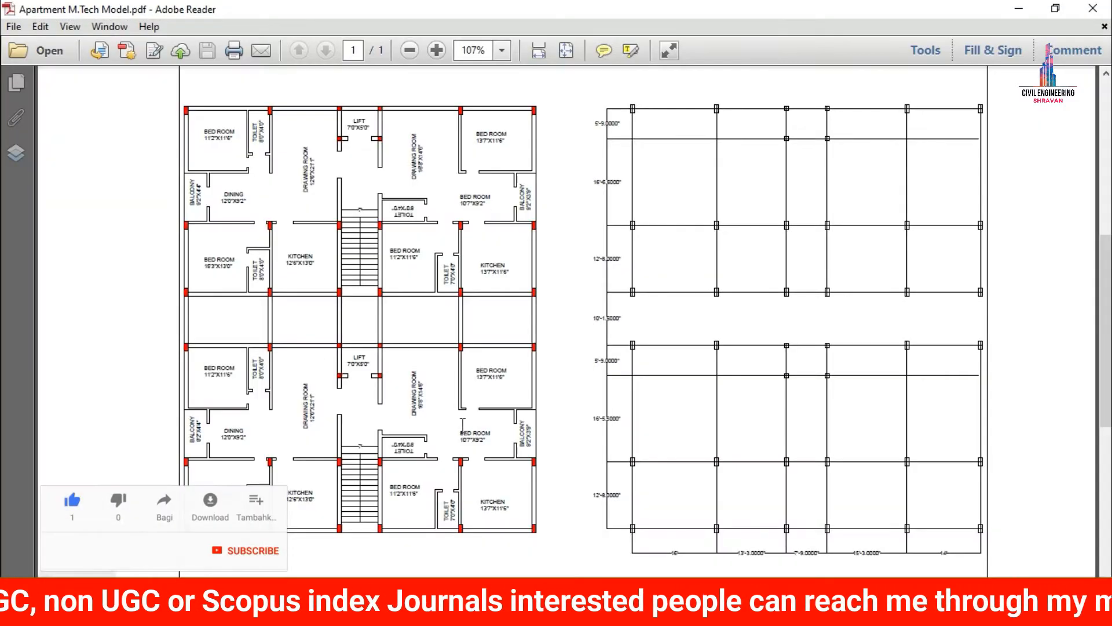
# Step: Switch from the floor plan PDF to SAP2000 and start a new model from the 3D Frames template
pyautogui.scroll(1, 226, 194)
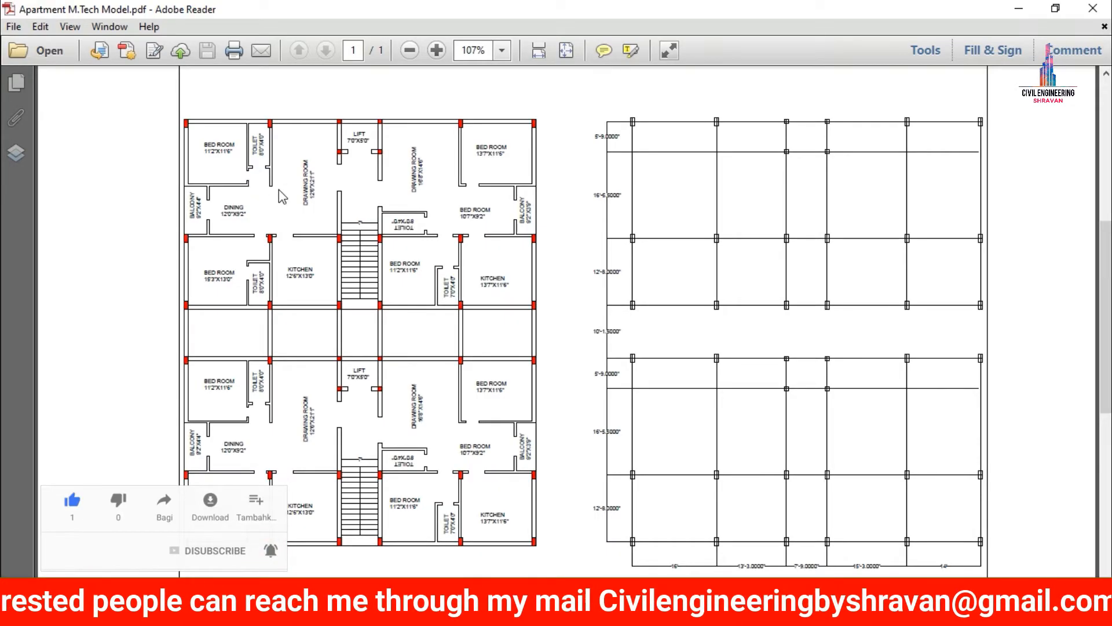
pyautogui.click(1019, 8)
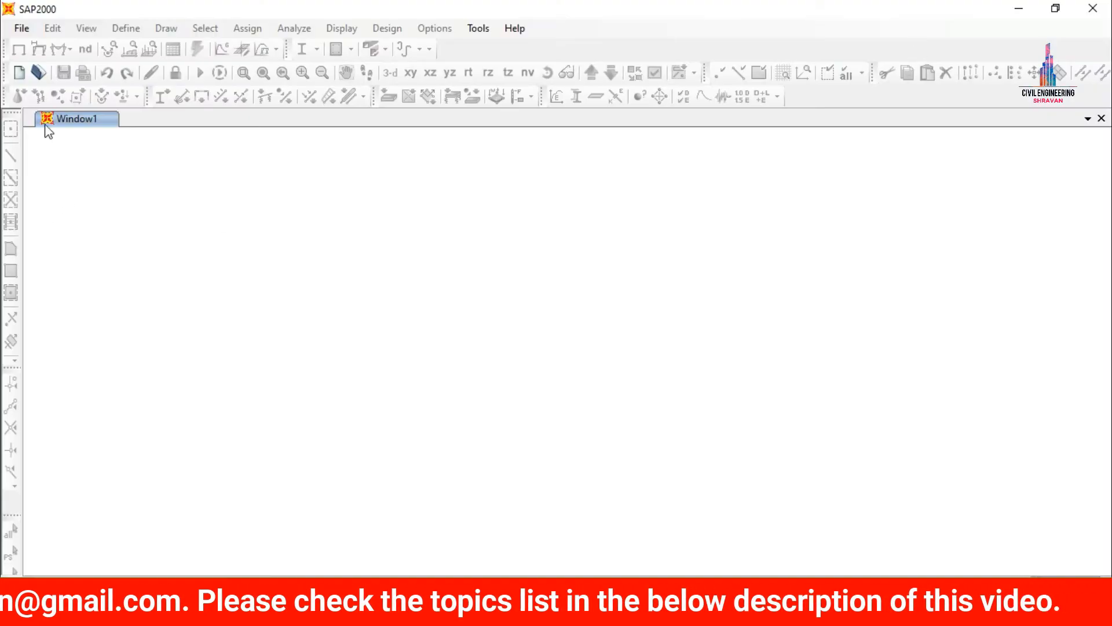
pyautogui.click(22, 29)
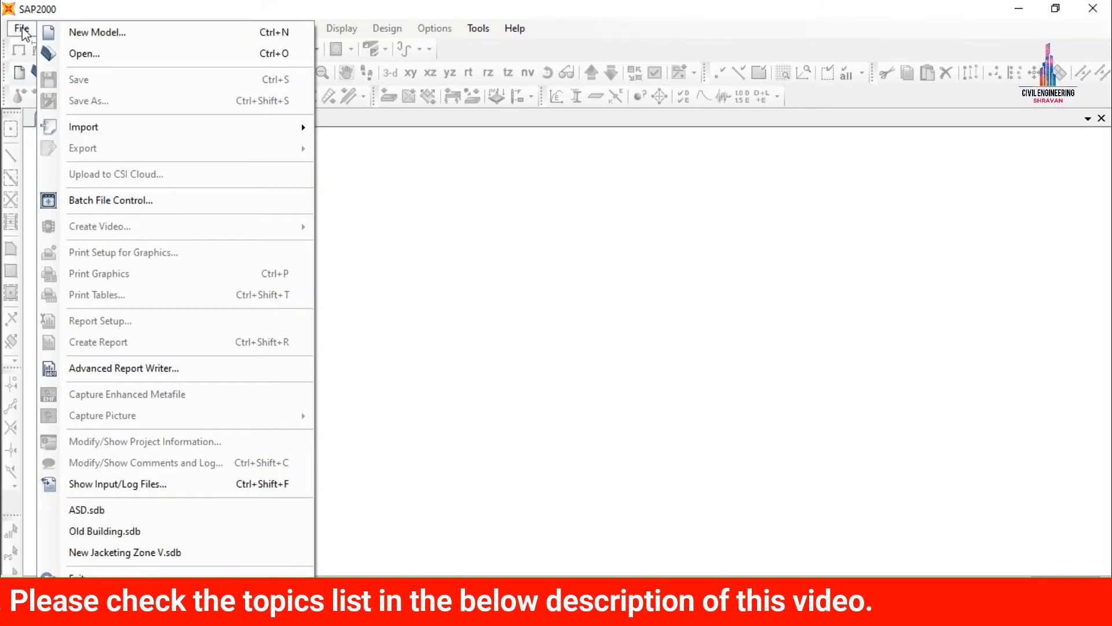
pyautogui.click(95, 35)
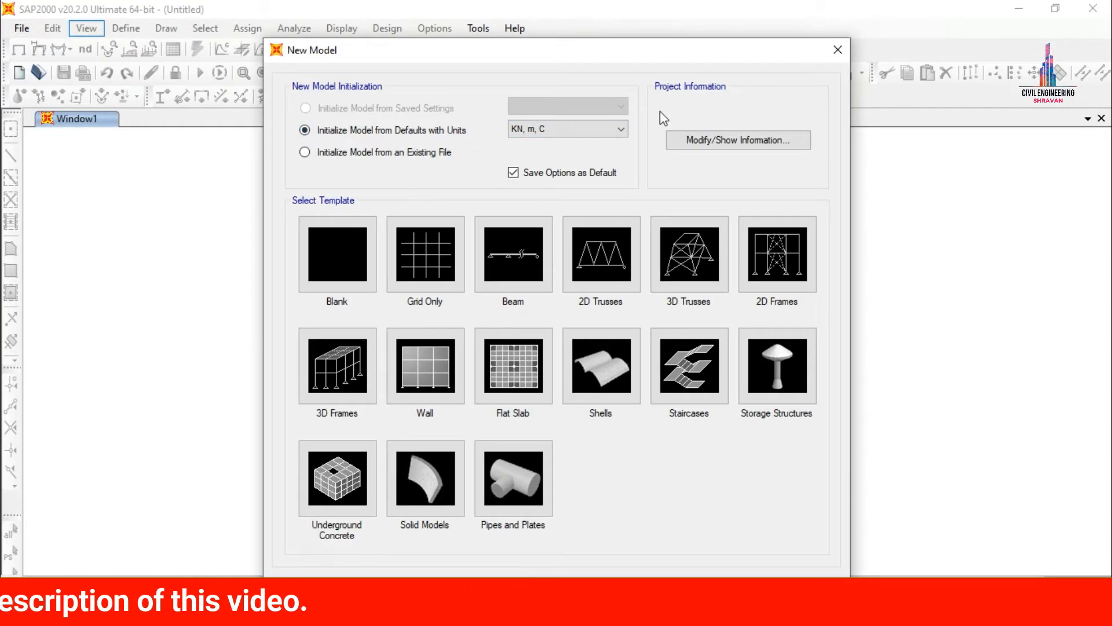
pyautogui.click(350, 375)
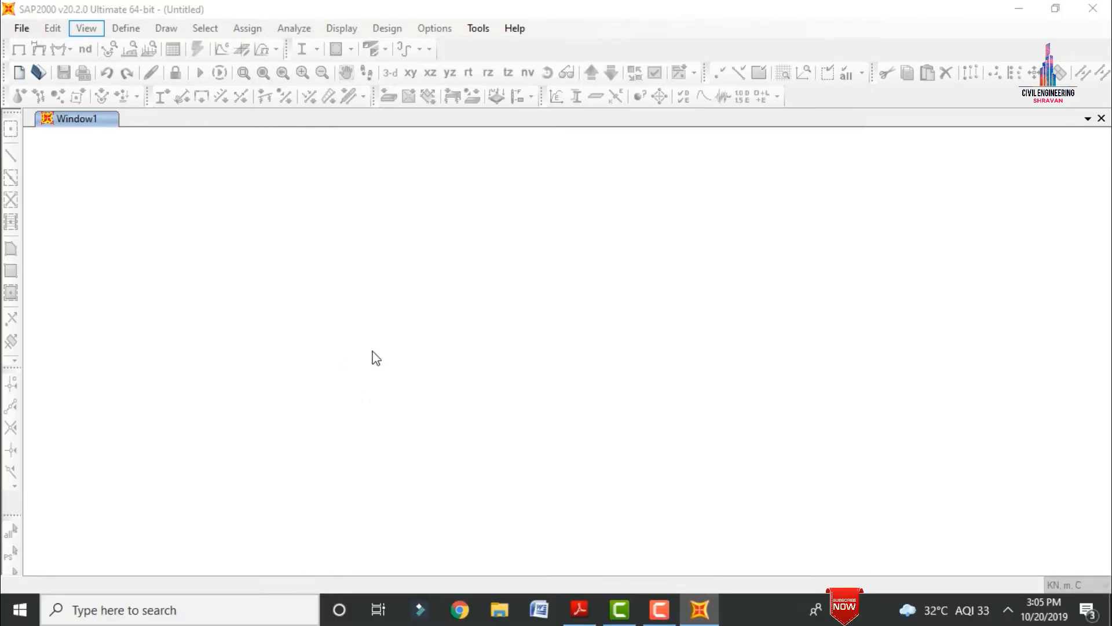
# Step: Set the open frame building to 9 stories of 3 m, 5 X bays and 7 Y bays, each 3 m wide
pyautogui.doubleClick(586, 223)
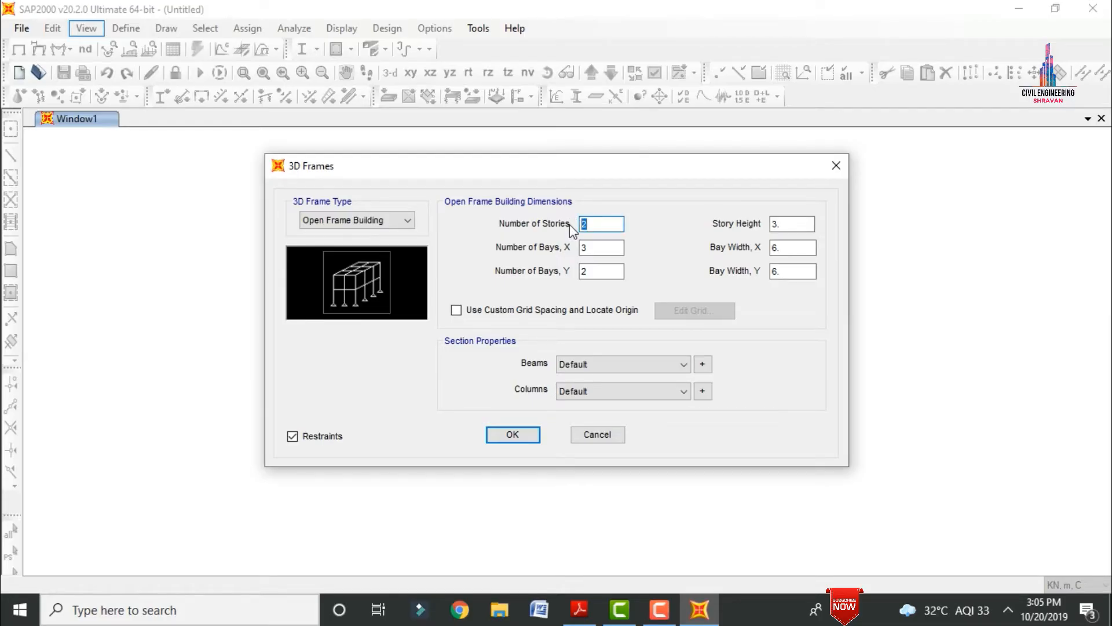
pyautogui.write('9')
pyautogui.press('Tab')
pyautogui.write('3')
pyautogui.press('Tab')
pyautogui.write('5')
pyautogui.press('Tab')
pyautogui.write('3')
pyautogui.press('Tab')
pyautogui.write('7')
pyautogui.press('Tab')
pyautogui.write('3')
# Step: Enable custom grid spacing for the frame and display the grid data as spacing
pyautogui.click(500, 310)
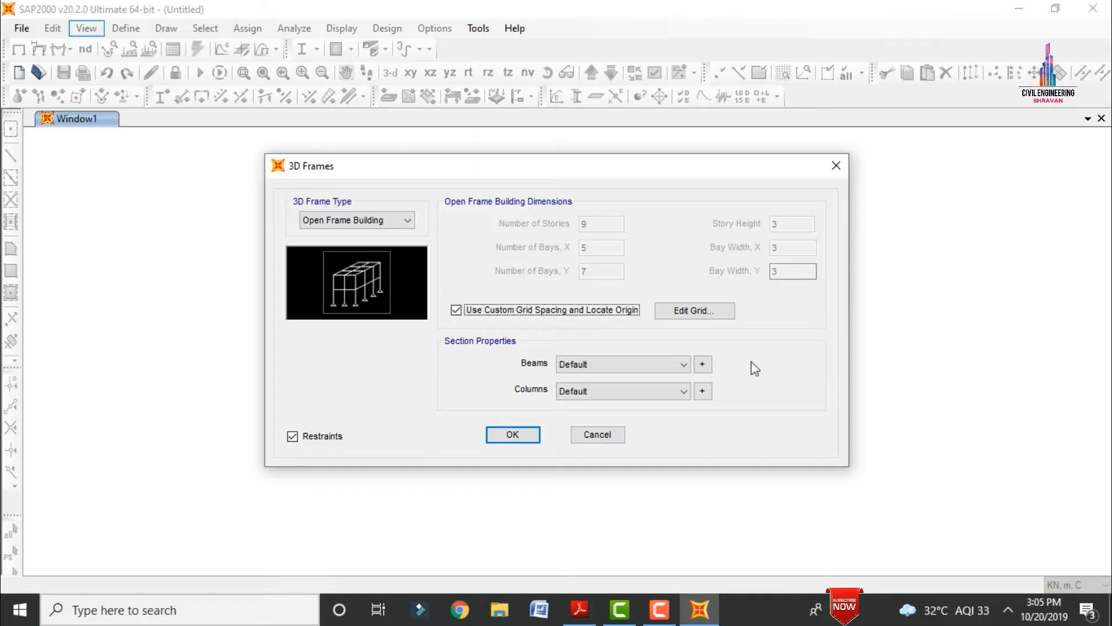
pyautogui.click(690, 310)
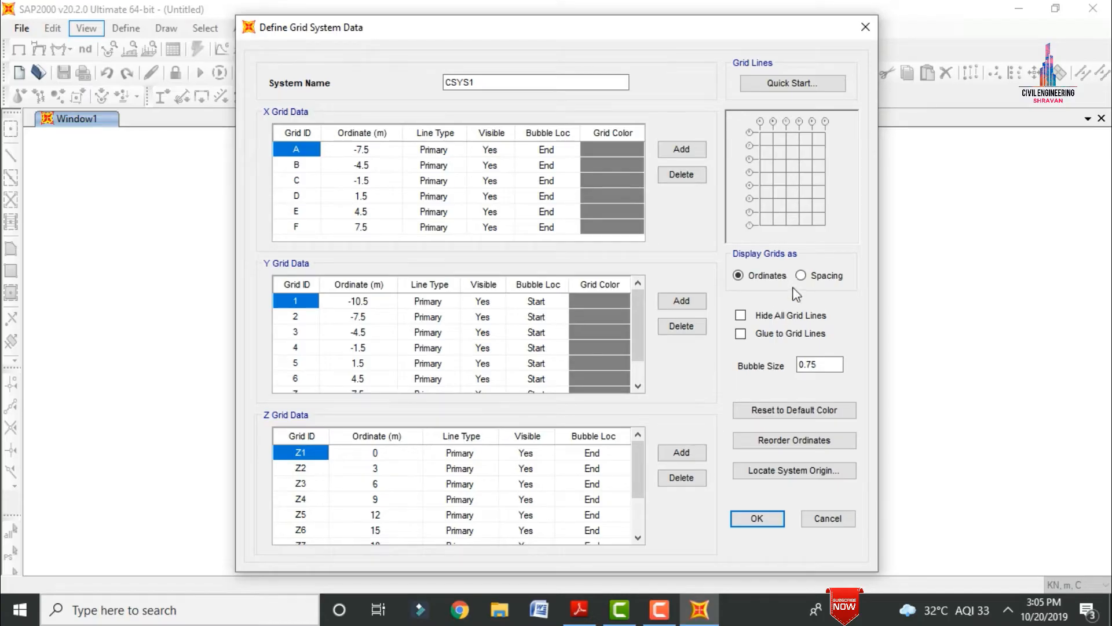
pyautogui.click(810, 277)
# Step: Set the X grid spacings for A to E to 4.87, 4, 2.36, 4.65 and 4.27 m
pyautogui.click(398, 150)
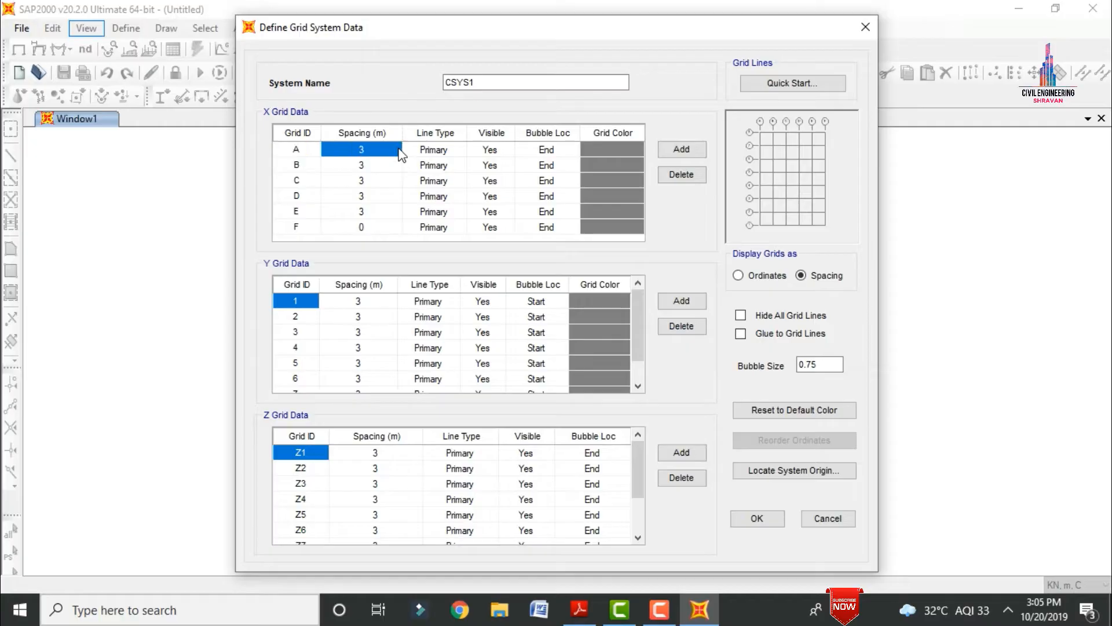
pyautogui.write('4.87')
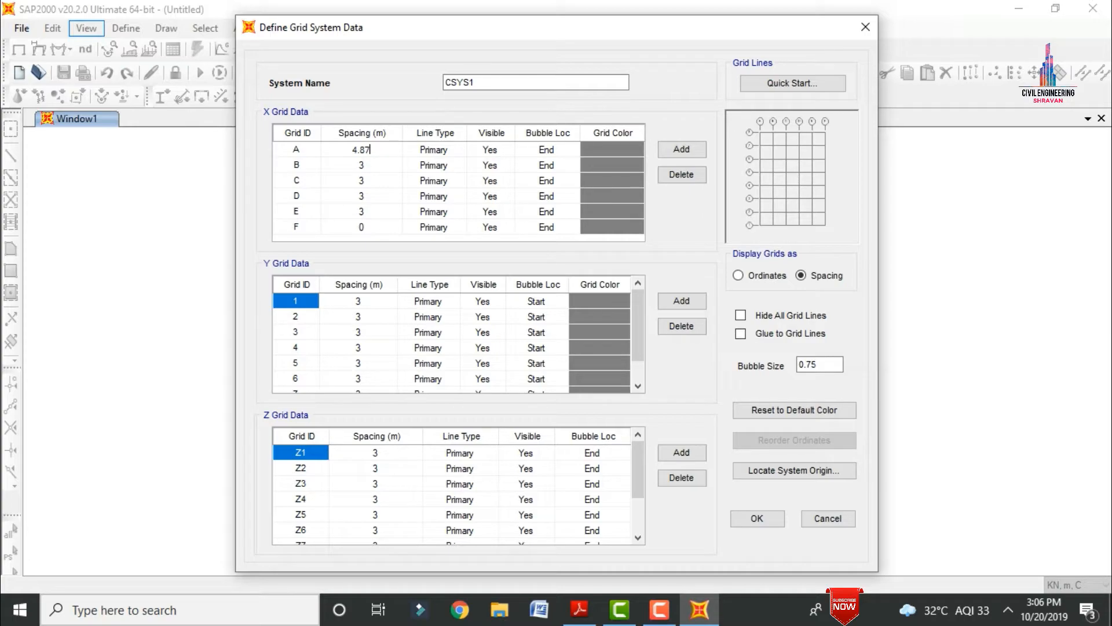
pyautogui.click(380, 168)
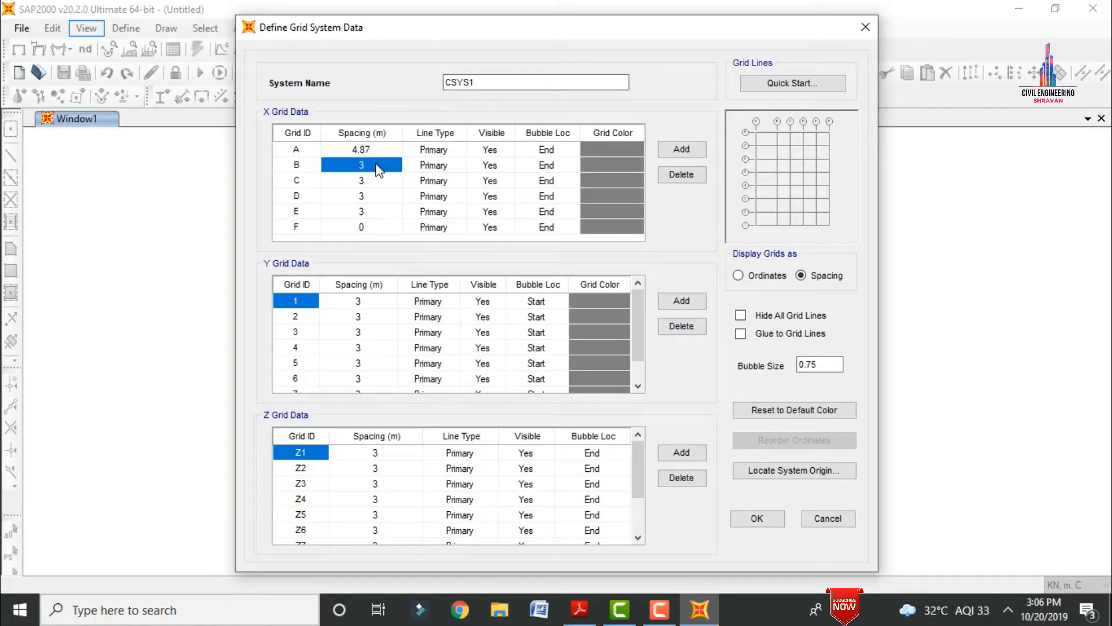
pyautogui.write('4')
pyautogui.press('Return')
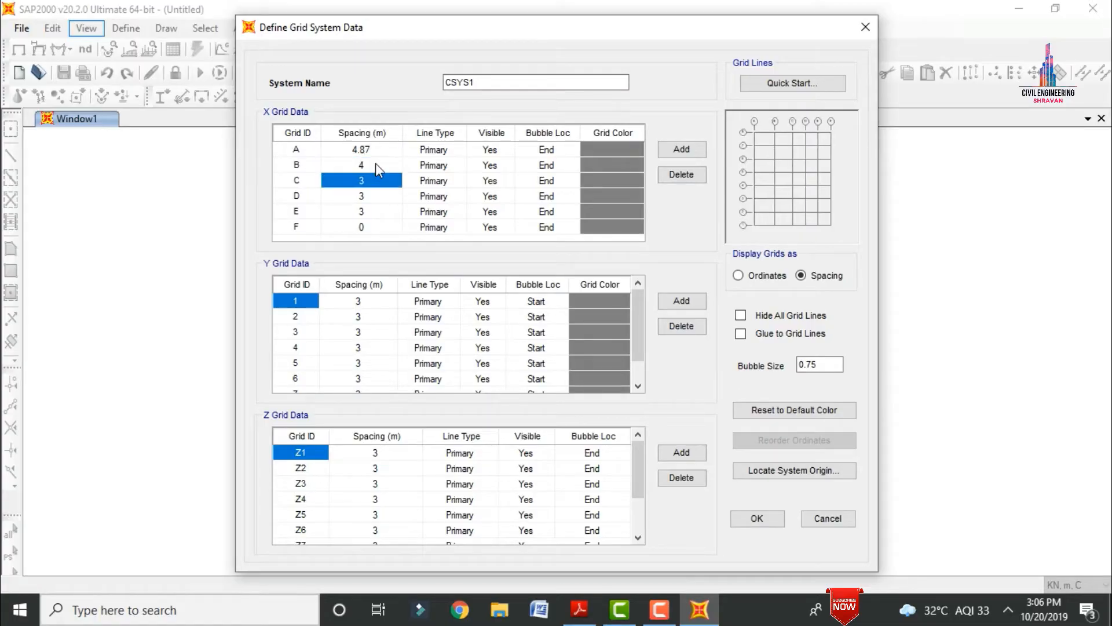
pyautogui.write('2.3')
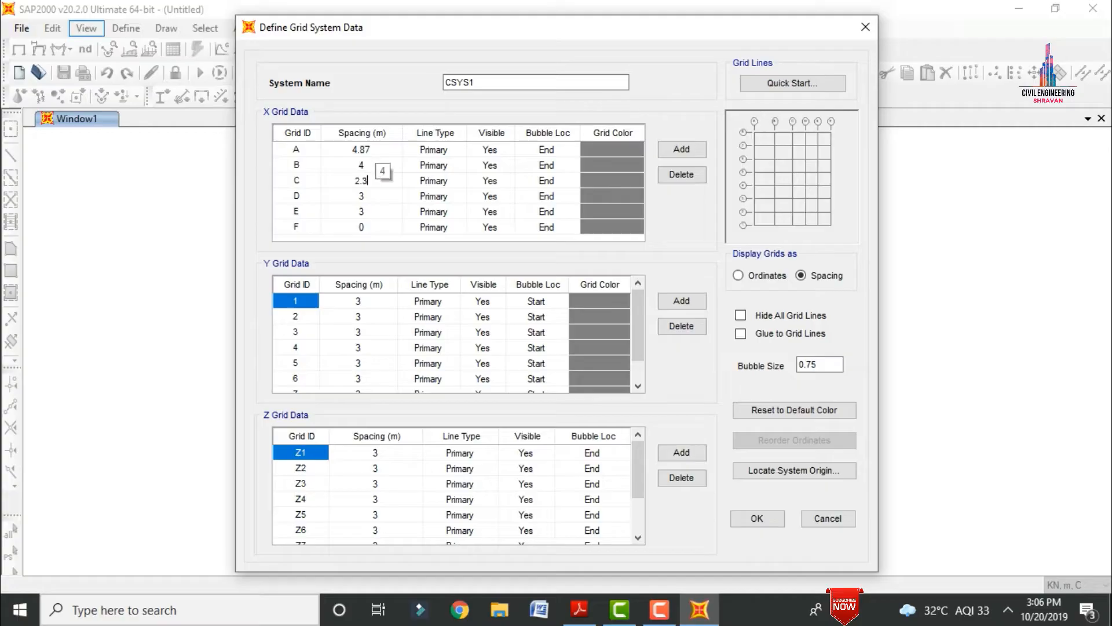
pyautogui.write('6')
pyautogui.press('Return')
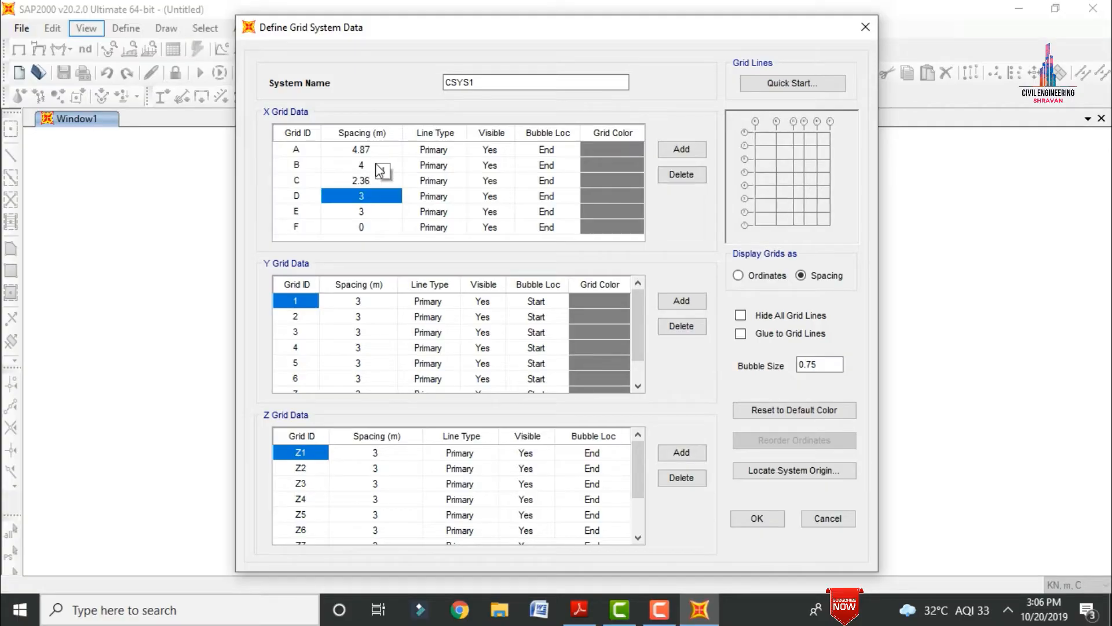
pyautogui.write('4.65')
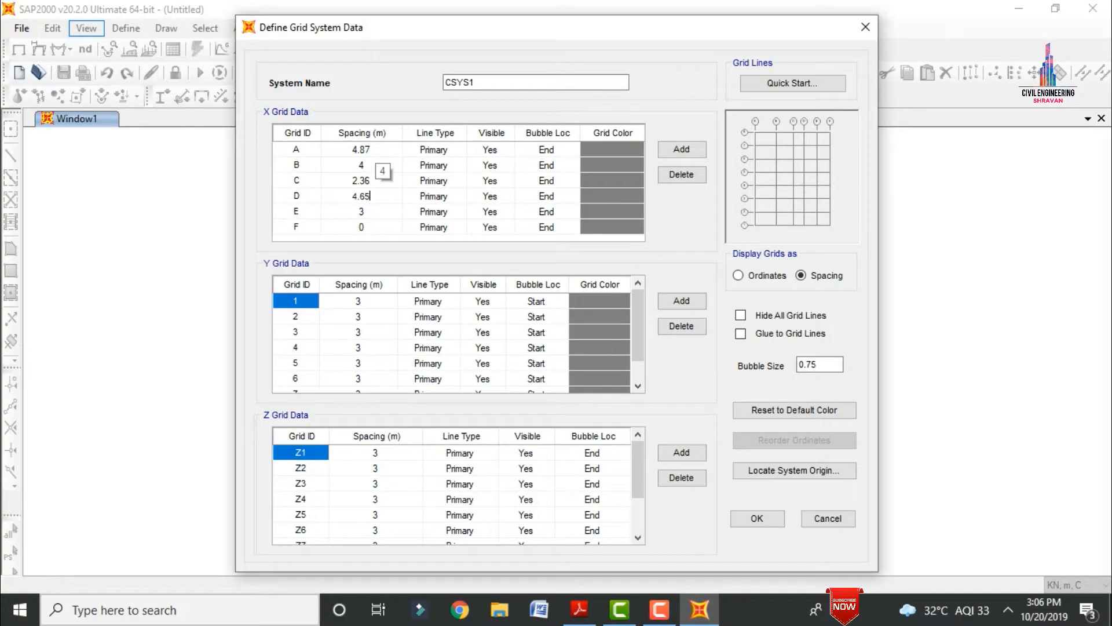
pyautogui.press('Return')
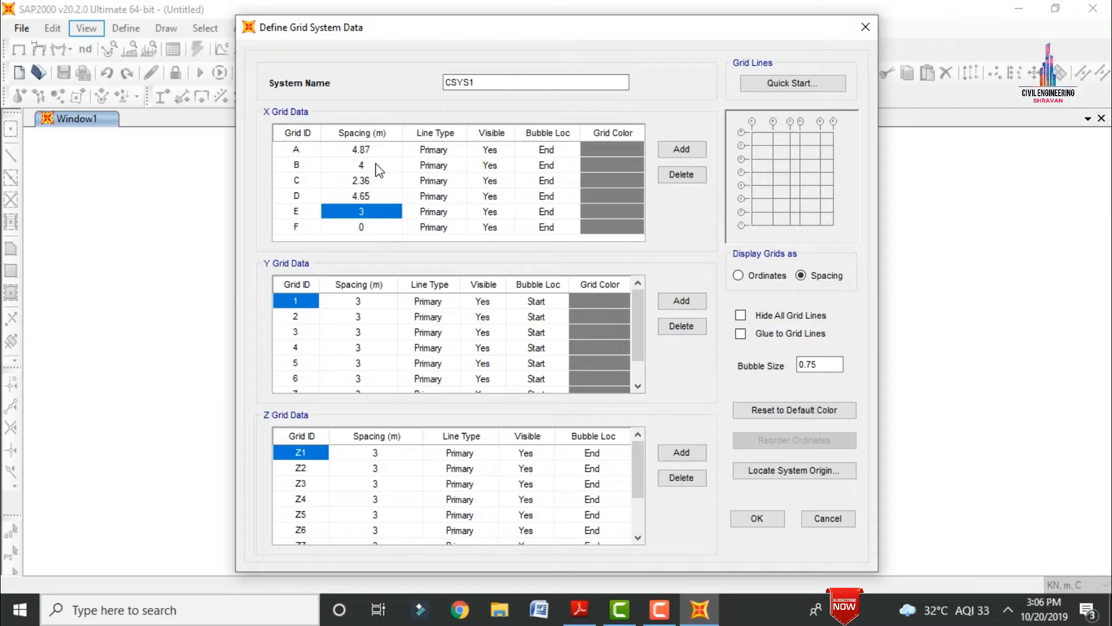
pyautogui.write('4.27')
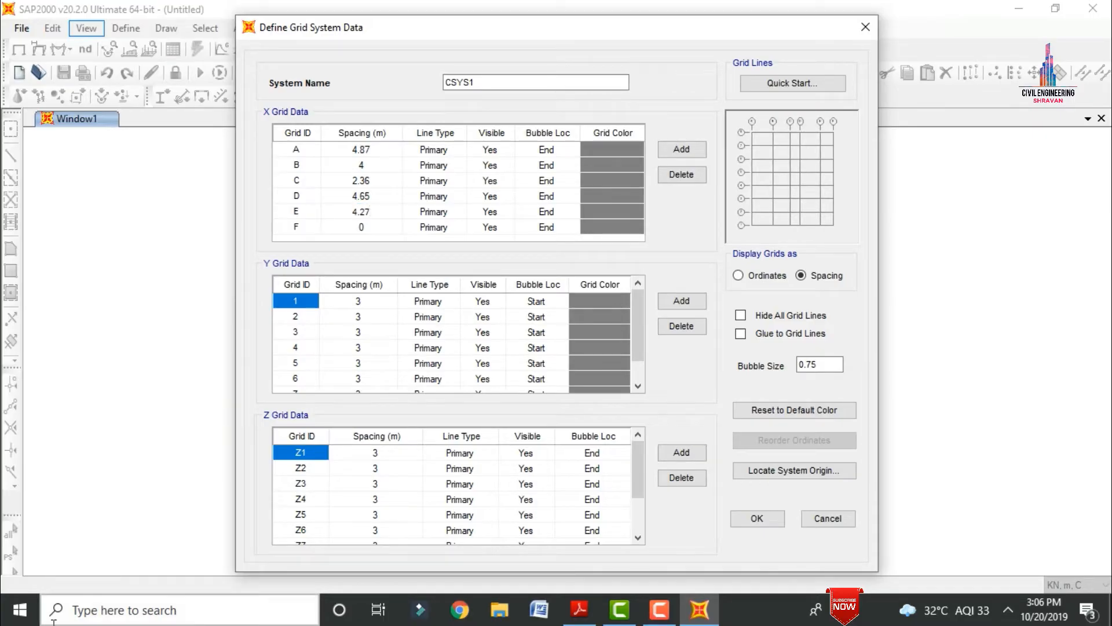
# Step: Set the Y grid spacings for lines 1 to 4 to 3.86, 5.03, 1.75 and 3.0086 m
pyautogui.click(378, 300)
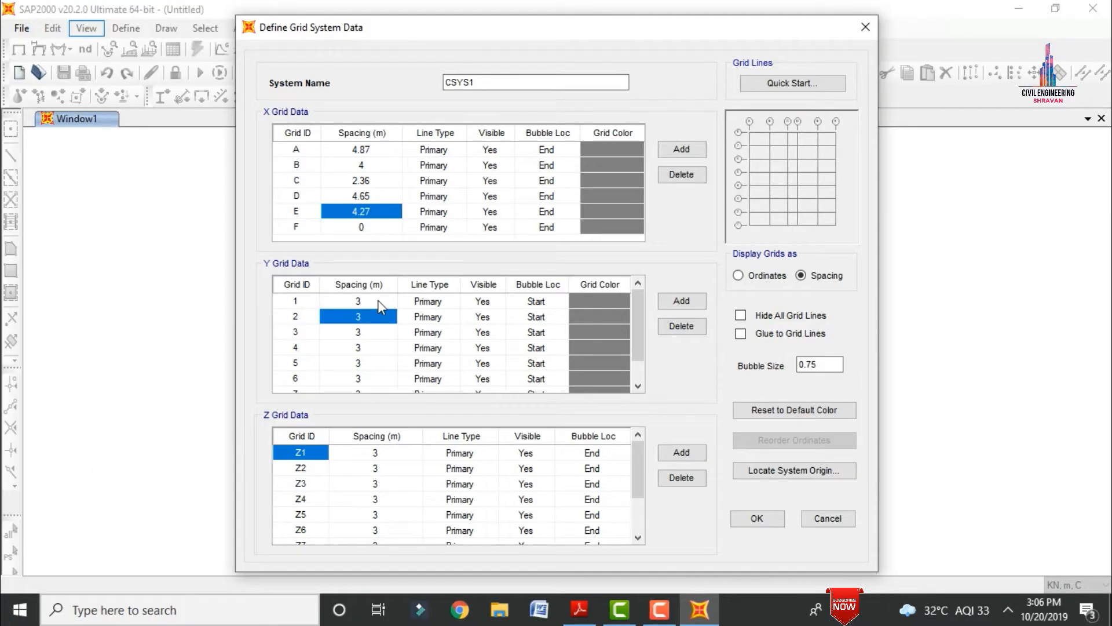
pyautogui.click(376, 301)
pyautogui.write('3.86')
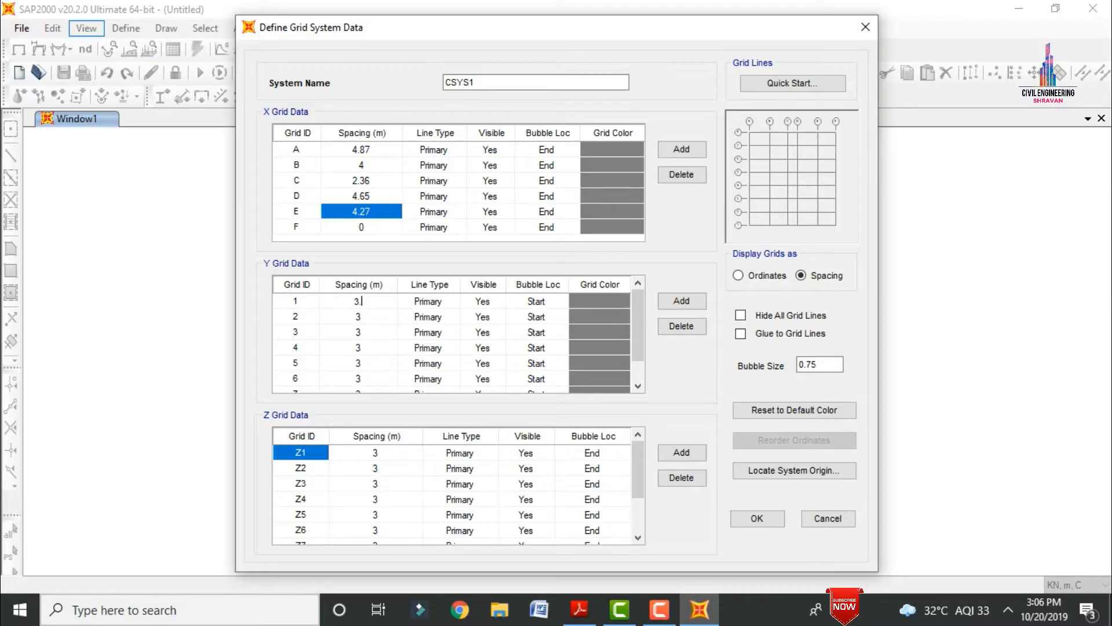
pyautogui.press('Return')
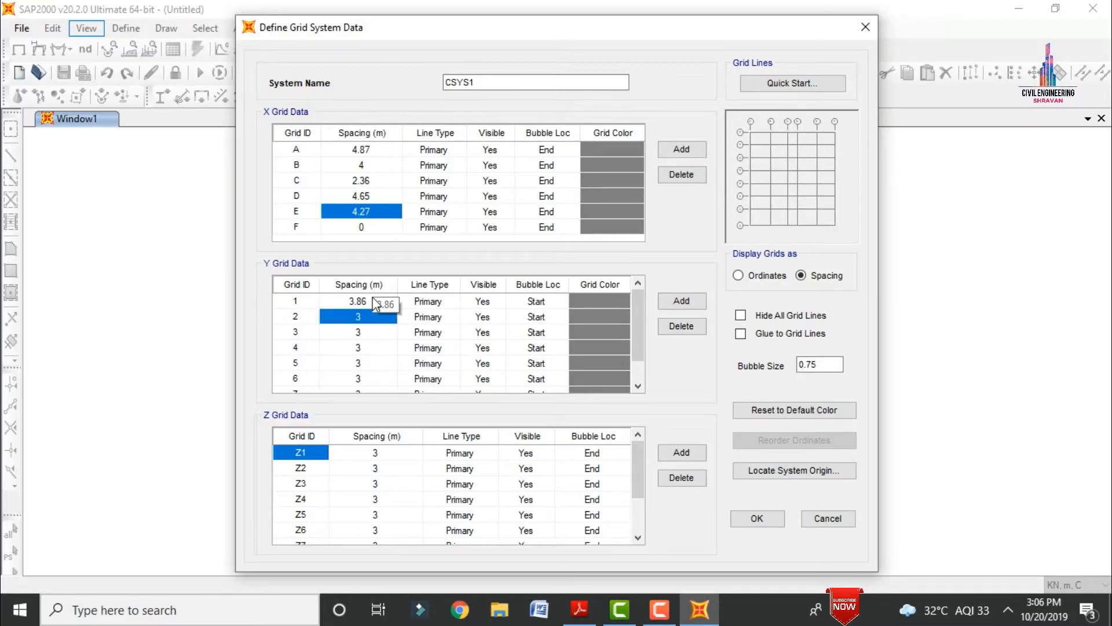
pyautogui.write('5.03')
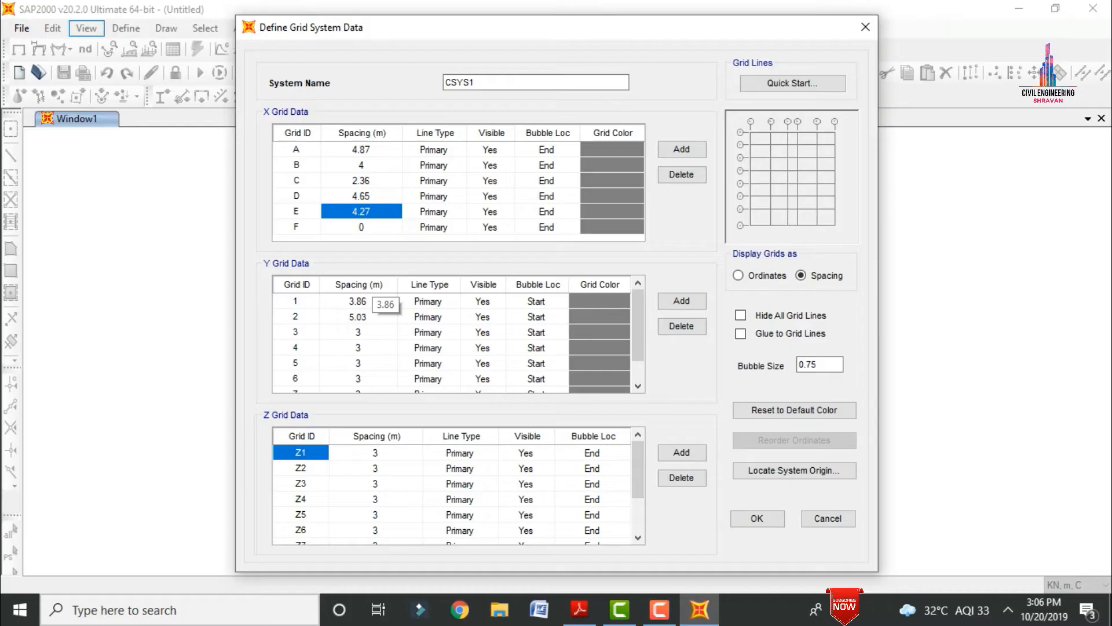
pyautogui.press('Return')
pyautogui.write('1.75')
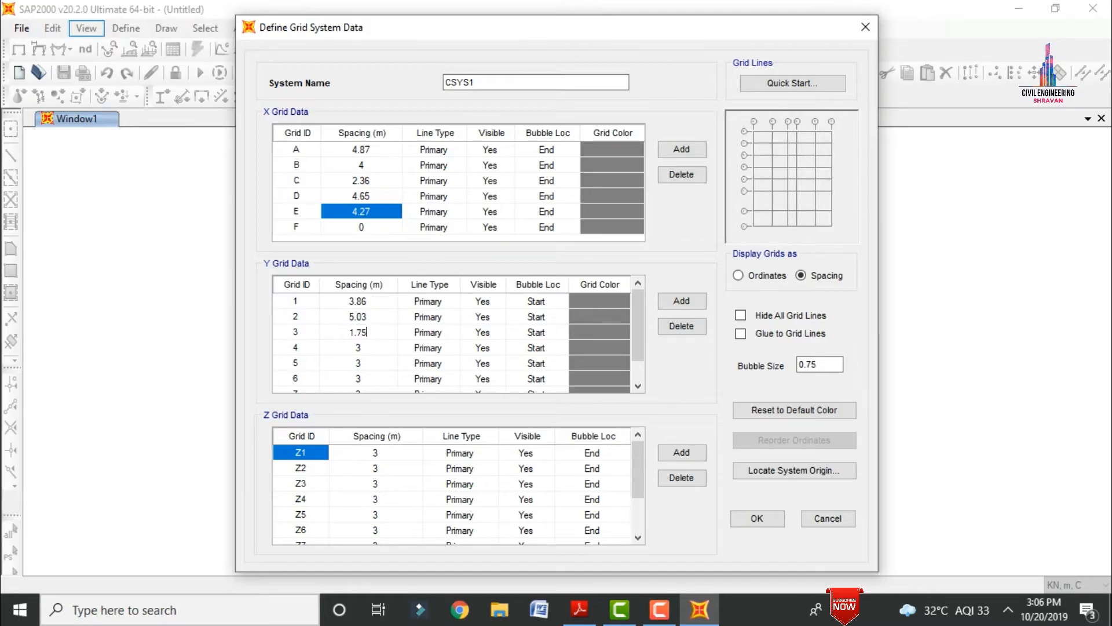
pyautogui.press('Return')
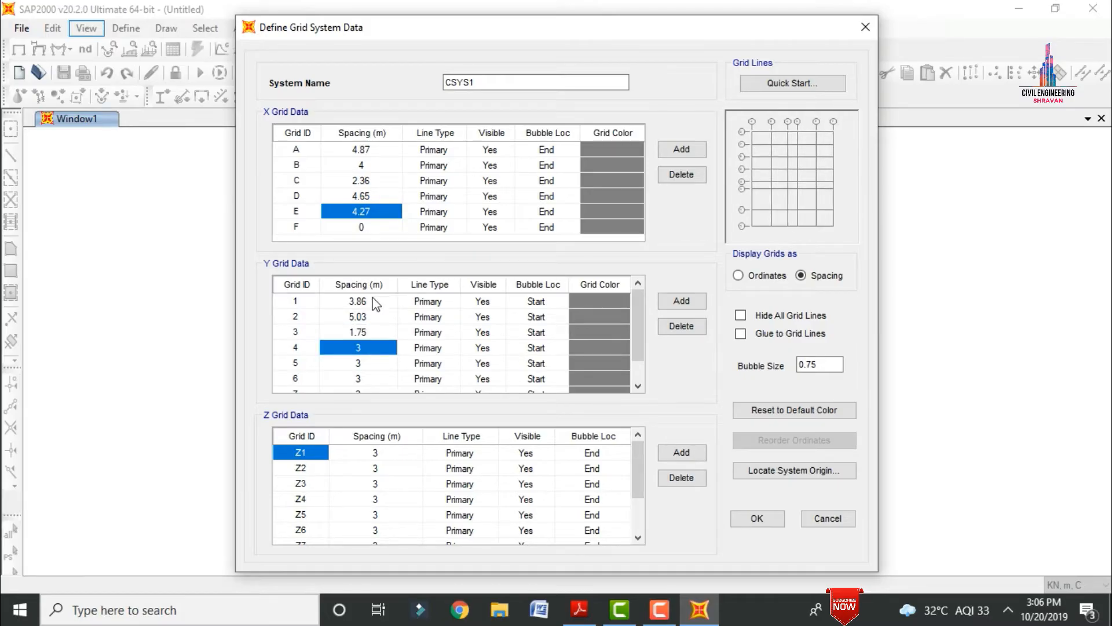
pyautogui.write('3.0')
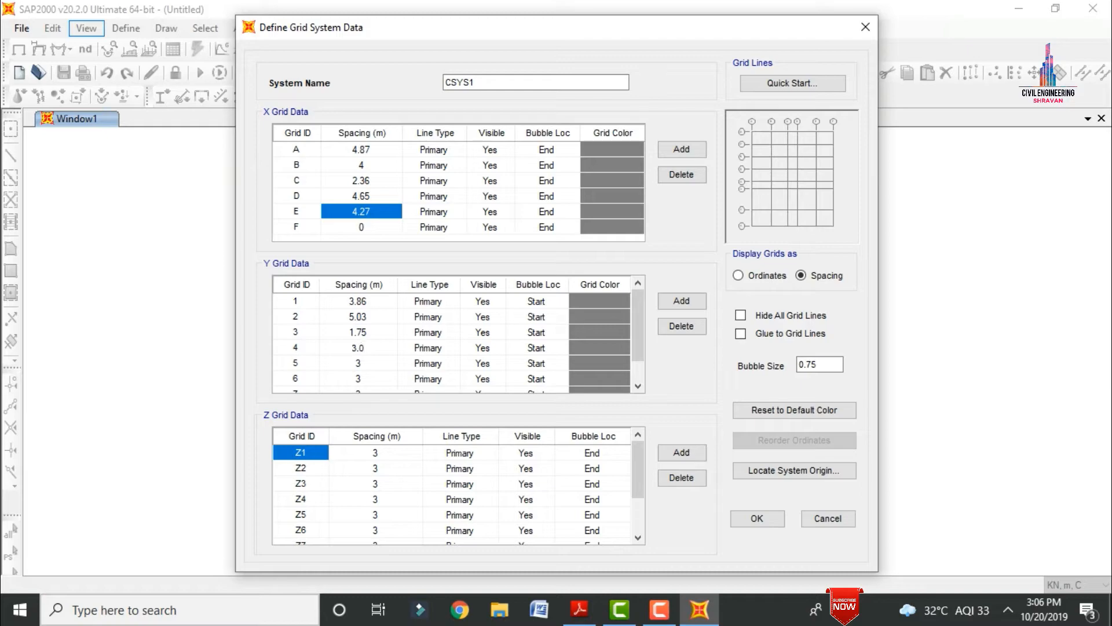
pyautogui.write('086')
pyautogui.press('Return')
# Step: Set the Y grid spacings for lines 5 to 7 to 3.86, 5.03 and 1.73 m and accept the grid system
pyautogui.write('3.86')
pyautogui.press('Return')
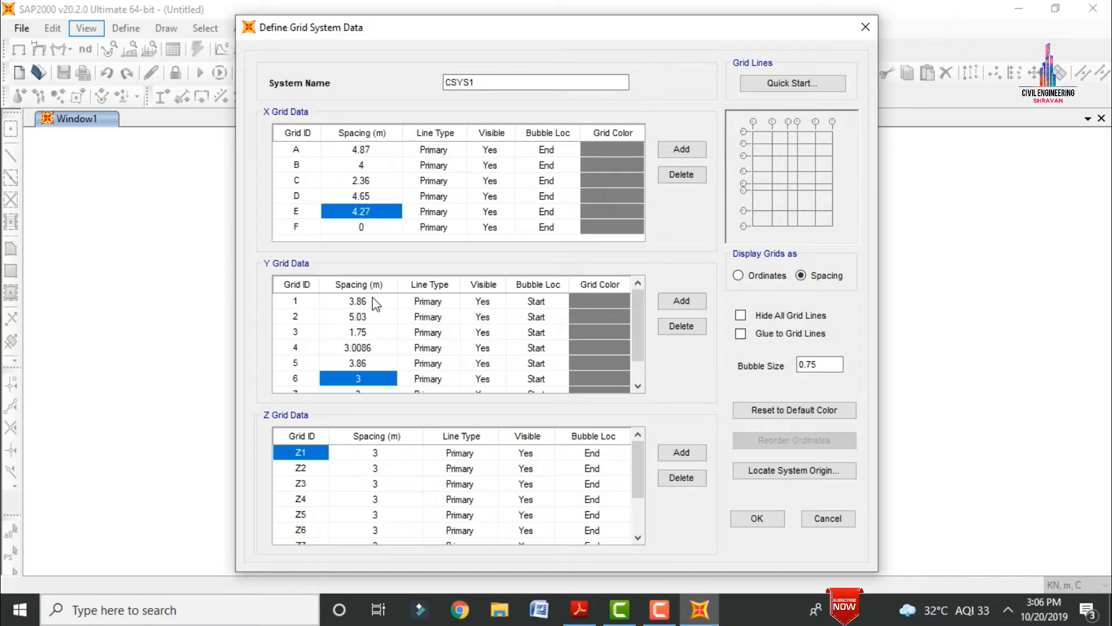
pyautogui.write('5.03')
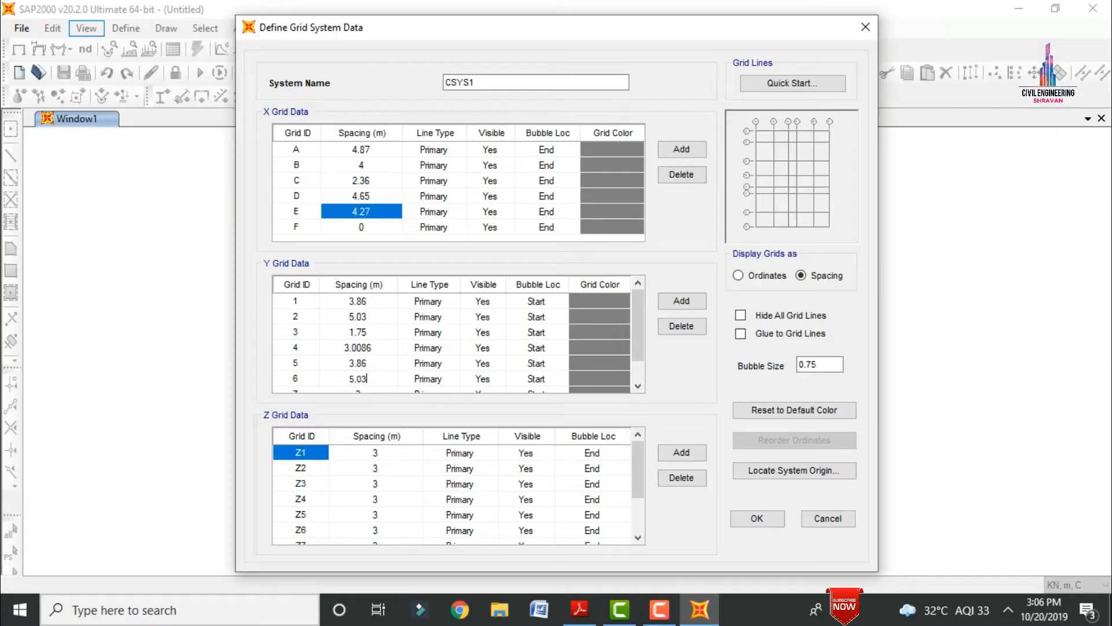
pyautogui.press('Return')
pyautogui.write('1.')
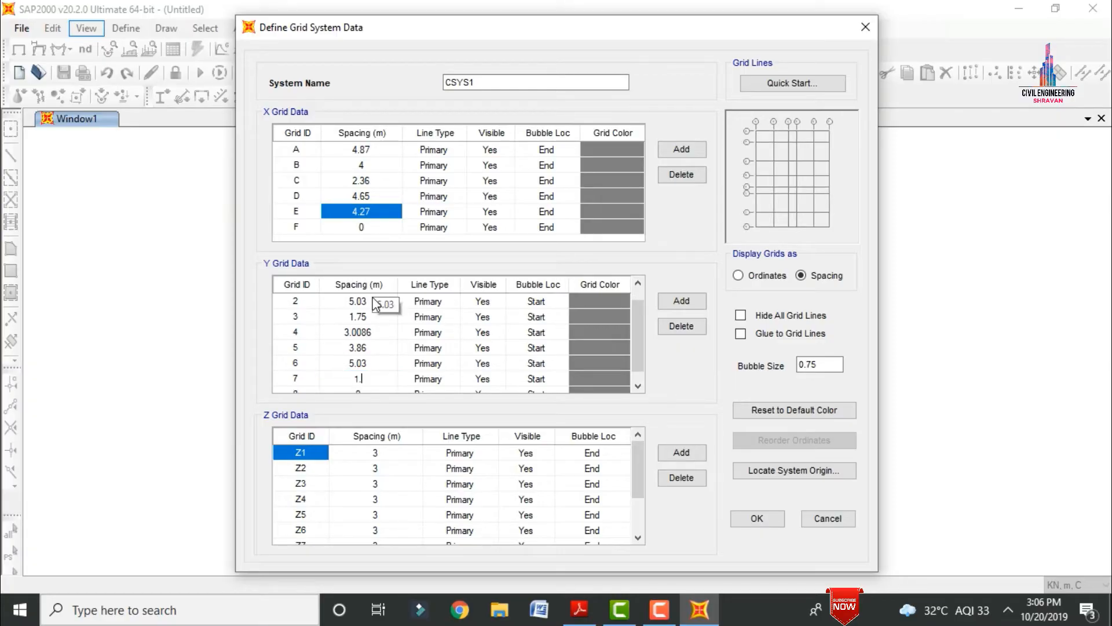
pyautogui.write('73')
pyautogui.scroll(-1, 490, 368)
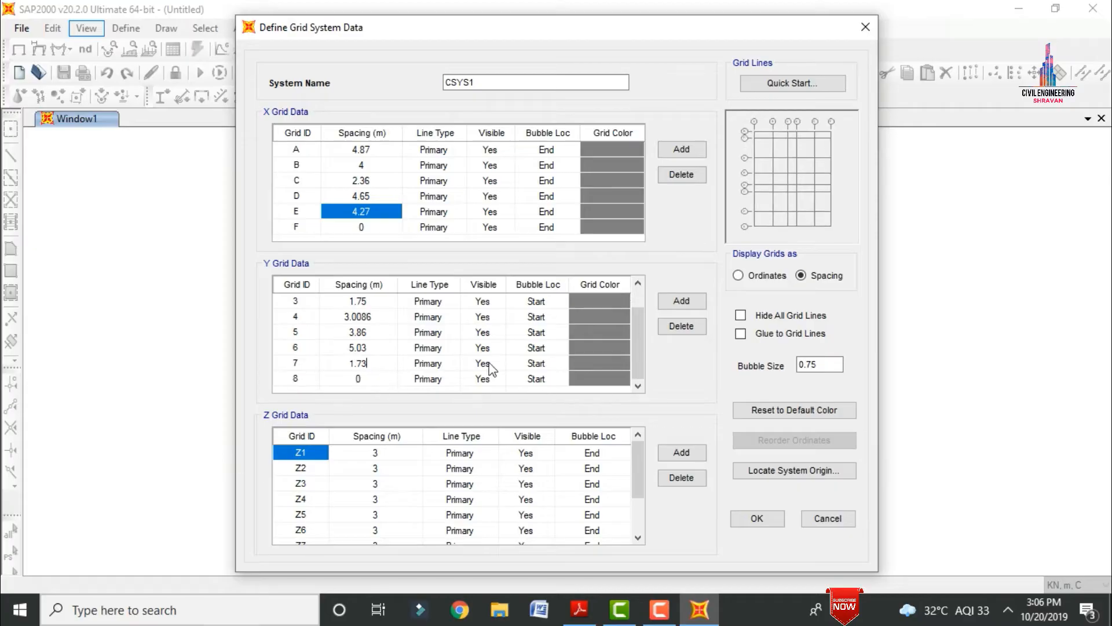
pyautogui.click(758, 520)
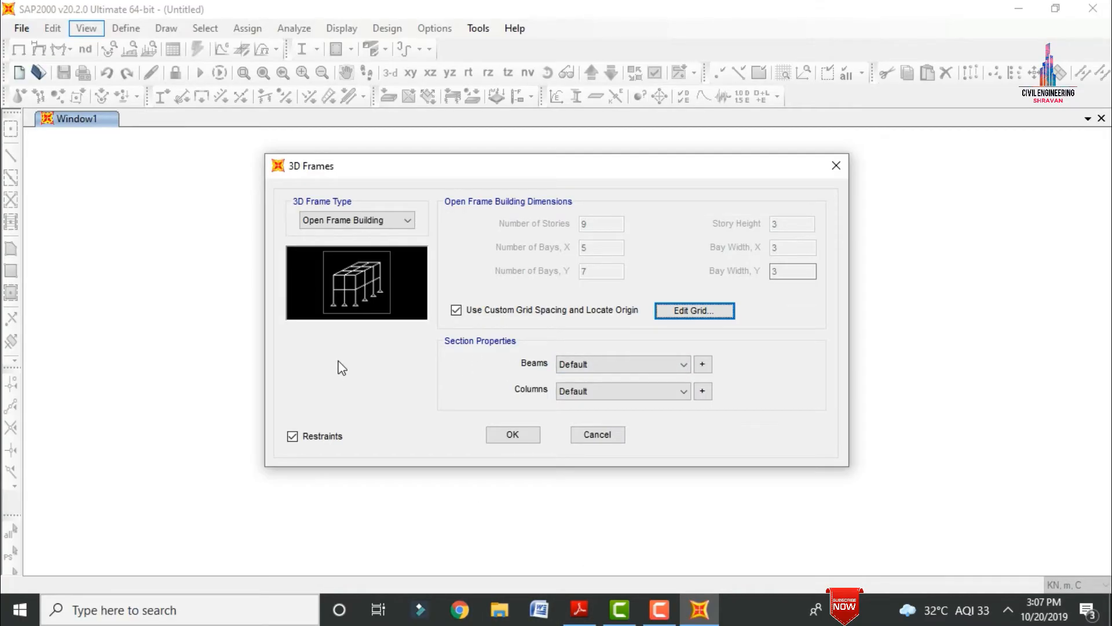
# Step: Start a new concrete rectangular frame section property for the beams
pyautogui.click(621, 369)
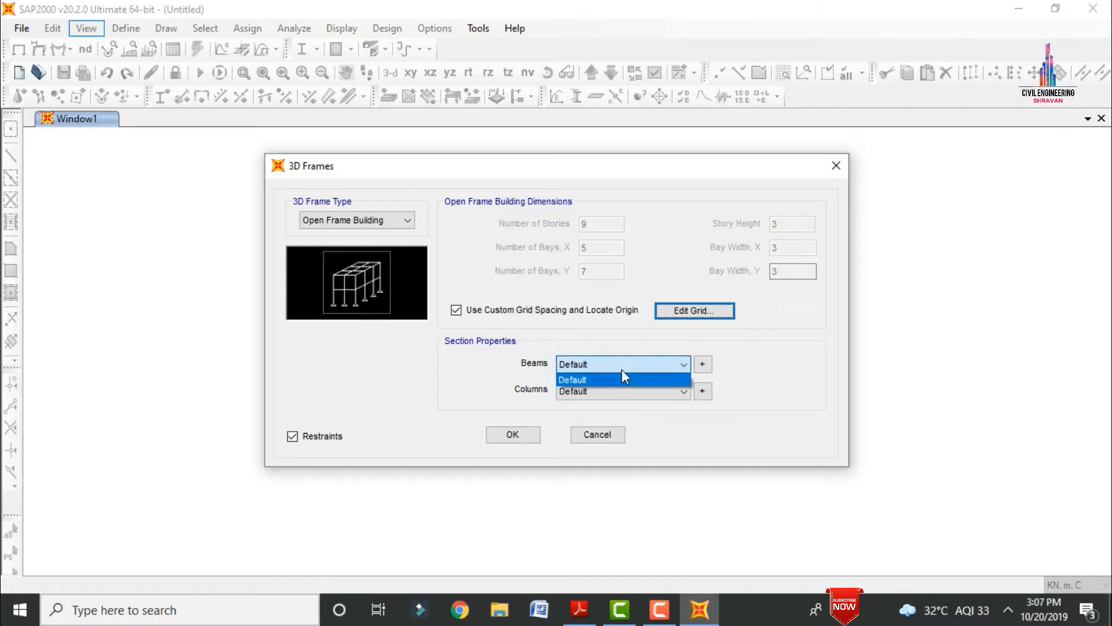
pyautogui.click(621, 378)
pyautogui.click(703, 364)
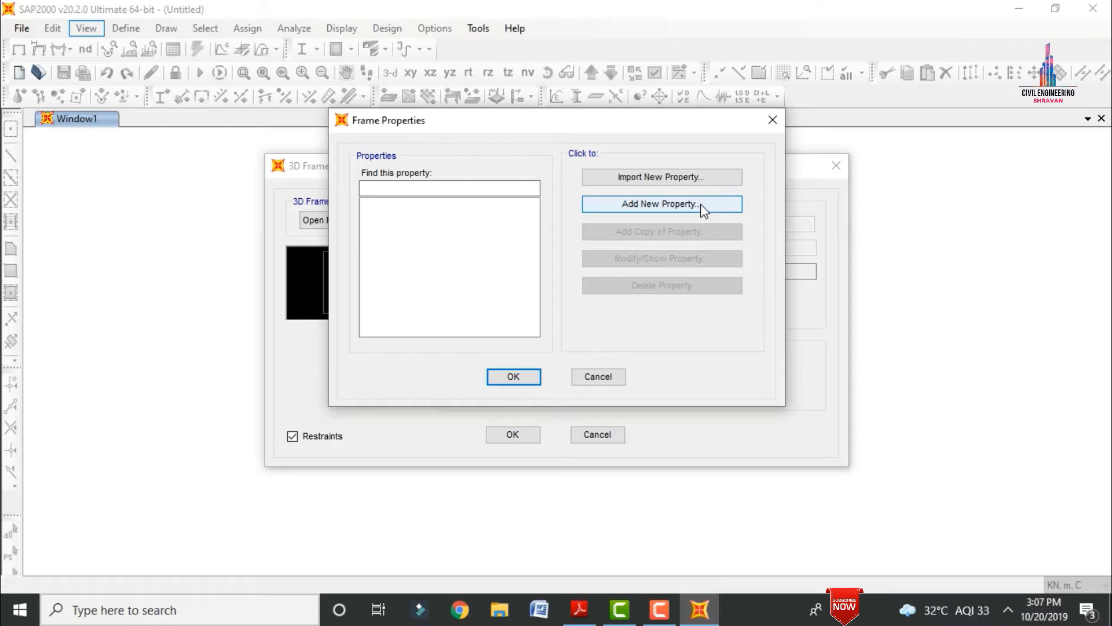
pyautogui.click(703, 206)
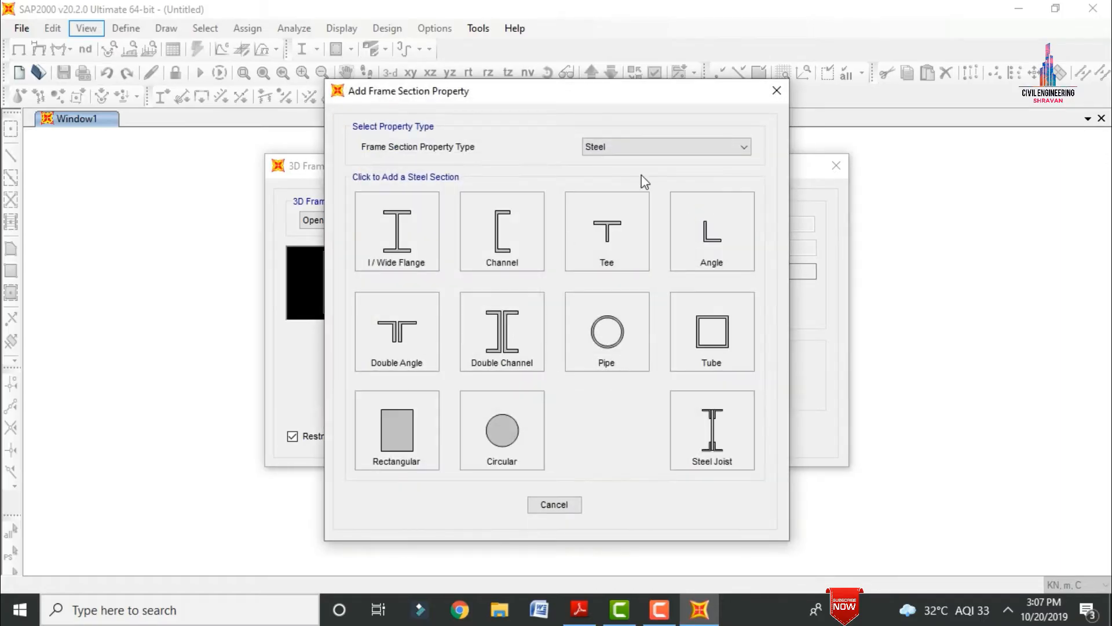
pyautogui.click(644, 151)
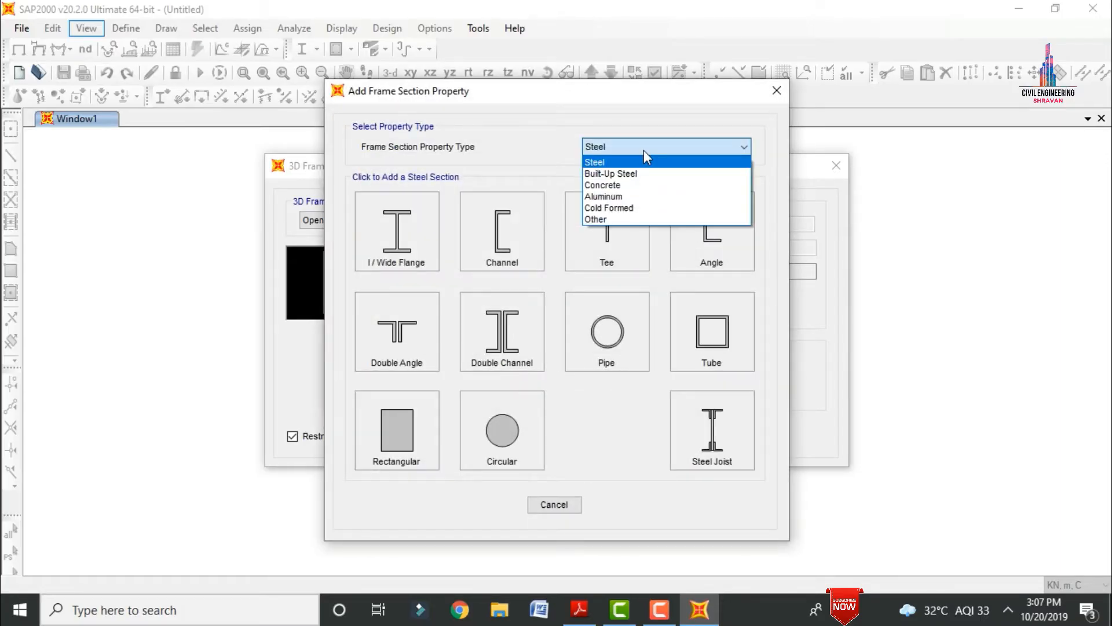
pyautogui.click(652, 186)
pyautogui.click(423, 234)
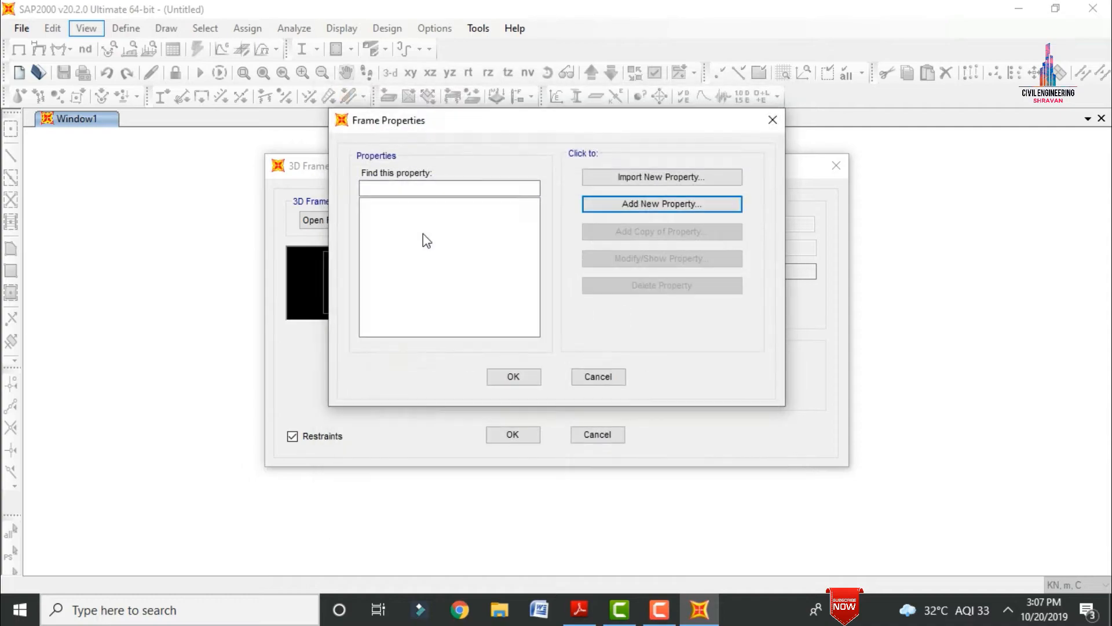
# Step: Name the beam section B0.35X0.23 and set its depth to 0.35 m and width to 0.23 m
pyautogui.moveTo(494, 162); pyautogui.dragTo(446, 171)
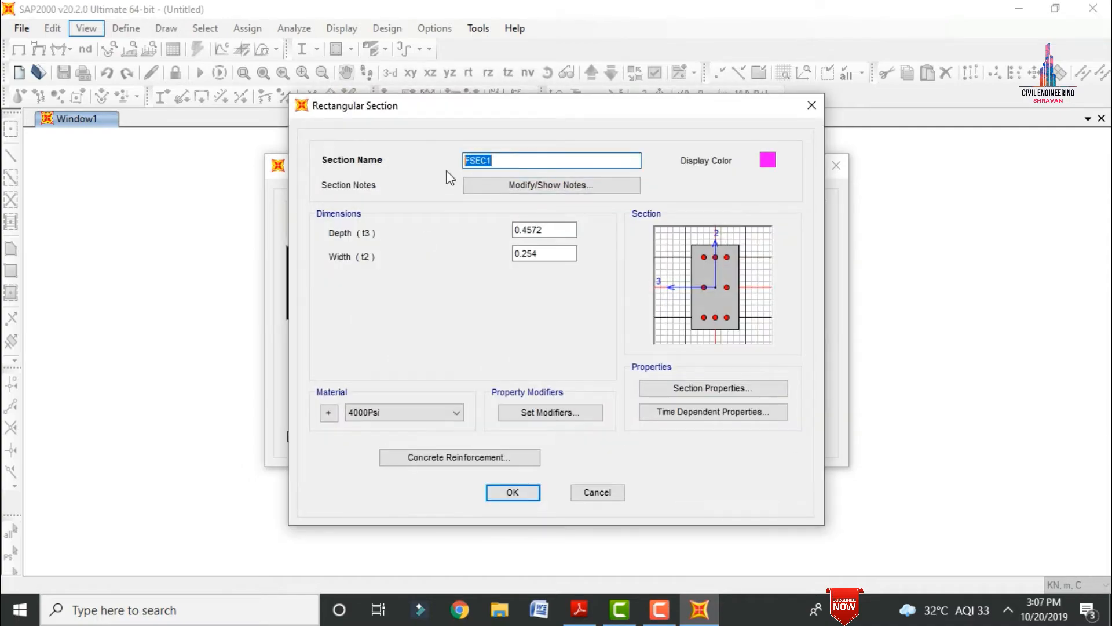
pyautogui.write('B0.35X0.23')
pyautogui.press('Tab')
pyautogui.press('Tab')
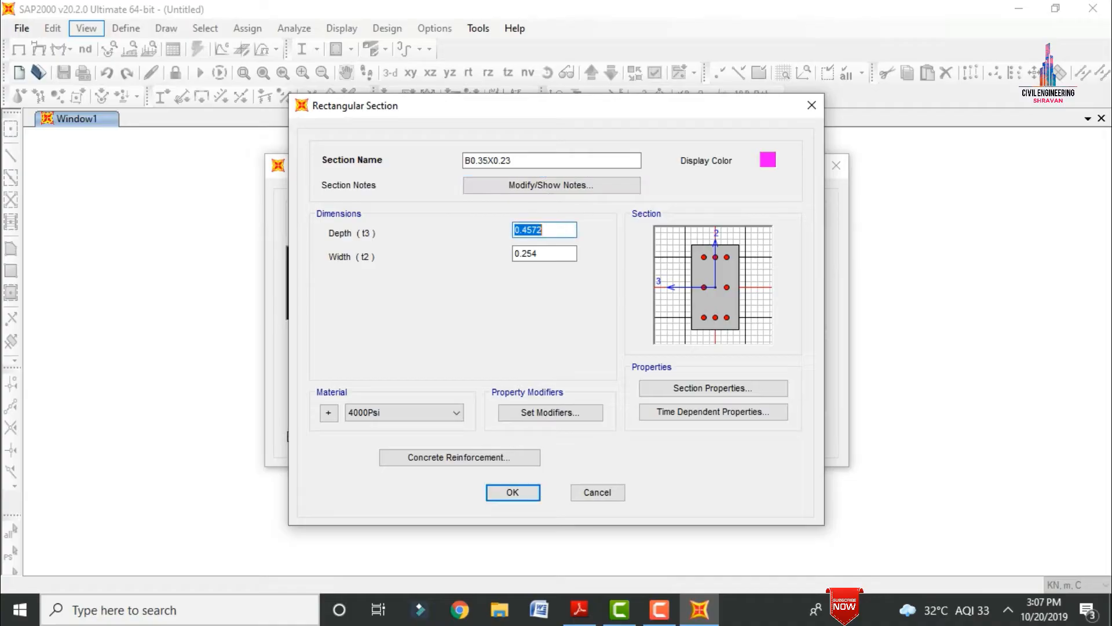
pyautogui.write('0.35')
pyautogui.press('Tab')
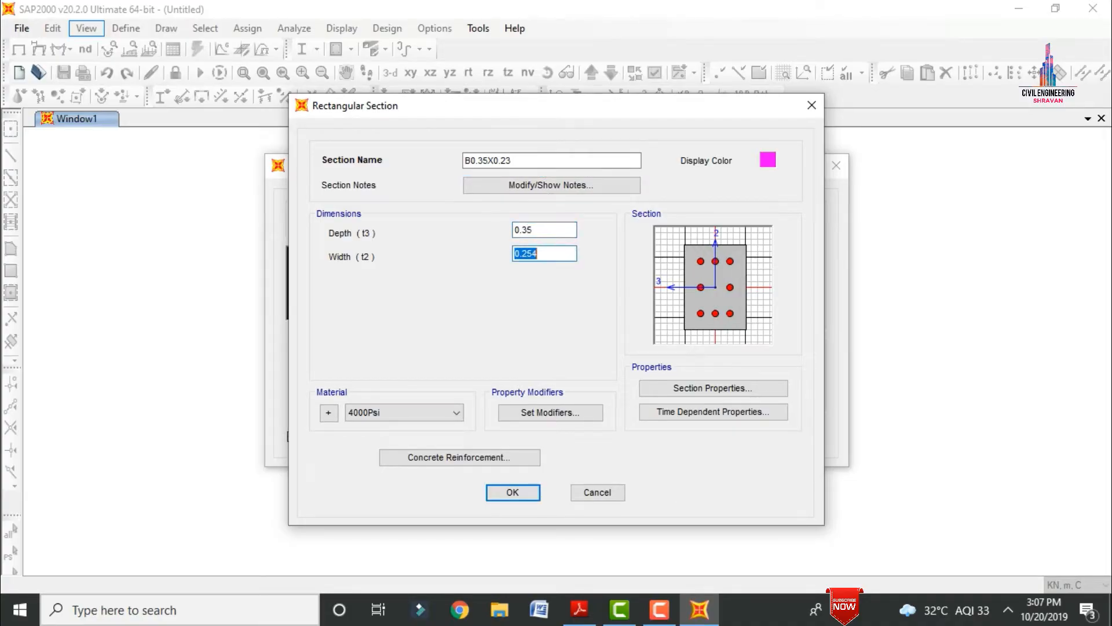
pyautogui.write('0.23')
pyautogui.click(547, 230)
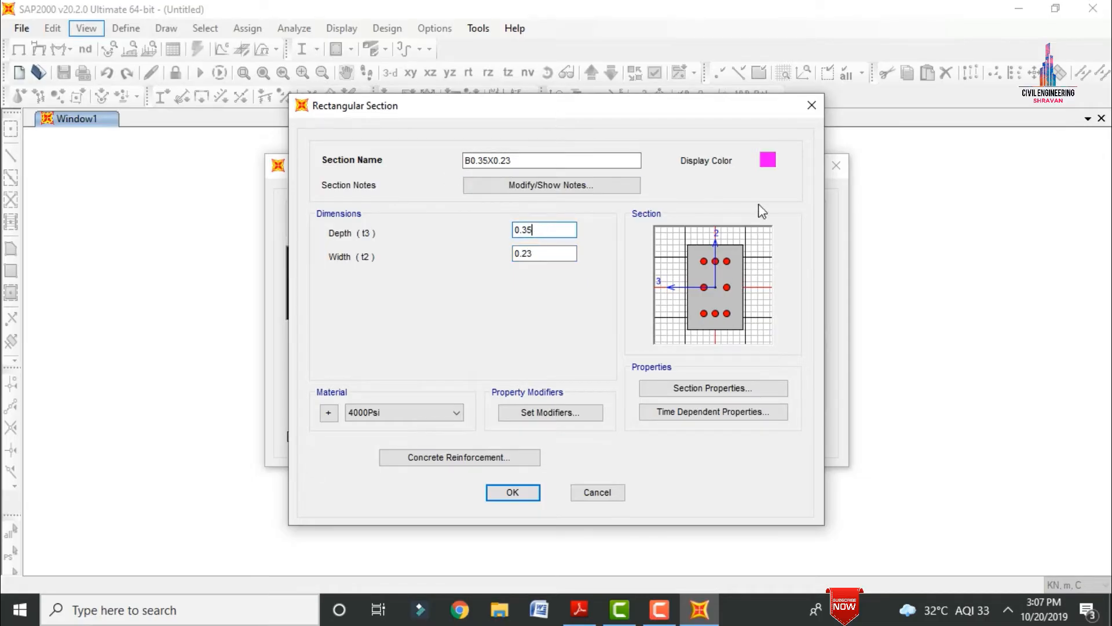
# Step: Add a new material with region India, type Concrete and grade M30, and assign M30 to the beam section
pyautogui.click(353, 416)
pyautogui.click(346, 427)
pyautogui.click(329, 413)
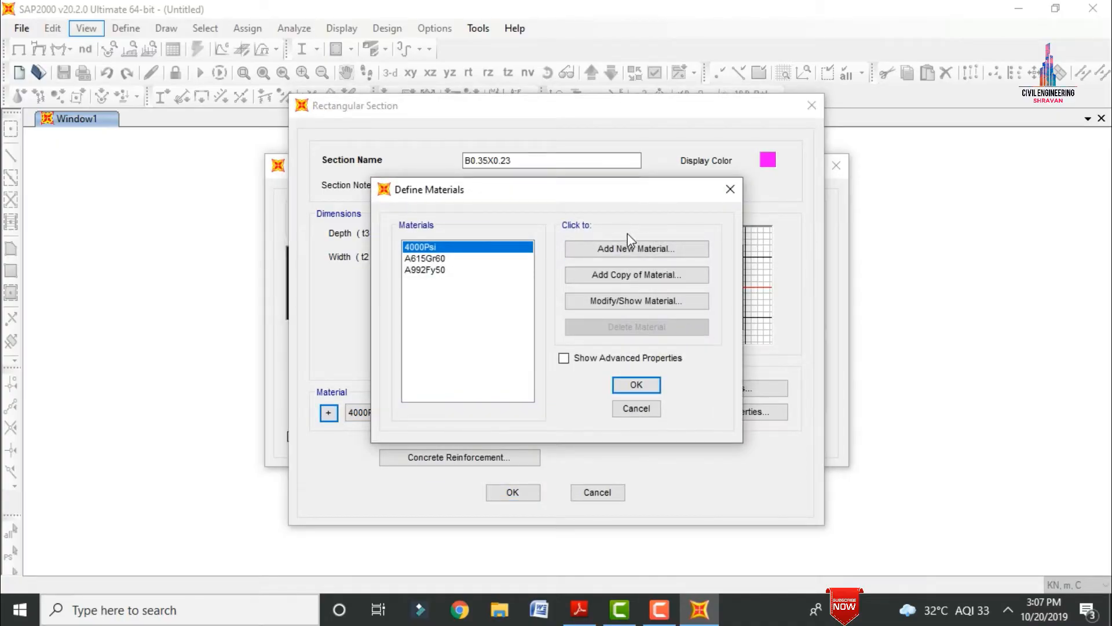
pyautogui.click(620, 251)
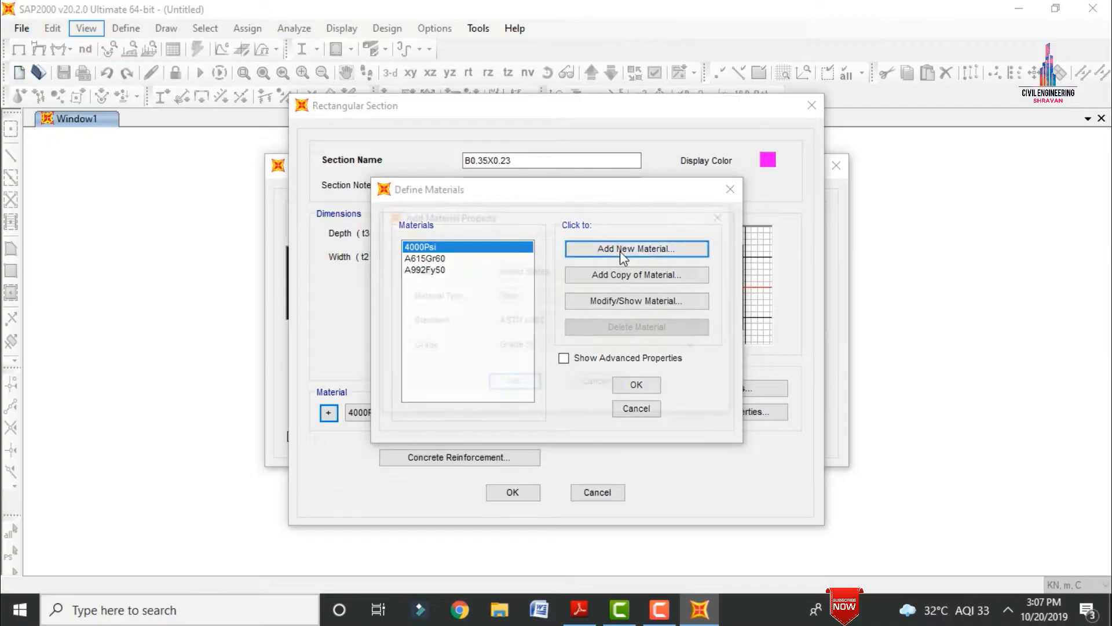
pyautogui.click(611, 272)
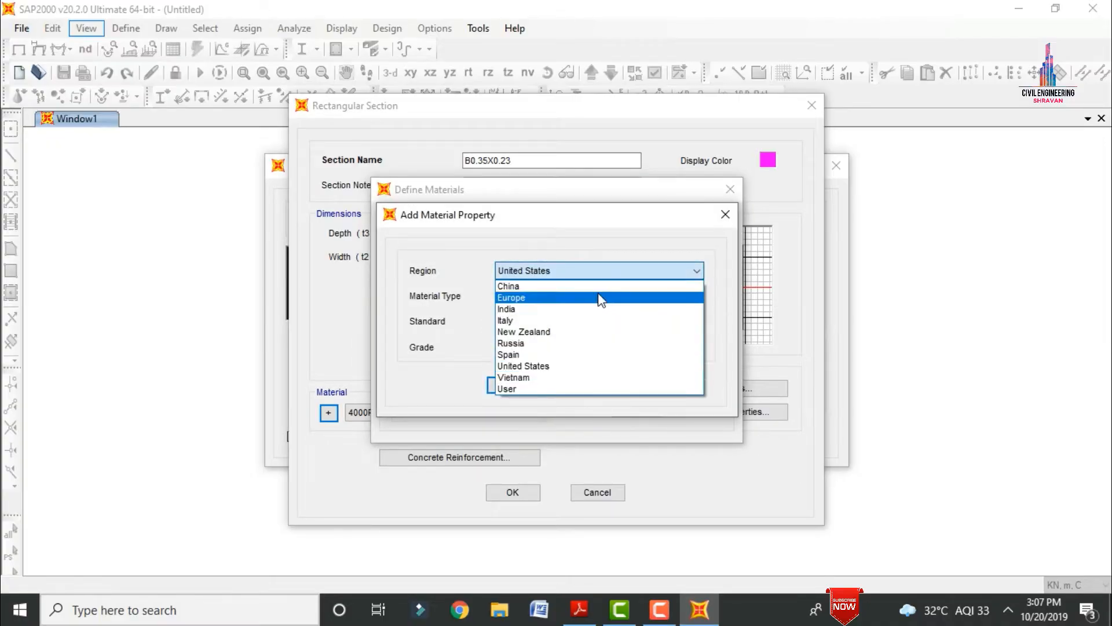
pyautogui.click(597, 310)
pyautogui.click(544, 295)
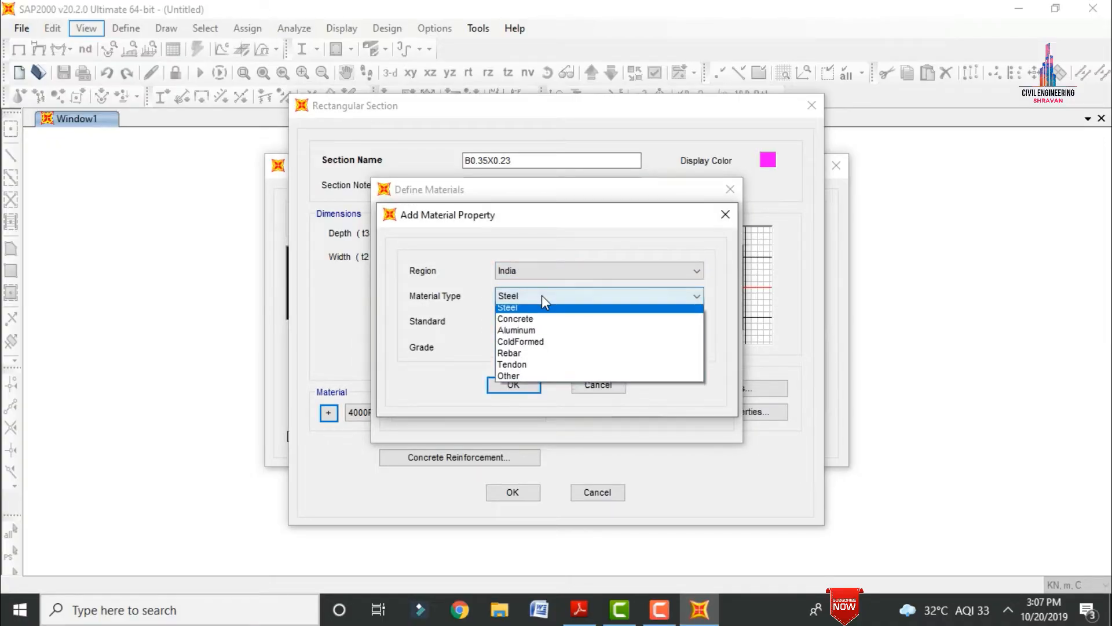
pyautogui.click(542, 323)
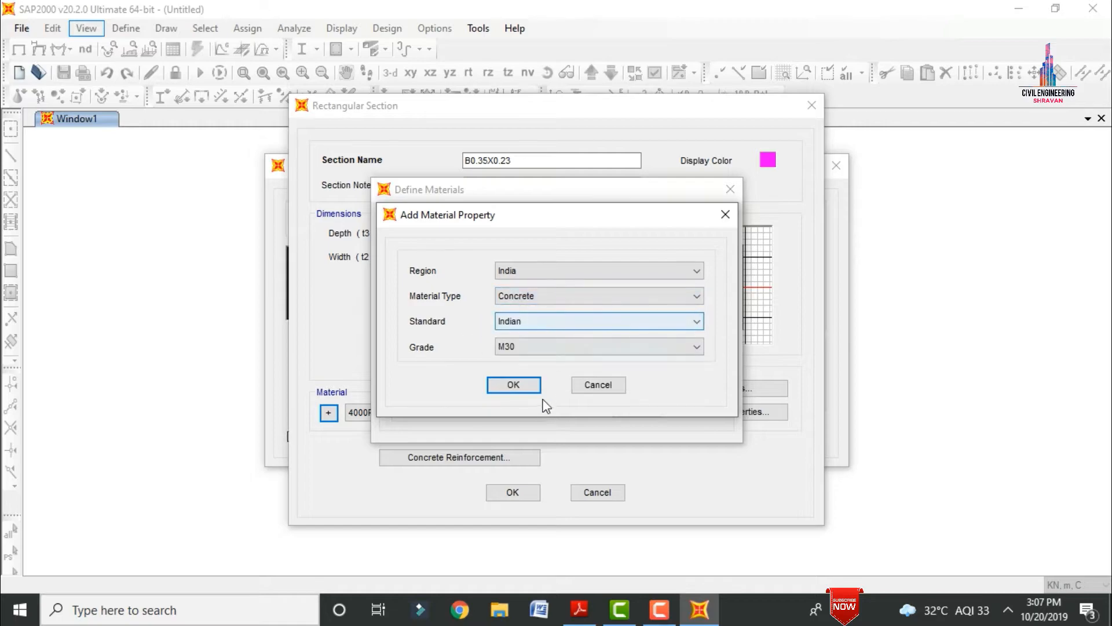
pyautogui.click(528, 387)
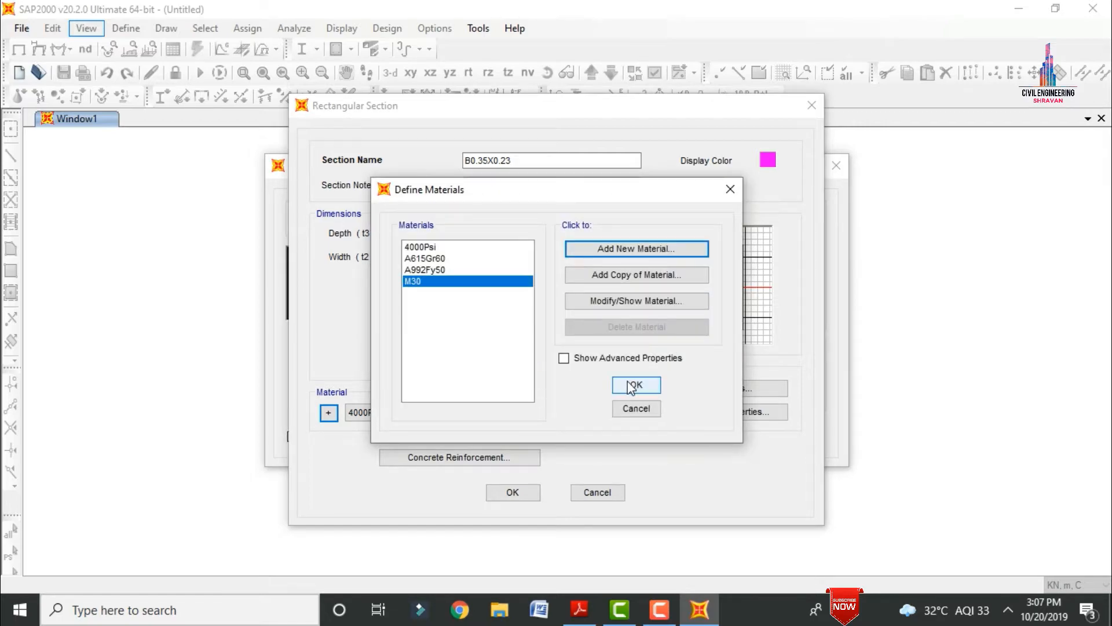
pyautogui.click(634, 388)
pyautogui.click(383, 409)
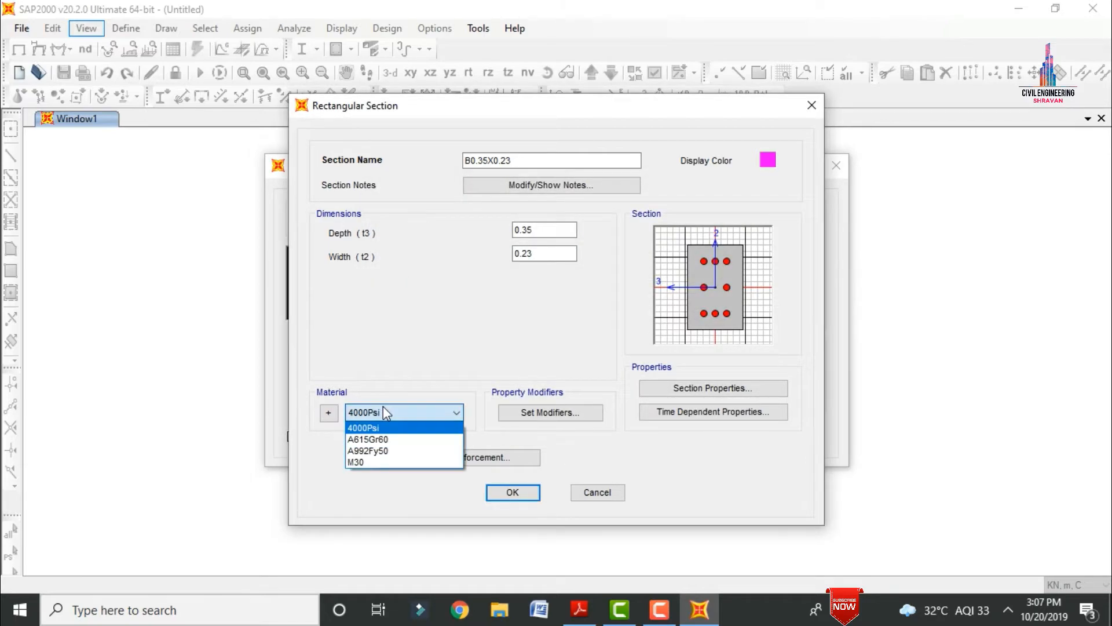
pyautogui.click(370, 460)
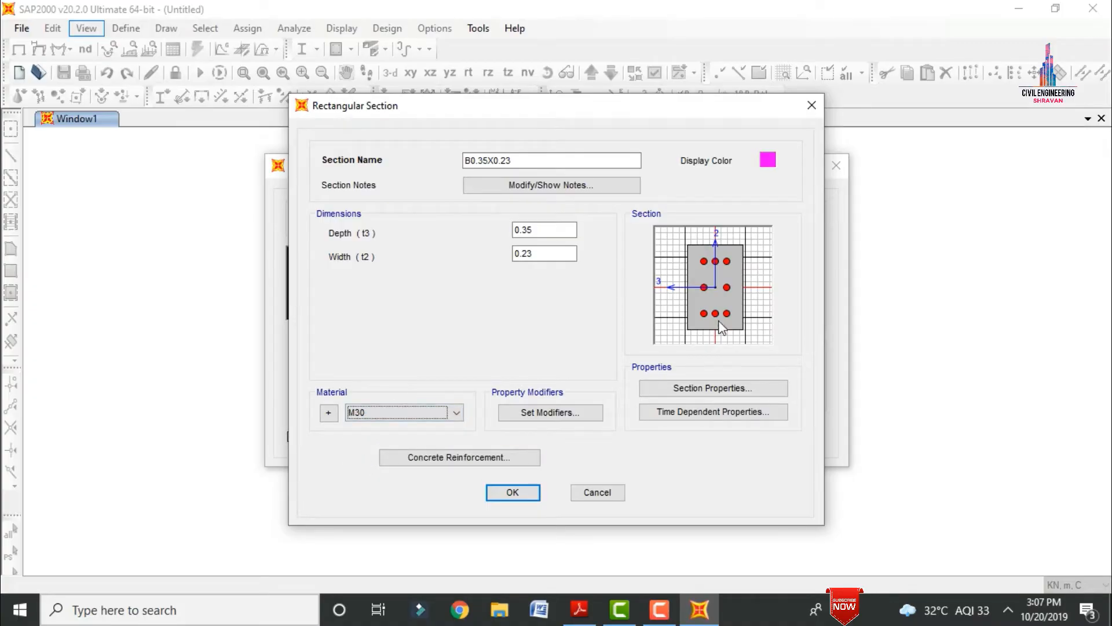
# Step: From the beam's concrete reinforcement data, add a new Indian rebar material of HYSD Grade 500
pyautogui.click(476, 461)
pyautogui.click(604, 116)
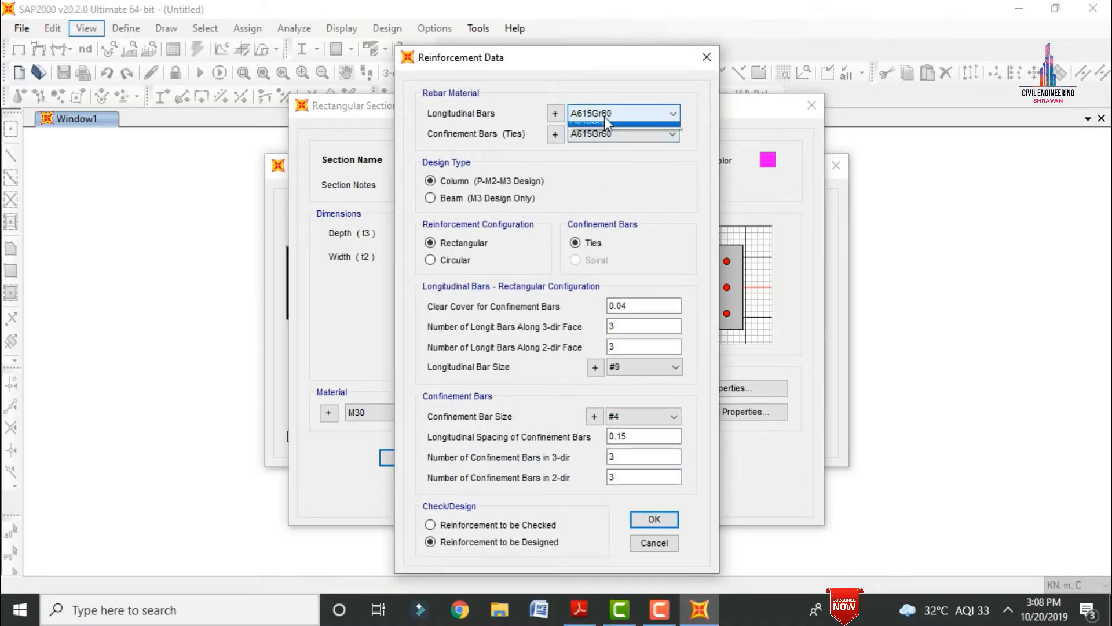
pyautogui.click(603, 116)
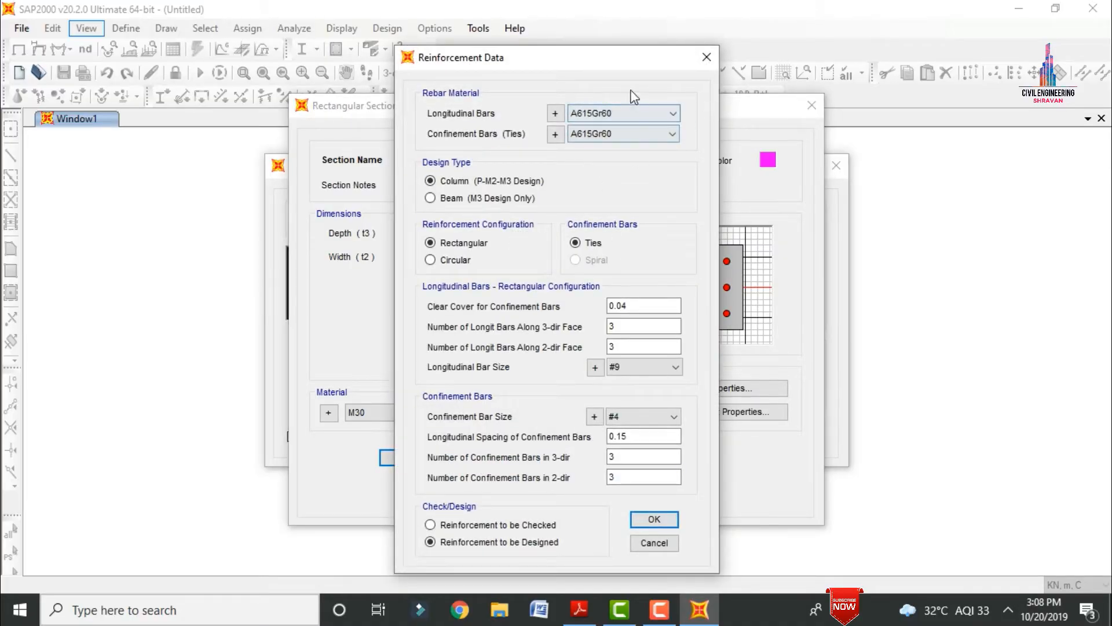
pyautogui.click(558, 117)
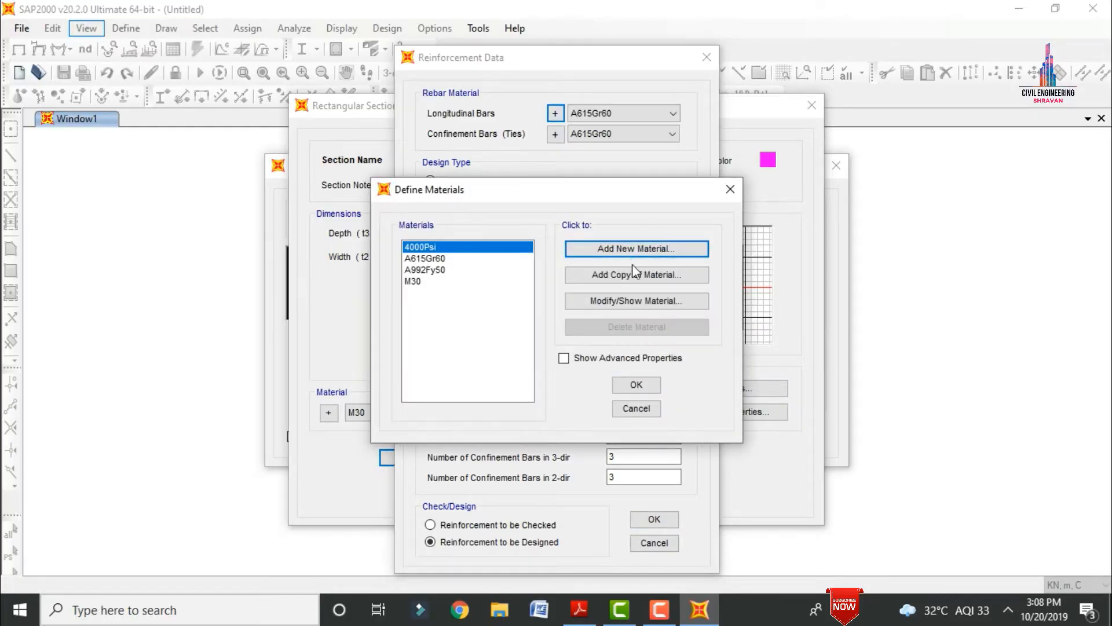
pyautogui.click(621, 249)
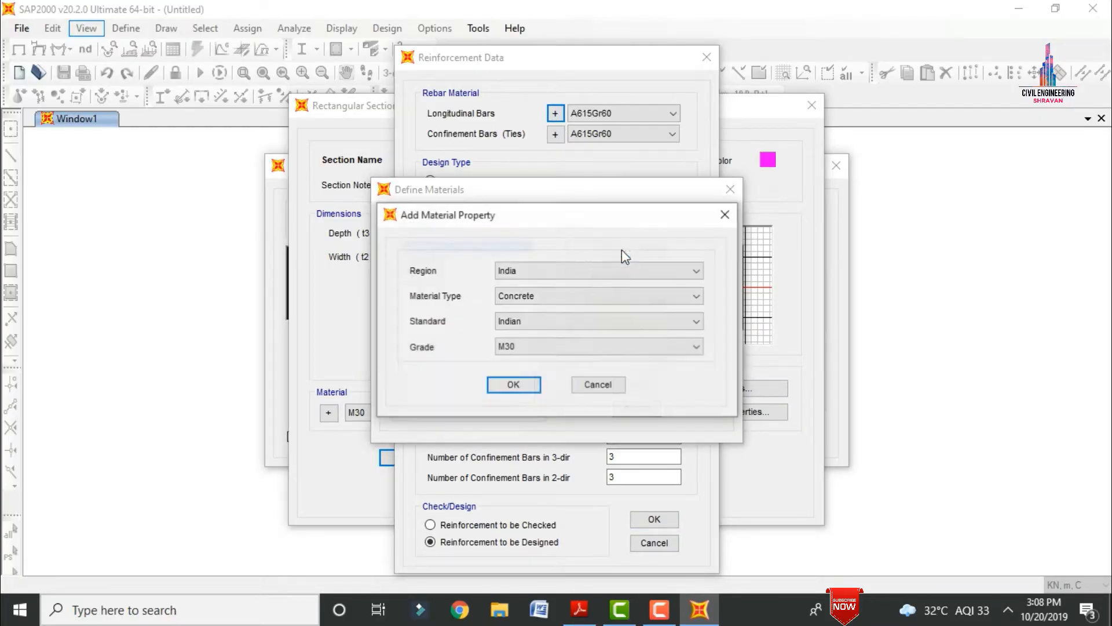
pyautogui.click(600, 301)
pyautogui.click(560, 363)
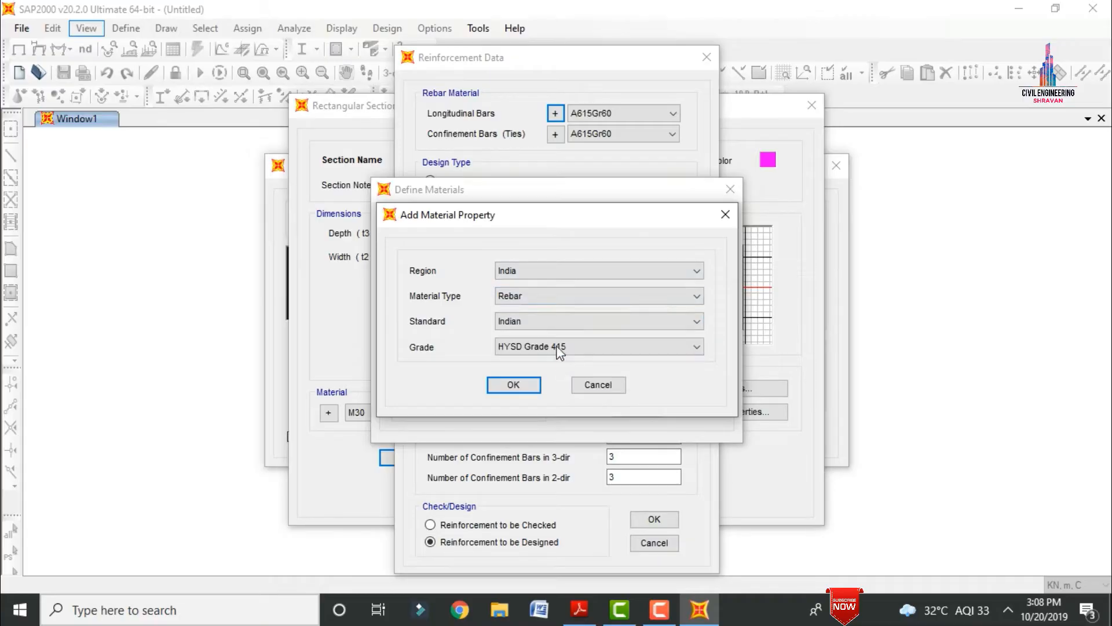
pyautogui.click(550, 346)
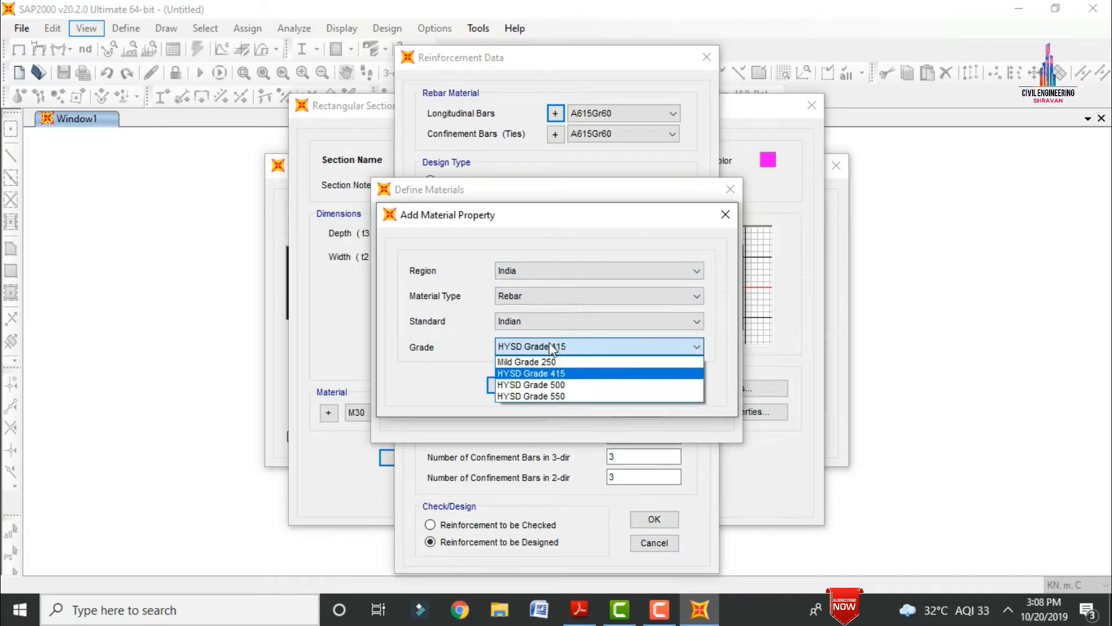
pyautogui.click(551, 385)
pyautogui.click(511, 390)
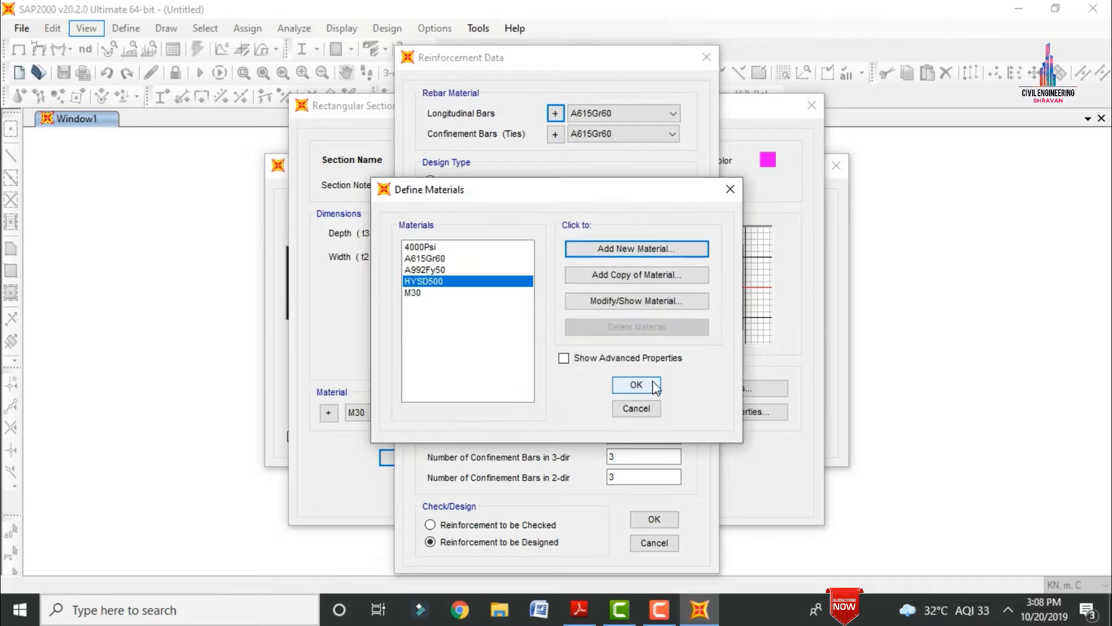
pyautogui.click(637, 385)
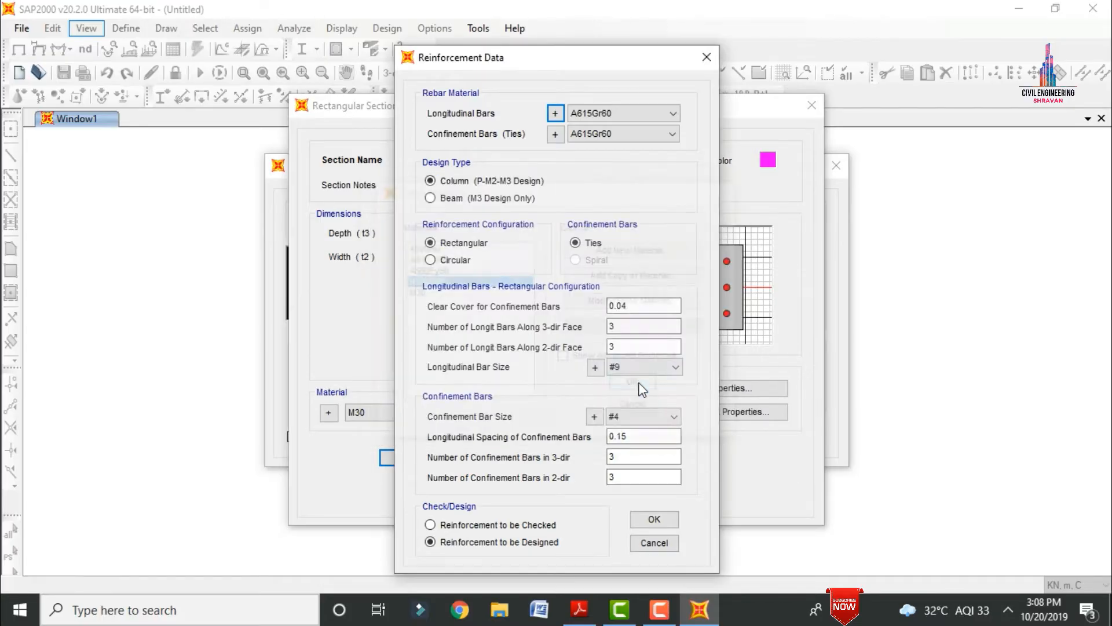
# Step: Set the rebar material of both the longitudinal and confinement bars to HYSD500
pyautogui.click(632, 113)
pyautogui.click(635, 141)
pyautogui.click(631, 133)
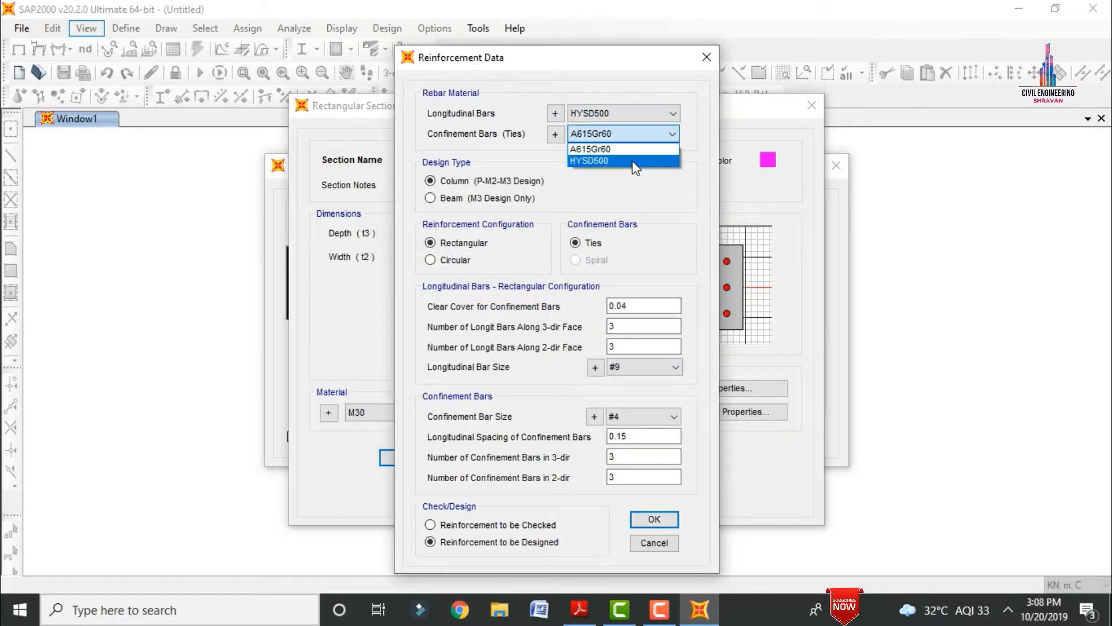
pyautogui.click(632, 161)
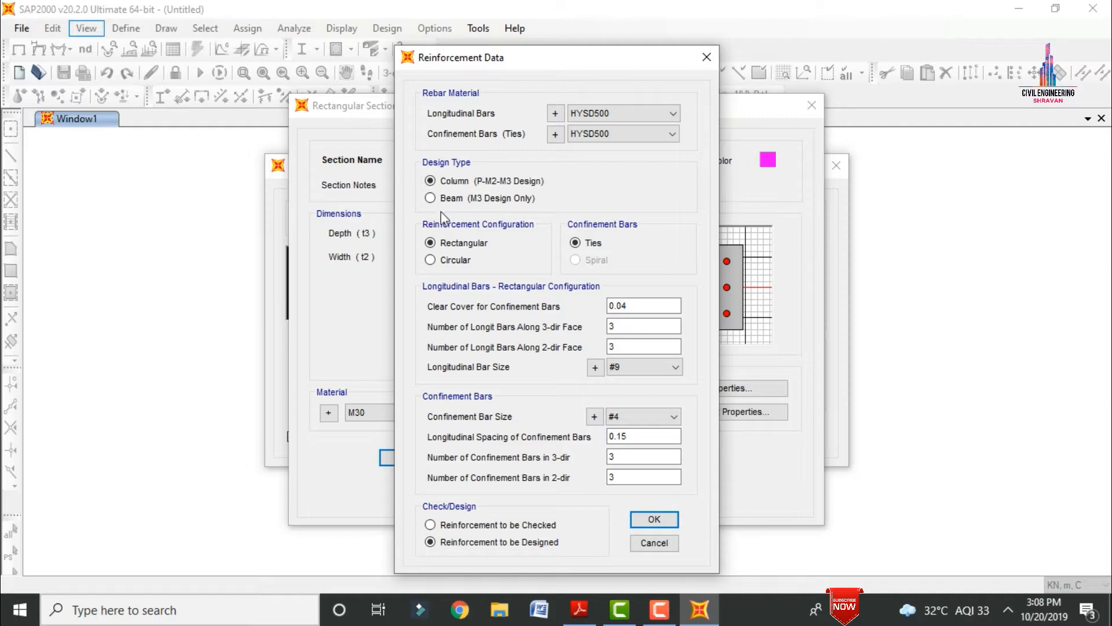
# Step: Set the design type to Beam with 0.035 m top and bottom cover, and accept the beam section
pyautogui.click(458, 198)
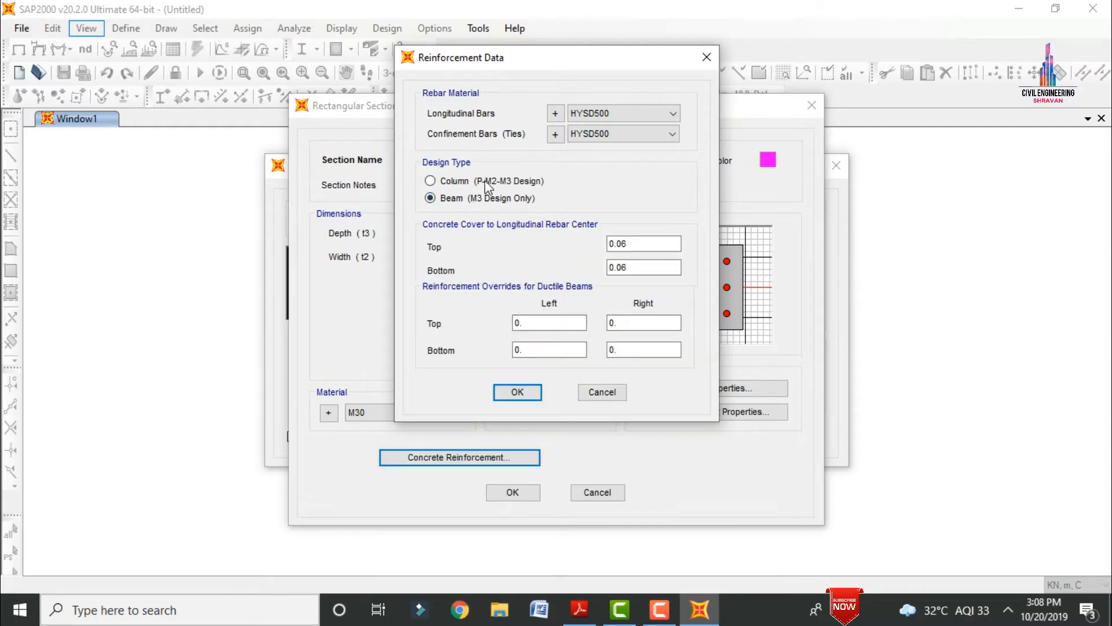
pyautogui.moveTo(558, 62); pyautogui.dragTo(723, 68)
pyautogui.click(795, 251)
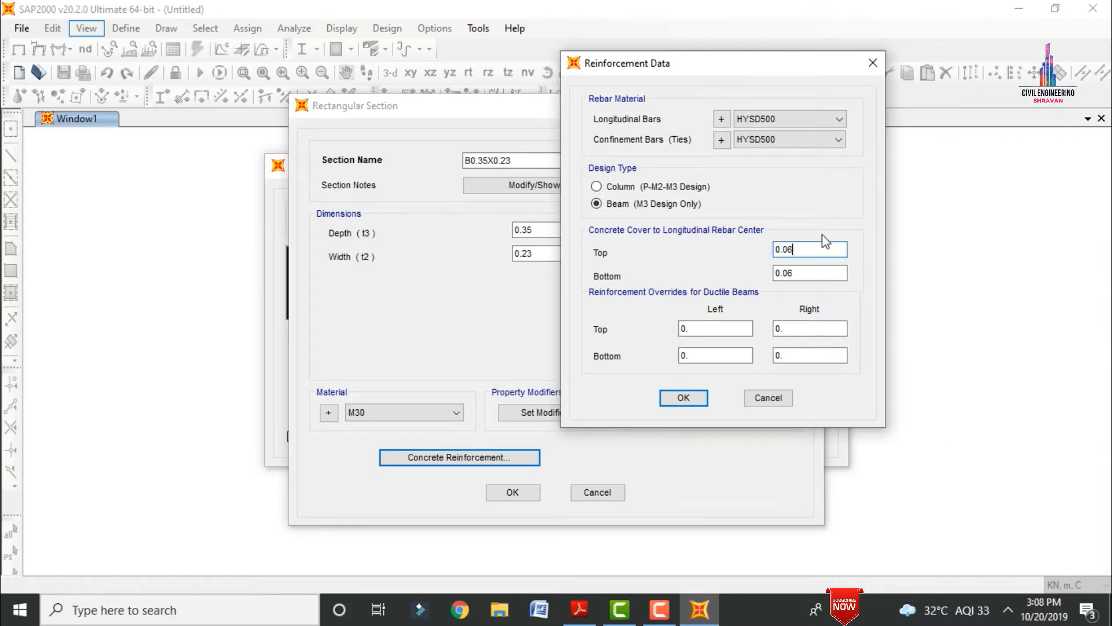
pyautogui.press('BackSpace')
pyautogui.write('35')
pyautogui.press('Tab')
pyautogui.write('0')
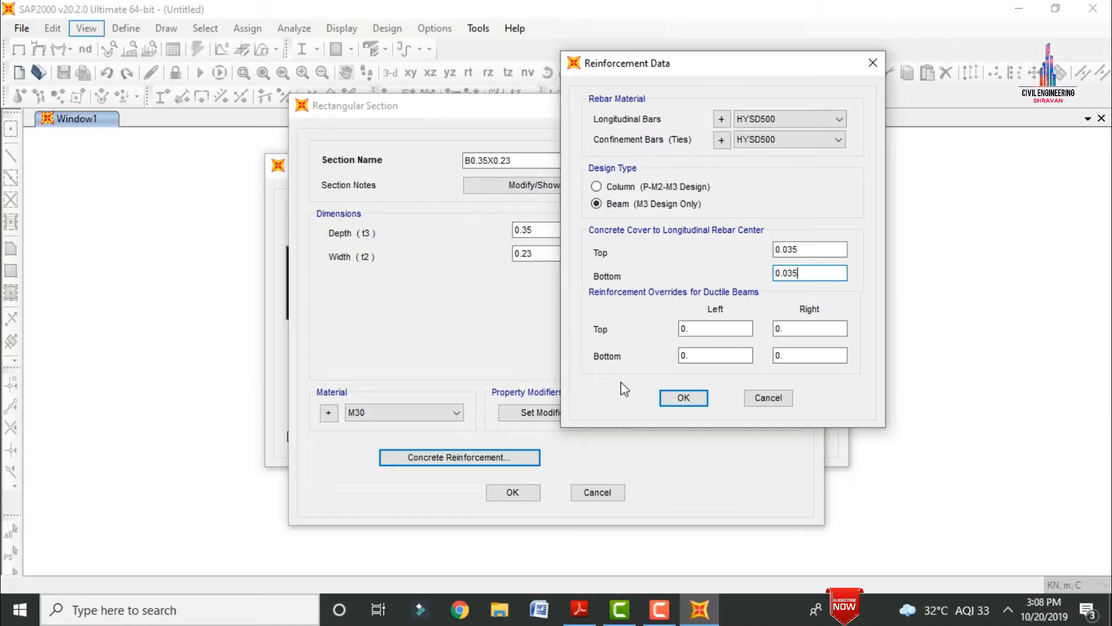
pyautogui.click(684, 397)
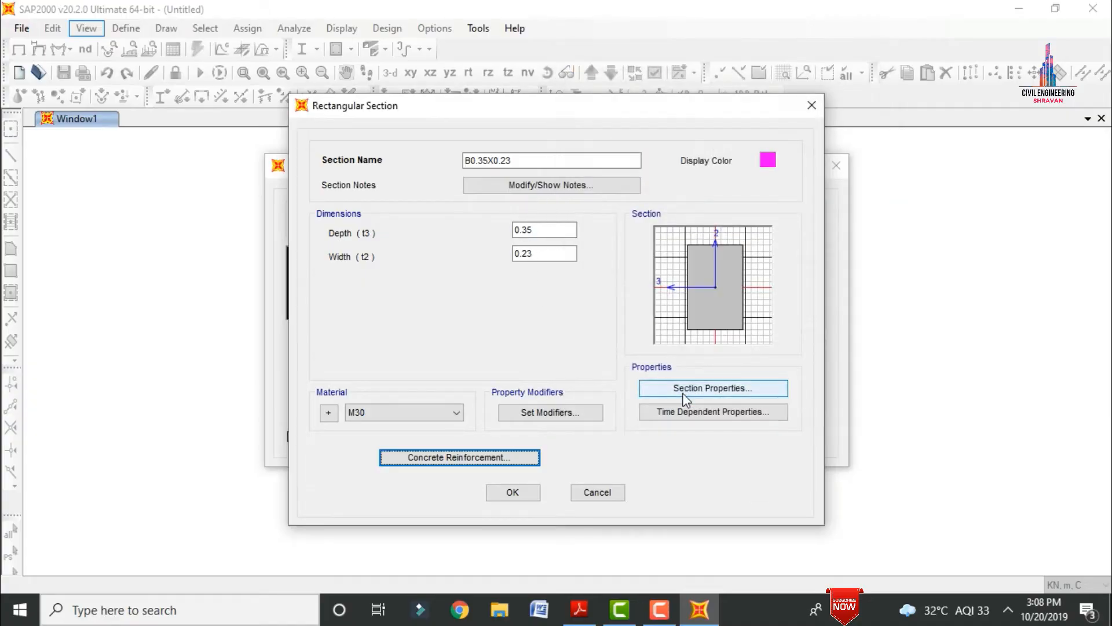
pyautogui.click(514, 493)
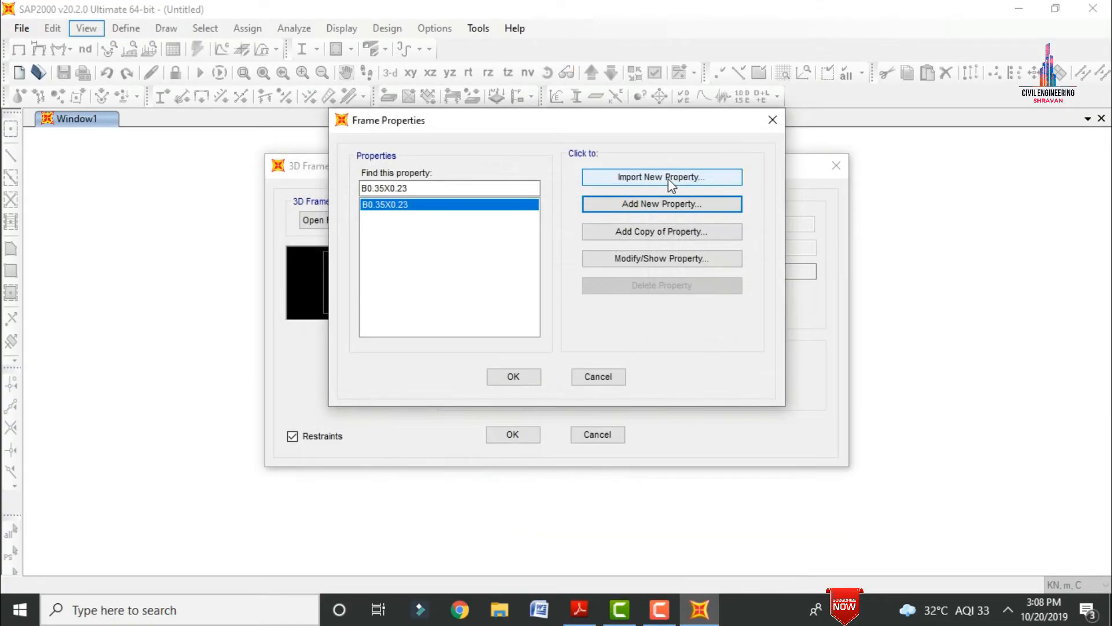
# Step: Add a concrete rectangular column section C0.35X0.35 with depth 0.35 m, width 0.35 m and material M30
pyautogui.click(653, 206)
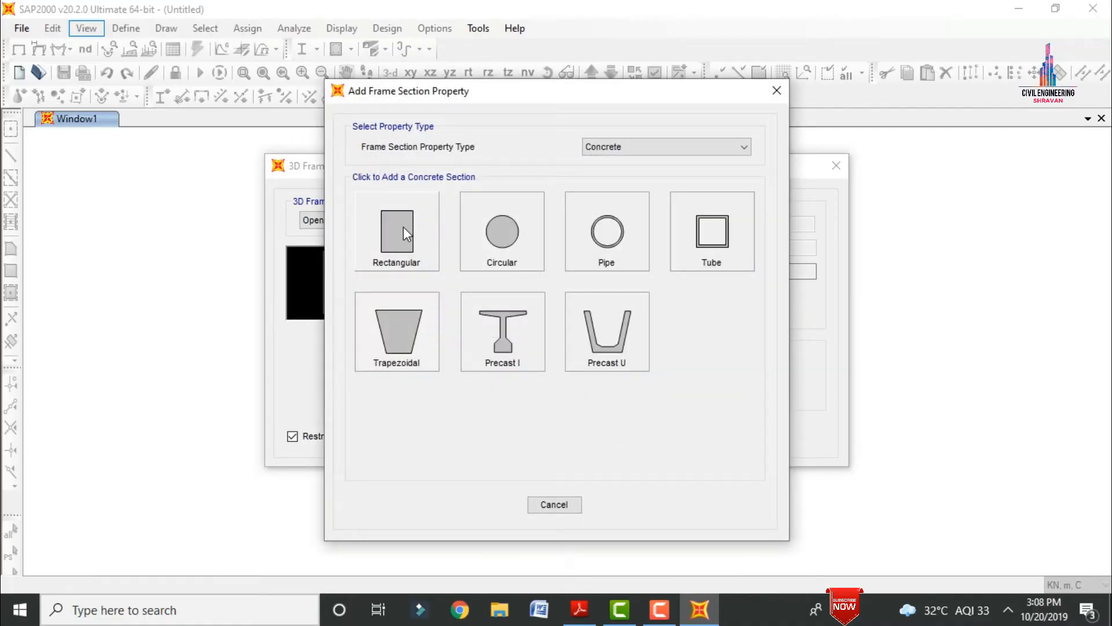
pyautogui.click(403, 227)
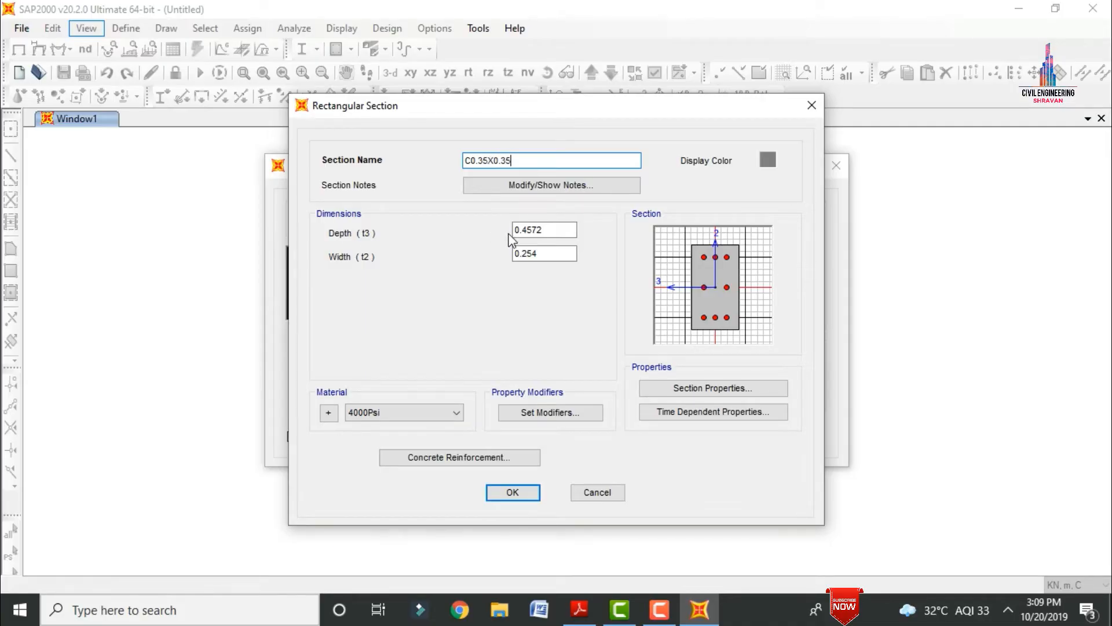
pyautogui.doubleClick(524, 229)
pyautogui.write('0.')
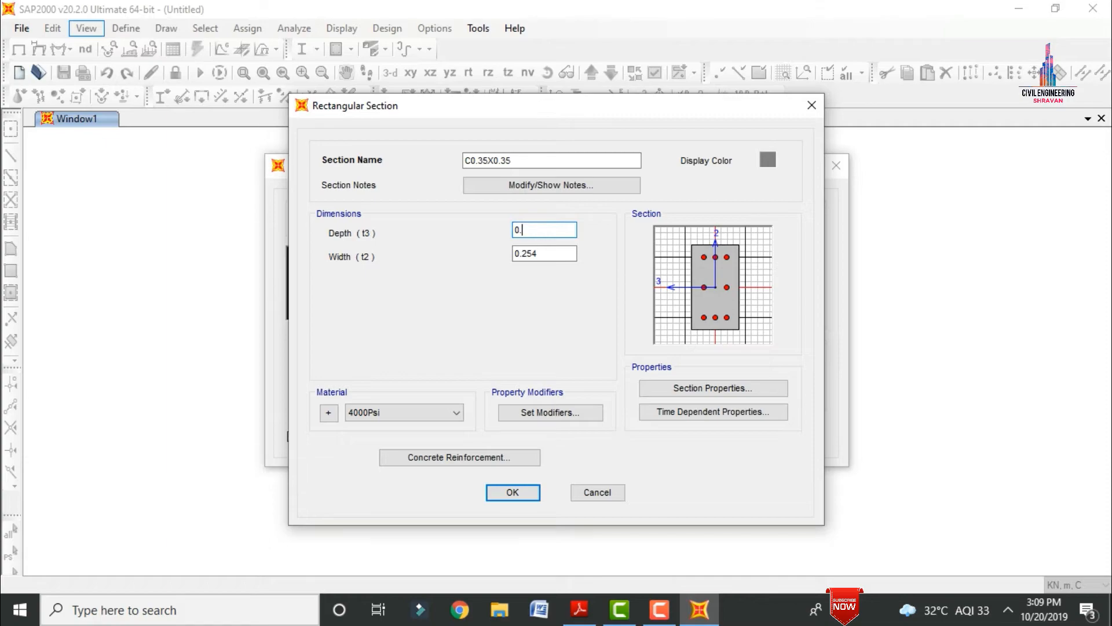
pyautogui.write('35')
pyautogui.press('Tab')
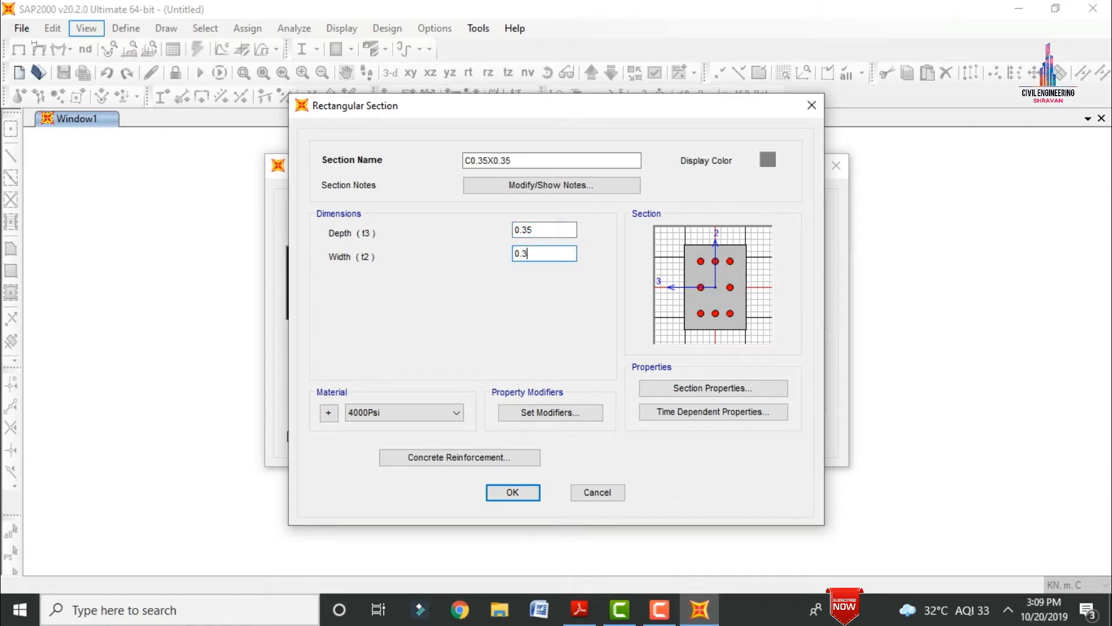
pyautogui.click(412, 413)
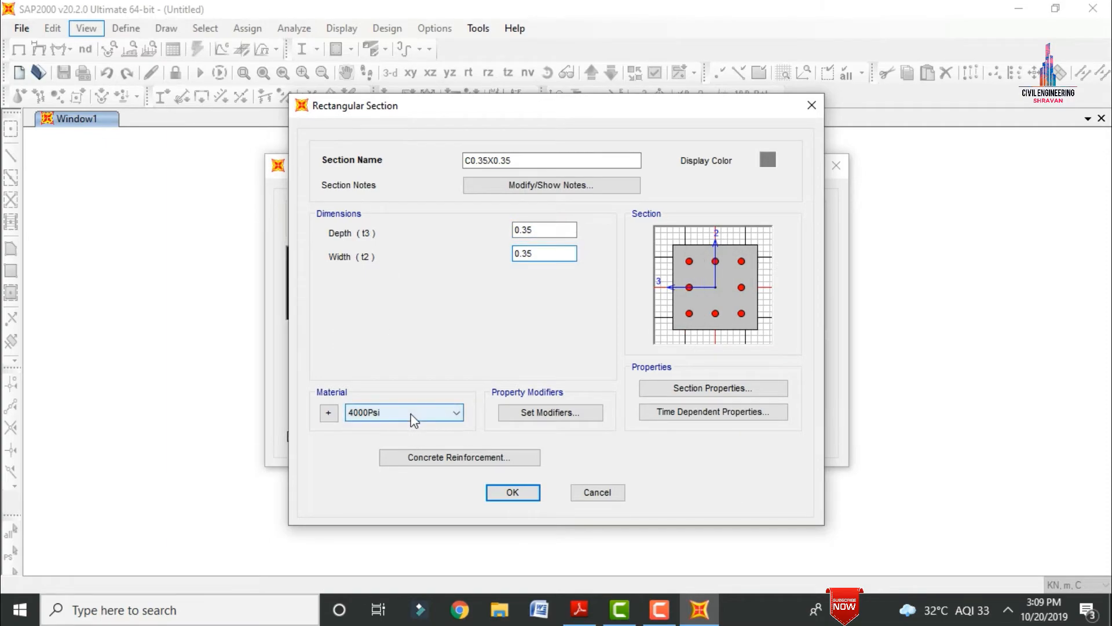
pyautogui.click(385, 473)
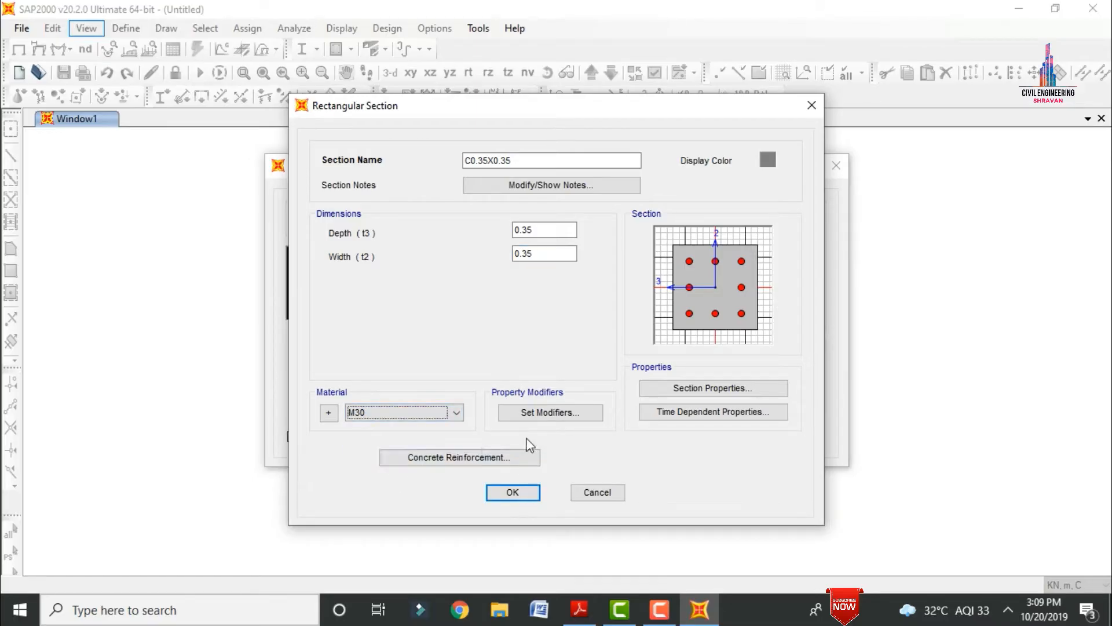
# Step: In the column section's concrete reinforcement data, set the longitudinal and confinement bar materials to HYSD500
pyautogui.click(465, 456)
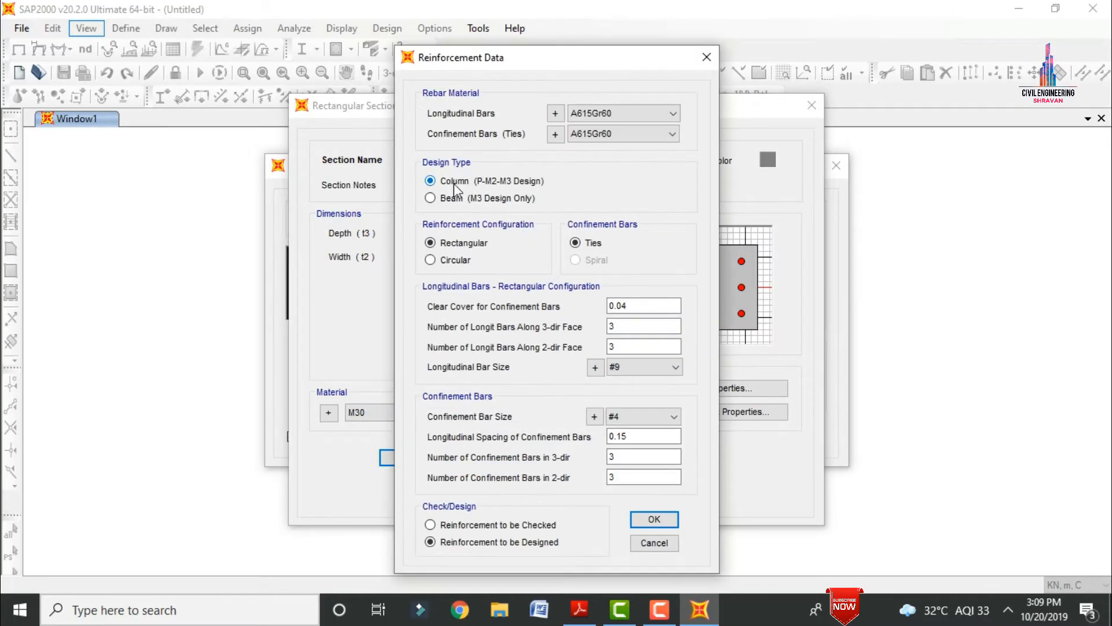
pyautogui.click(631, 112)
pyautogui.click(600, 146)
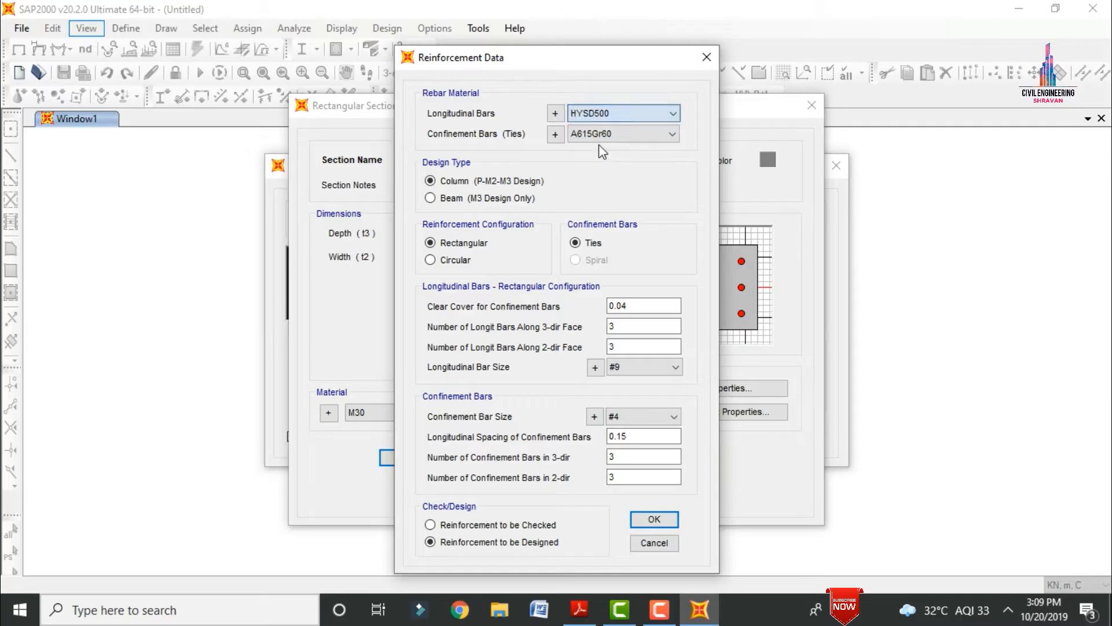
pyautogui.click(605, 137)
pyautogui.click(607, 165)
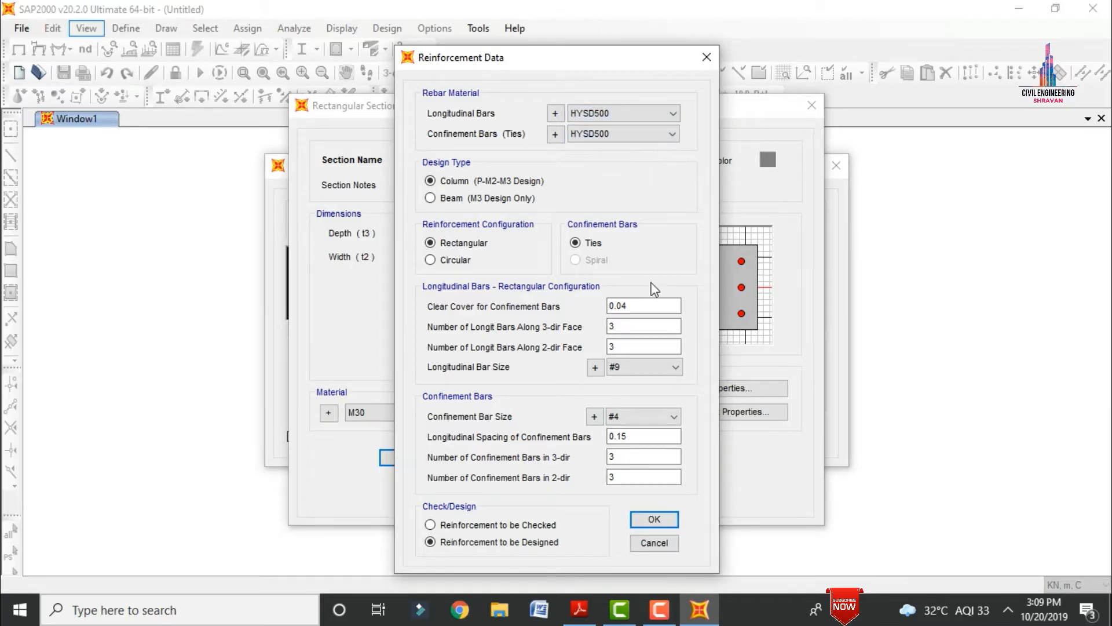
# Step: Set the column's clear cover for confinement bars to 0.035 m and the longitudinal bar size to 16d
pyautogui.click(648, 306)
pyautogui.moveTo(579, 66); pyautogui.dragTo(813, 64)
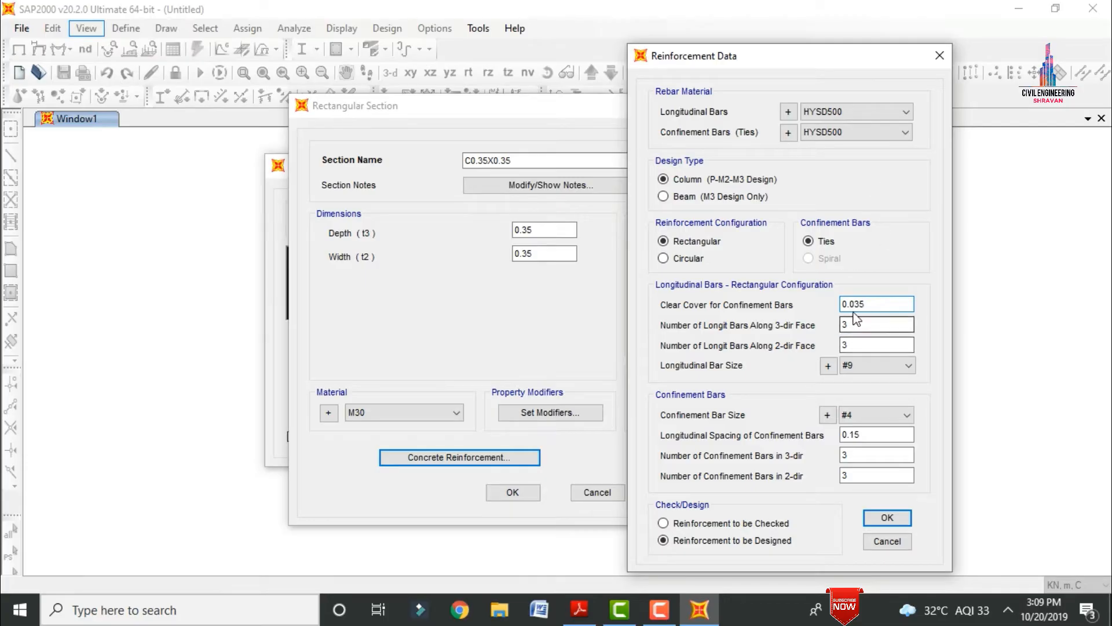
pyautogui.moveTo(760, 54); pyautogui.dragTo(333, 11)
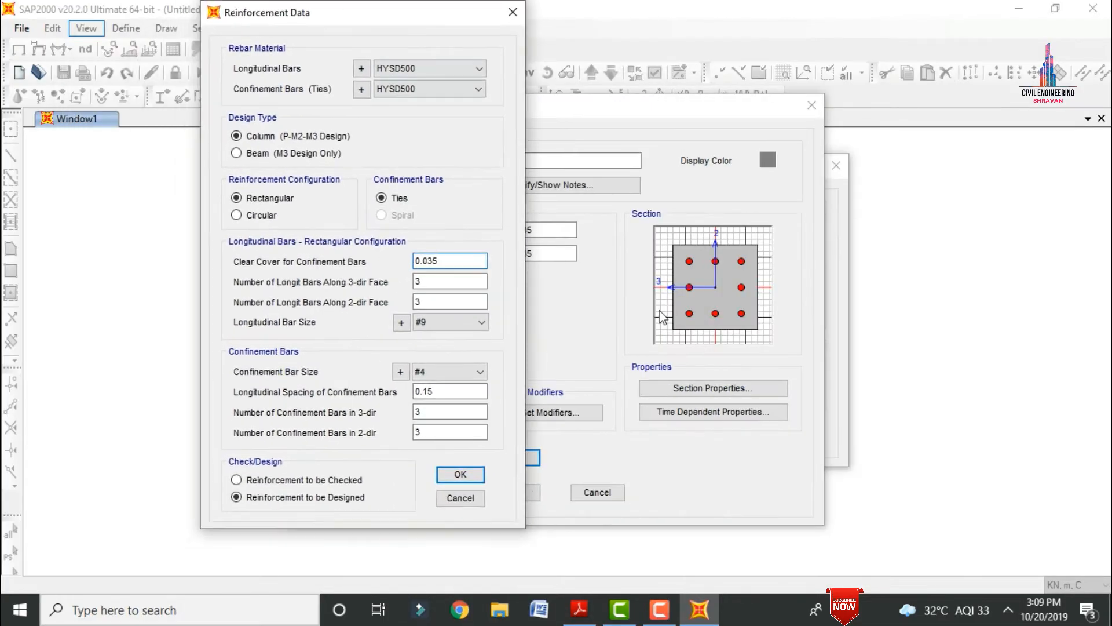
pyautogui.click(481, 322)
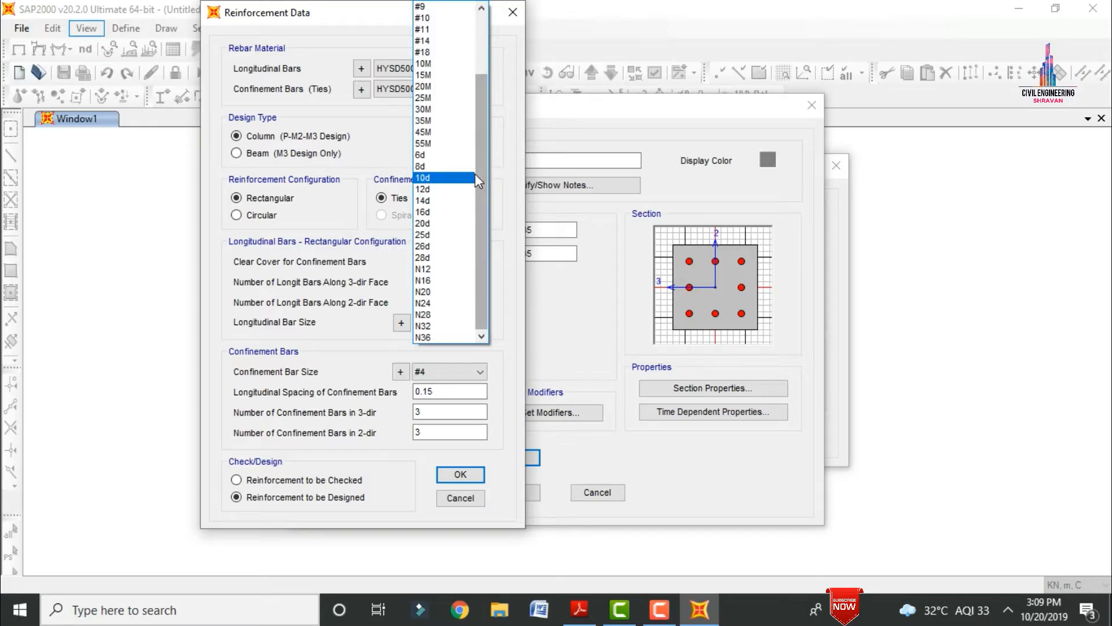
pyautogui.click(471, 211)
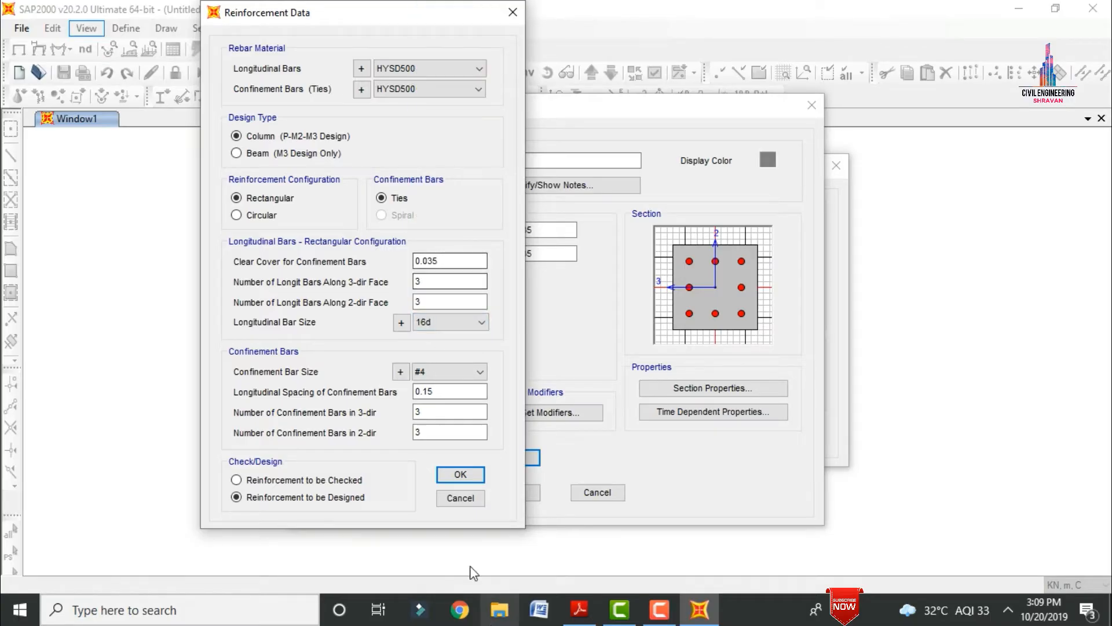
# Step: Set the confinement bar size to 10d with reinforcement to be checked, and accept the column section and frame properties
pyautogui.click(455, 372)
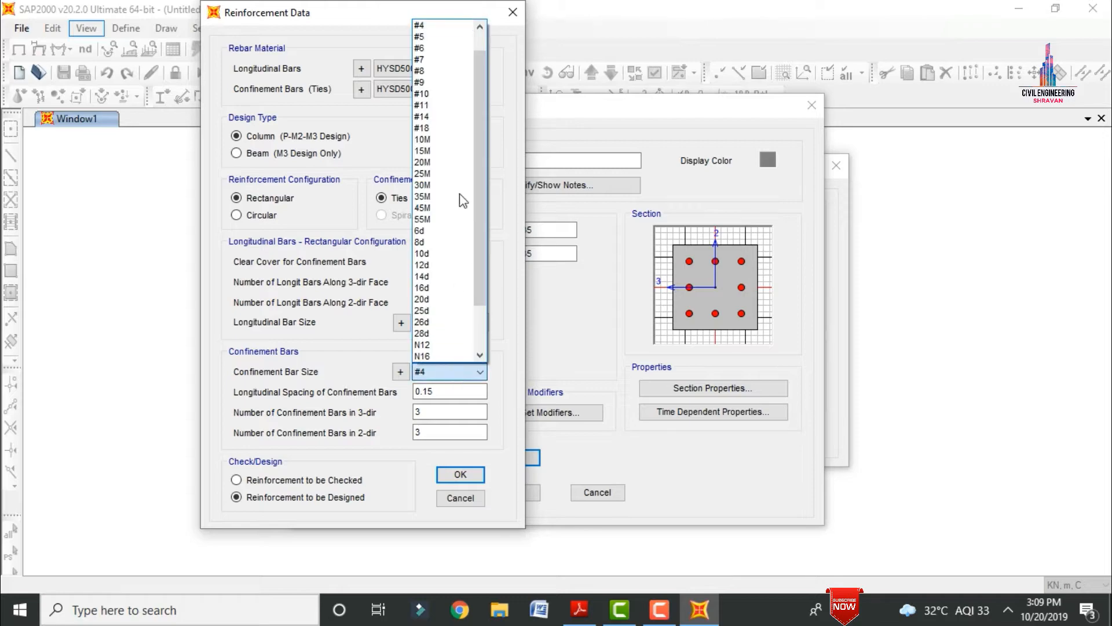
pyautogui.click(446, 253)
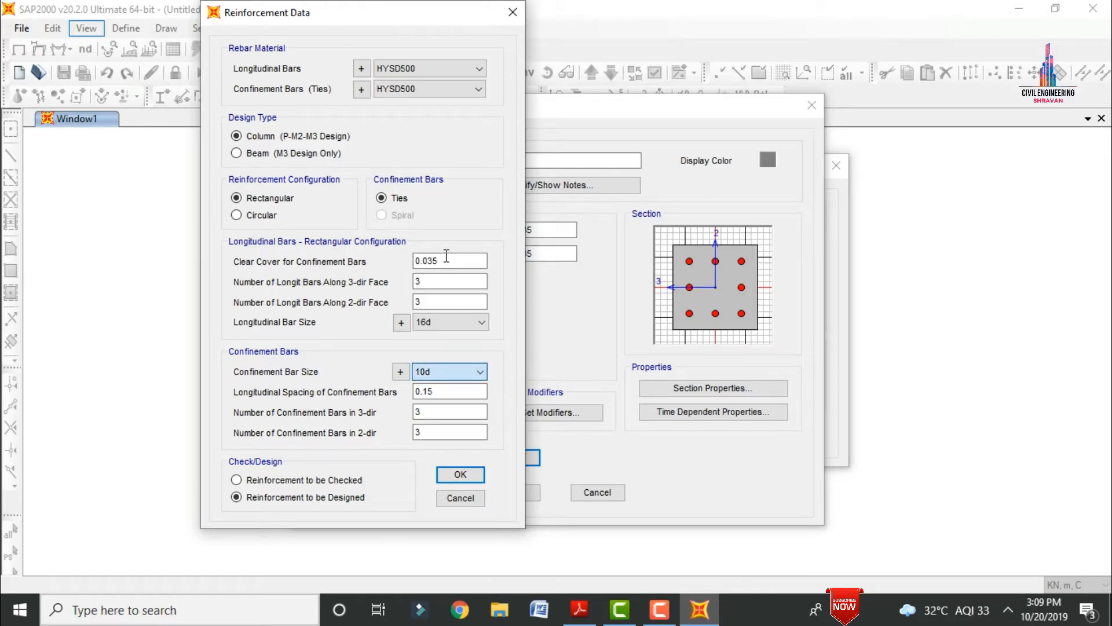
pyautogui.click(274, 481)
pyautogui.click(461, 474)
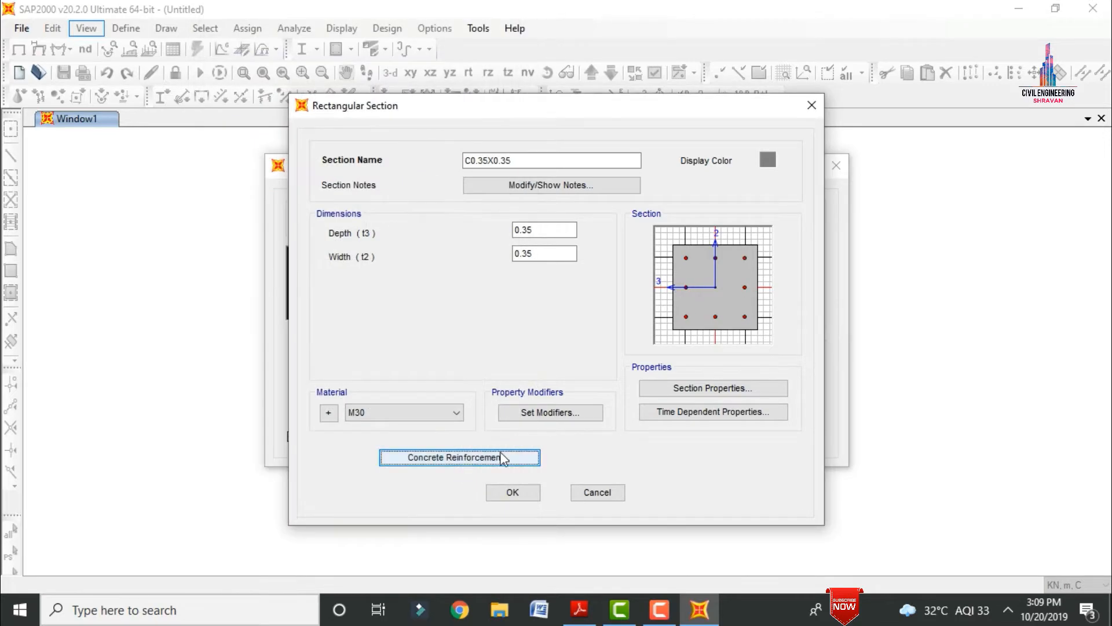
pyautogui.click(534, 493)
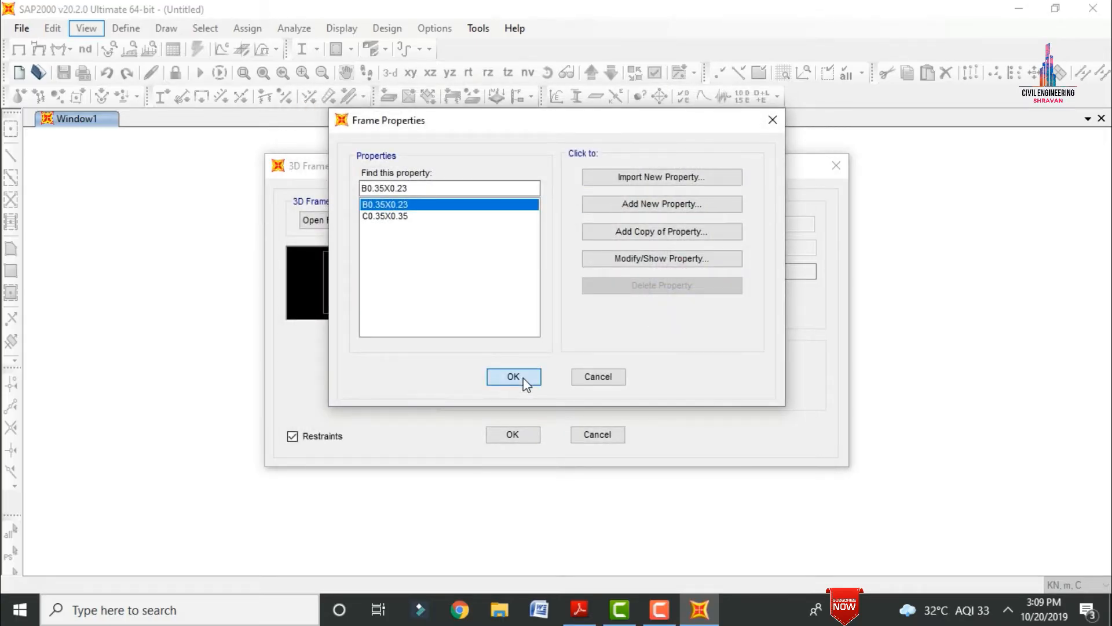
pyautogui.click(523, 378)
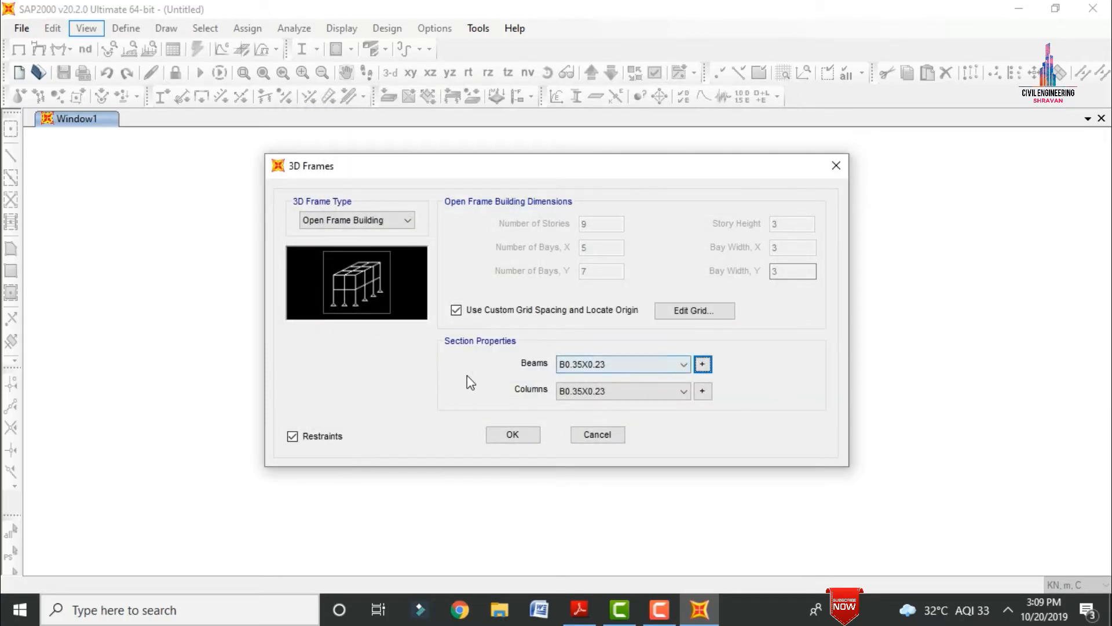
# Step: Assign B0.35X0.23 to the beams and C0.35X0.35 to the columns, and generate the 3D frame
pyautogui.click(617, 365)
pyautogui.click(615, 364)
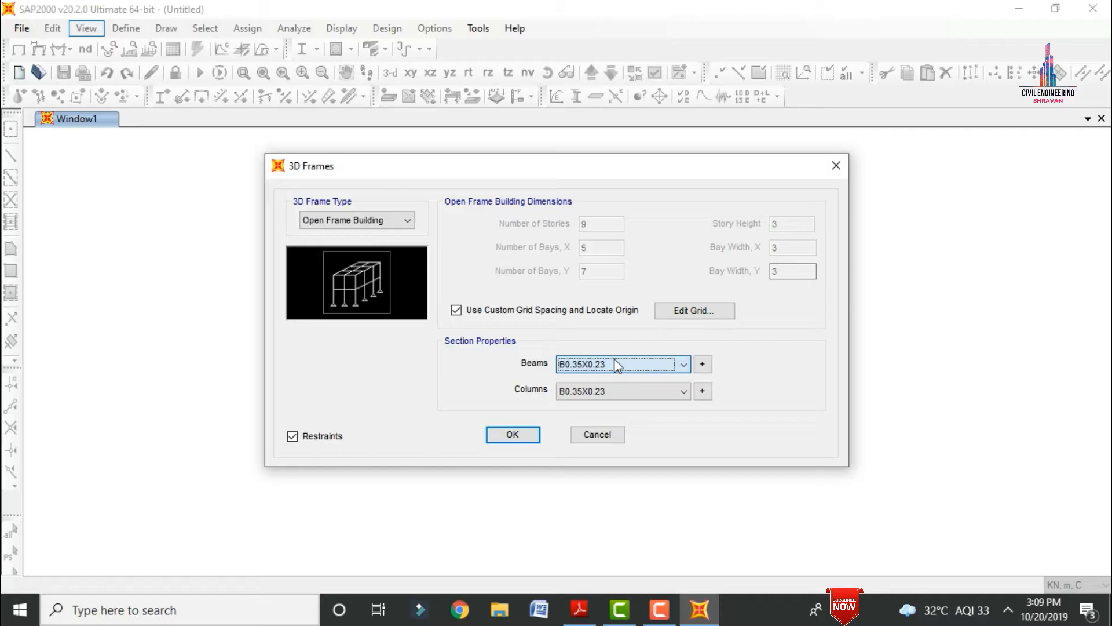
pyautogui.click(600, 392)
pyautogui.click(580, 417)
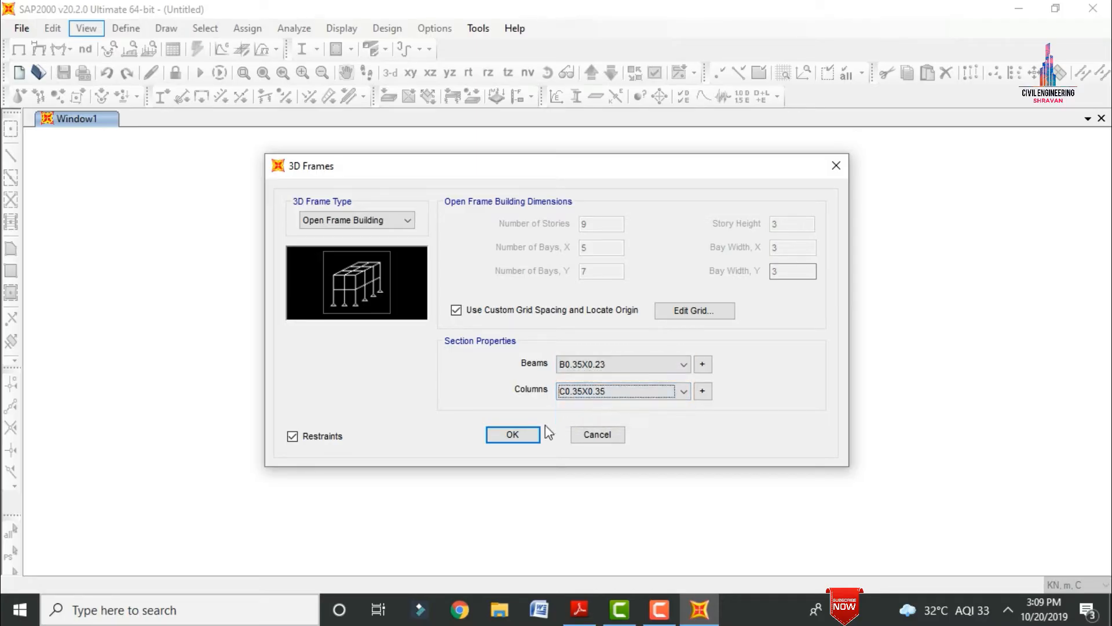
pyautogui.click(513, 435)
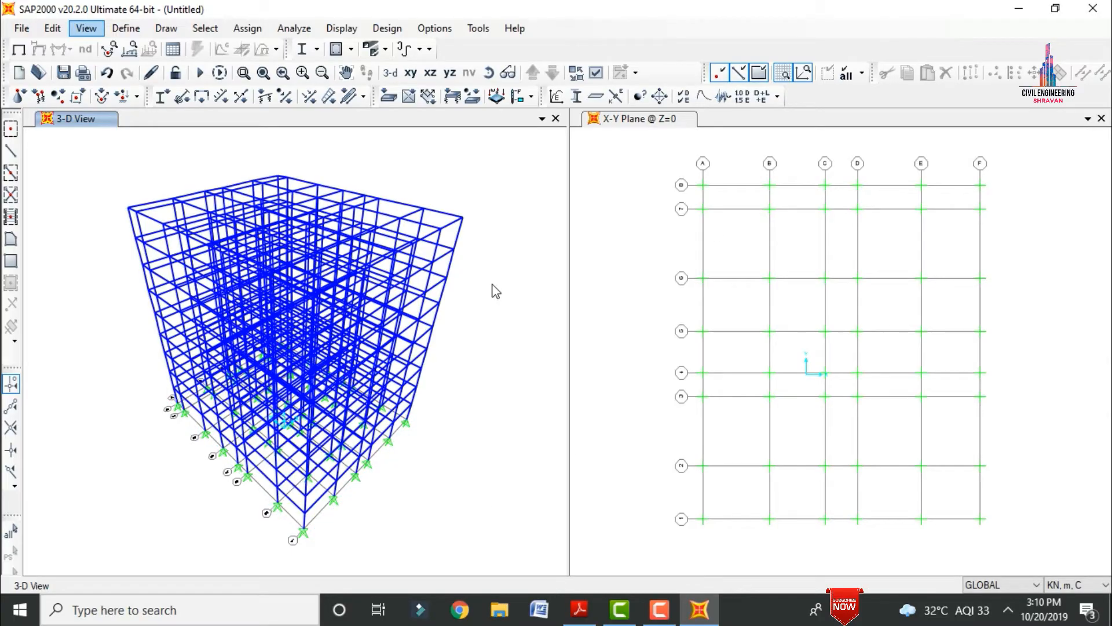
# Step: On the Z=3 plan, delete the beams along grid lines 3 and 7, keeping those between C and D
pyautogui.click(611, 200)
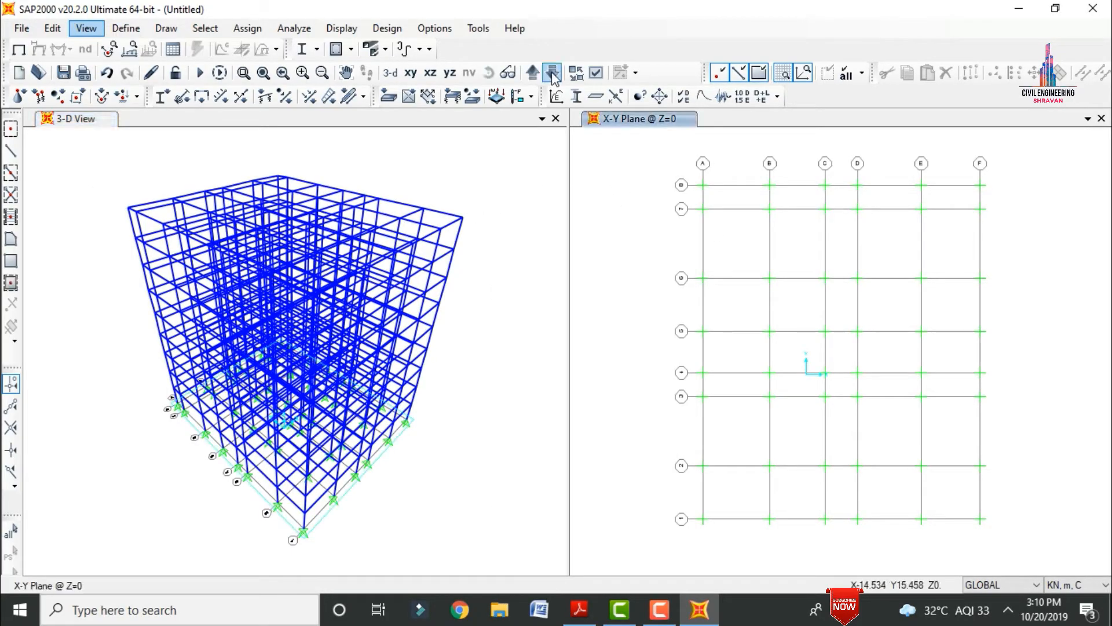
pyautogui.click(533, 72)
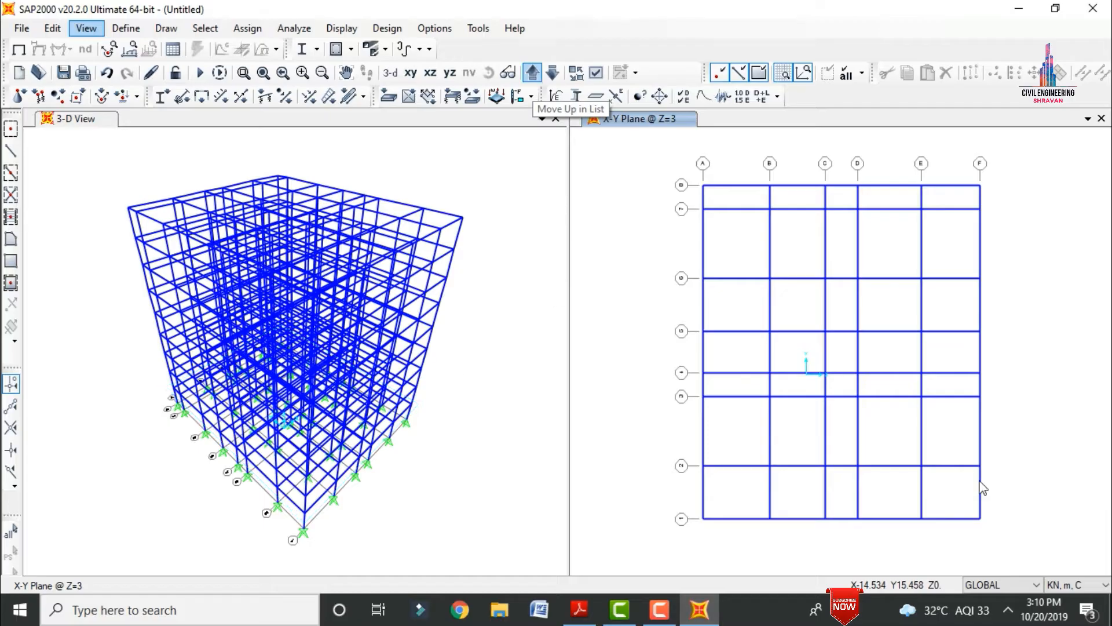
pyautogui.click(736, 397)
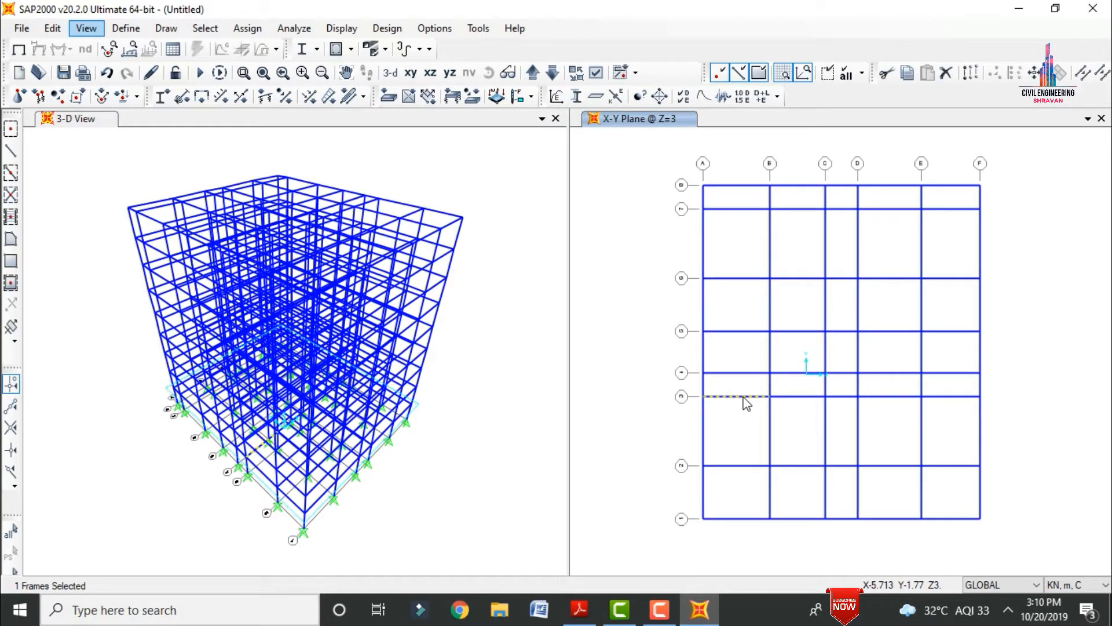
pyautogui.click(800, 397)
pyautogui.click(893, 397)
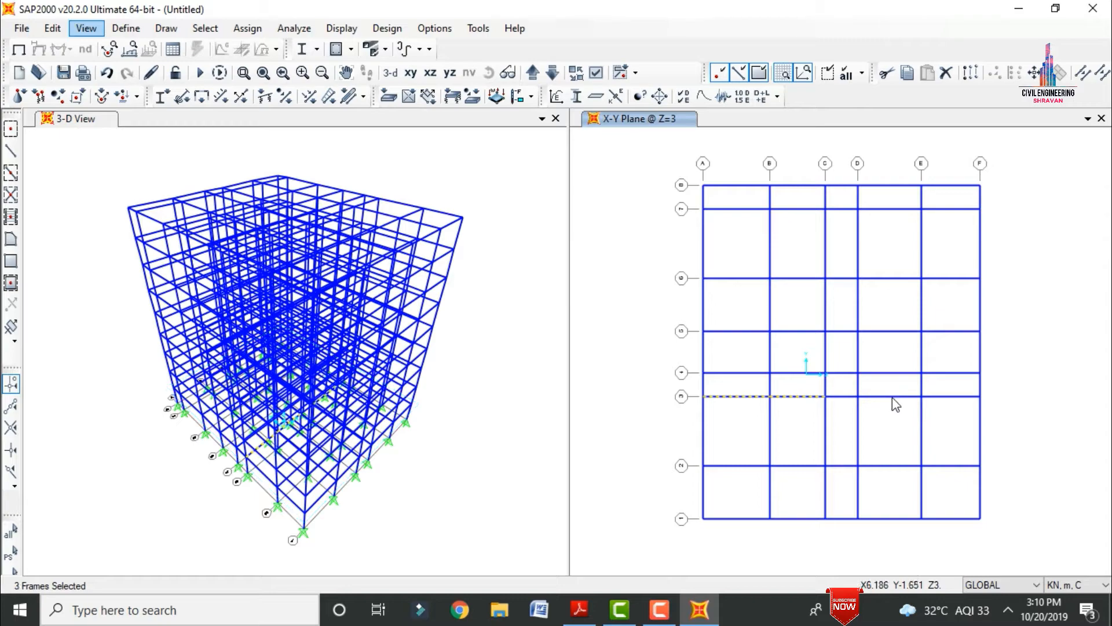
pyautogui.click(956, 397)
pyautogui.click(793, 213)
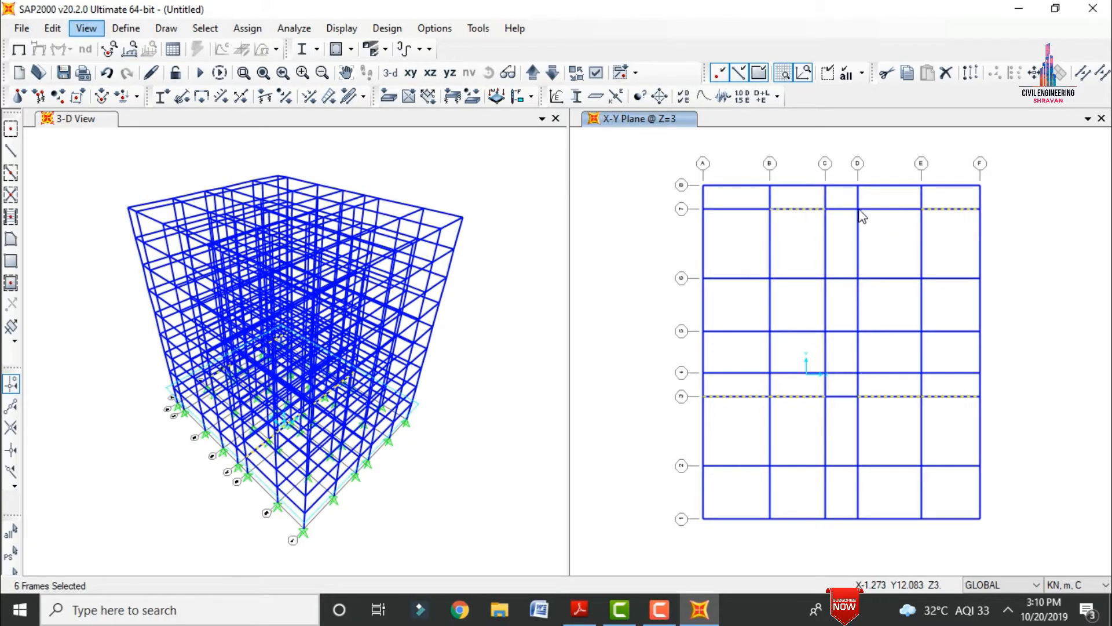
pyautogui.click(889, 212)
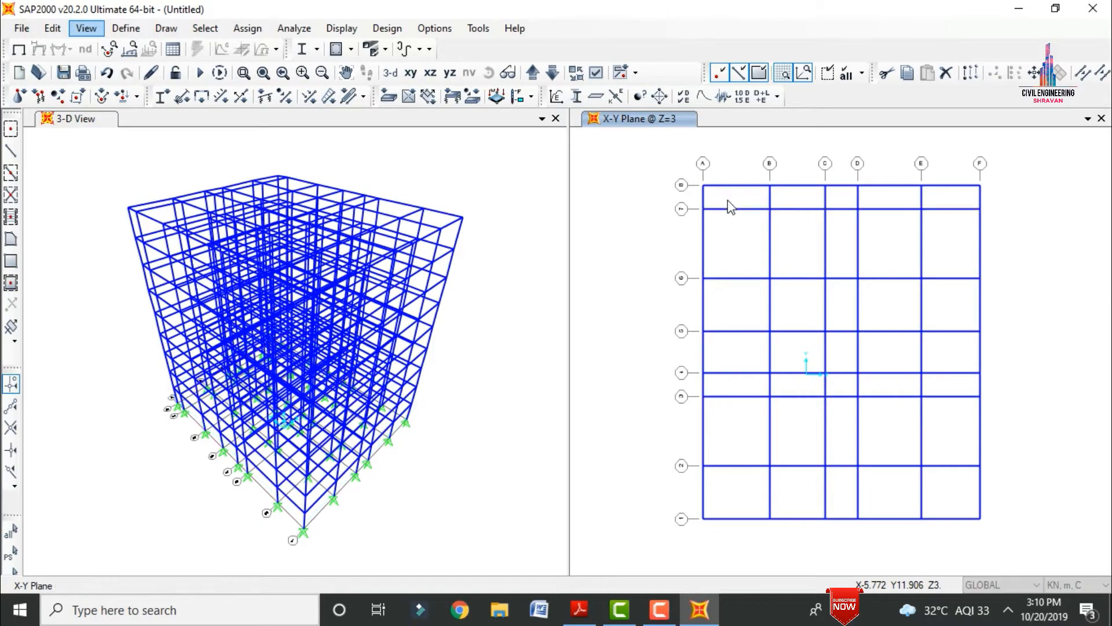
pyautogui.press('Delete')
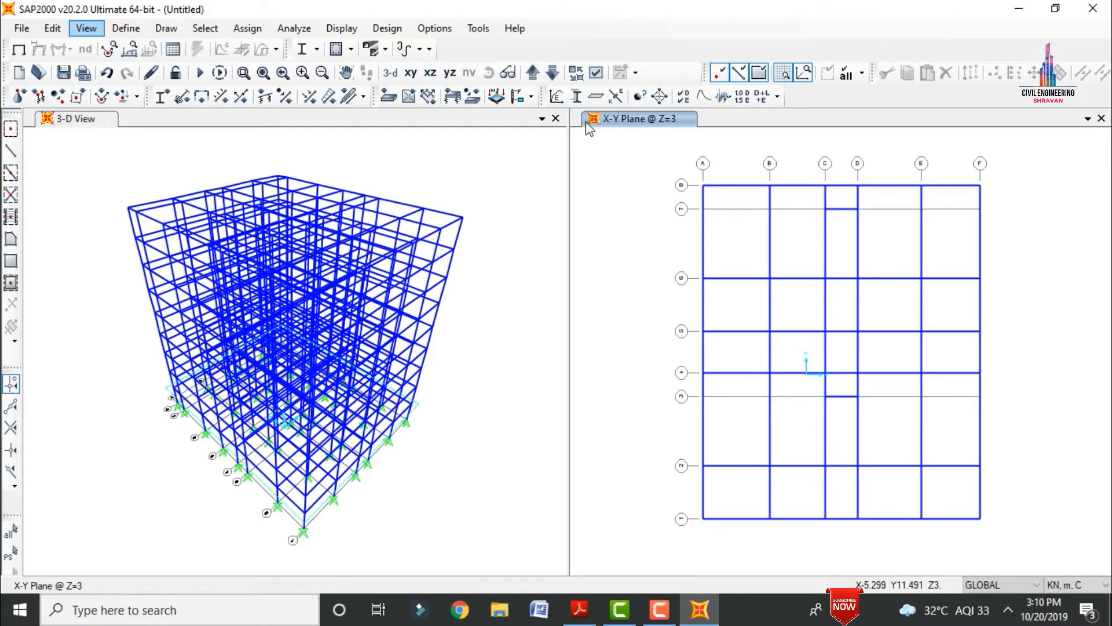
# Step: On the plans from Z=6 up to Z=21, remove the beams along grid lines 3 and 7 except between C and D
pyautogui.click(532, 72)
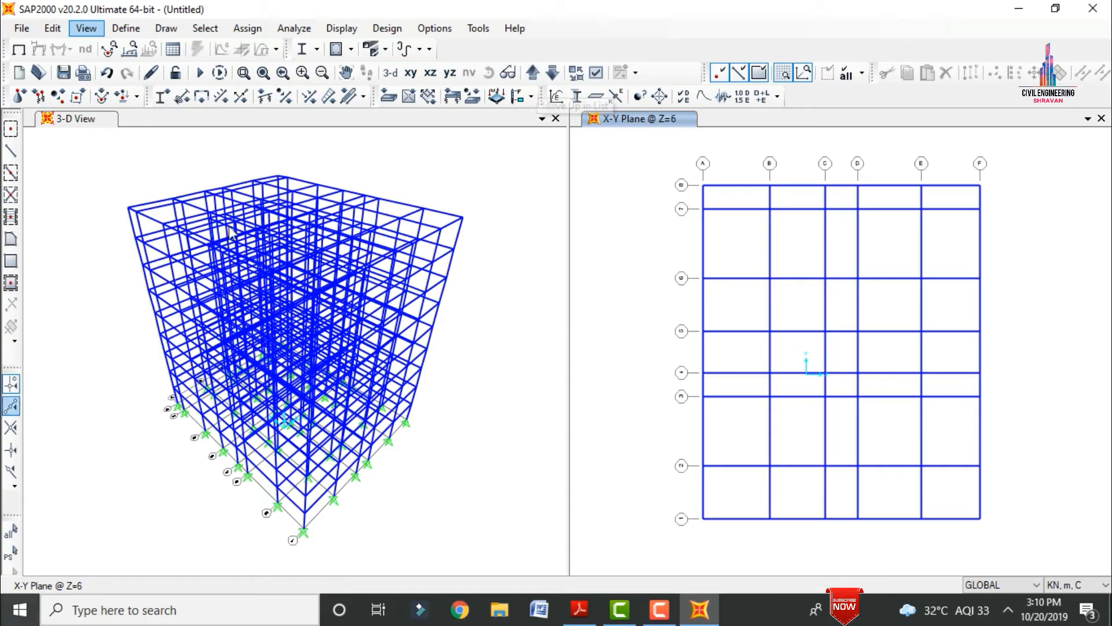
pyautogui.click(736, 210)
pyautogui.click(804, 208)
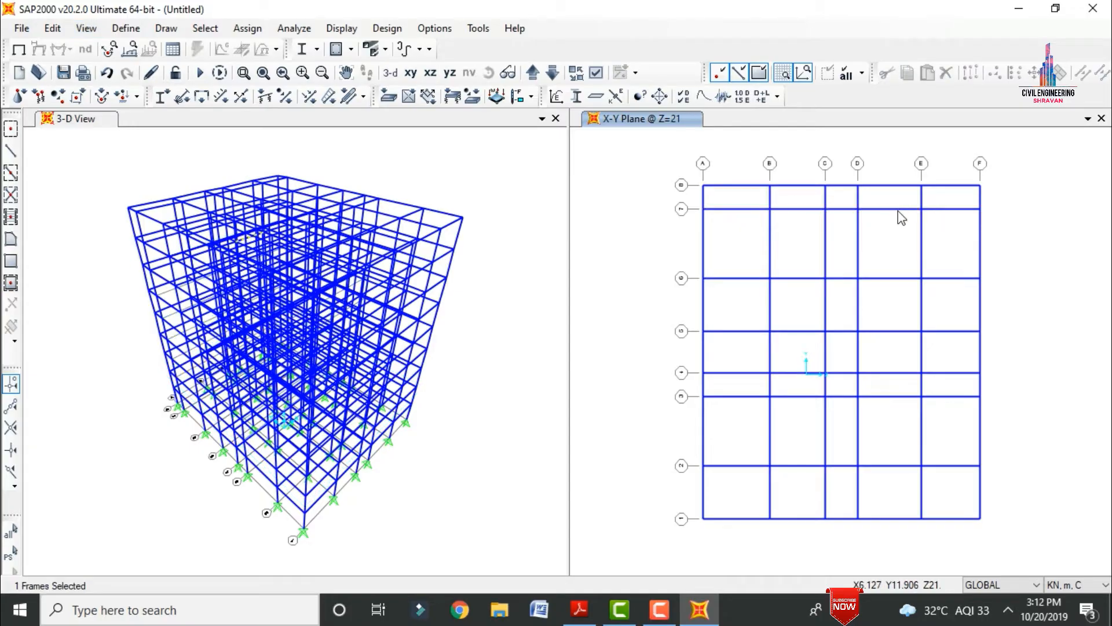
pyautogui.click(951, 209)
pyautogui.click(956, 397)
pyautogui.click(735, 209)
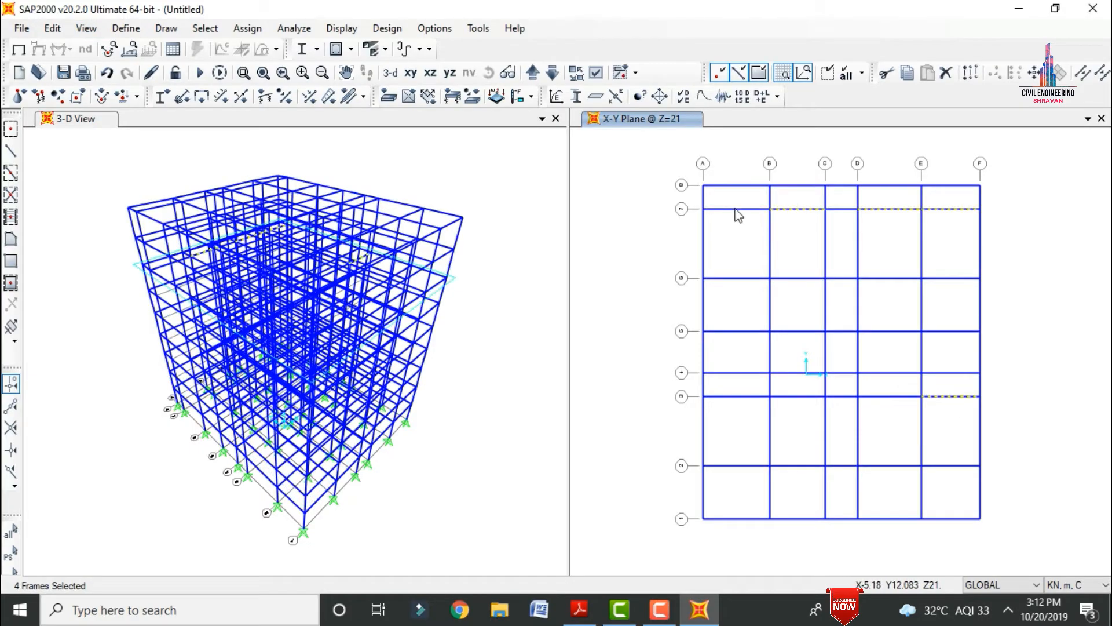
pyautogui.click(802, 209)
pyautogui.click(744, 397)
pyautogui.click(799, 397)
pyautogui.click(890, 397)
# Step: On the Z=24 plan, delete the grid line 3 and 7 beams outside bay C–D
pyautogui.click(532, 73)
pyautogui.click(755, 397)
pyautogui.press('Delete')
# Step: On the top-floor plan at Z=27, delete the beams along grid lines 3 and 7 except between C and D
pyautogui.click(532, 73)
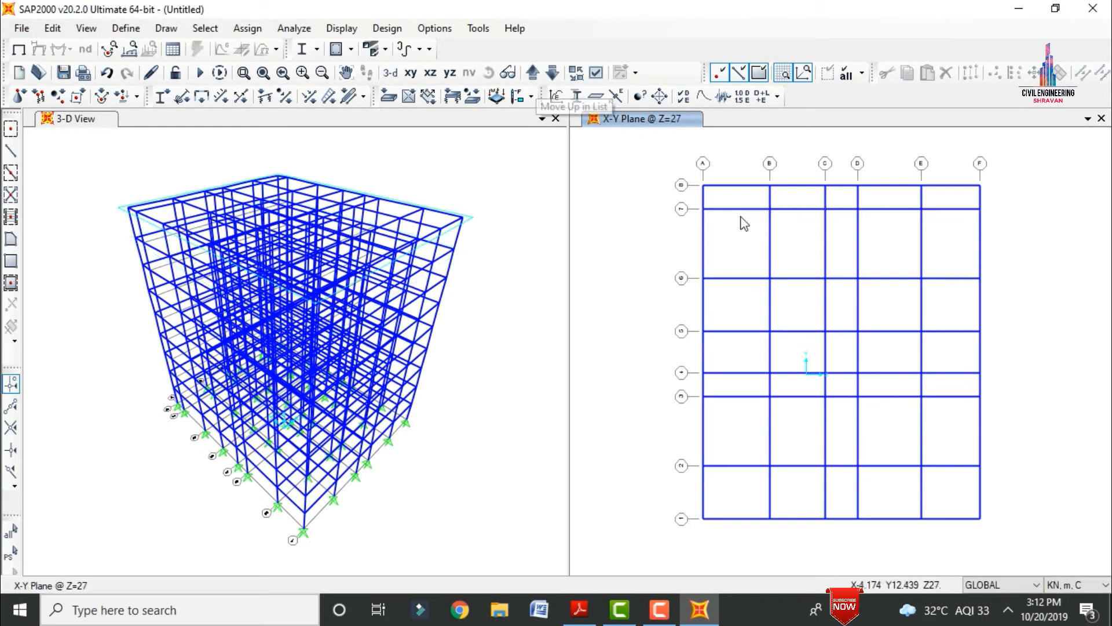
pyautogui.click(739, 209)
pyautogui.click(799, 209)
pyautogui.click(893, 209)
pyautogui.click(948, 209)
pyautogui.click(950, 397)
pyautogui.press('Delete')
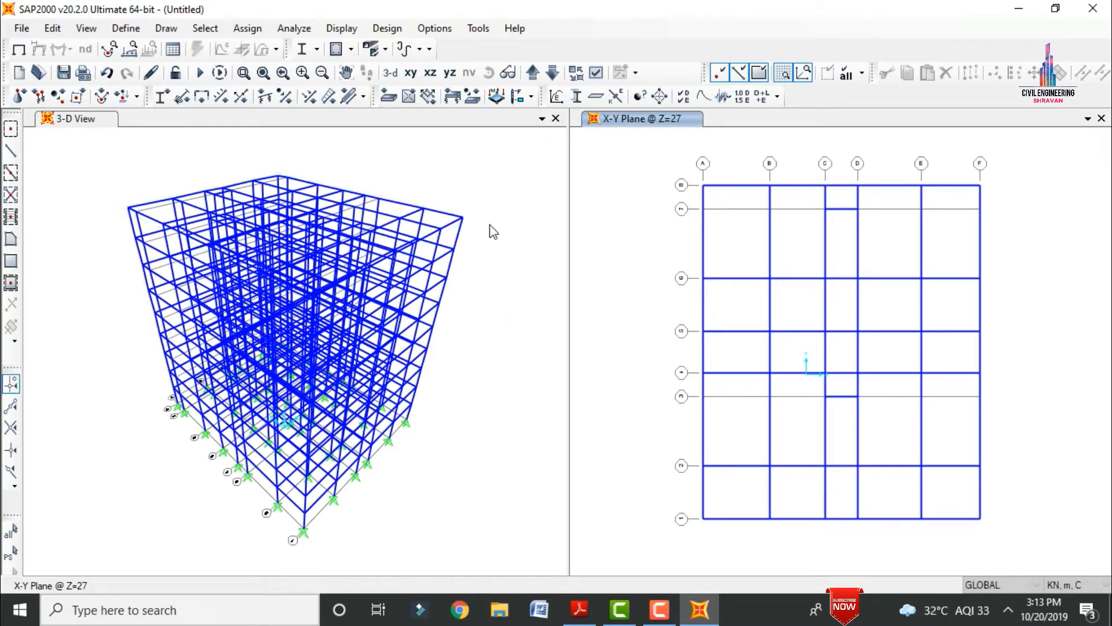
# Step: Add a new shell area section named S150 with the Membrane type
pyautogui.click(126, 28)
pyautogui.moveTo(172, 74)
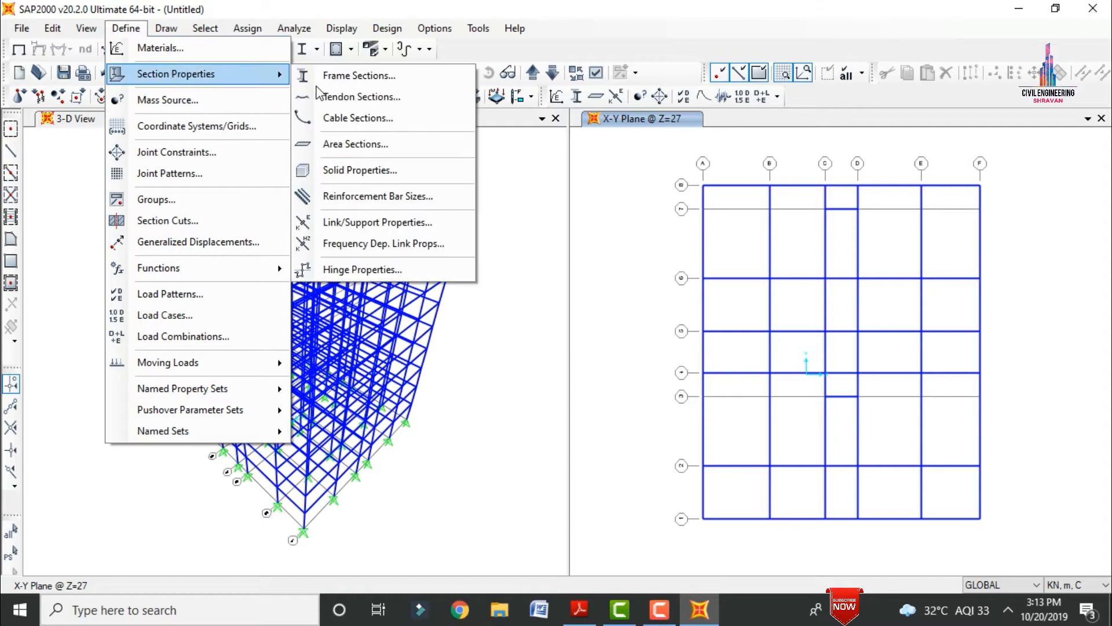
pyautogui.click(356, 146)
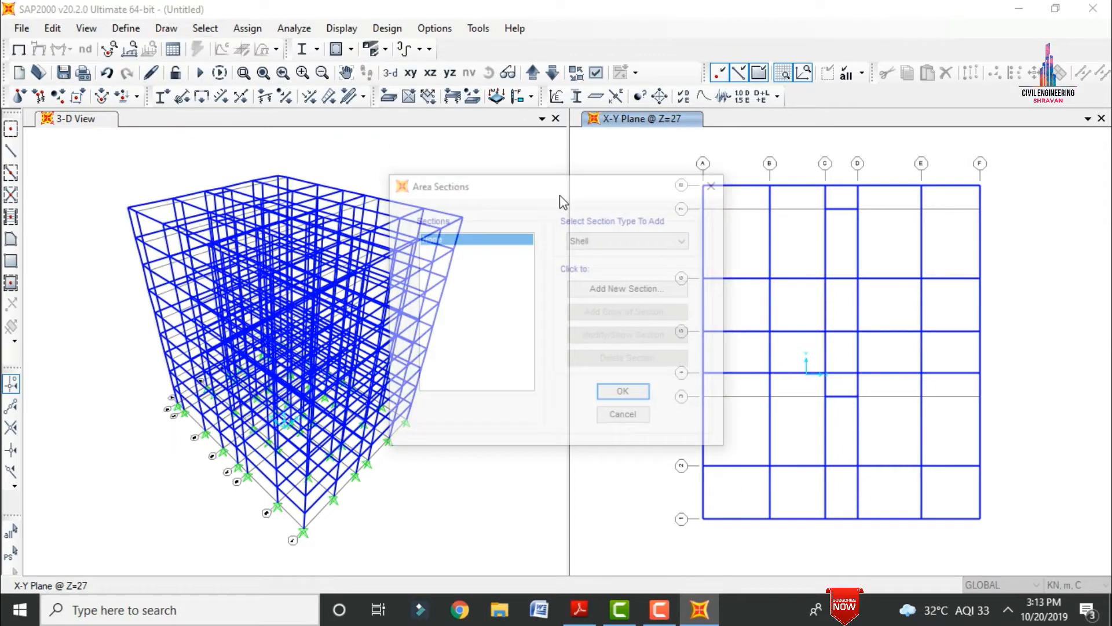
pyautogui.click(603, 238)
pyautogui.click(604, 238)
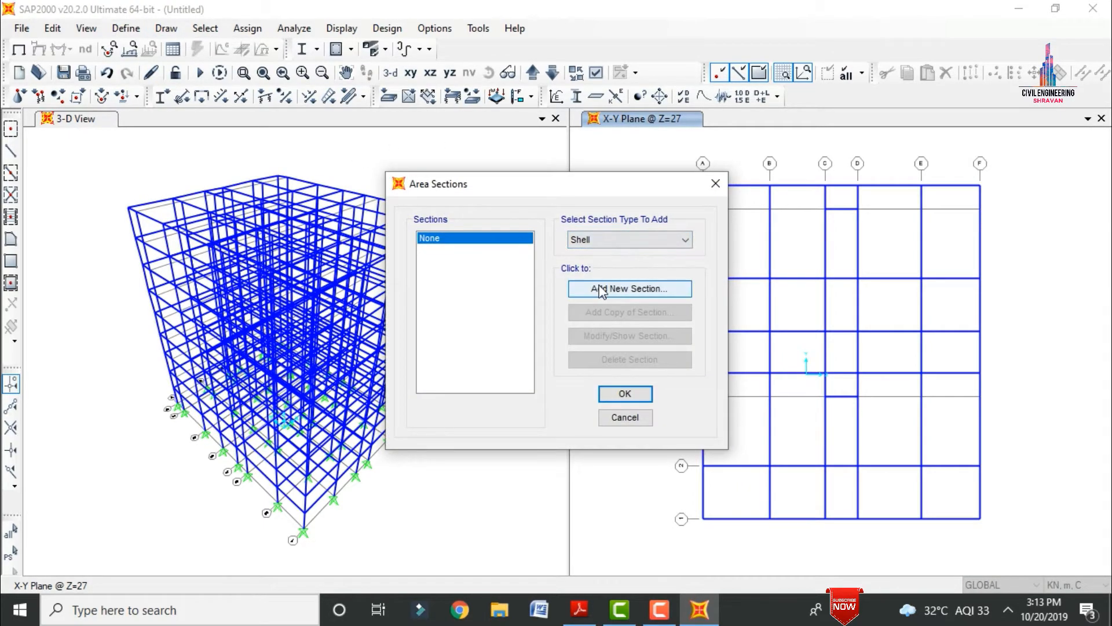
pyautogui.click(601, 288)
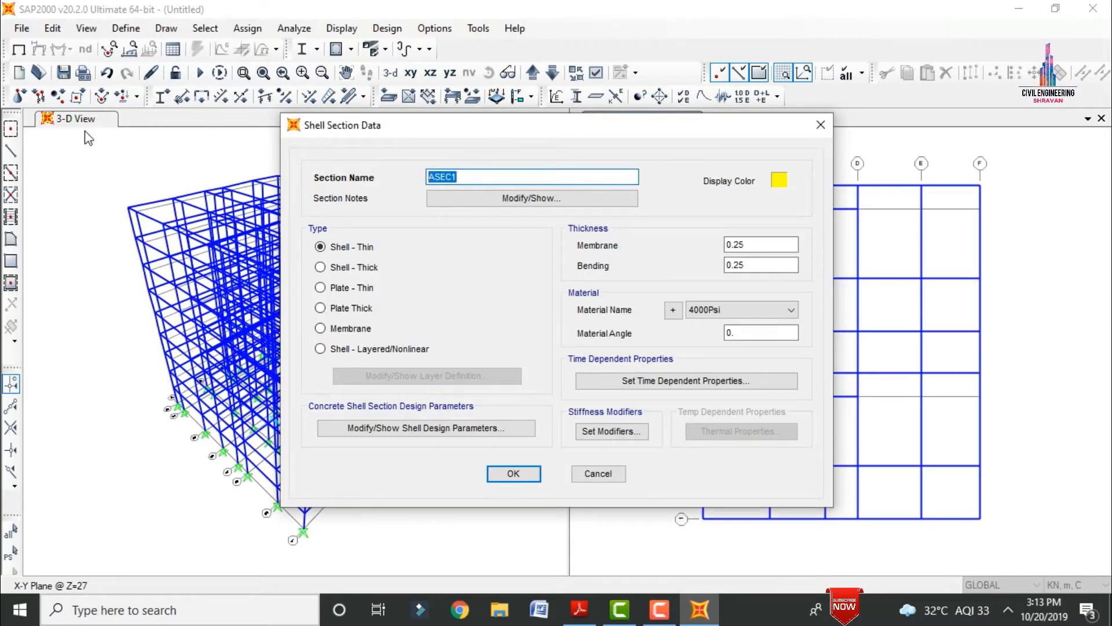
pyautogui.write('S150')
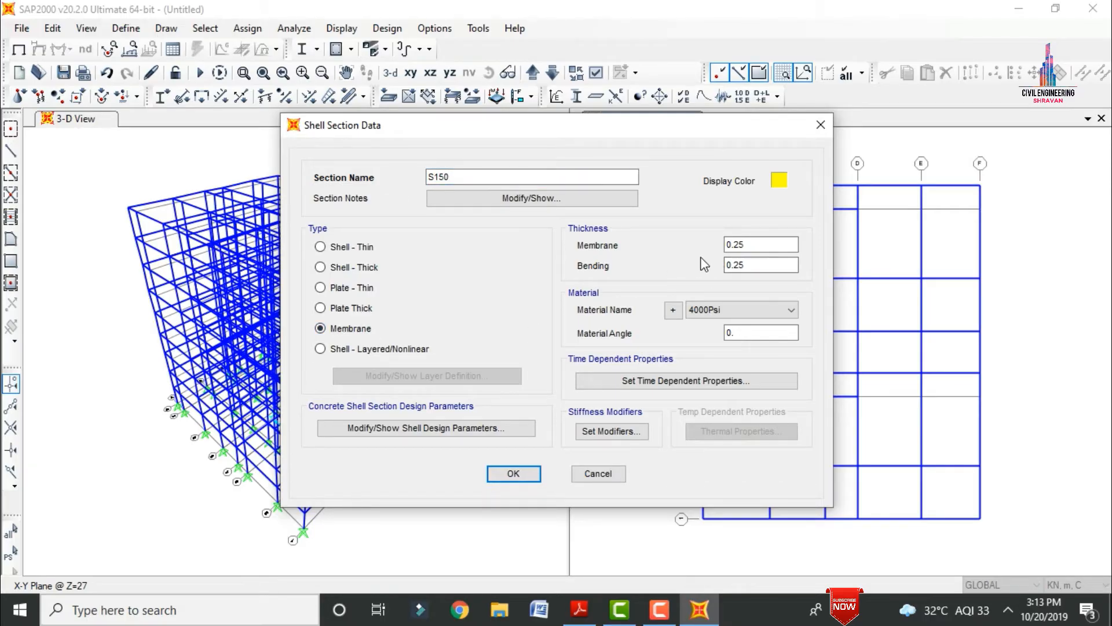
# Step: Set the S150 section's membrane and bending thickness to 0.15 m and its material to M30, and accept it
pyautogui.moveTo(774, 245); pyautogui.dragTo(618, 247)
pyautogui.click(719, 310)
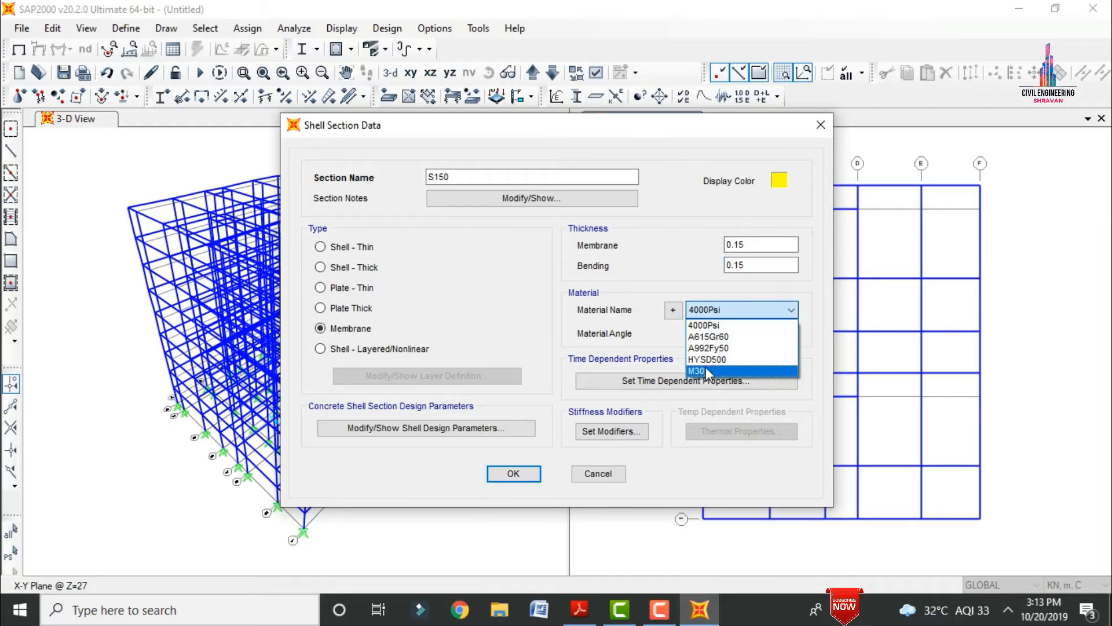
pyautogui.click(704, 370)
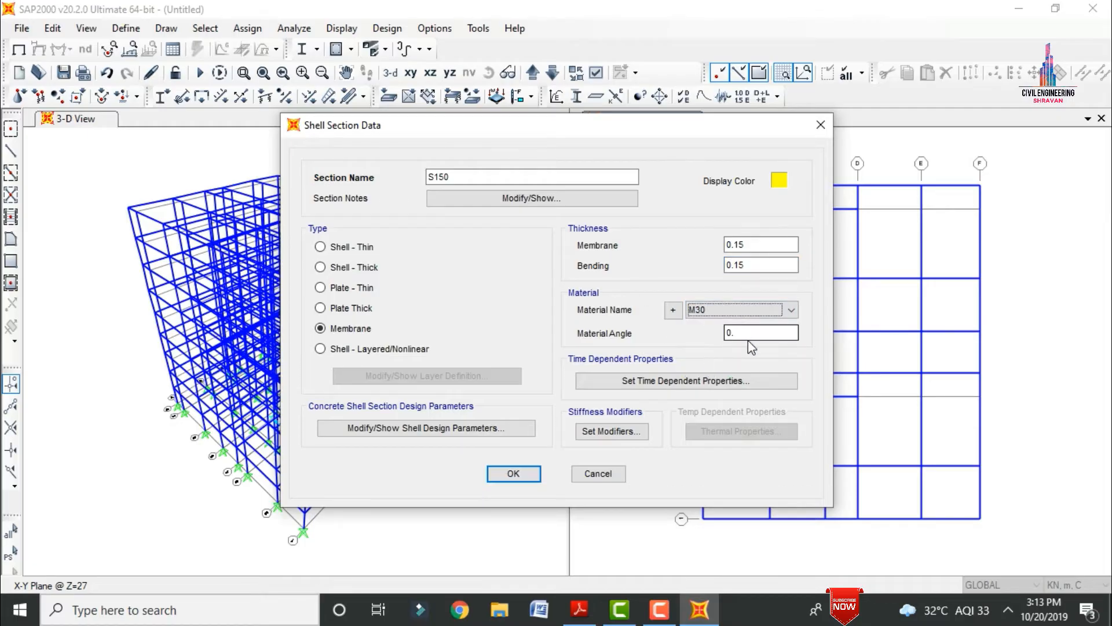
pyautogui.click(525, 479)
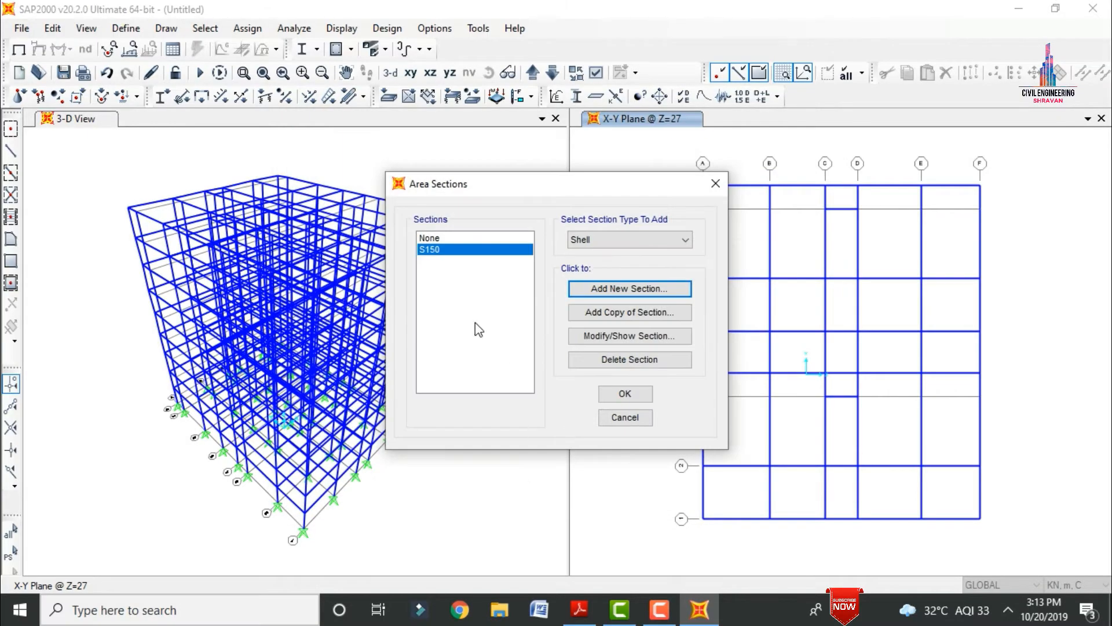
# Step: Accept the area sections and quick-draw S150 slab areas across all grid bays on the Z=6 plan
pyautogui.click(629, 393)
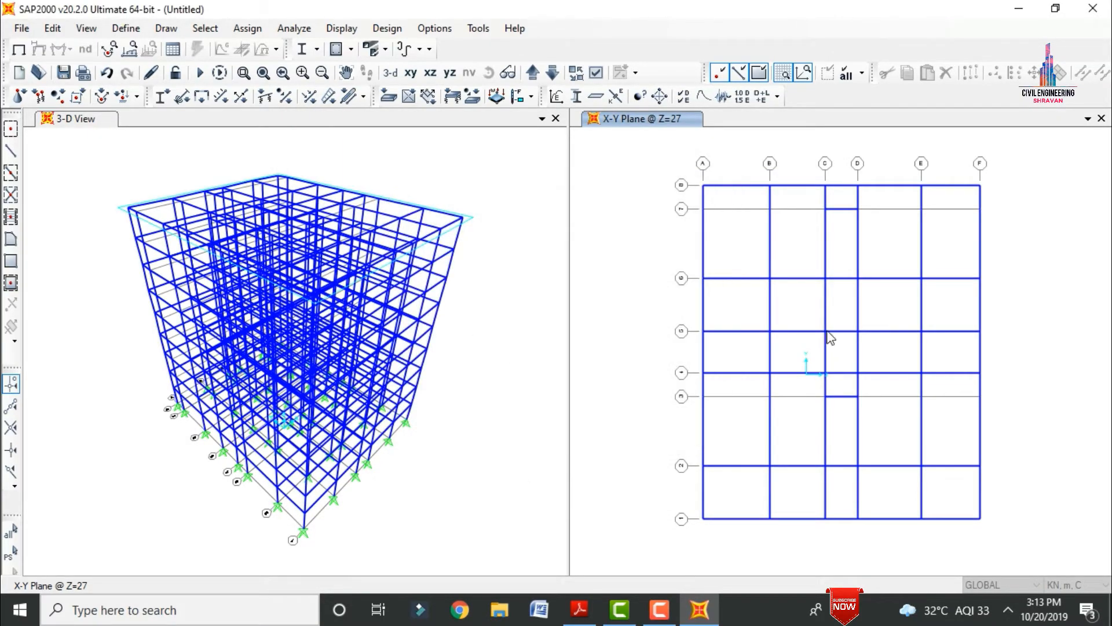
pyautogui.click(504, 280)
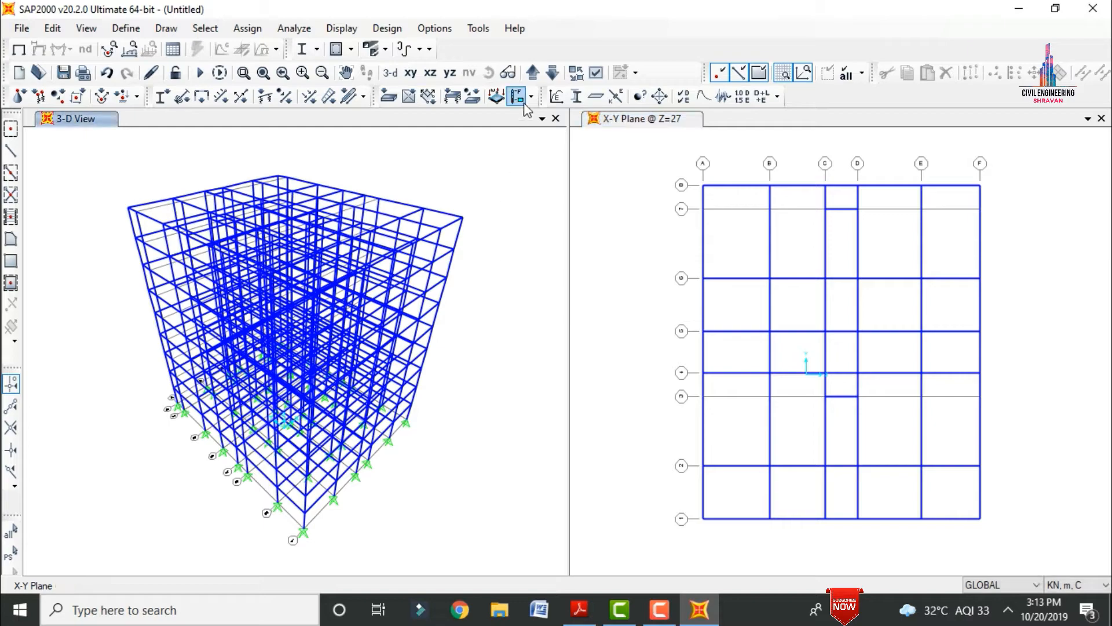
pyautogui.click(628, 174)
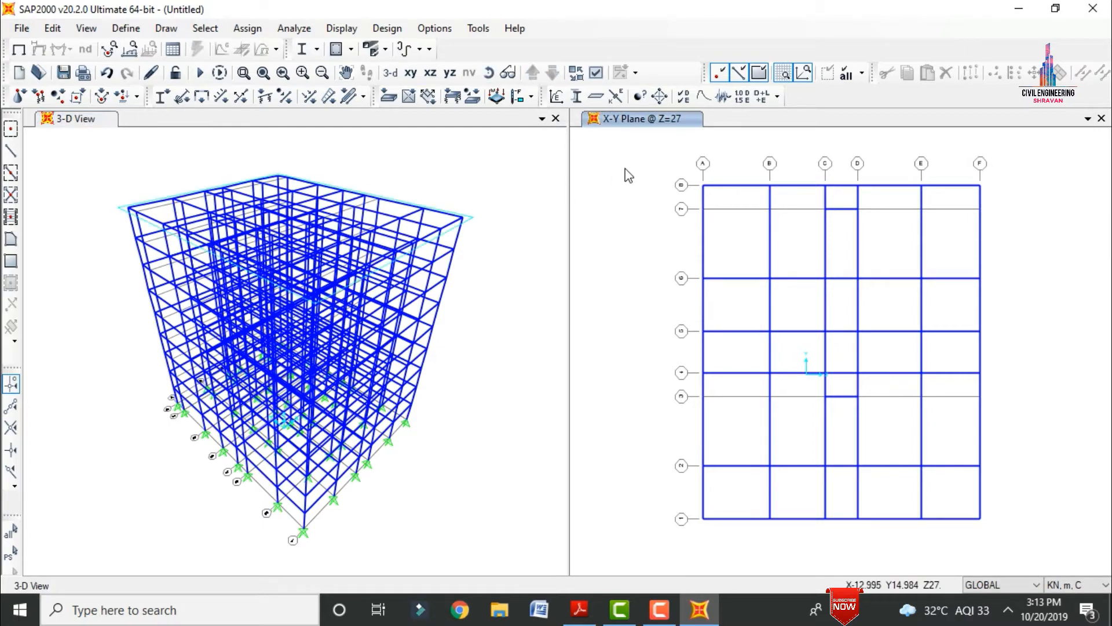
pyautogui.click(533, 72)
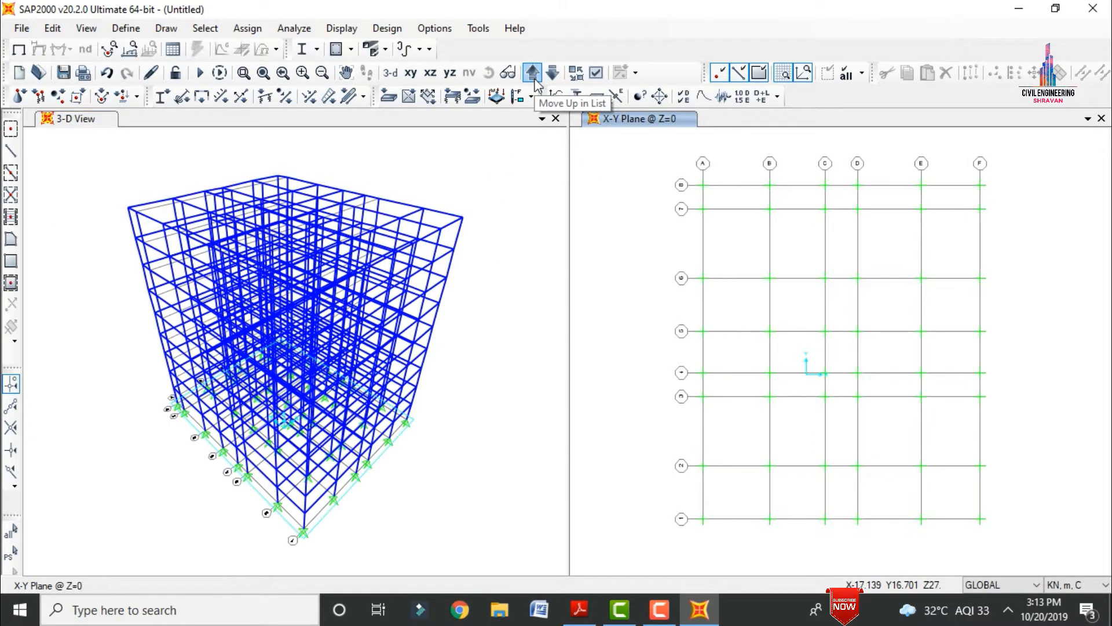
pyautogui.click(533, 72)
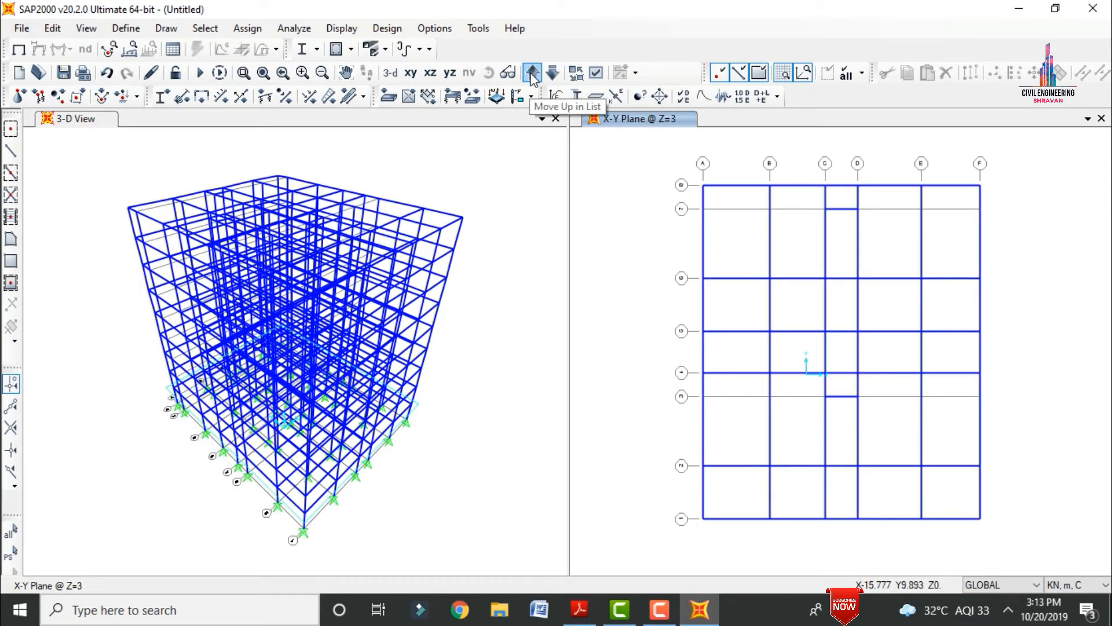
pyautogui.click(532, 72)
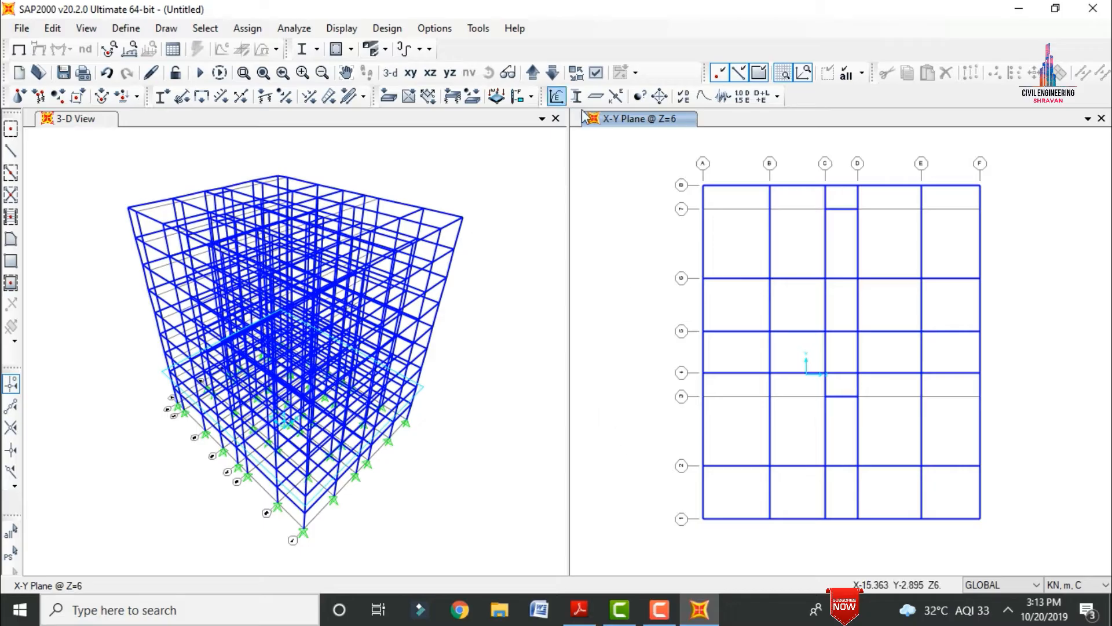
pyautogui.click(10, 284)
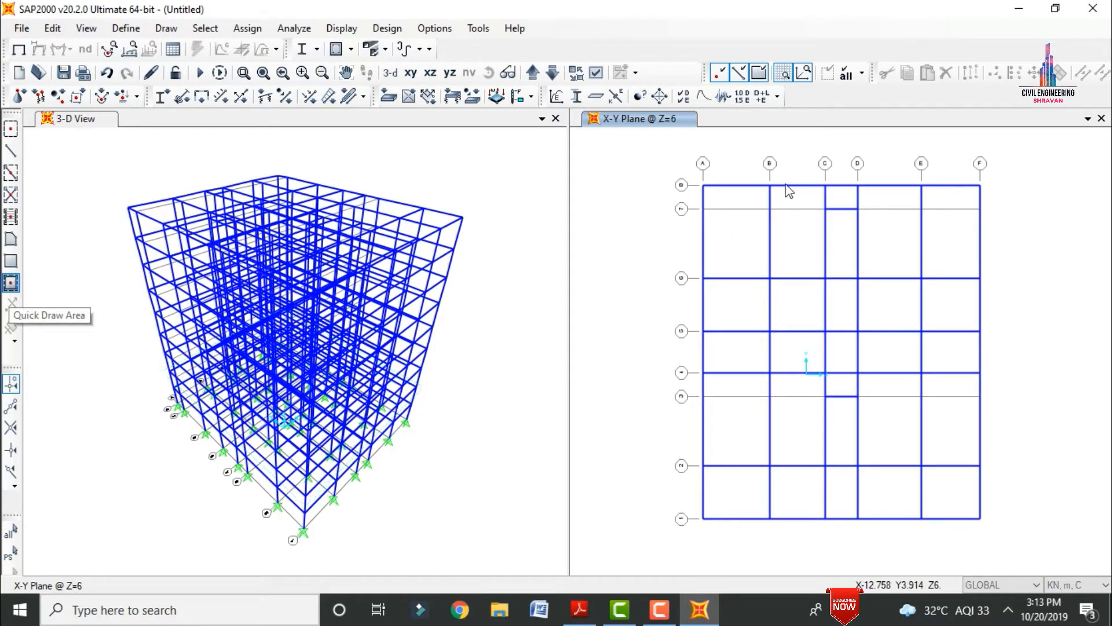
pyautogui.moveTo(649, 156)
pyautogui.mouseDown()
pyautogui.moveTo(694, 224)
pyautogui.moveTo(951, 520)
pyautogui.moveTo(1024, 531)
pyautogui.mouseUp()
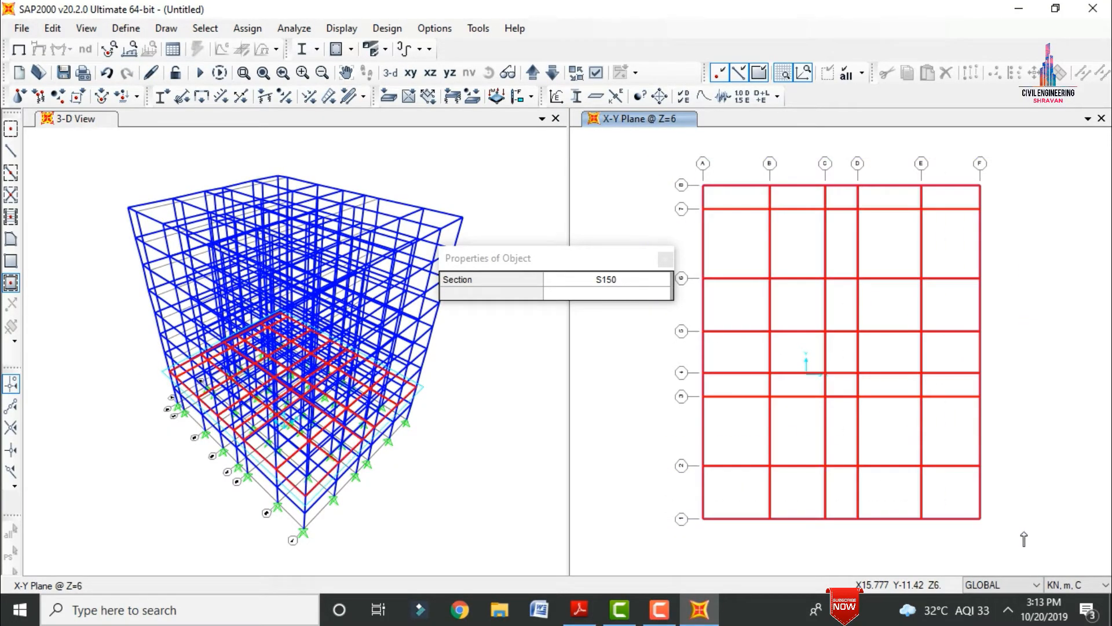
pyautogui.press('Escape')
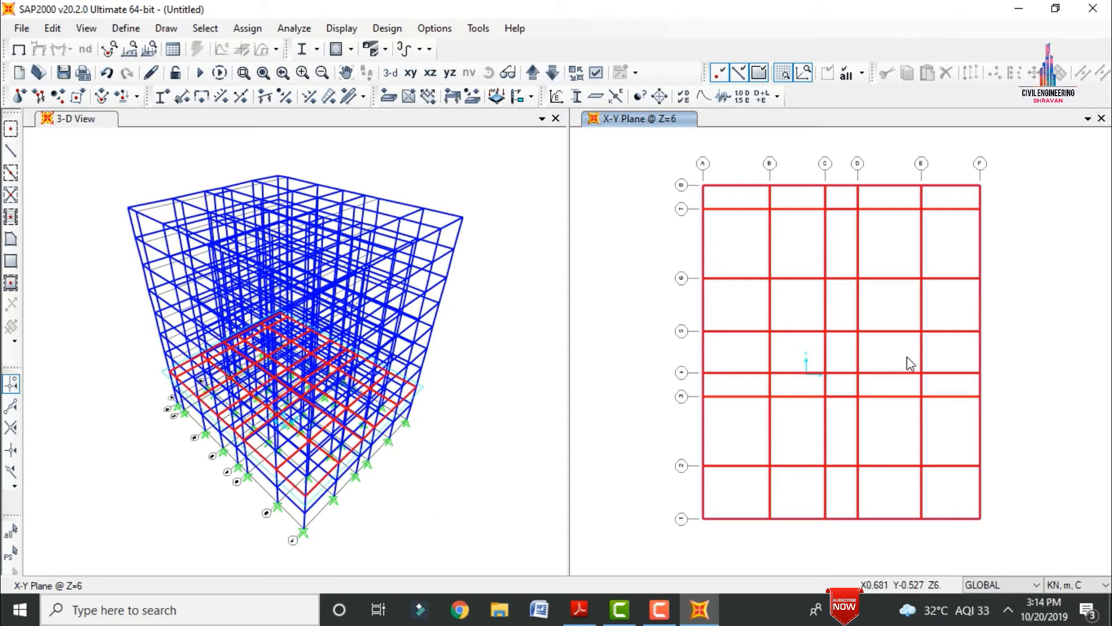
# Step: Turn on Fill Objects in the display options and apply the settings to all windows
pyautogui.click(597, 74)
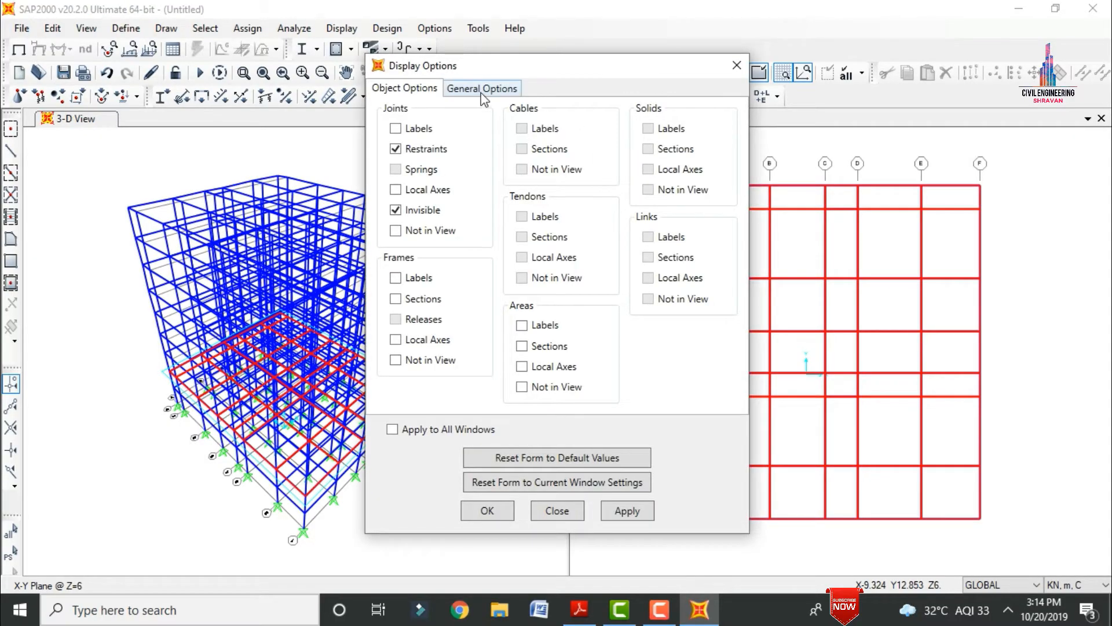
pyautogui.click(482, 90)
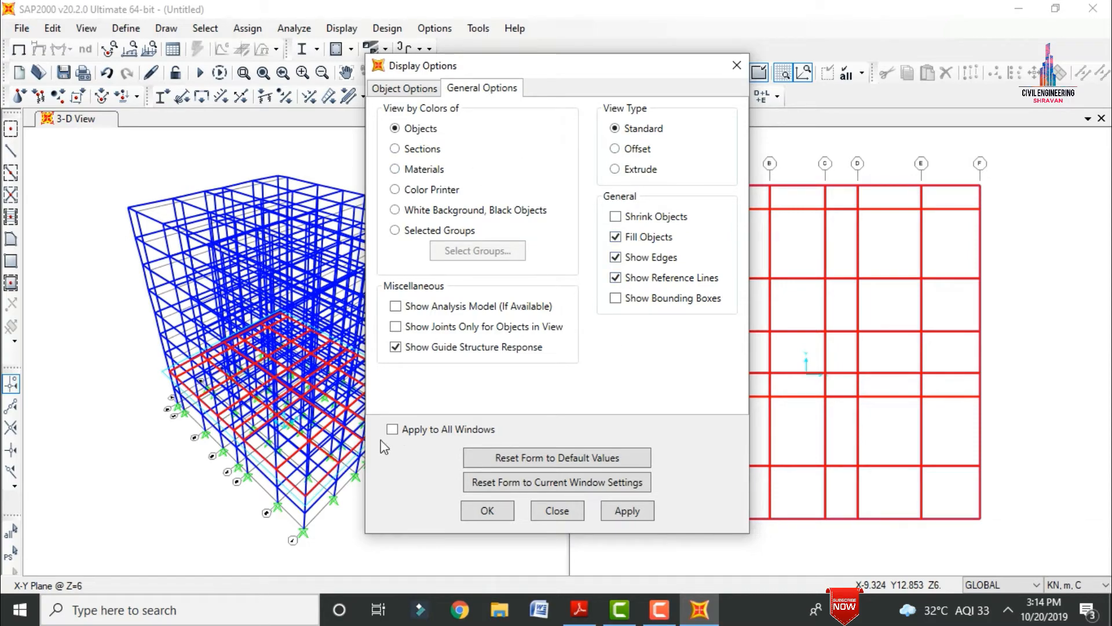
pyautogui.click(621, 513)
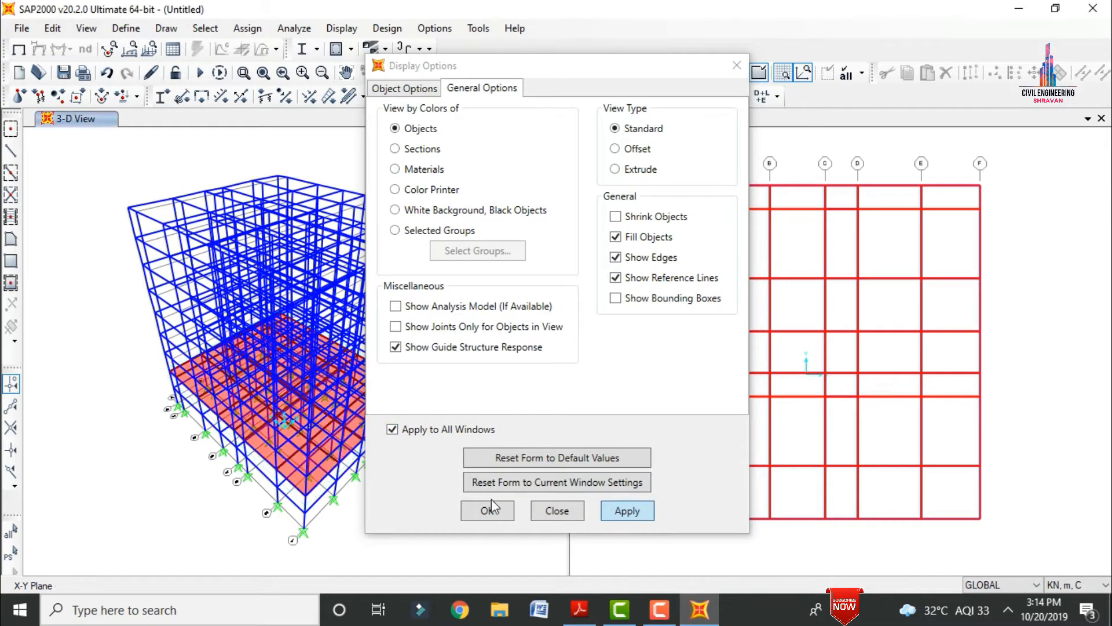
pyautogui.click(488, 511)
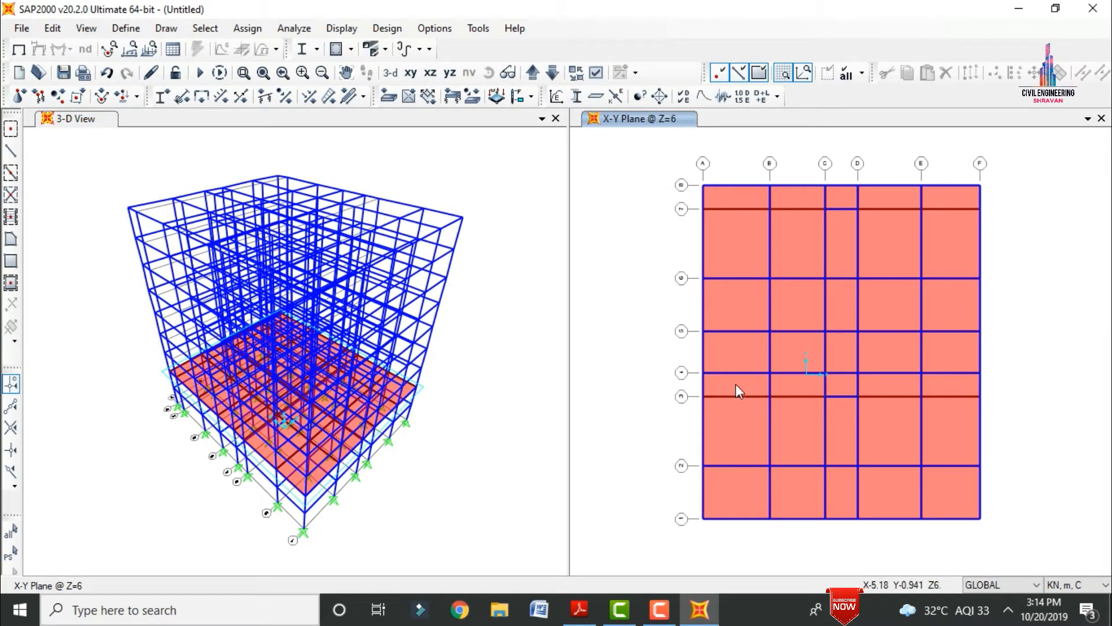
# Step: On the Z=6 plan, delete all slab panels between grids 4 and 5, plus the C–D panels between 7–8, 5–6, 3–4 and 1–2
pyautogui.click(735, 346)
pyautogui.click(794, 347)
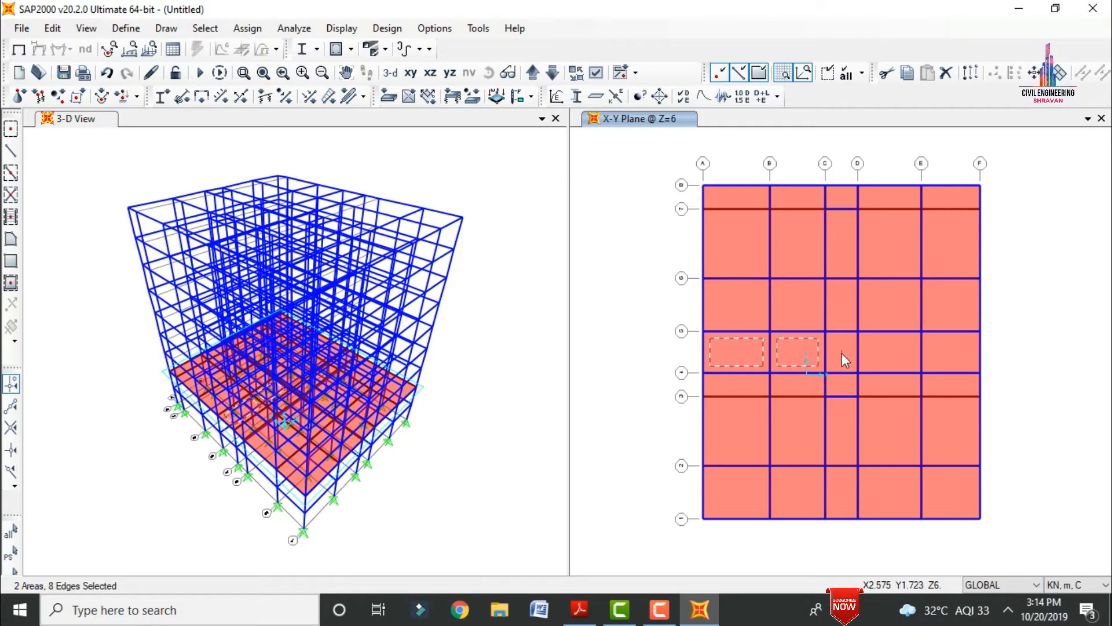
pyautogui.click(842, 352)
pyautogui.click(916, 350)
pyautogui.click(954, 349)
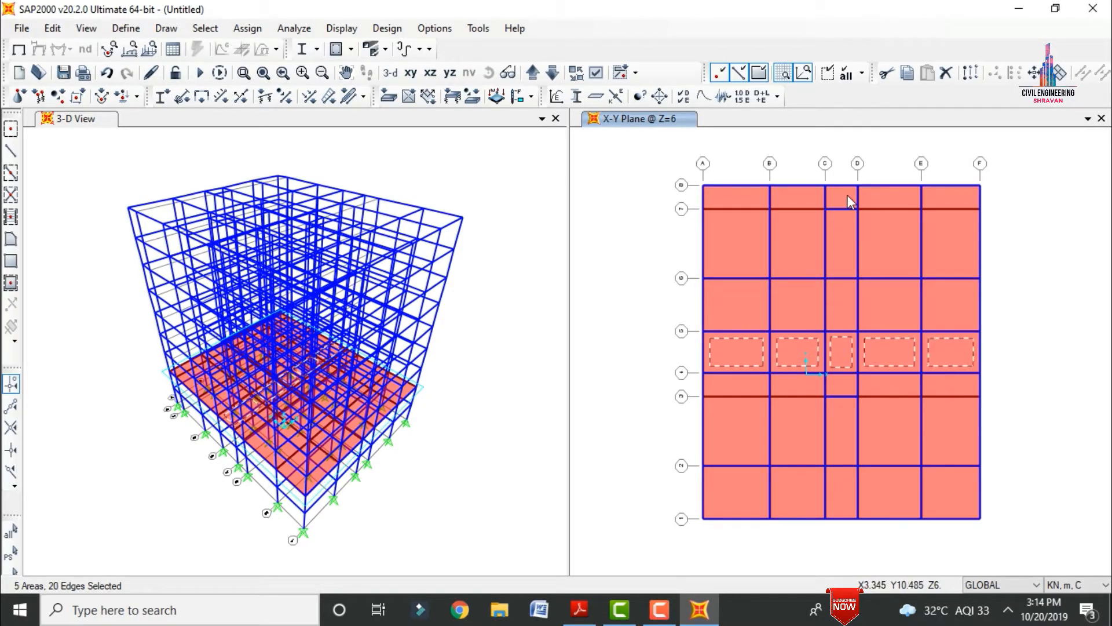
pyautogui.click(847, 195)
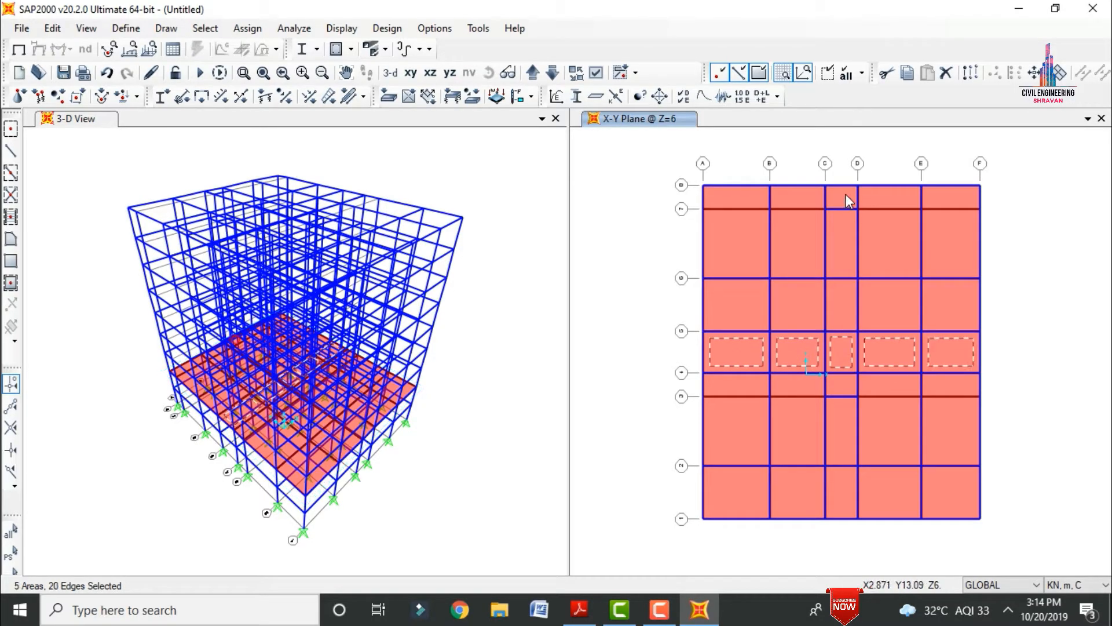
pyautogui.click(843, 386)
pyautogui.click(836, 302)
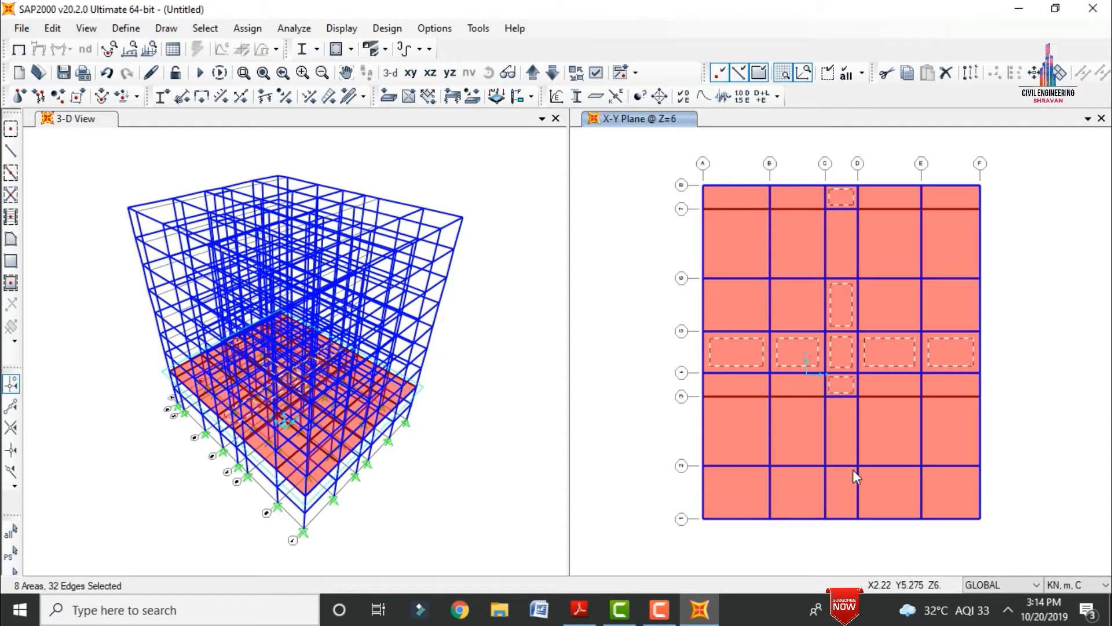
pyautogui.click(842, 499)
pyautogui.press('Delete')
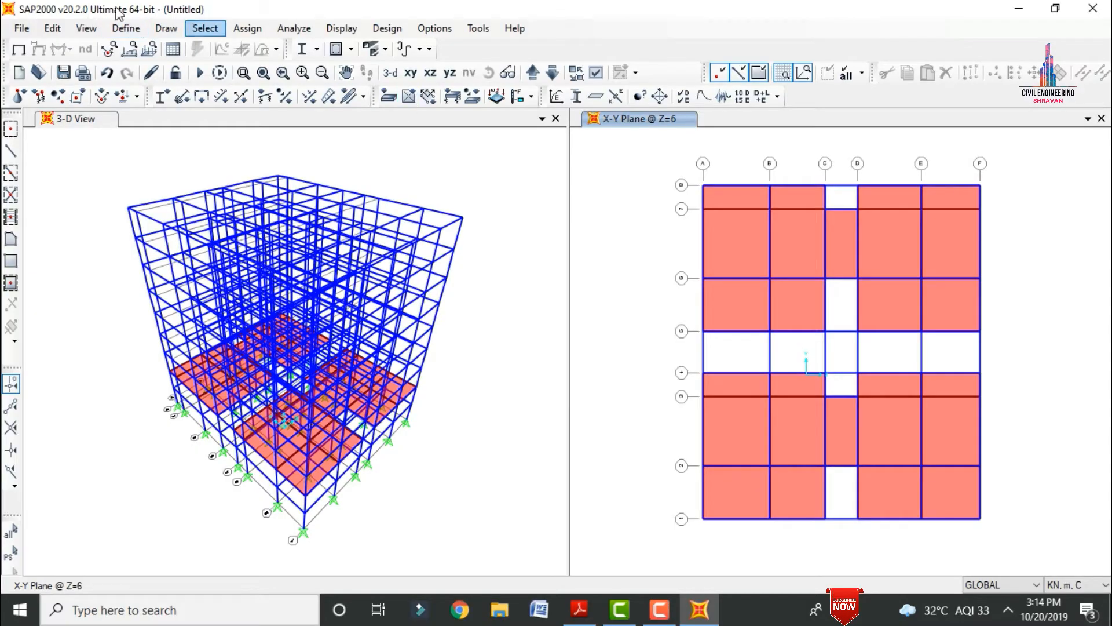
# Step: Select all slab areas that have the S150 area section property
pyautogui.click(205, 28)
pyautogui.moveTo(272, 58)
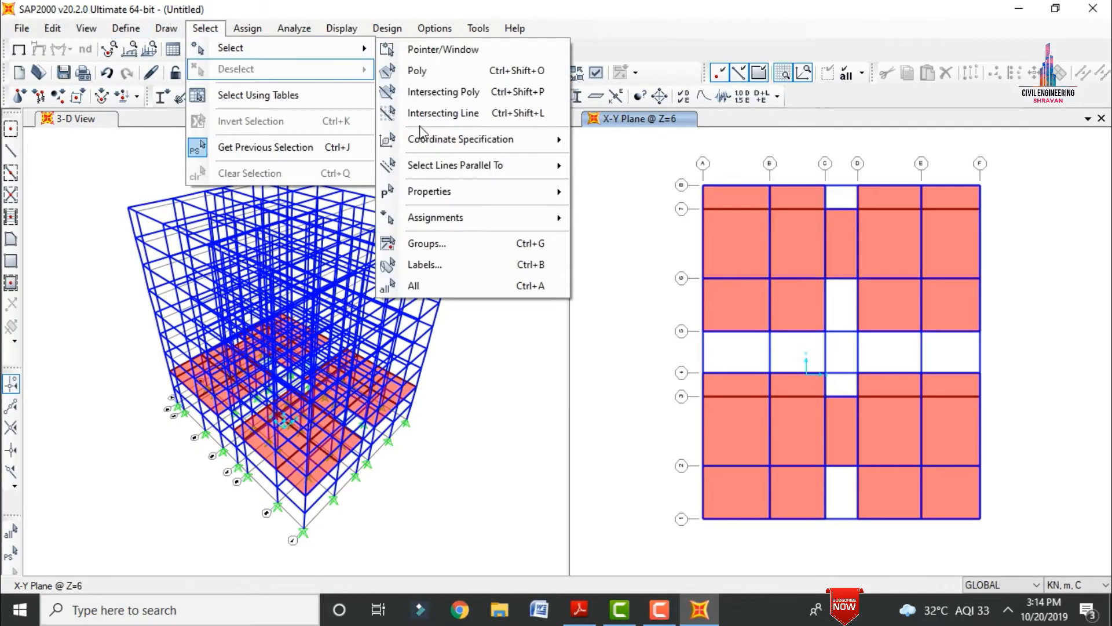
pyautogui.moveTo(429, 191)
pyautogui.click(633, 282)
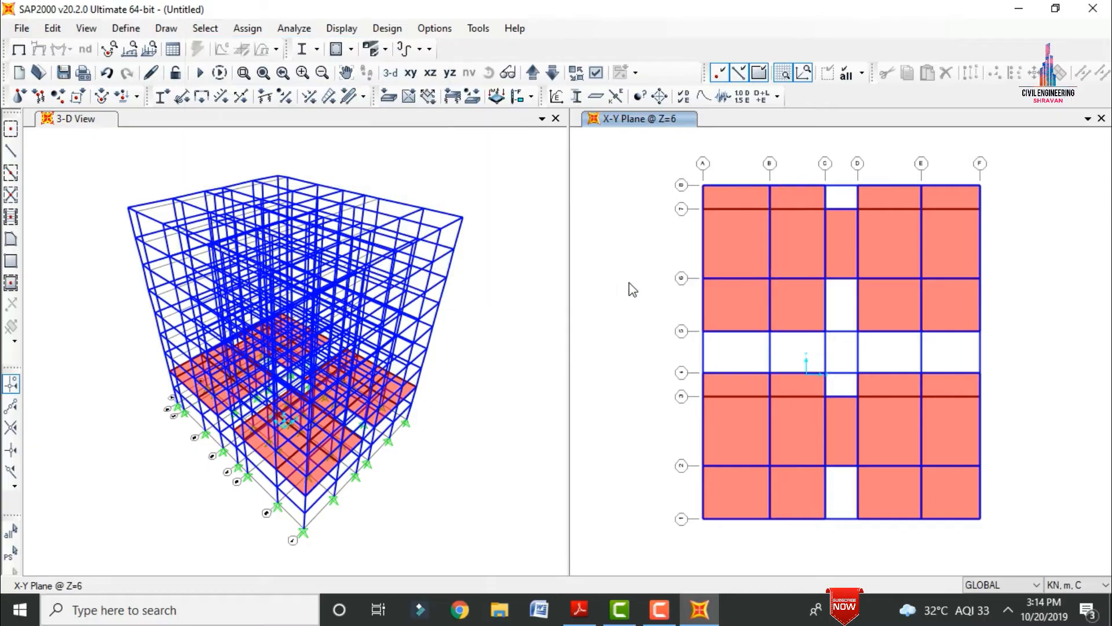
pyautogui.click(481, 219)
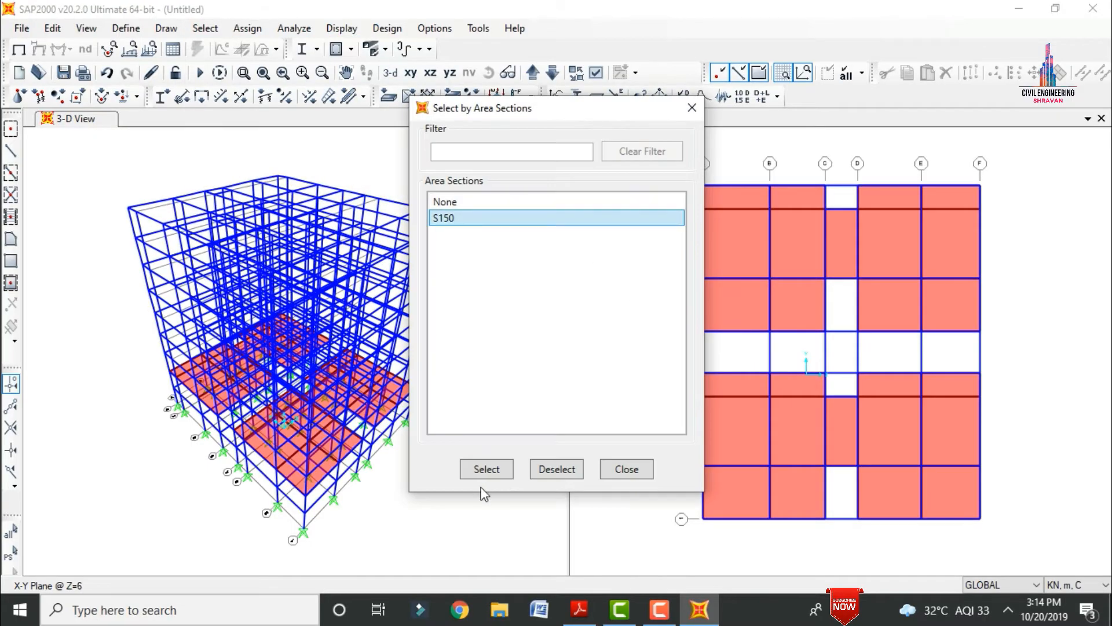
pyautogui.click(486, 468)
pyautogui.click(614, 468)
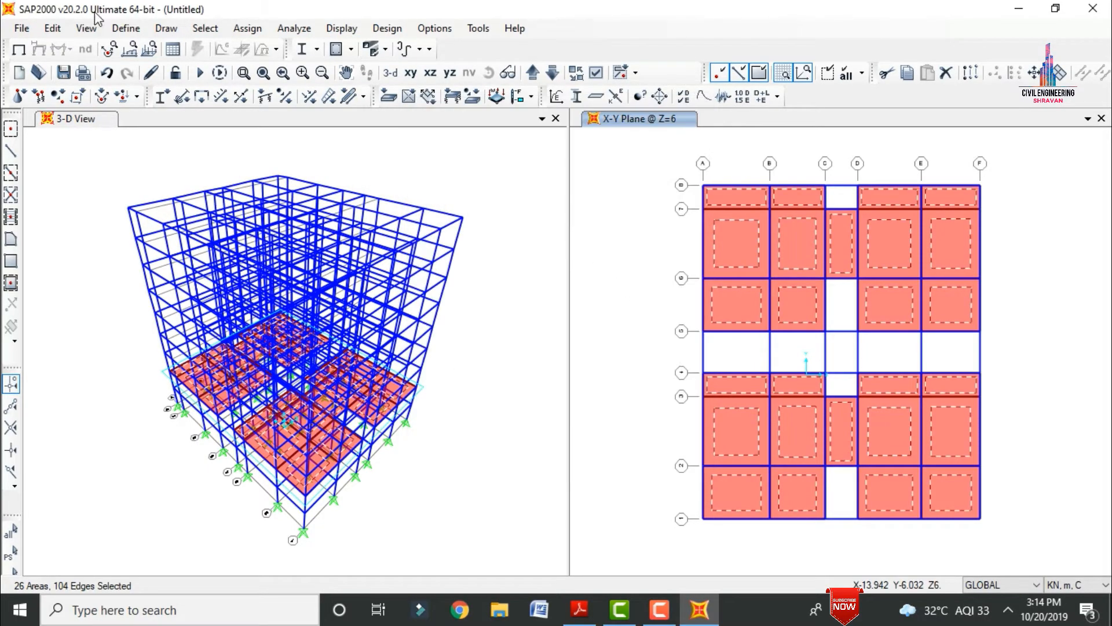
# Step: Replicate the selected slabs linearly upward with dz 3 m and 7 increments
pyautogui.click(61, 26)
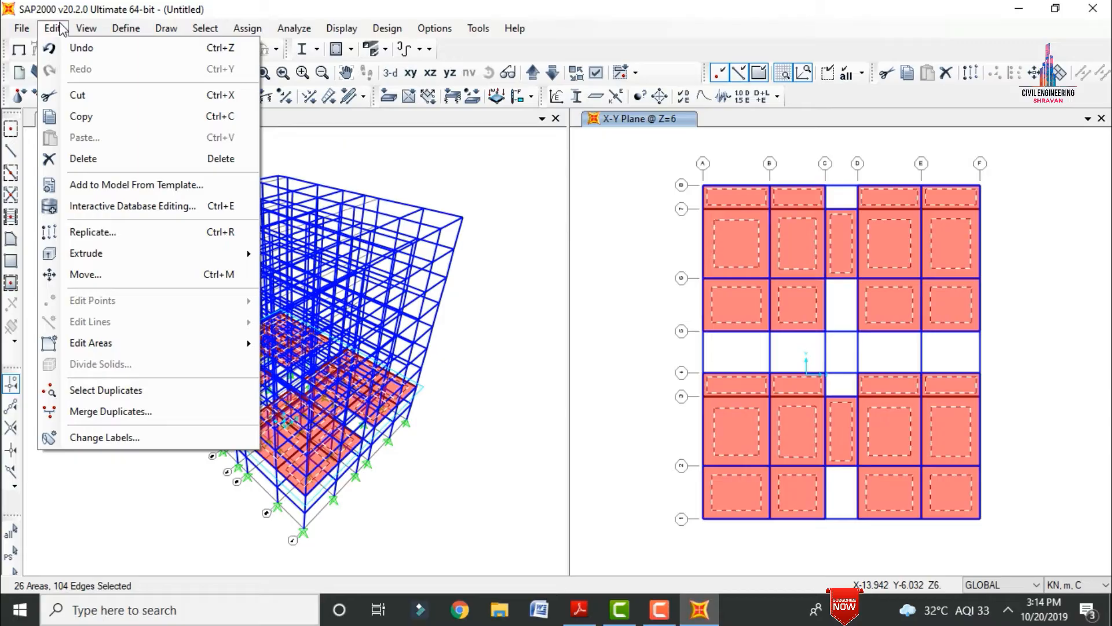
pyautogui.click(113, 228)
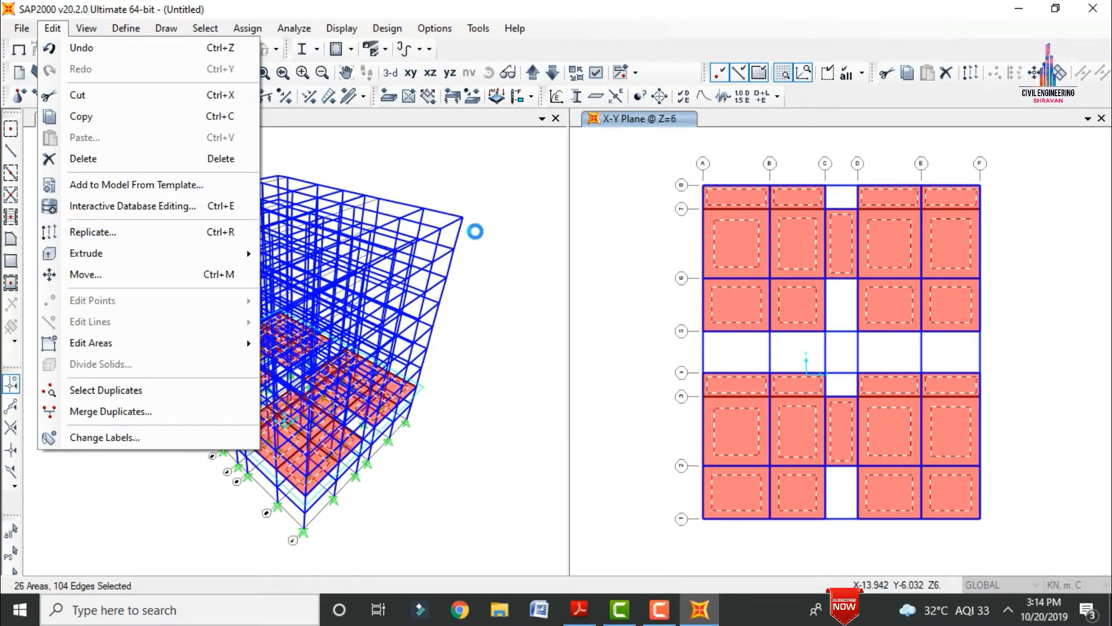
pyautogui.moveTo(486, 132); pyautogui.dragTo(808, 28)
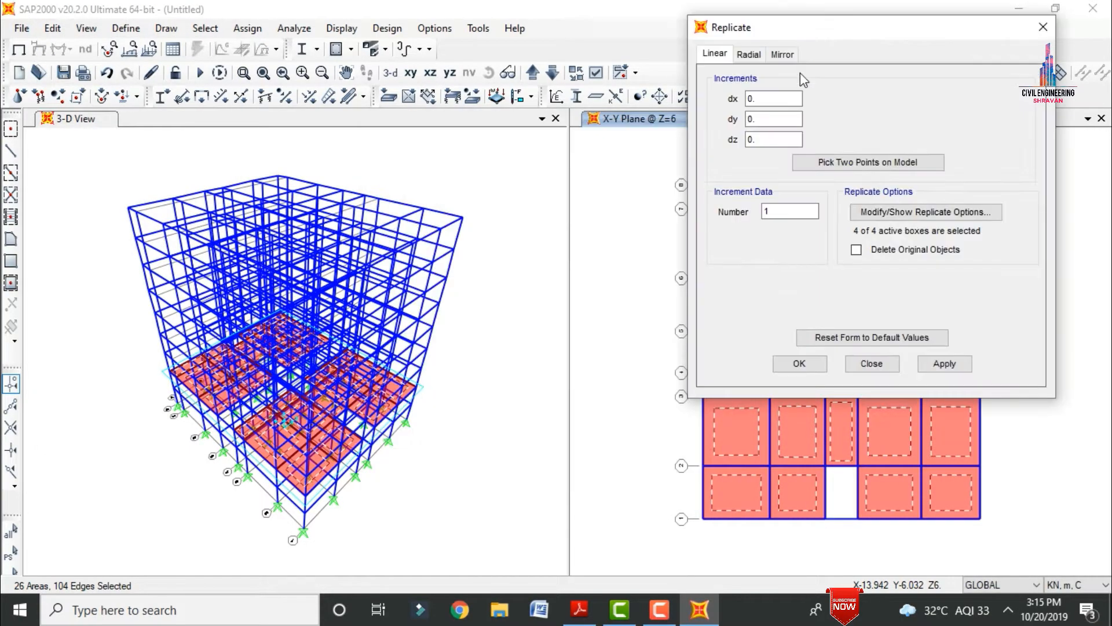
pyautogui.doubleClick(773, 142)
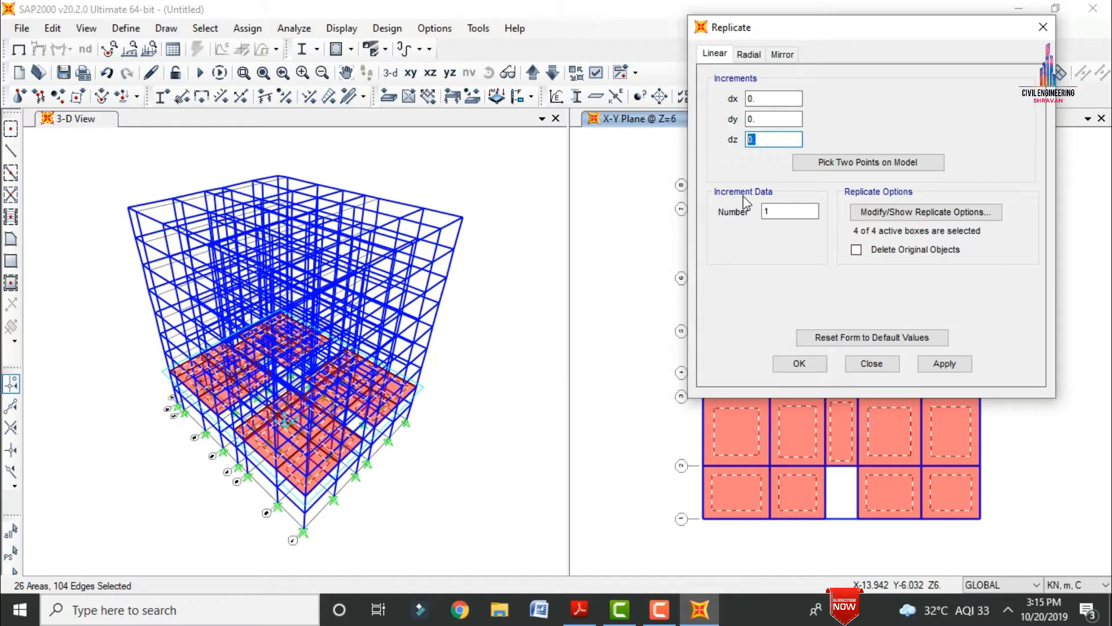
pyautogui.doubleClick(788, 211)
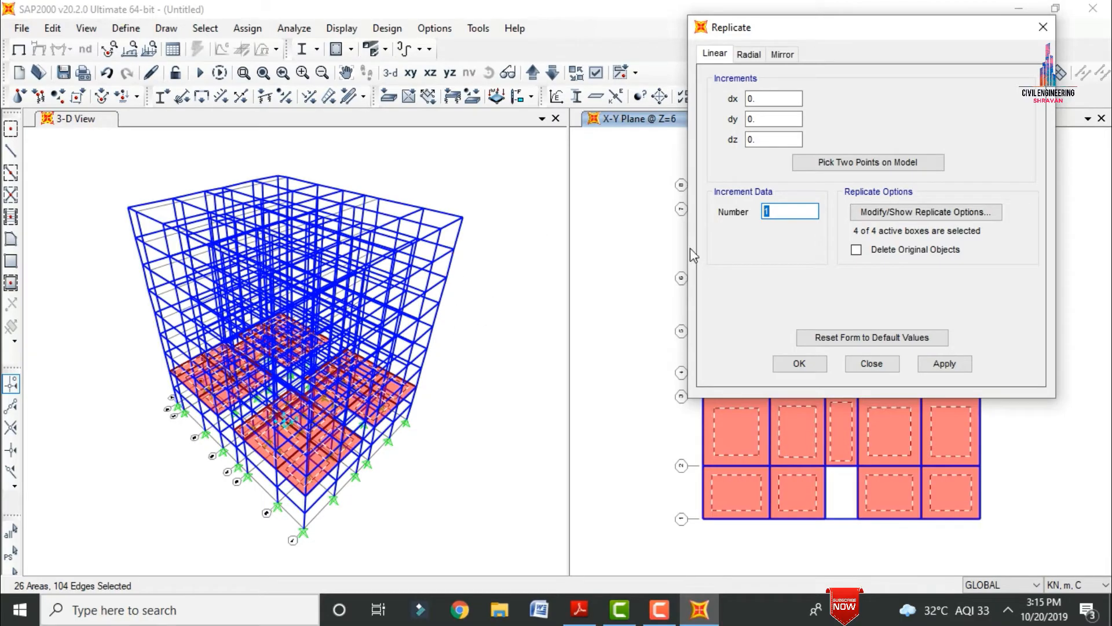
pyautogui.write('7')
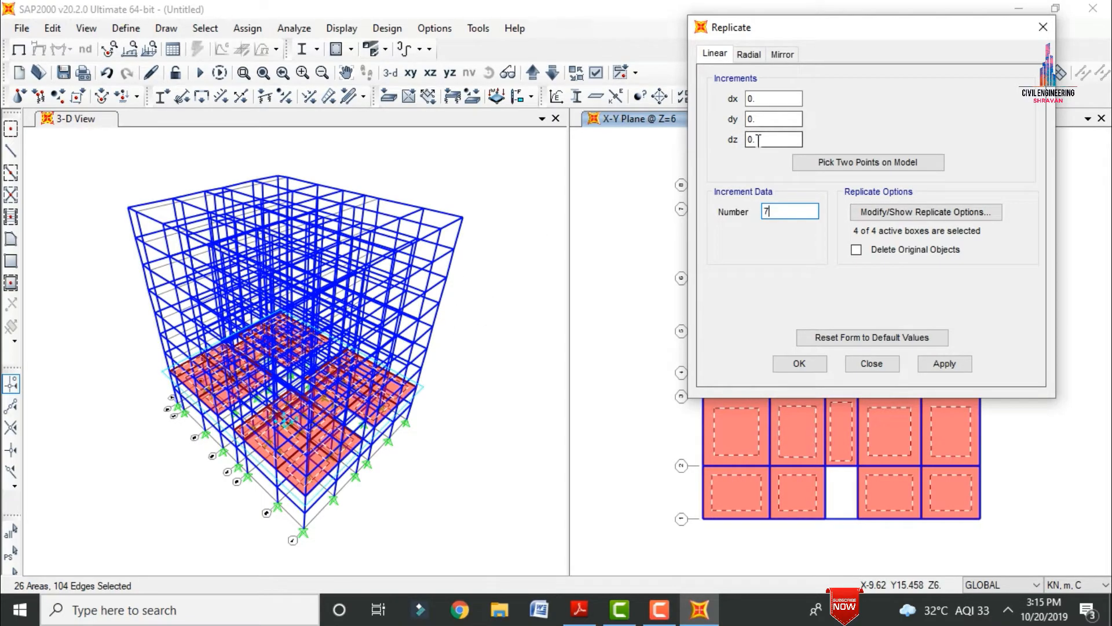
pyautogui.doubleClick(772, 139)
pyautogui.write('3')
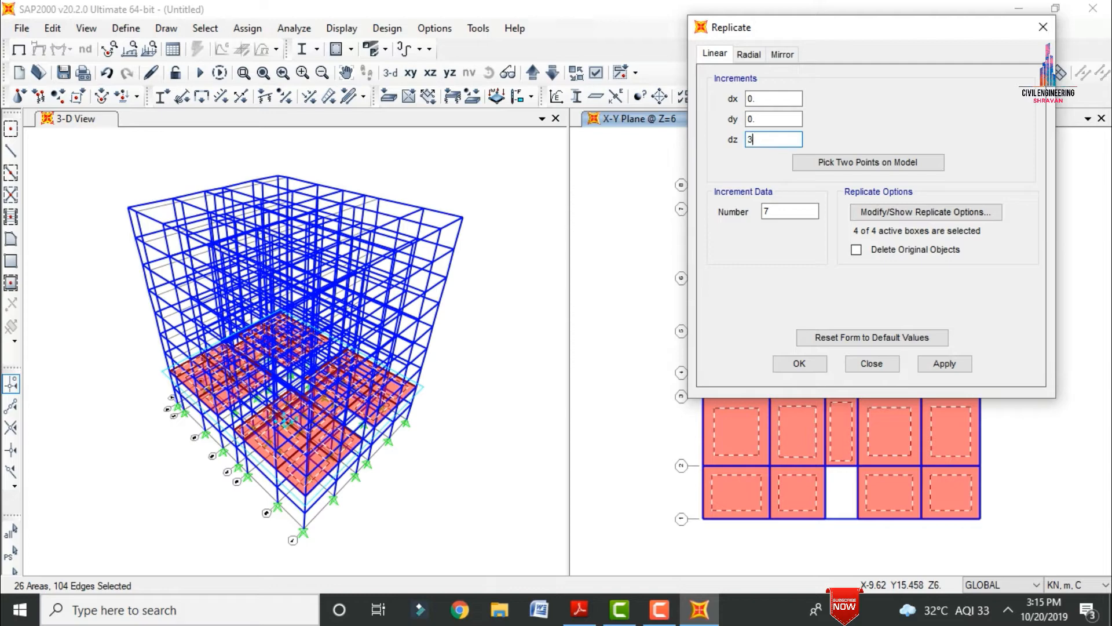
pyautogui.click(942, 365)
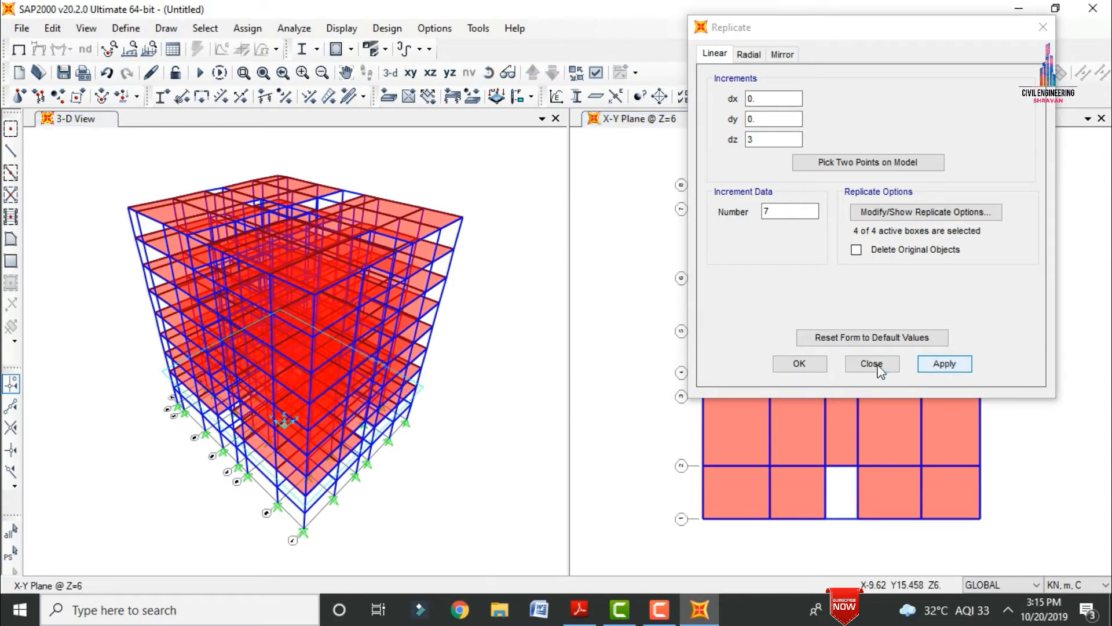
pyautogui.click(796, 363)
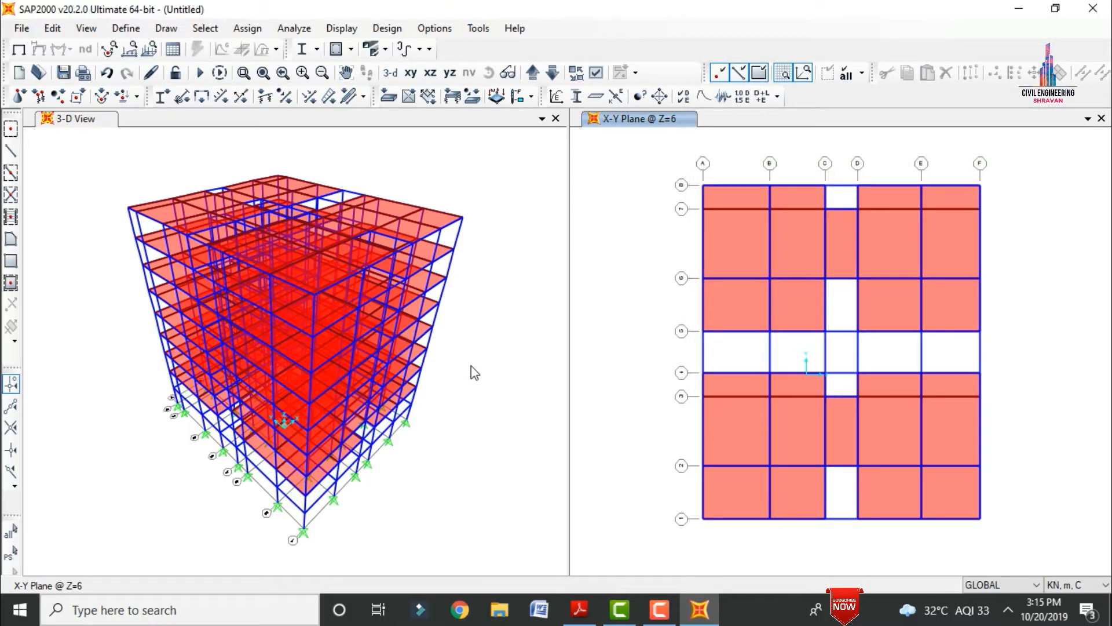
# Step: Set the view type to Extrude in the display options and apply it to all windows
pyautogui.click(596, 72)
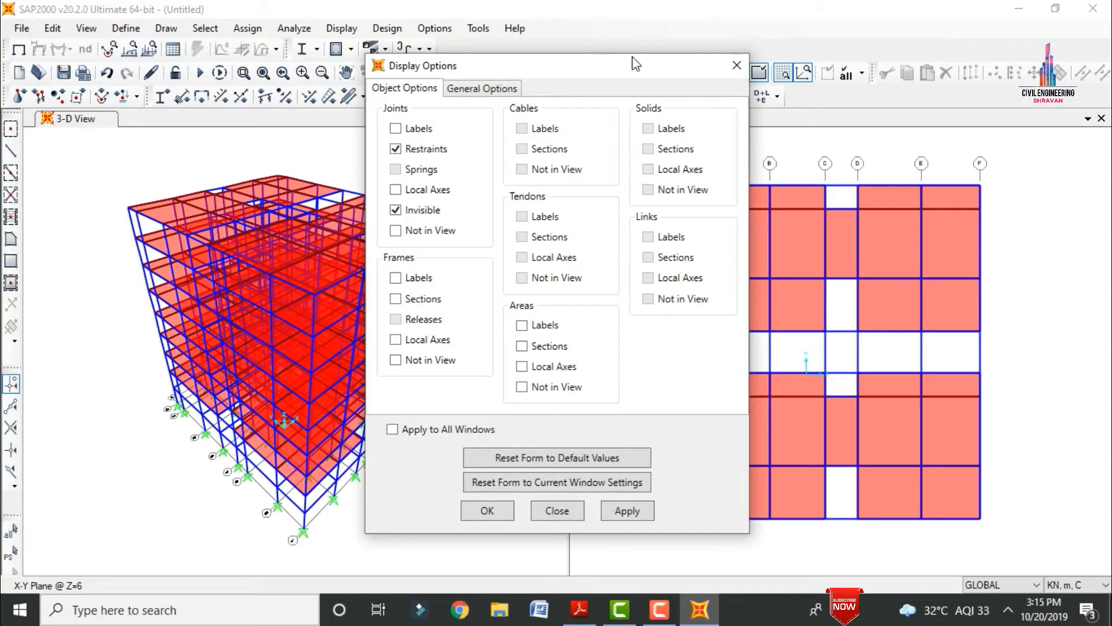
pyautogui.moveTo(632, 70); pyautogui.dragTo(709, 61)
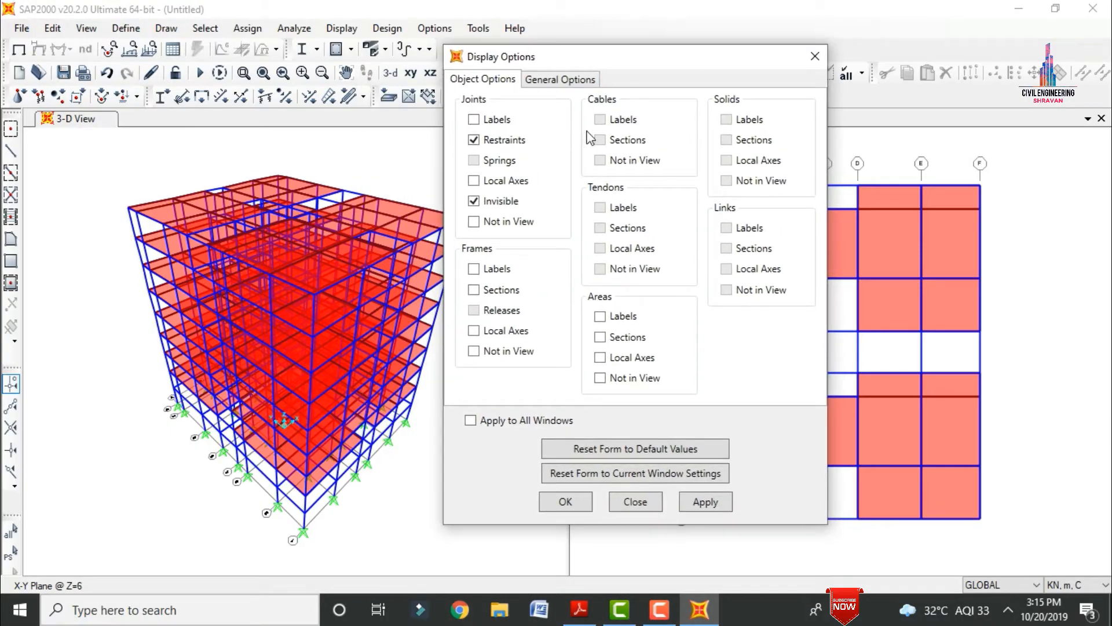
pyautogui.click(556, 80)
pyautogui.click(710, 161)
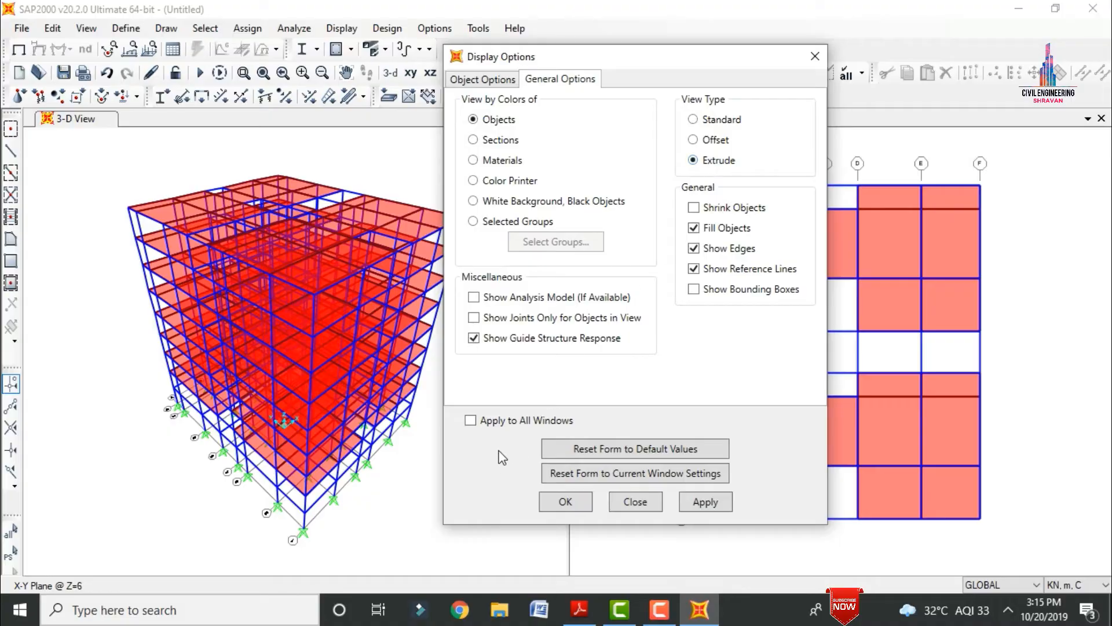
pyautogui.click(503, 422)
pyautogui.click(701, 502)
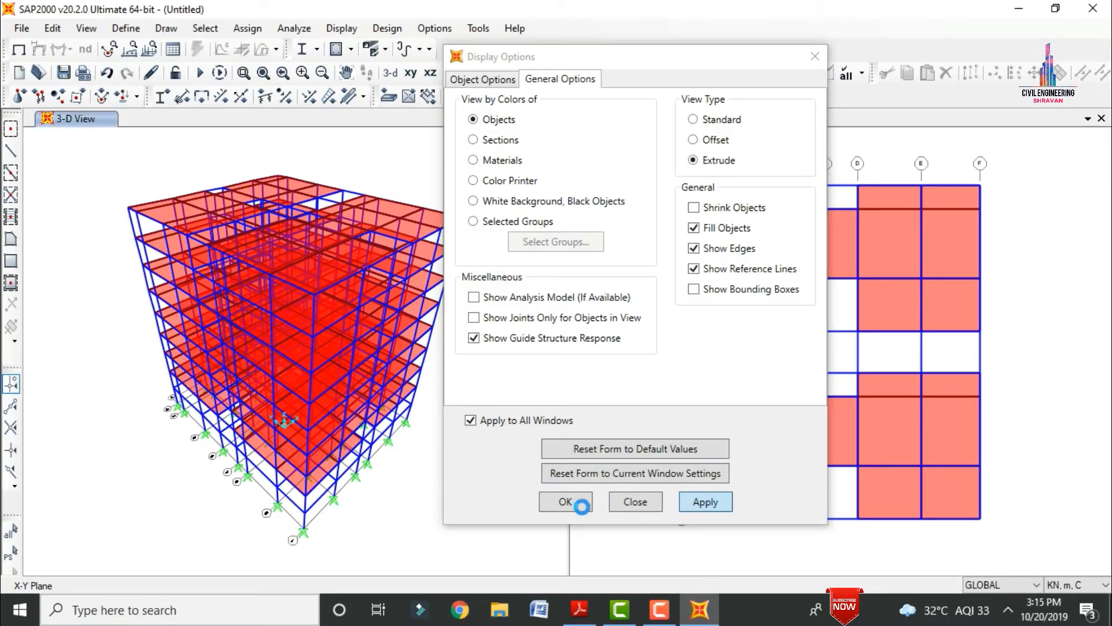
# Step: Return the view type to Standard in the display options and apply it to all windows
pyautogui.click(568, 502)
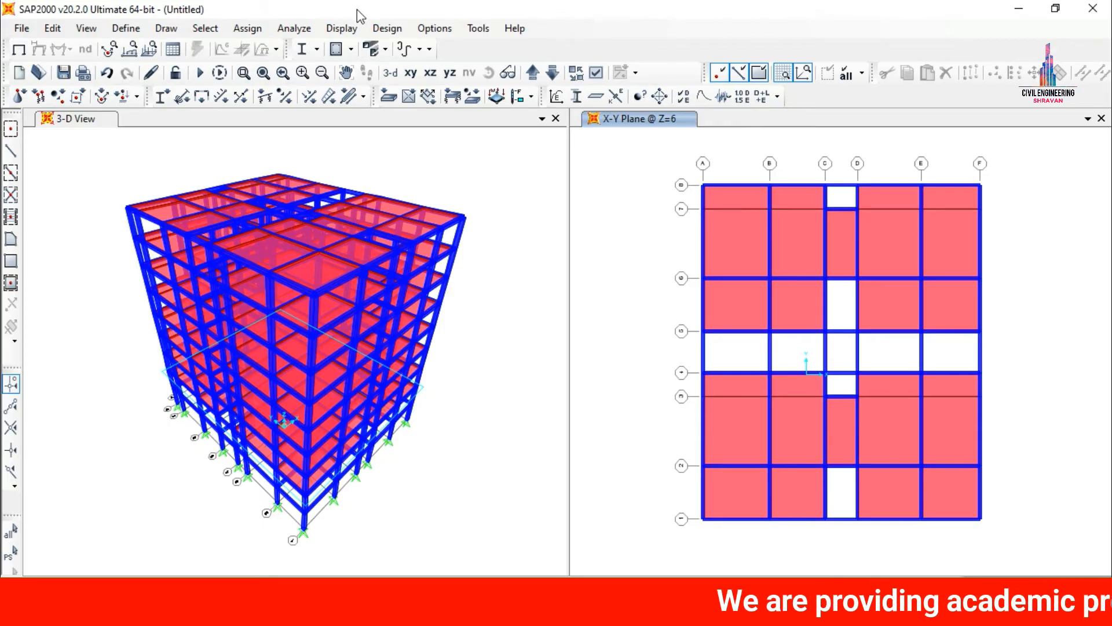
pyautogui.hotkey('ctrl', 'w')
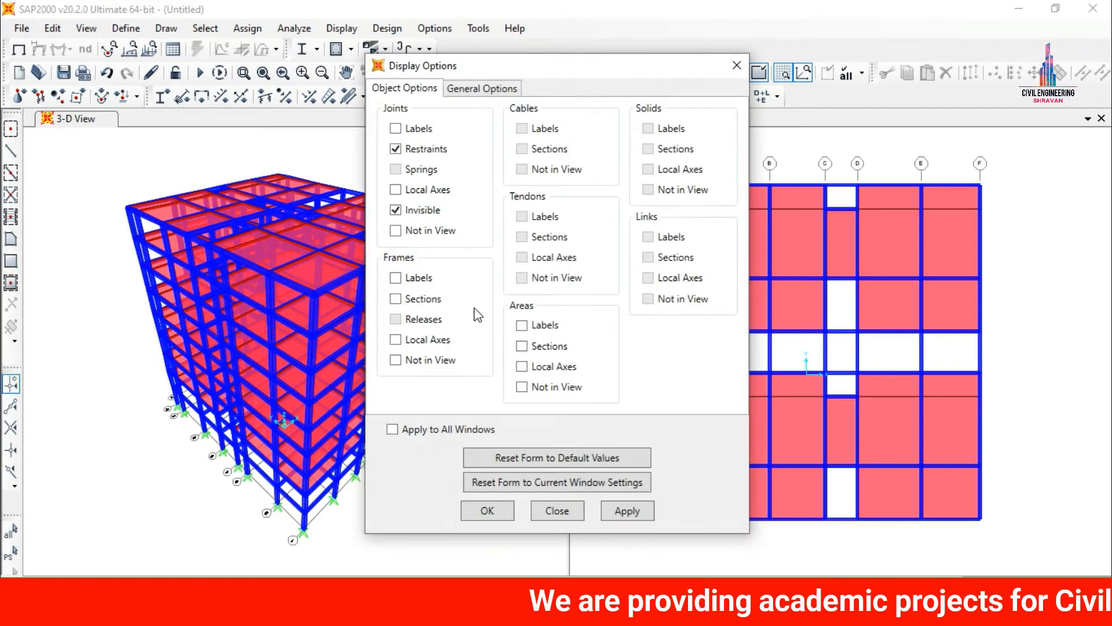
pyautogui.click(508, 90)
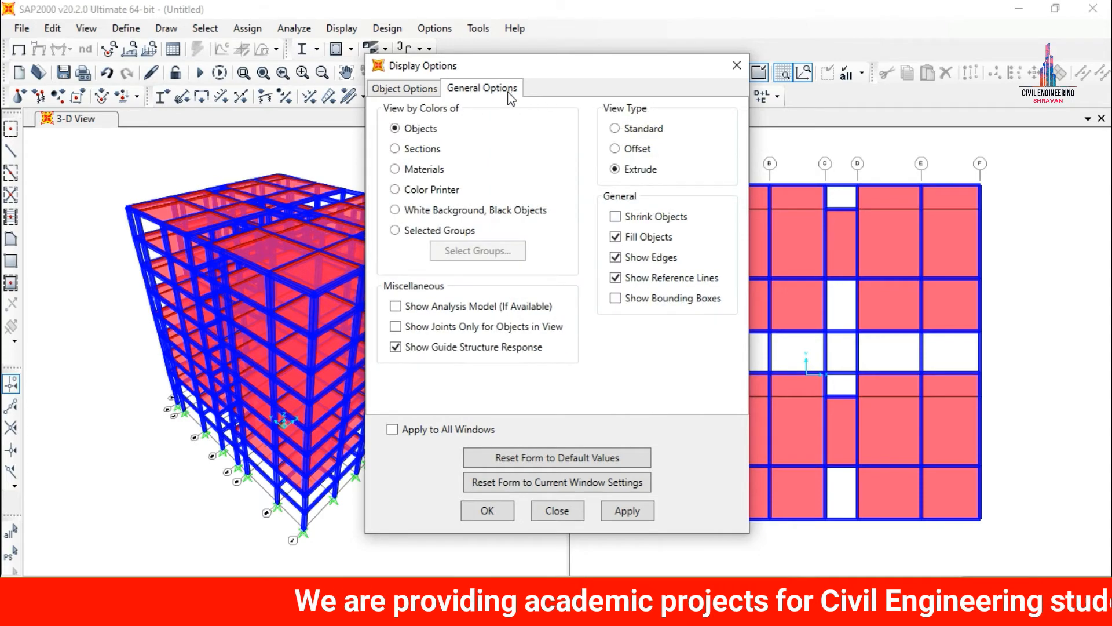
pyautogui.click(652, 237)
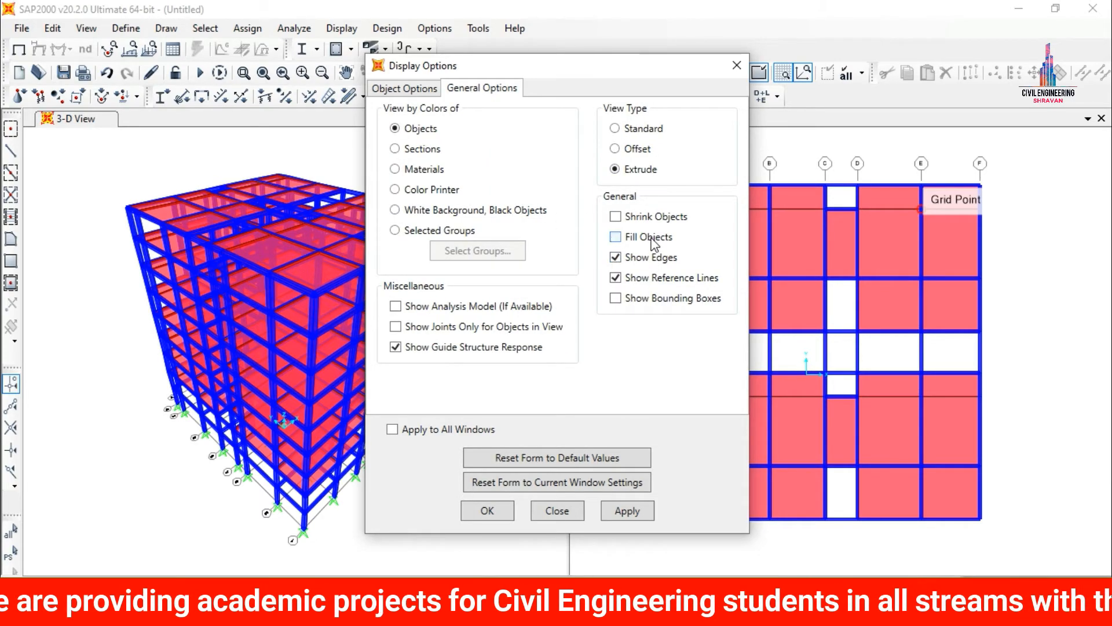
pyautogui.click(652, 237)
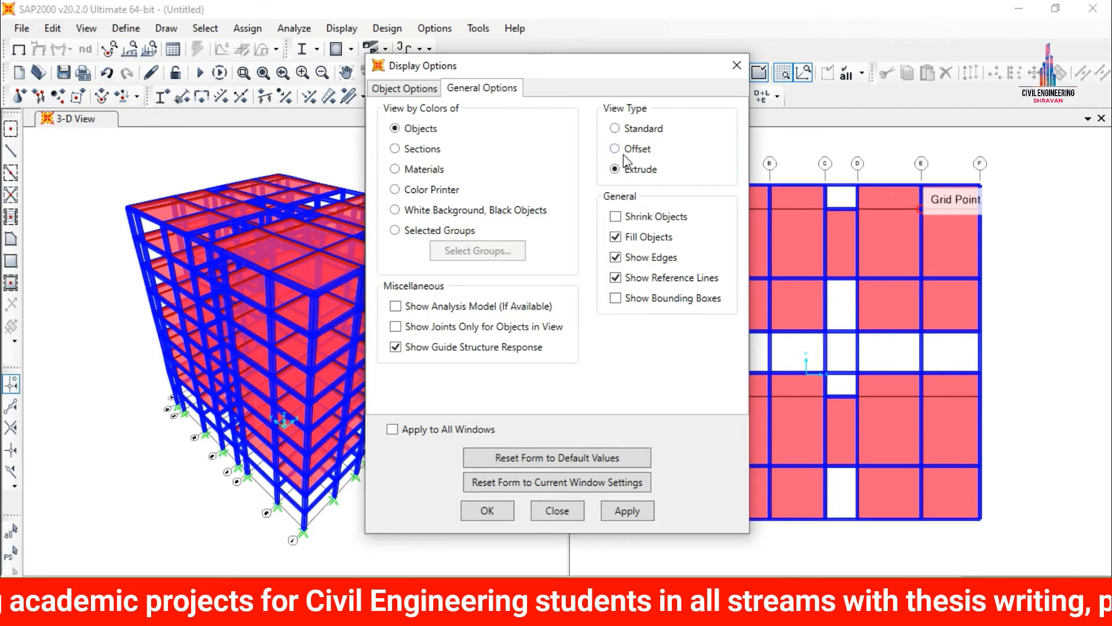
pyautogui.click(643, 128)
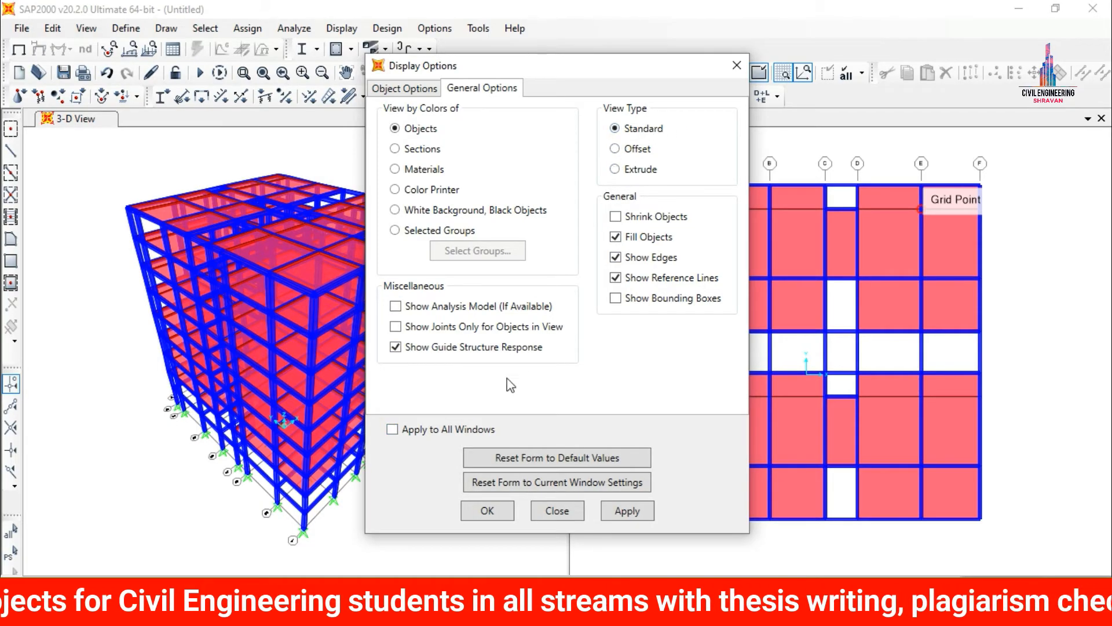
pyautogui.click(625, 510)
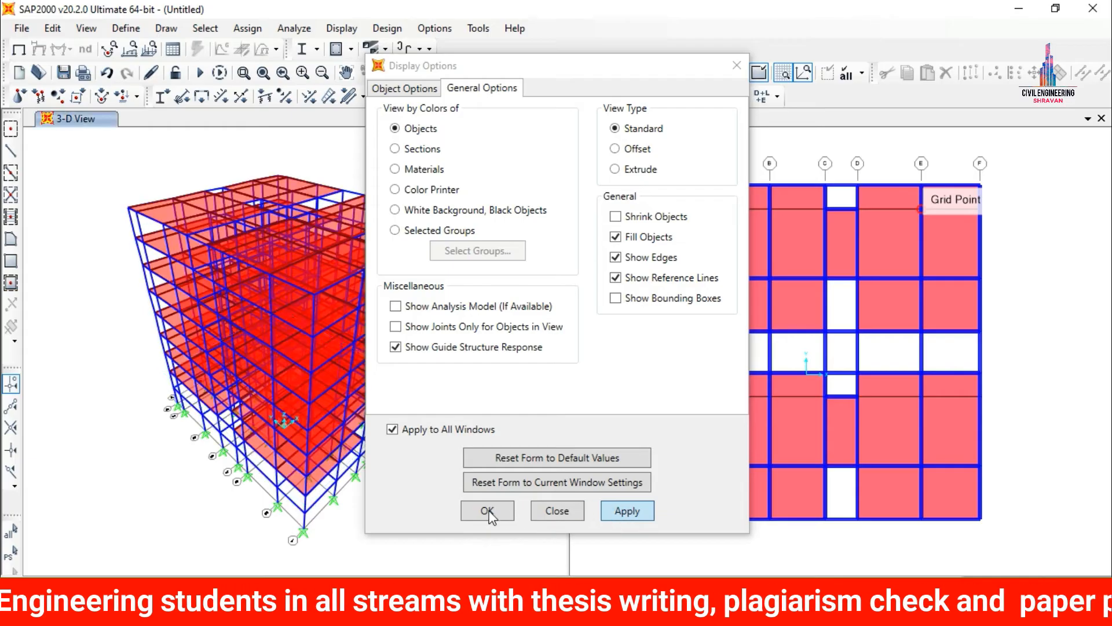
pyautogui.click(485, 512)
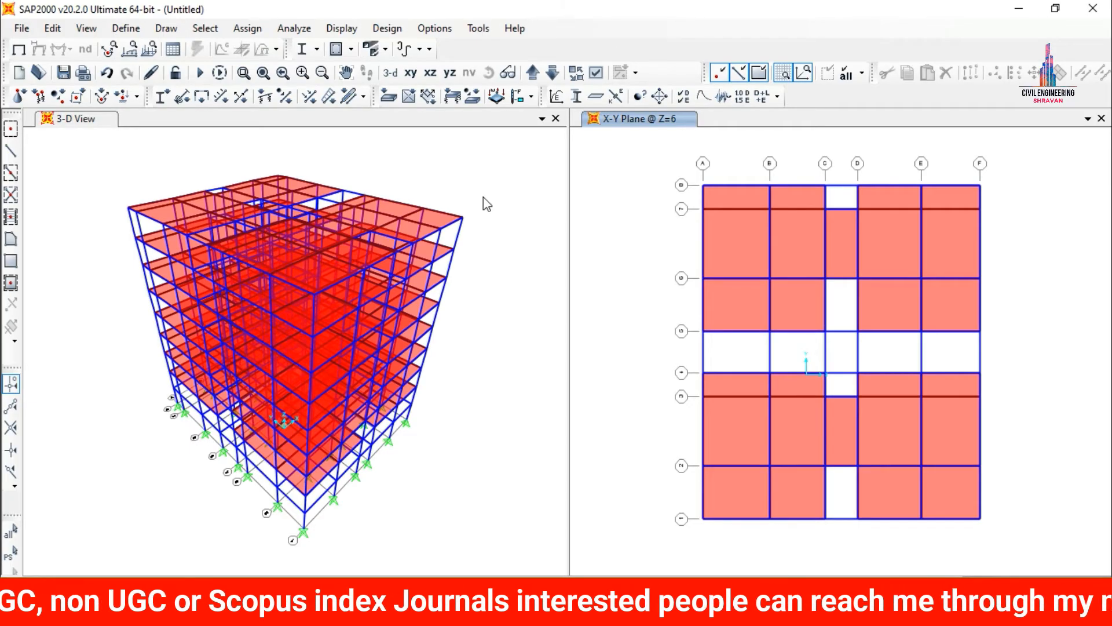
# Step: Define a new load pattern named LL of type Live with a self weight multiplier of 0
pyautogui.click(126, 29)
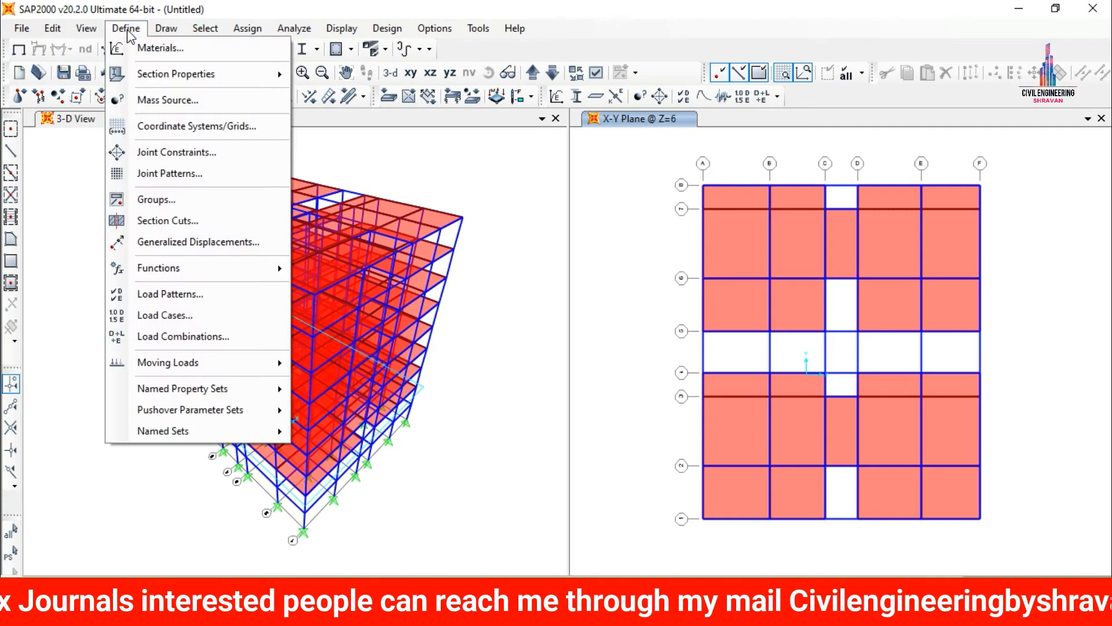
pyautogui.click(149, 295)
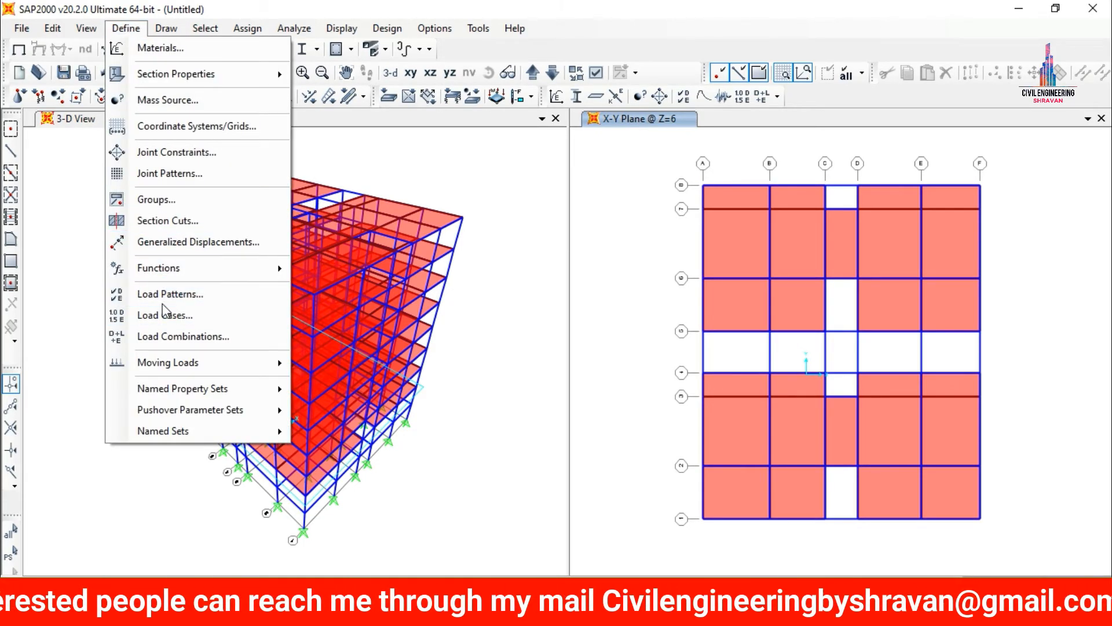
pyautogui.doubleClick(324, 272)
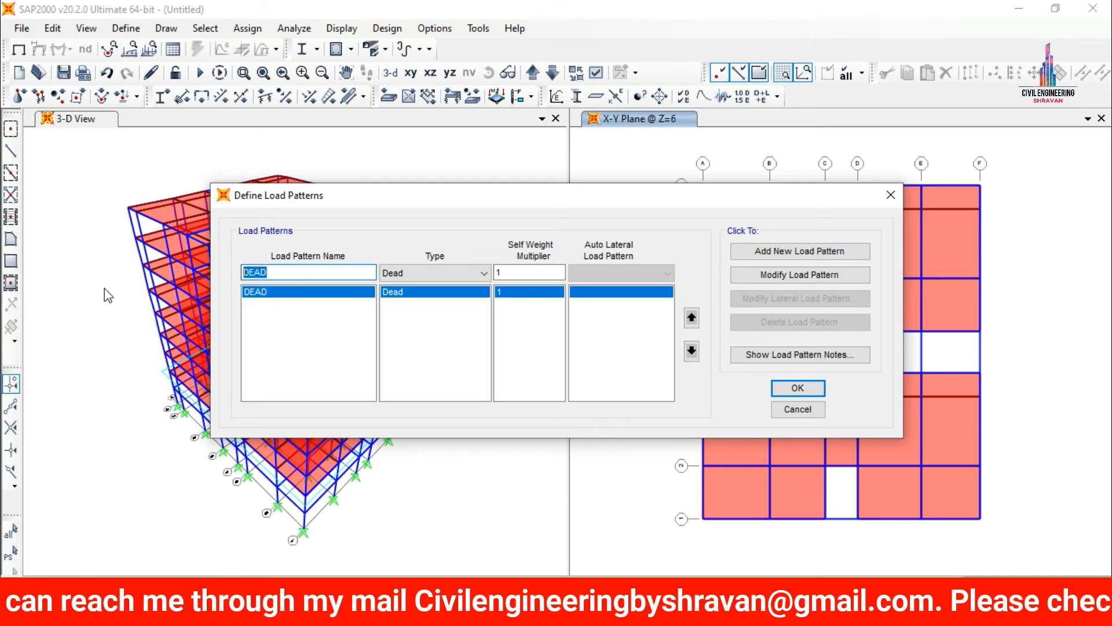
pyautogui.write('LL')
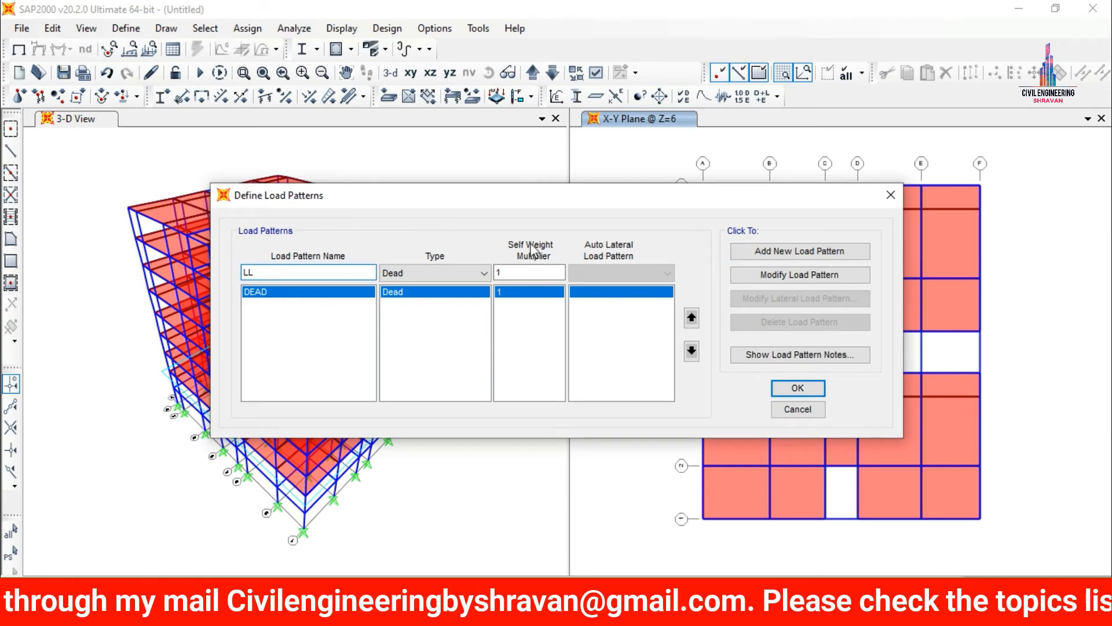
pyautogui.click(421, 272)
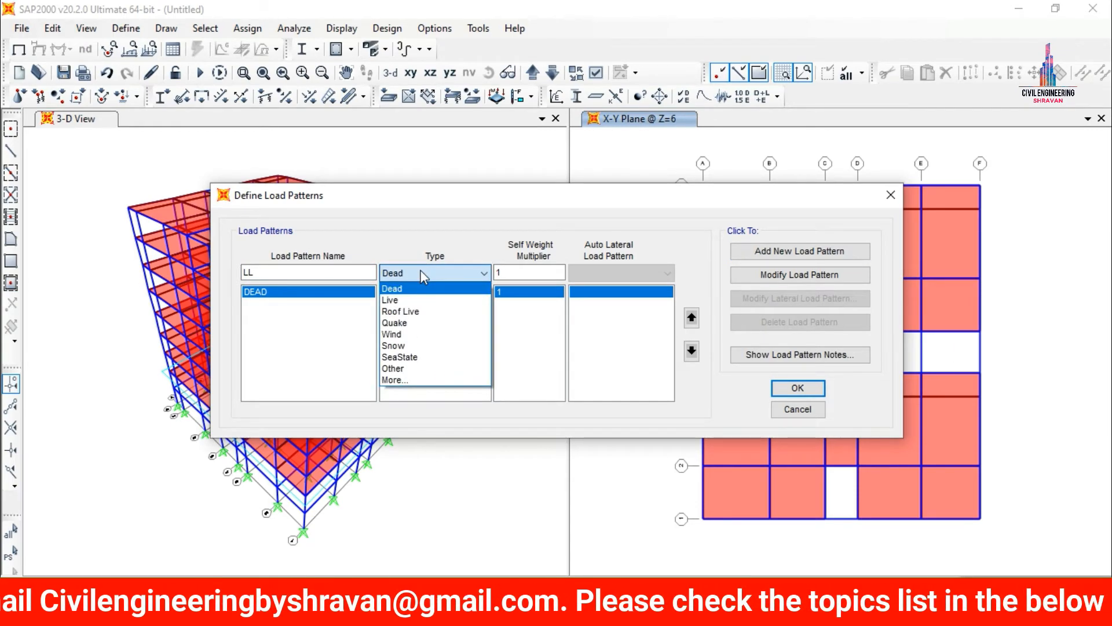
pyautogui.press('Down')
pyautogui.press('Return')
pyautogui.click(767, 255)
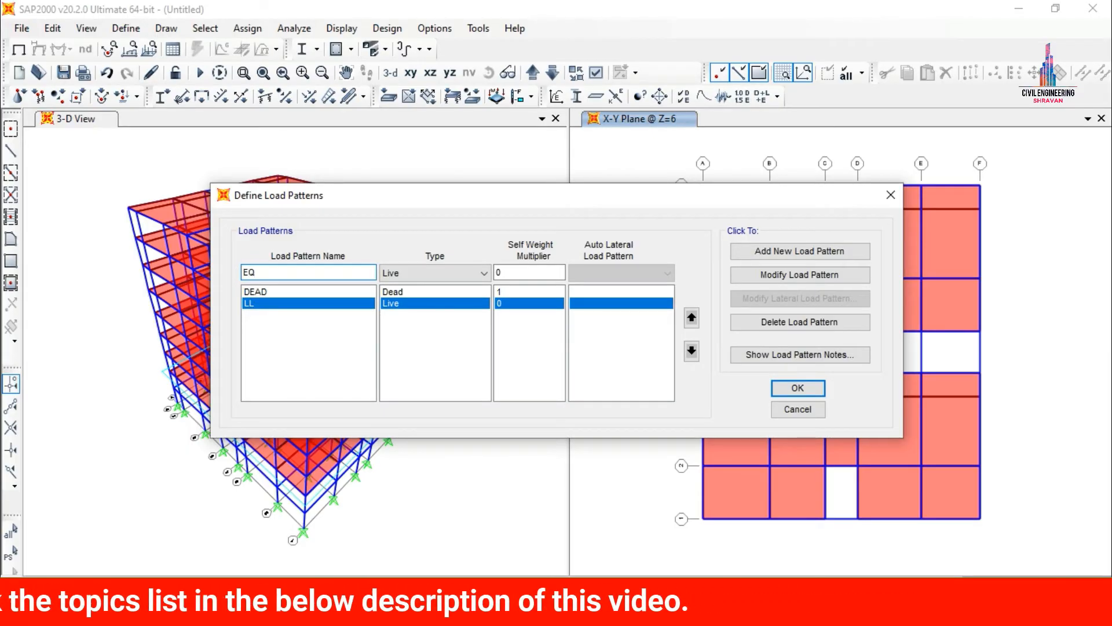
# Step: Add a load pattern named EQ+X of type Quake with the IS 1893-2016 auto lateral load pattern
pyautogui.click(385, 276)
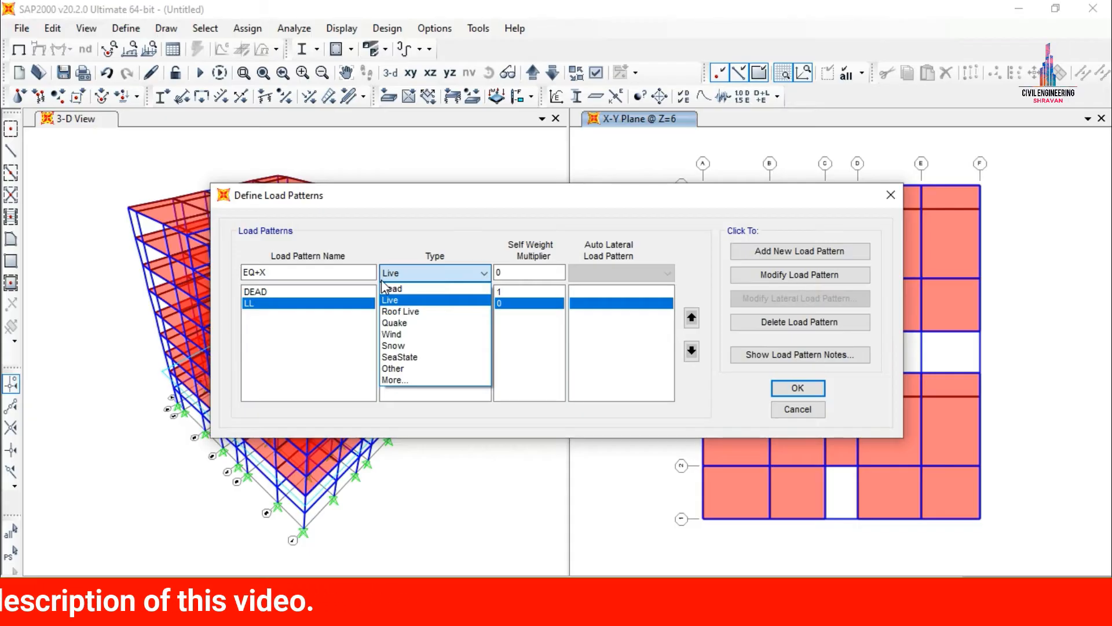
pyautogui.click(399, 323)
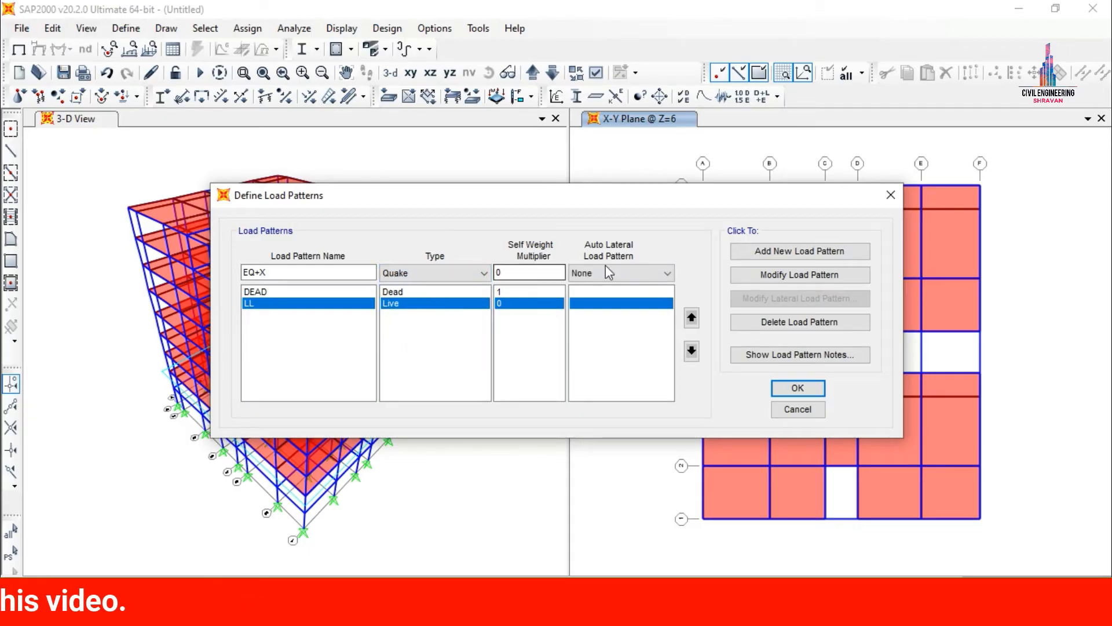
pyautogui.click(607, 267)
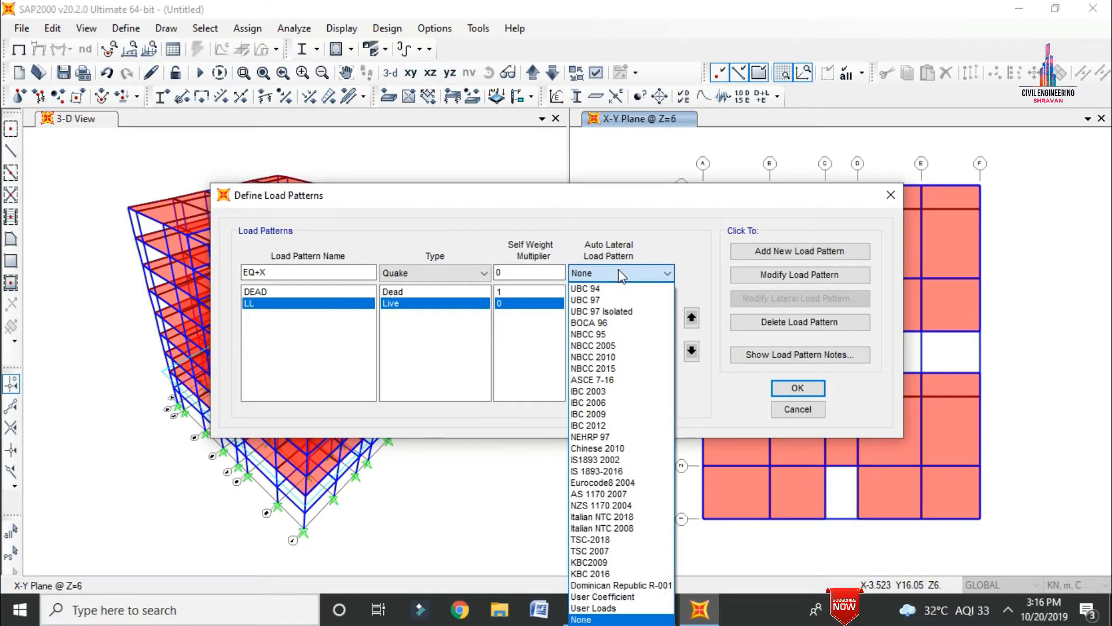
pyautogui.press('i')
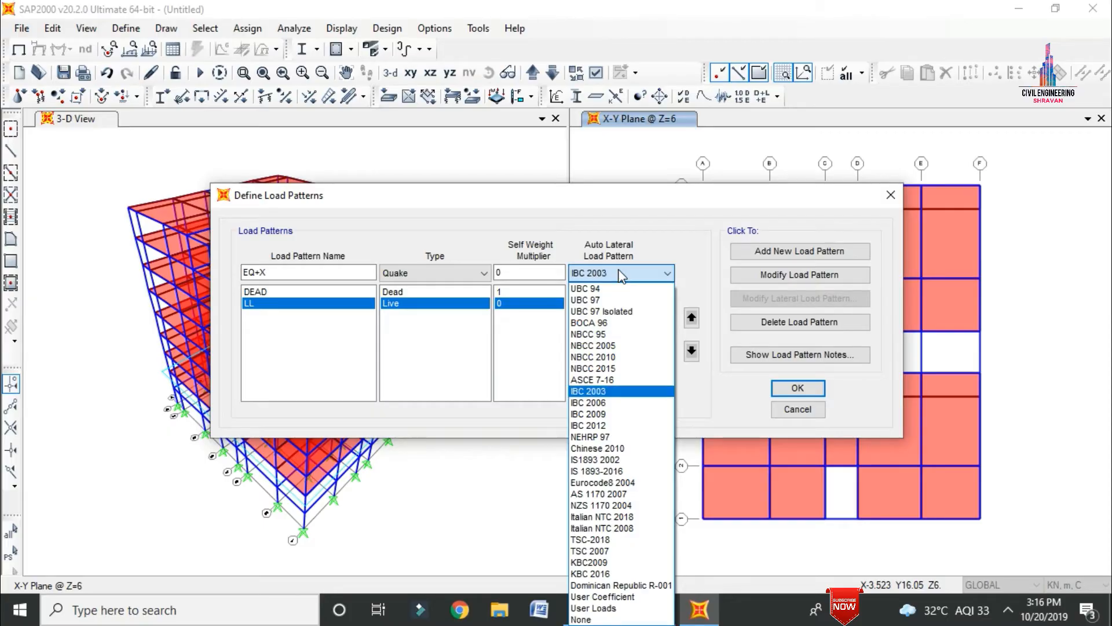
pyautogui.press('Down')
pyautogui.press('Down')
pyautogui.press('Down')
pyautogui.press('Down')
pyautogui.press('Down')
pyautogui.press('Down')
pyautogui.press('Down')
pyautogui.press('Return')
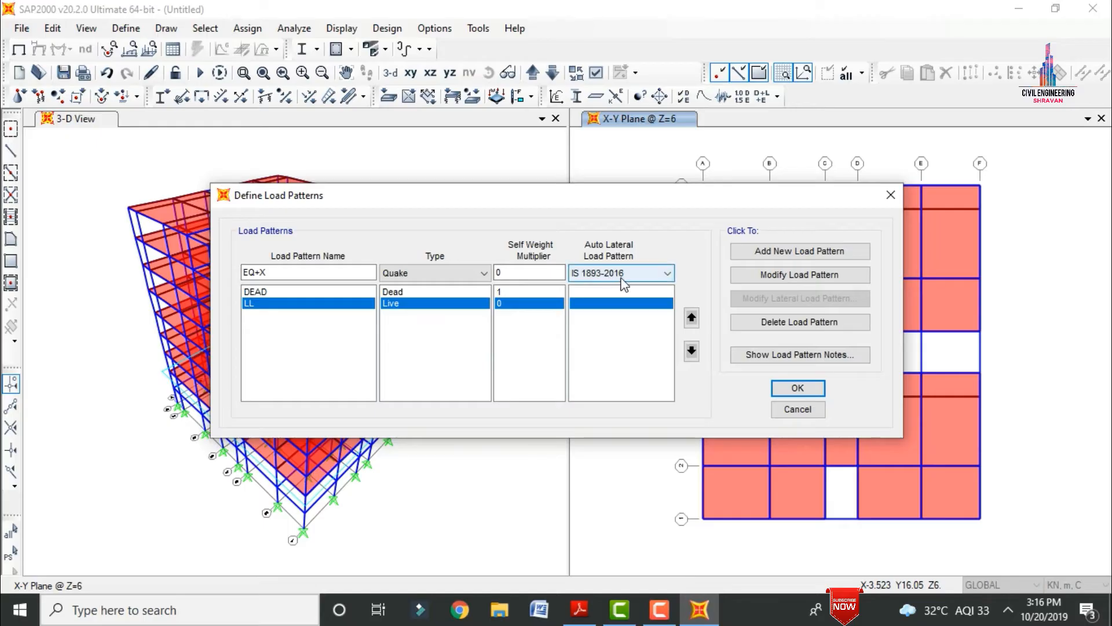
pyautogui.click(773, 250)
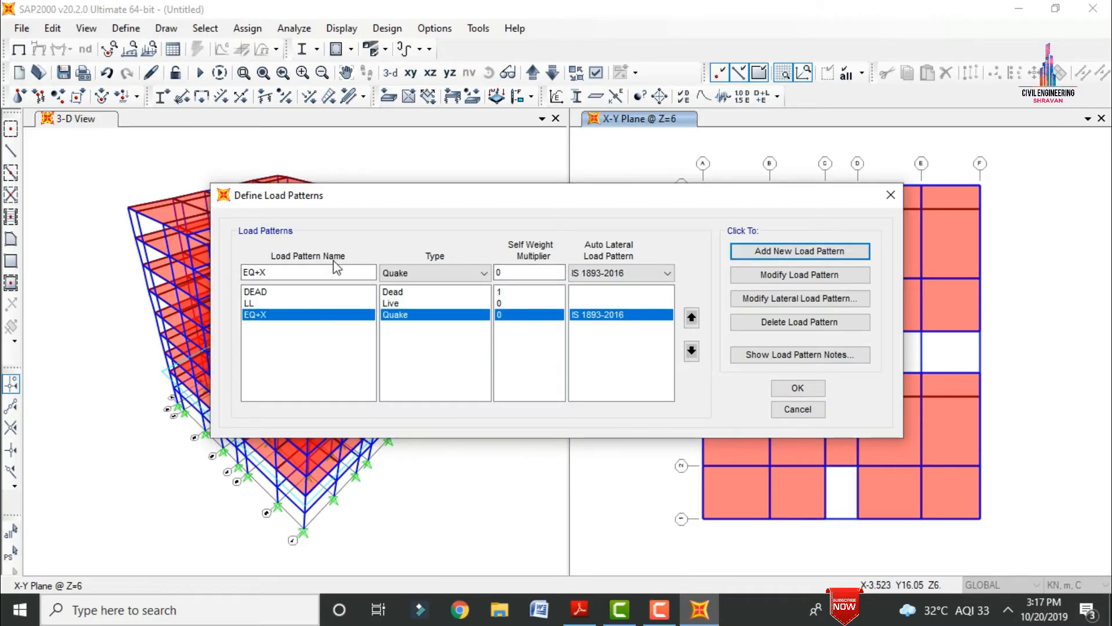
# Step: Add a Quake load pattern named EQ-X using the IS 1893-2016 auto lateral load pattern
pyautogui.click(289, 268)
pyautogui.press('BackSpace')
pyautogui.press('BackSpace')
pyautogui.write('-')
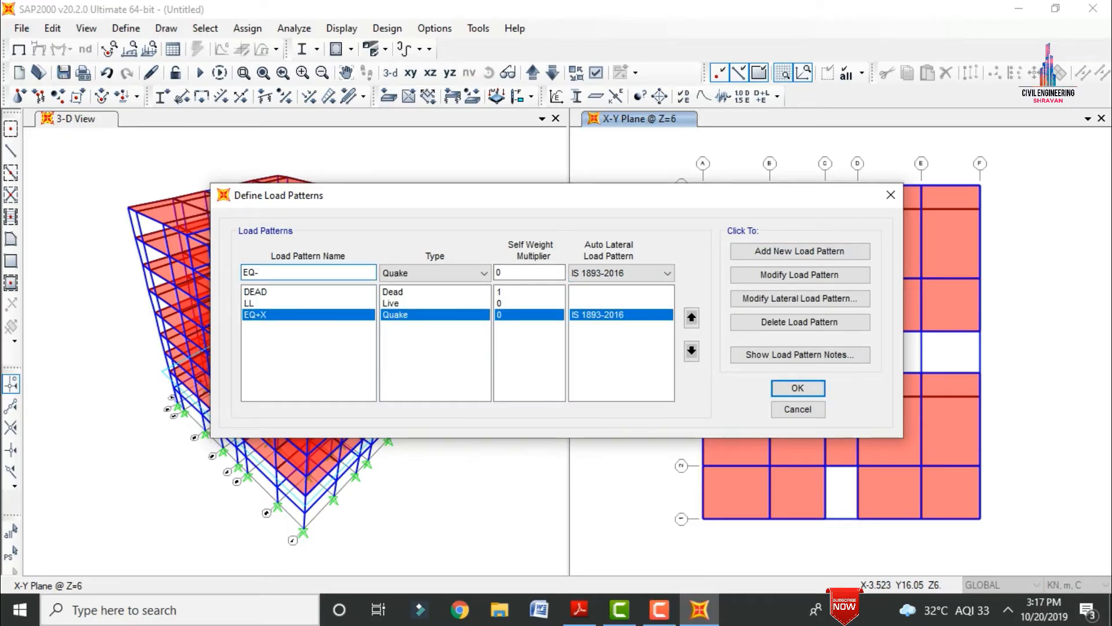
pyautogui.write('X')
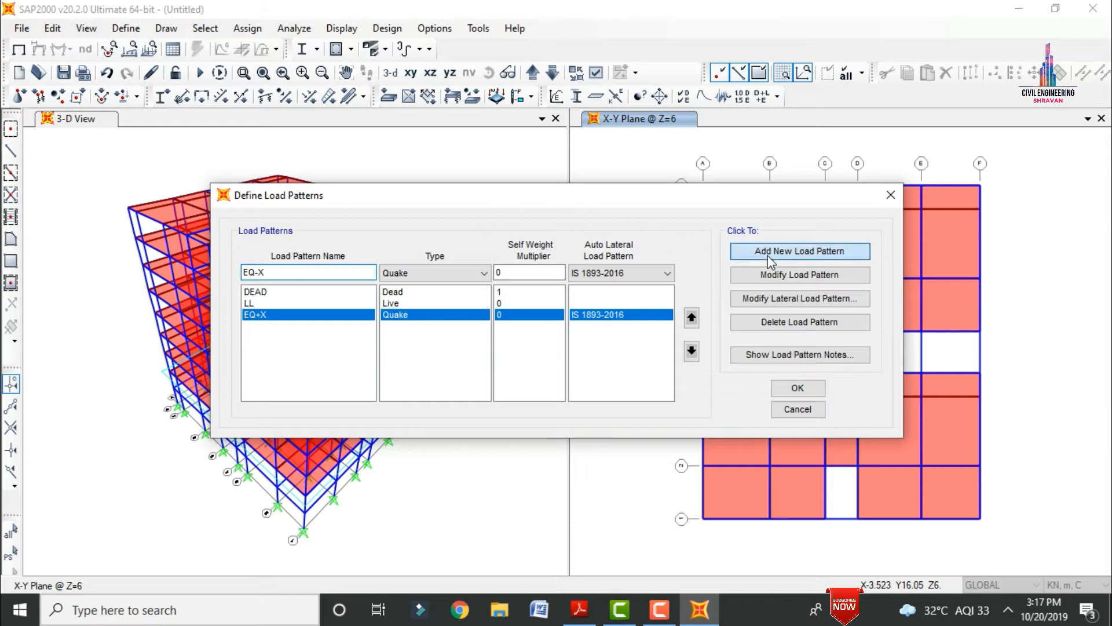
pyautogui.click(773, 253)
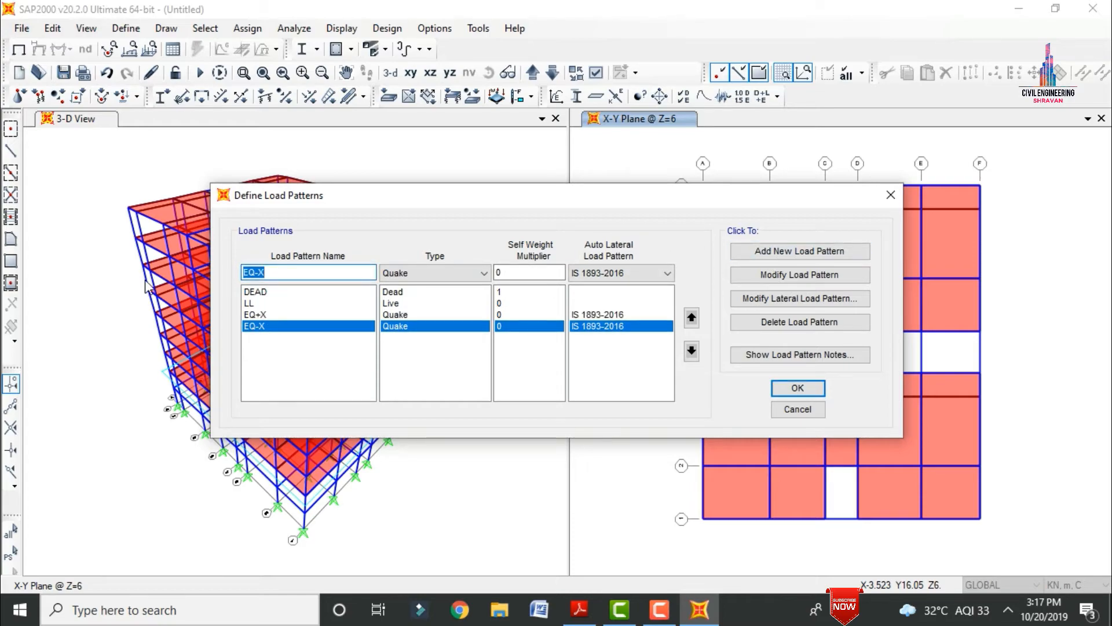
# Step: Add two more Quake load patterns, EQ+Y and EQ-Y, both using the IS 1893-2016 auto lateral load pattern
pyautogui.press('Right')
pyautogui.press('Return')
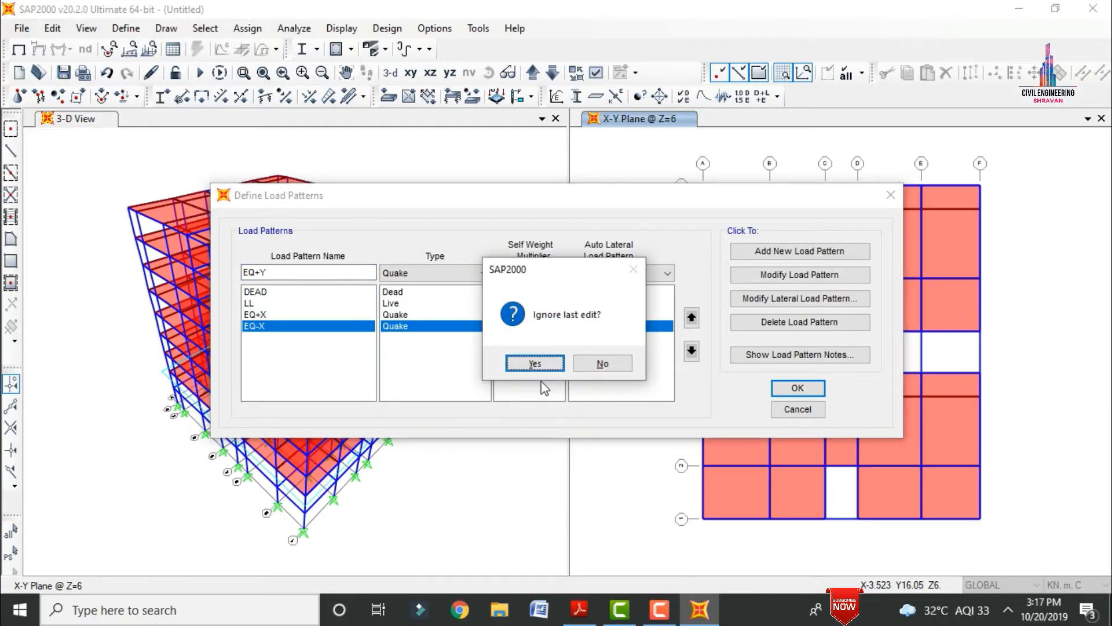
pyautogui.click(600, 371)
pyautogui.click(829, 251)
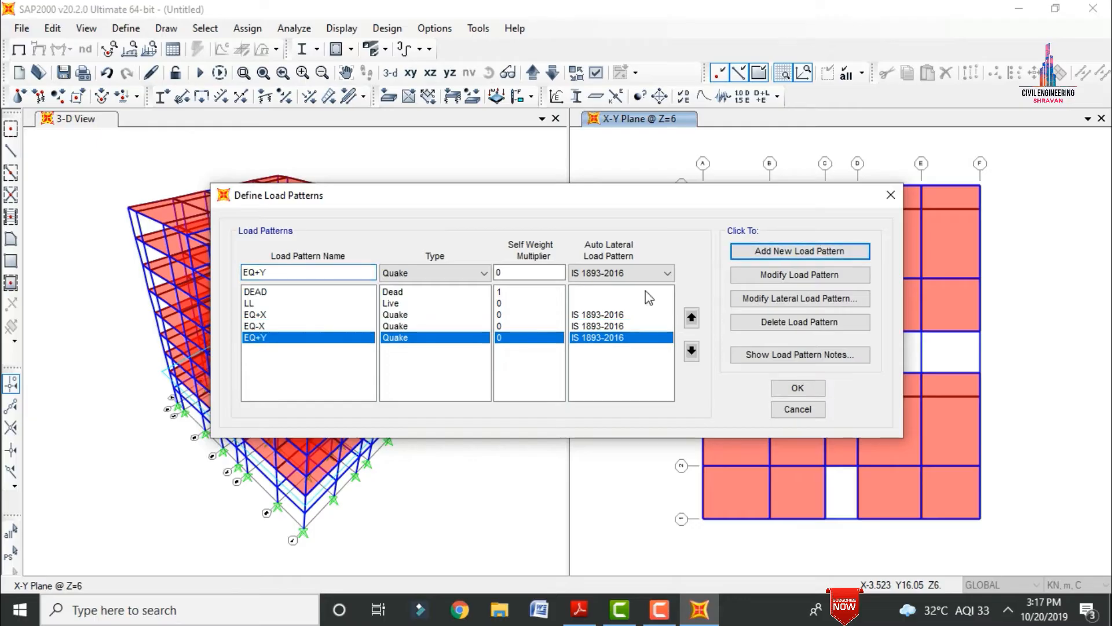
pyautogui.click(292, 277)
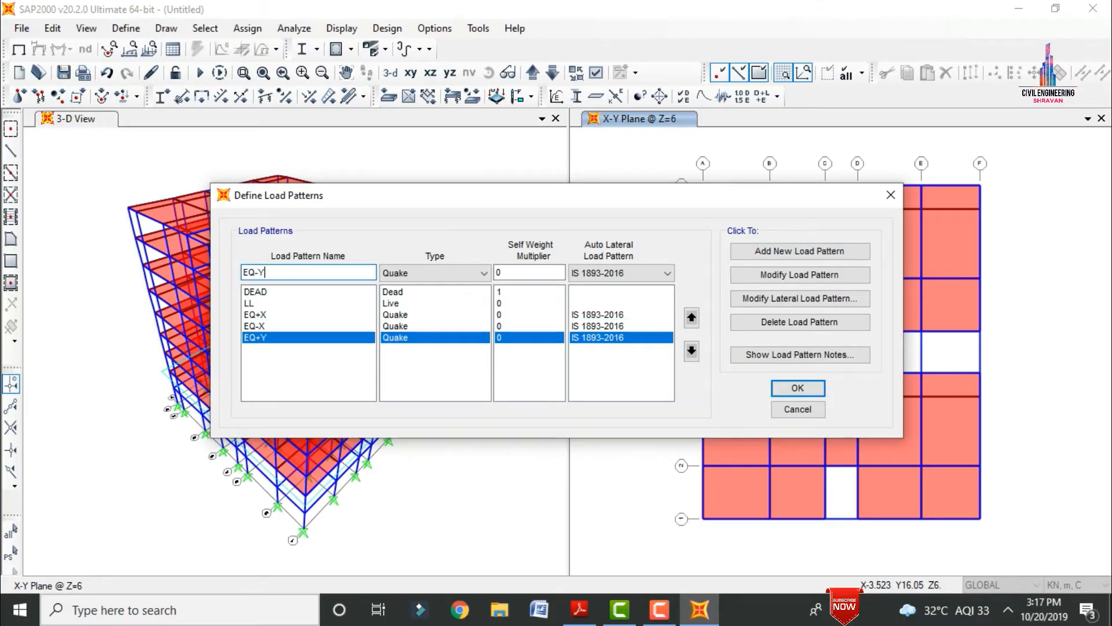
pyautogui.click(812, 251)
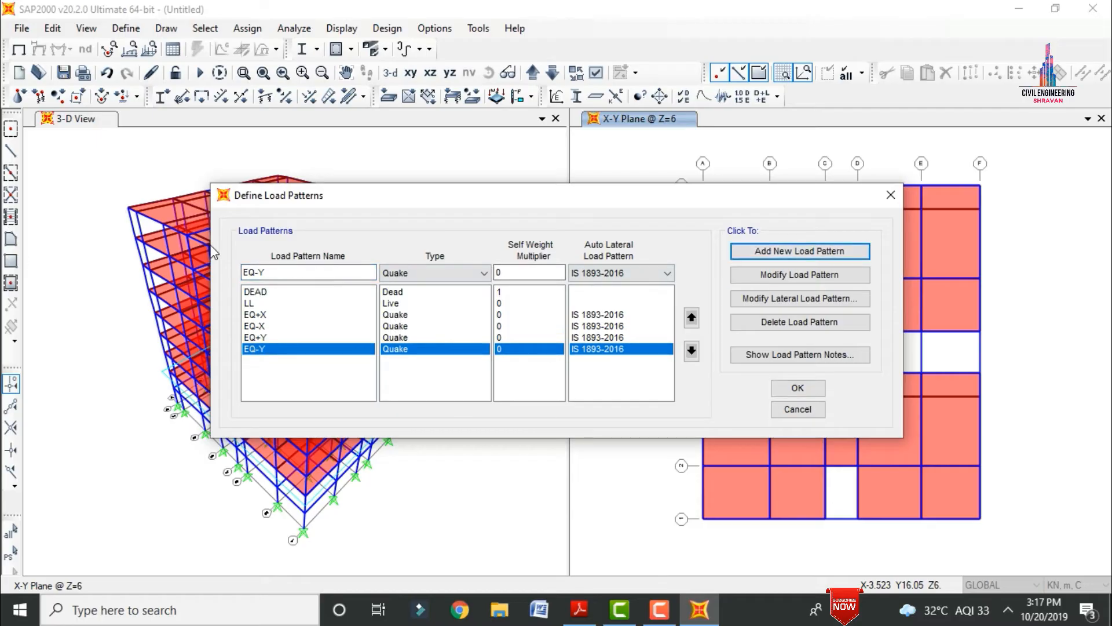
# Step: Add a load pattern named W+X of type Wind with the IS 875-2015 auto lateral load pattern
pyautogui.doubleClick(255, 273)
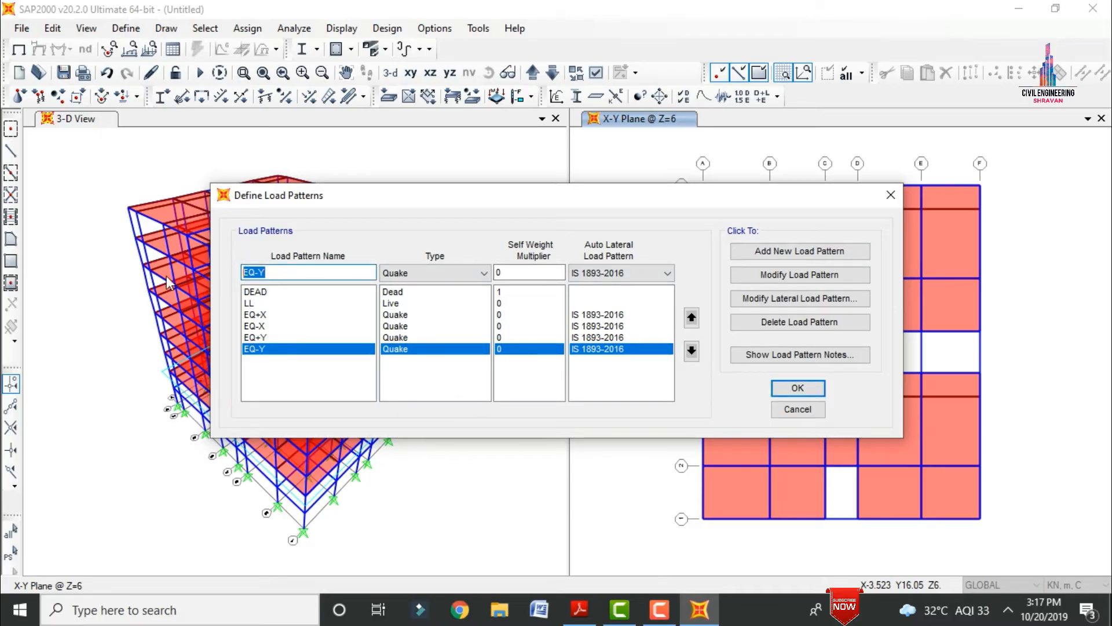
pyautogui.write('w')
pyautogui.write('W+X')
pyautogui.click(423, 275)
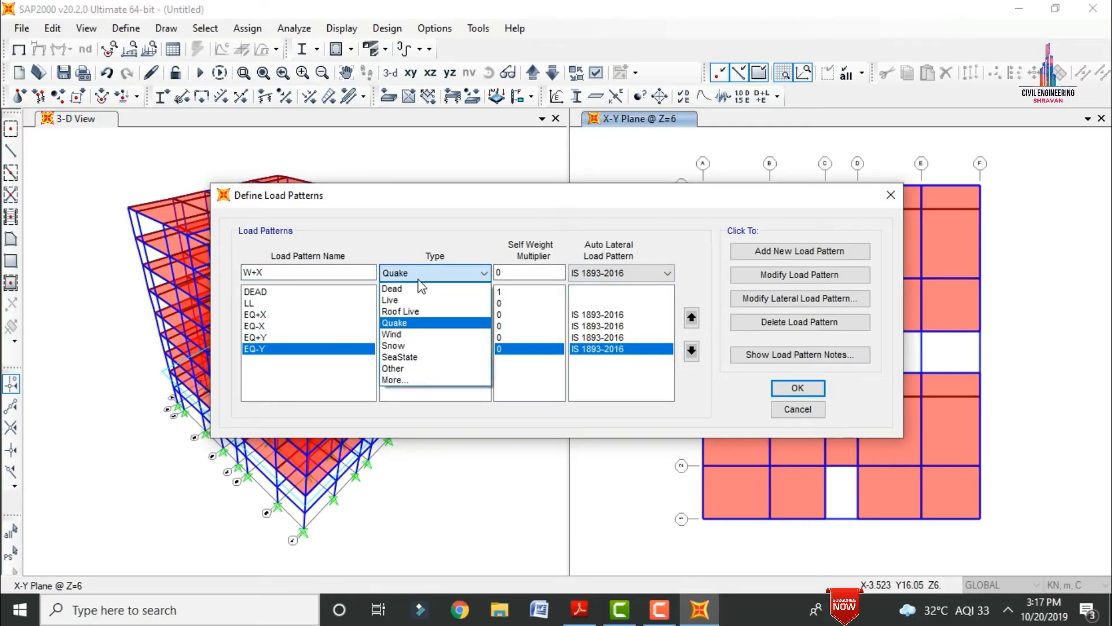
pyautogui.press('Down')
pyautogui.press('Return')
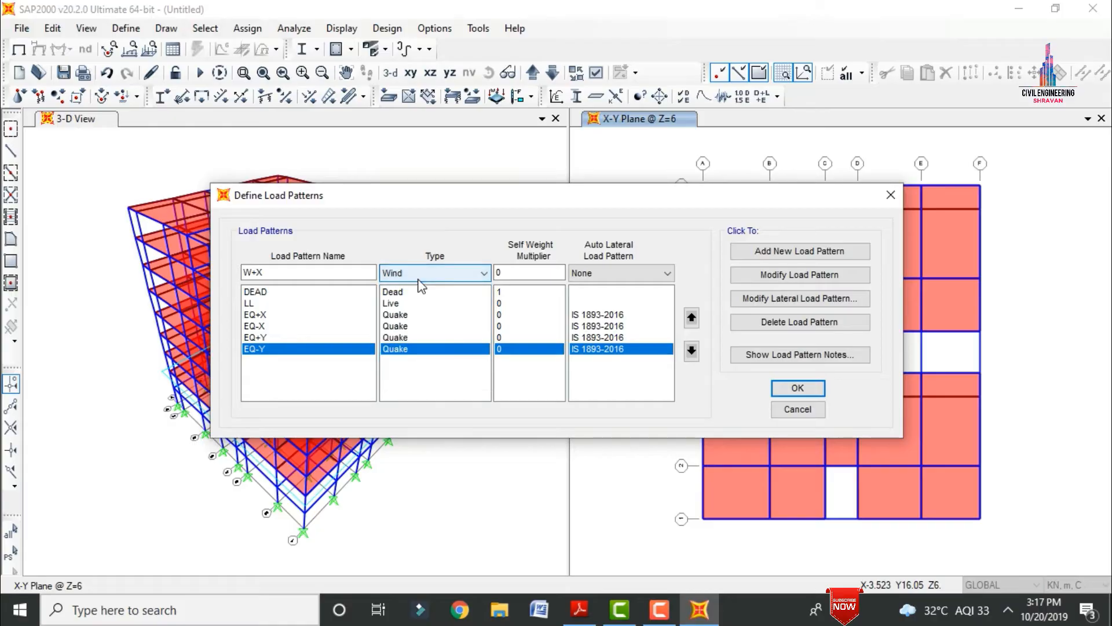
pyautogui.click(639, 275)
pyautogui.press('i')
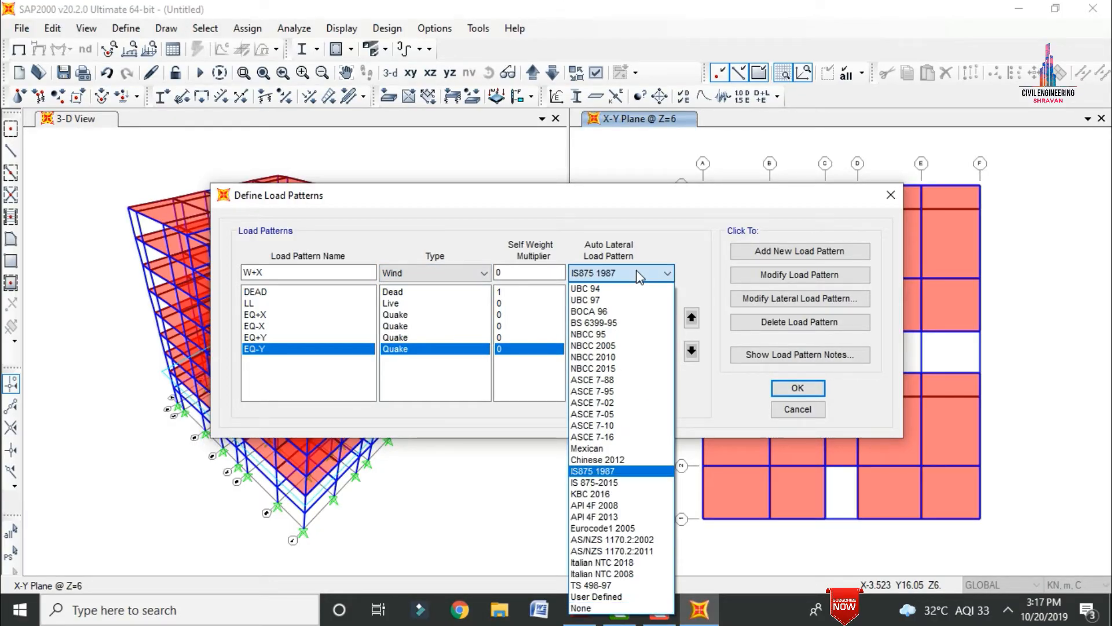
pyautogui.press('Down')
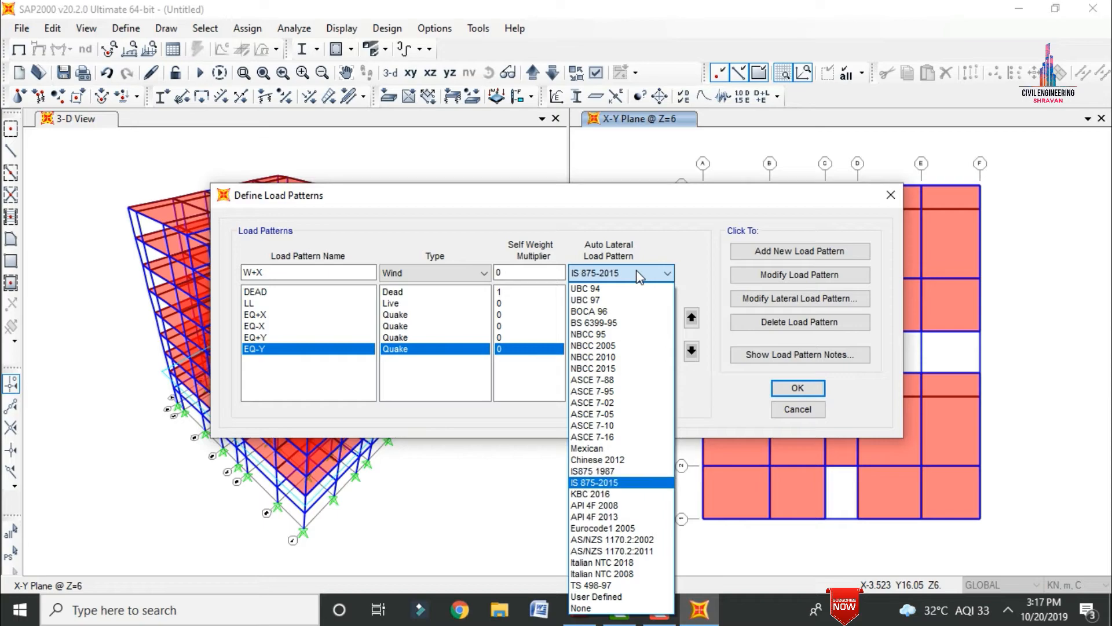
pyautogui.press('Return')
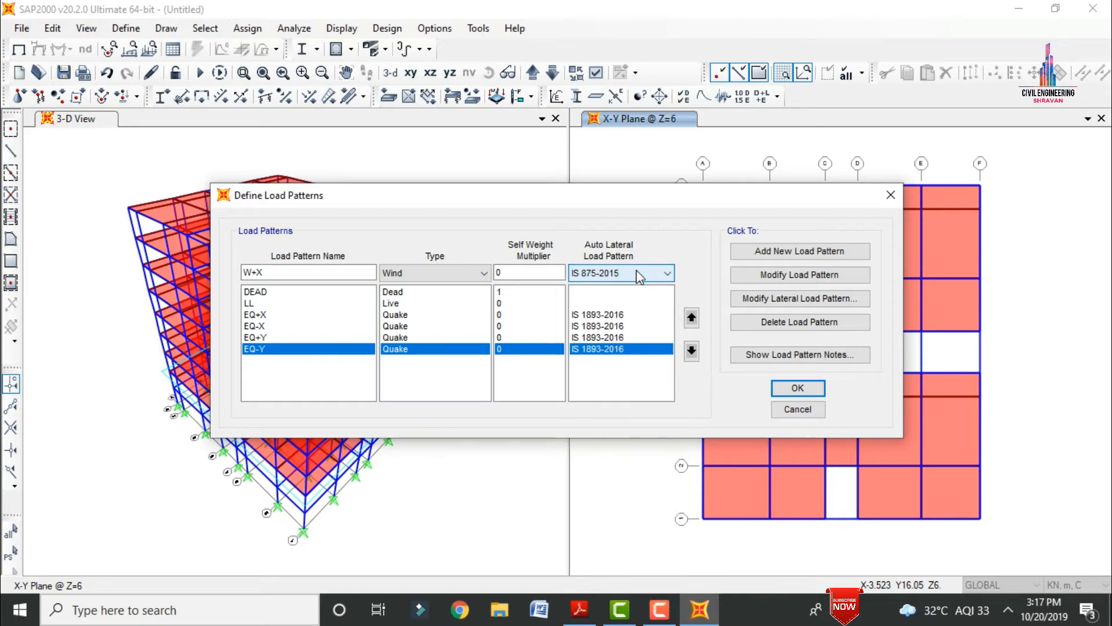
pyautogui.click(759, 255)
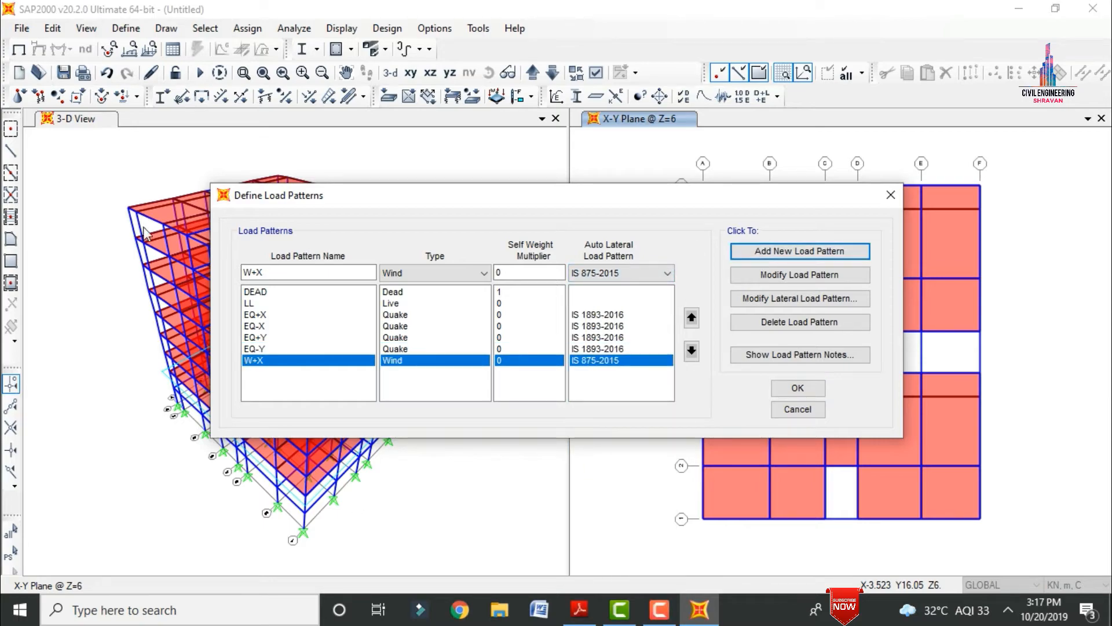
# Step: Add three more Wind load patterns, W-X, W+Y and W-Y, all using the IS 875-2015 auto lateral load pattern
pyautogui.click(258, 273)
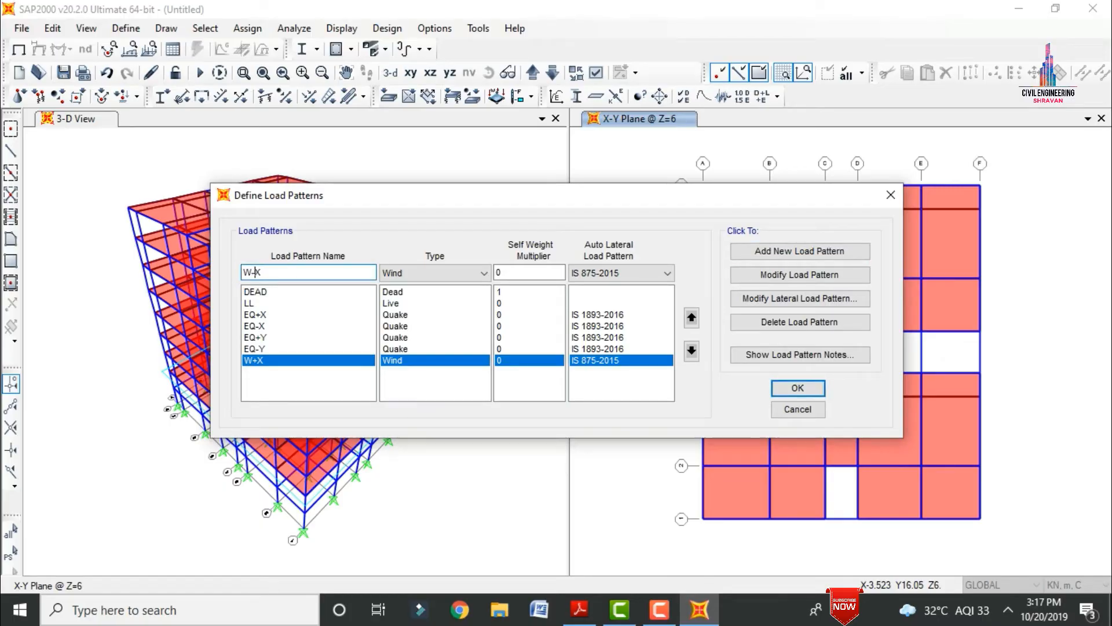
pyautogui.click(824, 258)
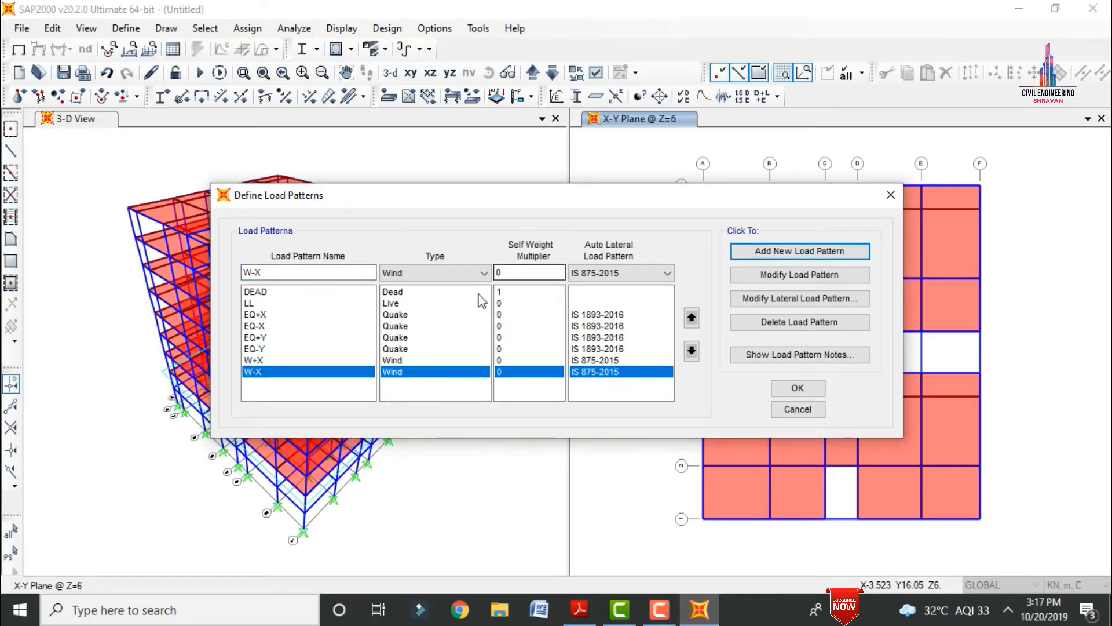
pyautogui.moveTo(264, 273); pyautogui.dragTo(249, 274)
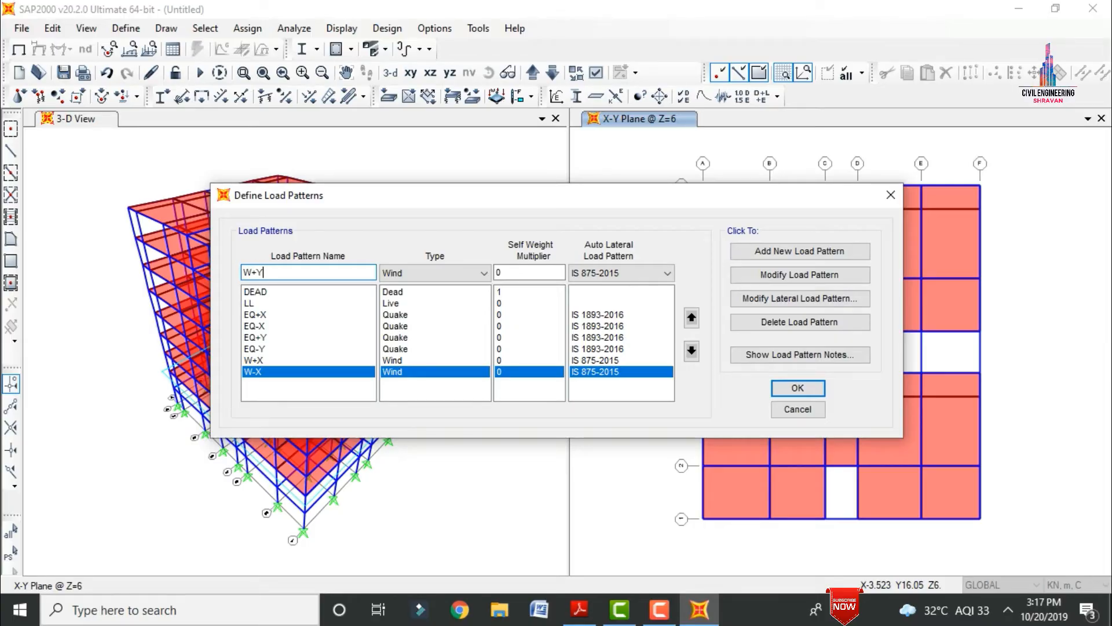
pyautogui.click(755, 255)
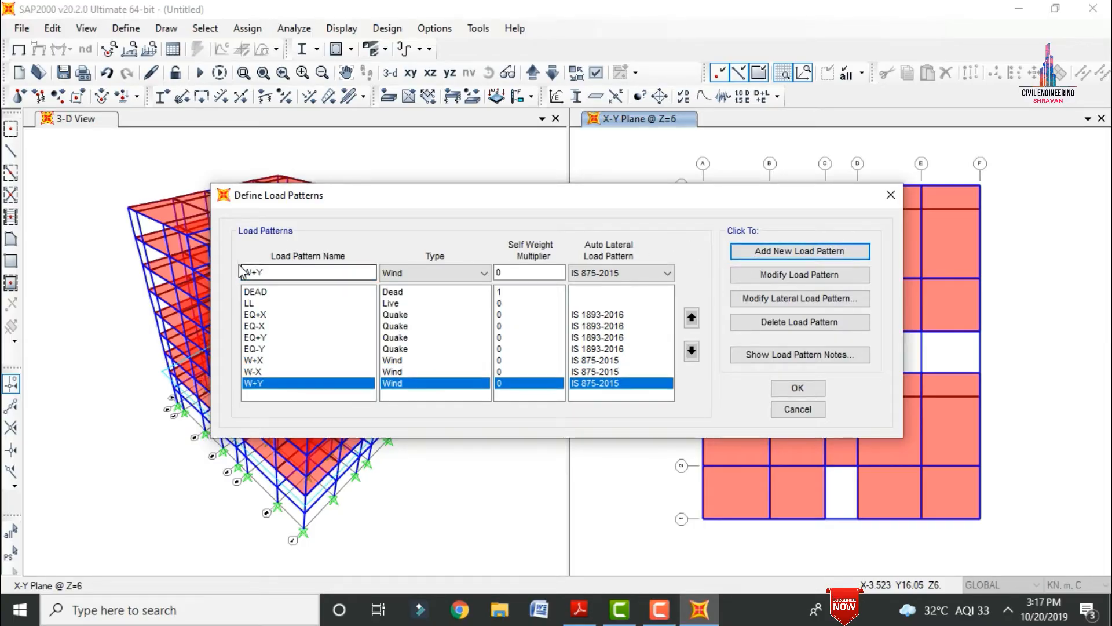
pyautogui.click(259, 272)
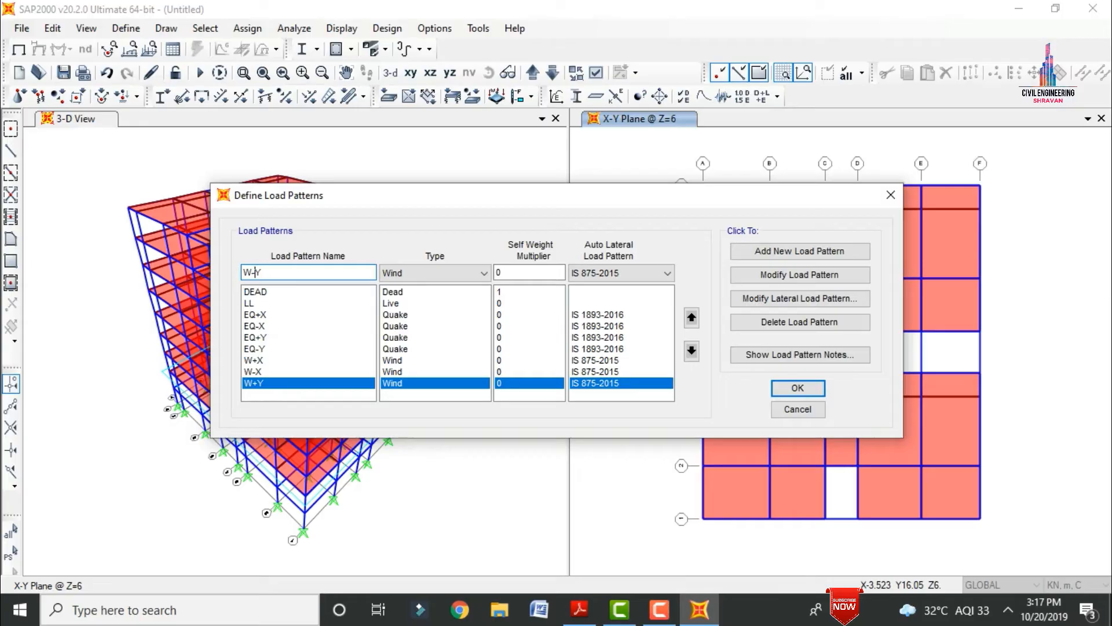
pyautogui.click(777, 256)
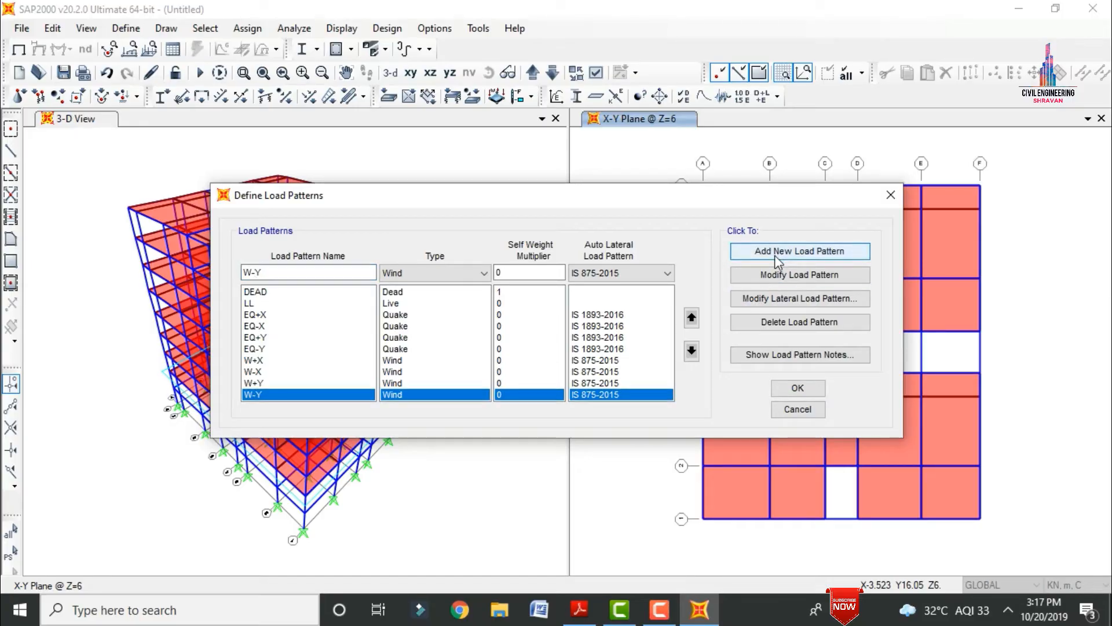
# Step: Define the EQ+X seismic load in the Global X direction with zone factor 0.36 and soil type II
pyautogui.click(269, 317)
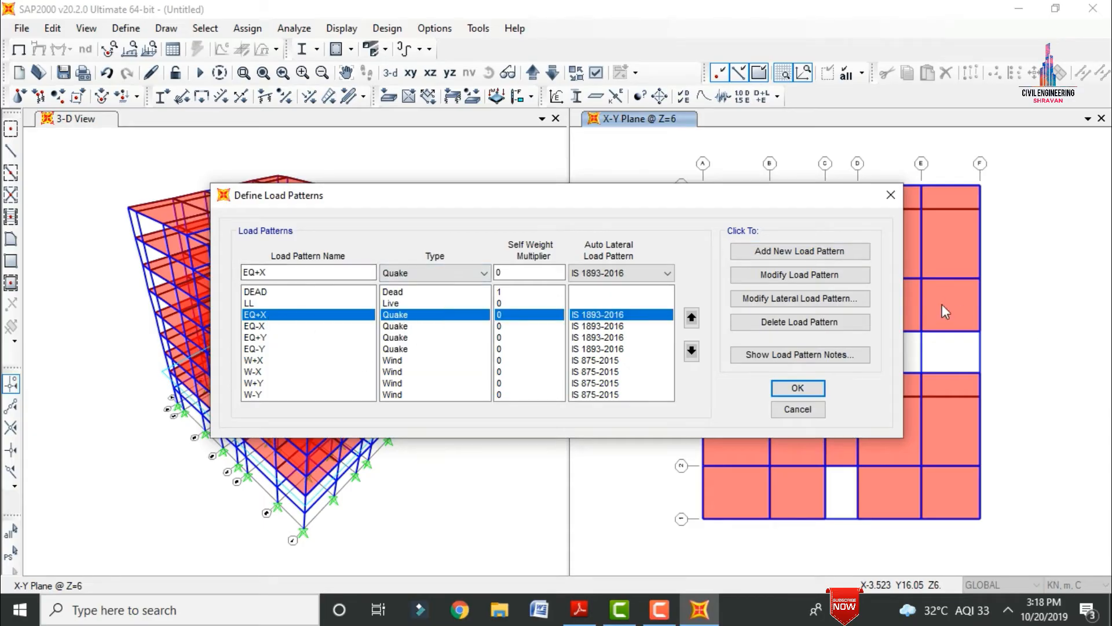
pyautogui.click(816, 300)
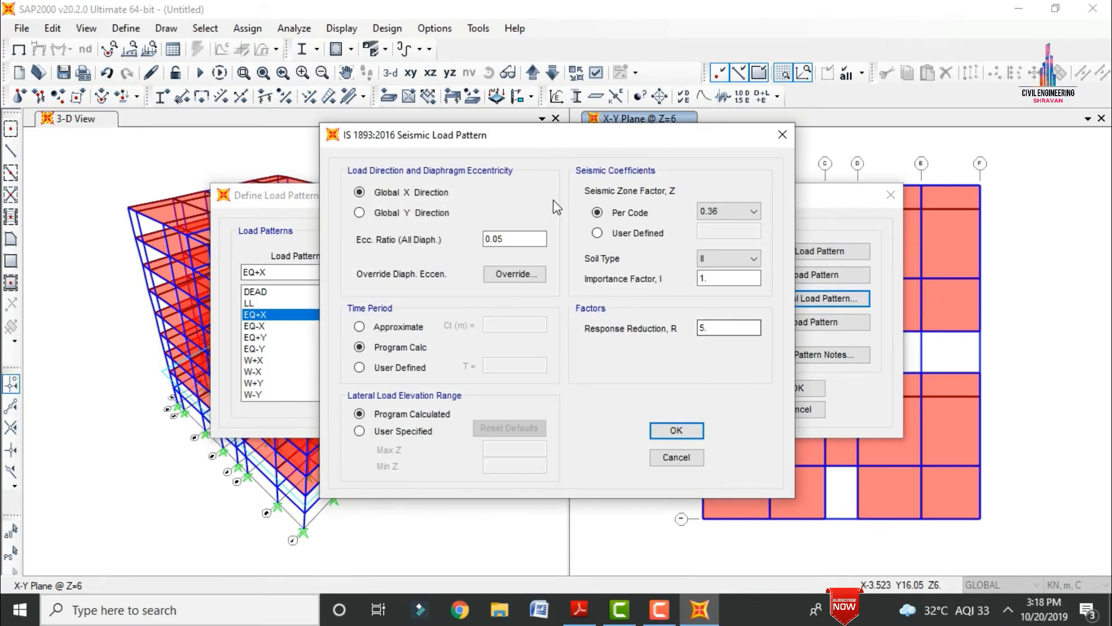
pyautogui.click(733, 213)
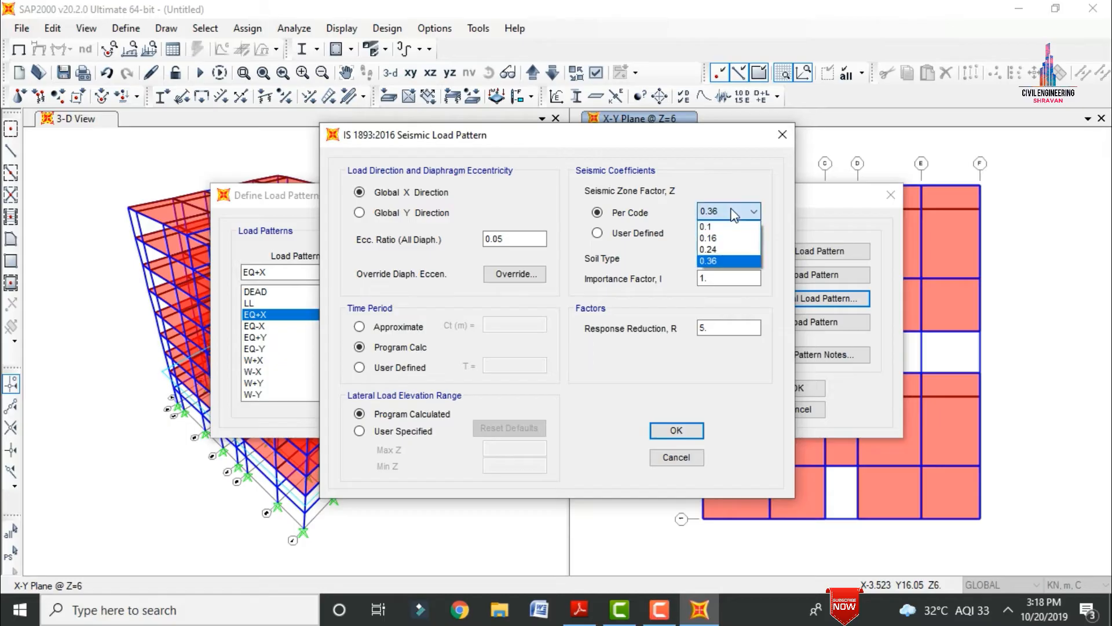
pyautogui.click(720, 212)
pyautogui.click(720, 212)
pyautogui.click(724, 214)
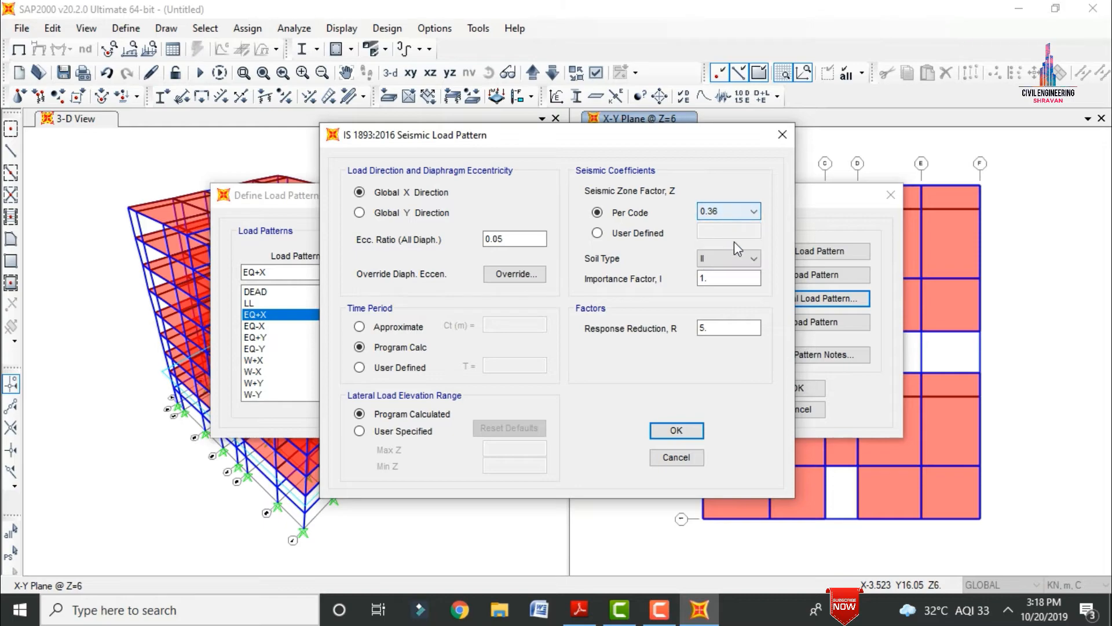
pyautogui.click(737, 259)
pyautogui.click(738, 261)
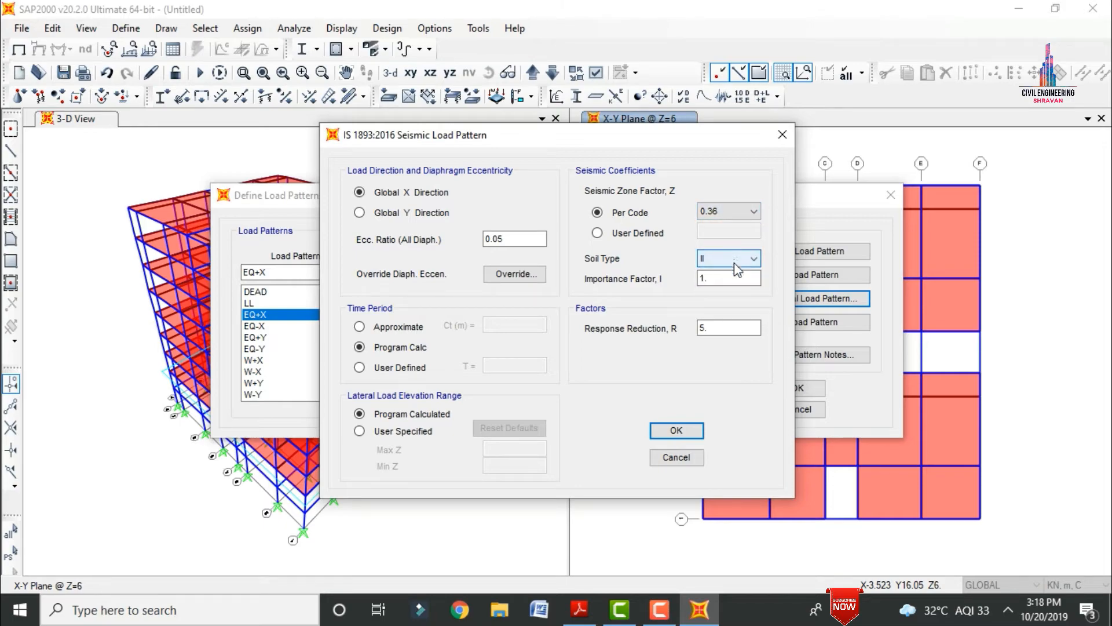
pyautogui.click(676, 430)
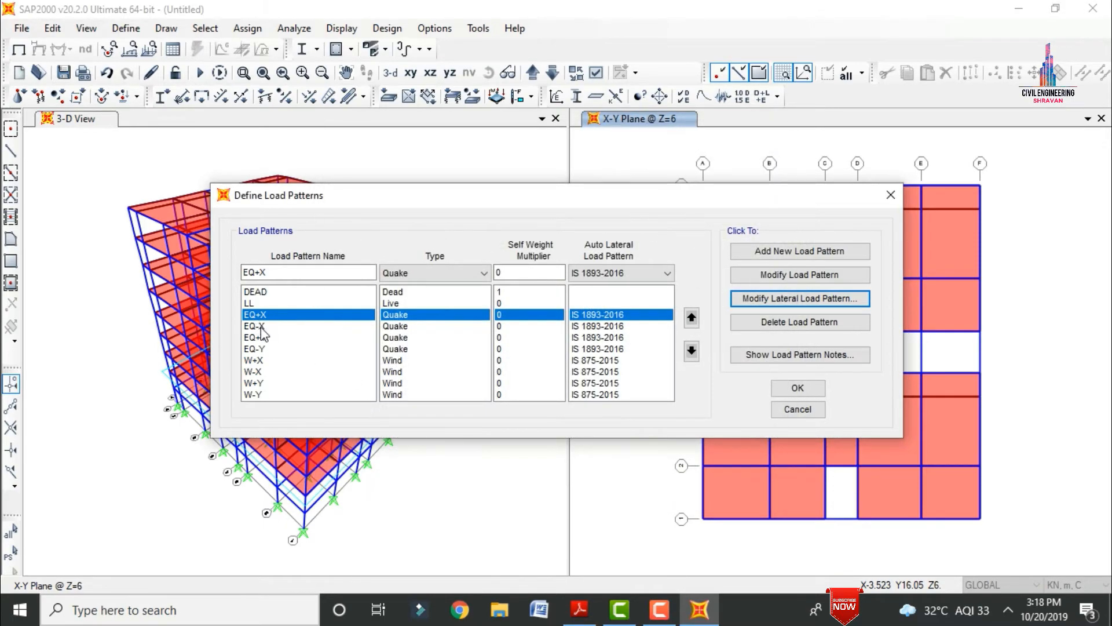
# Step: Define the EQ-X lateral seismic load in the Global X direction with zone factor 0.36
pyautogui.click(488, 325)
pyautogui.click(791, 298)
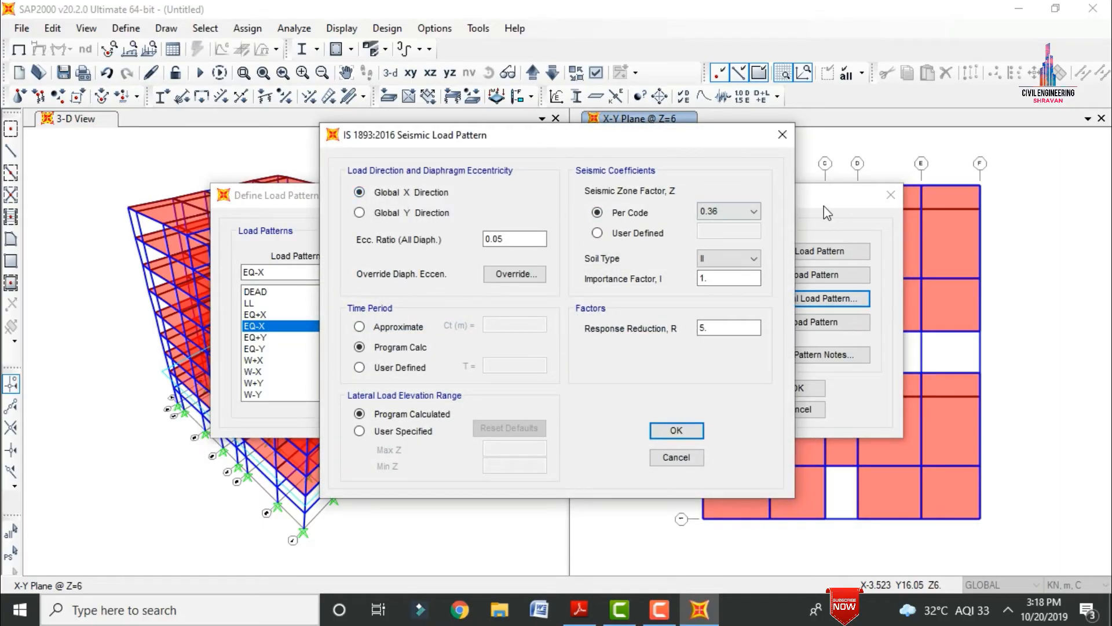
pyautogui.click(740, 212)
pyautogui.click(740, 213)
pyautogui.click(676, 431)
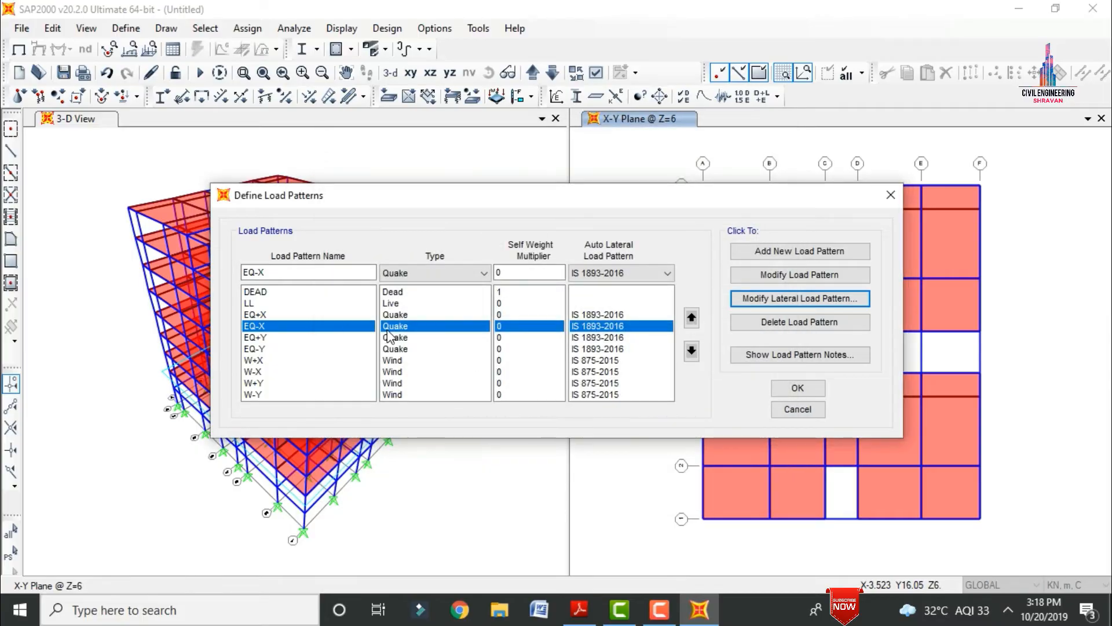
# Step: Set the lateral seismic load direction of both EQ+Y and EQ-Y to the Global Y direction
pyautogui.click(404, 339)
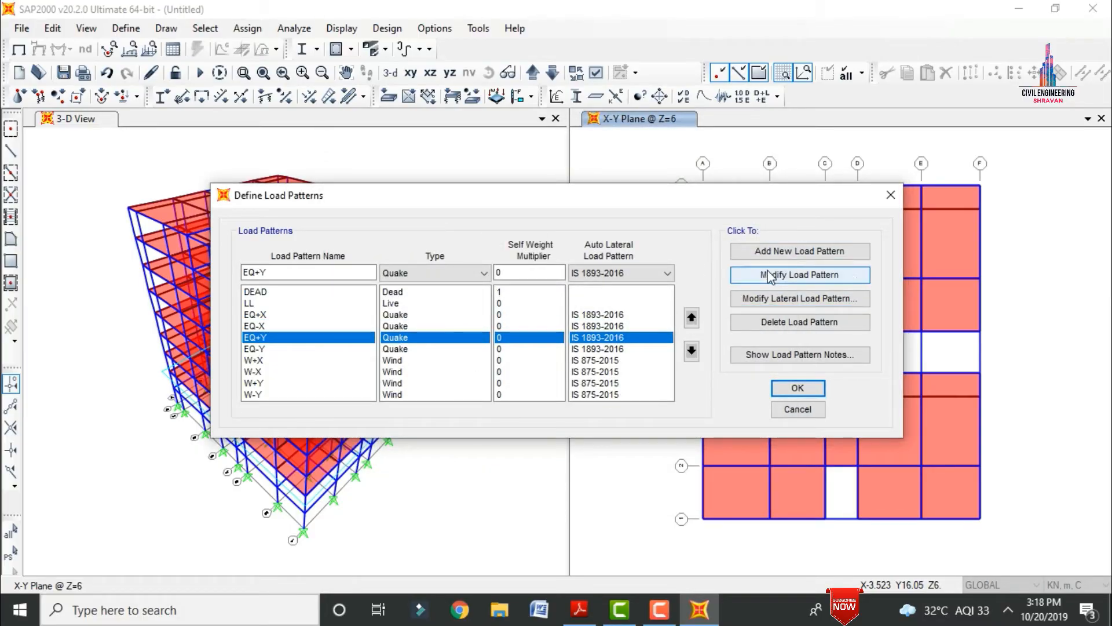
pyautogui.click(752, 300)
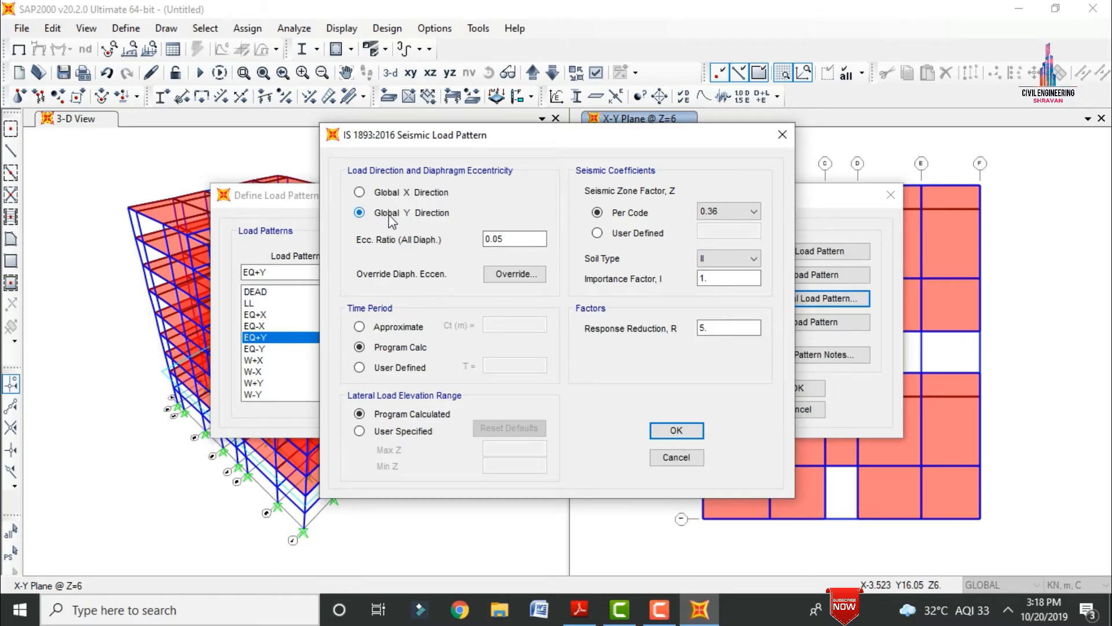
pyautogui.click(671, 432)
pyautogui.click(428, 349)
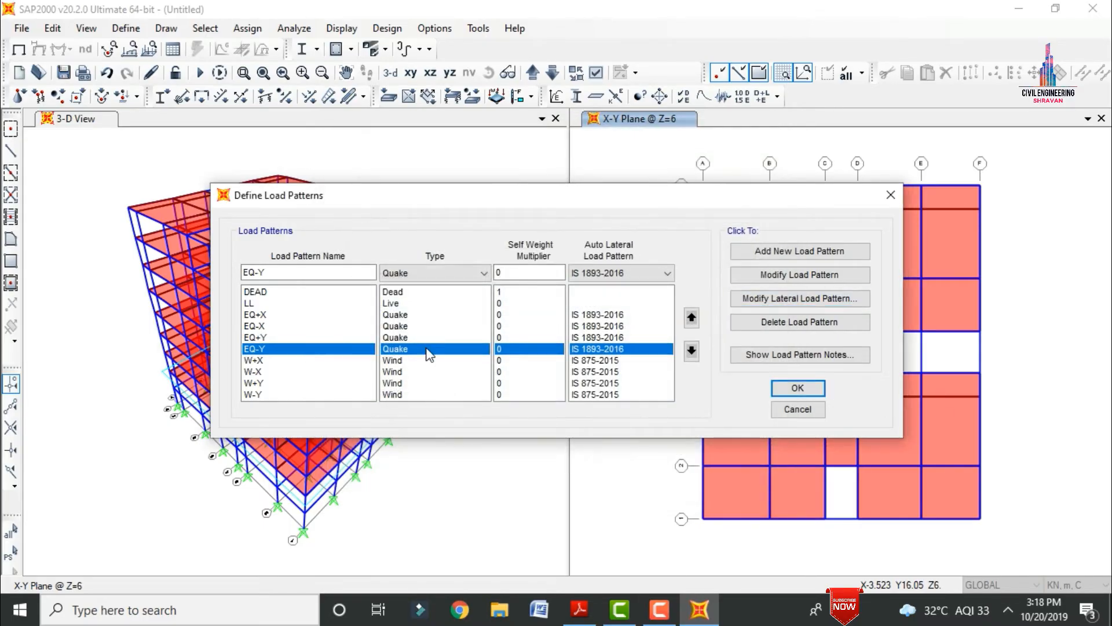
pyautogui.click(750, 299)
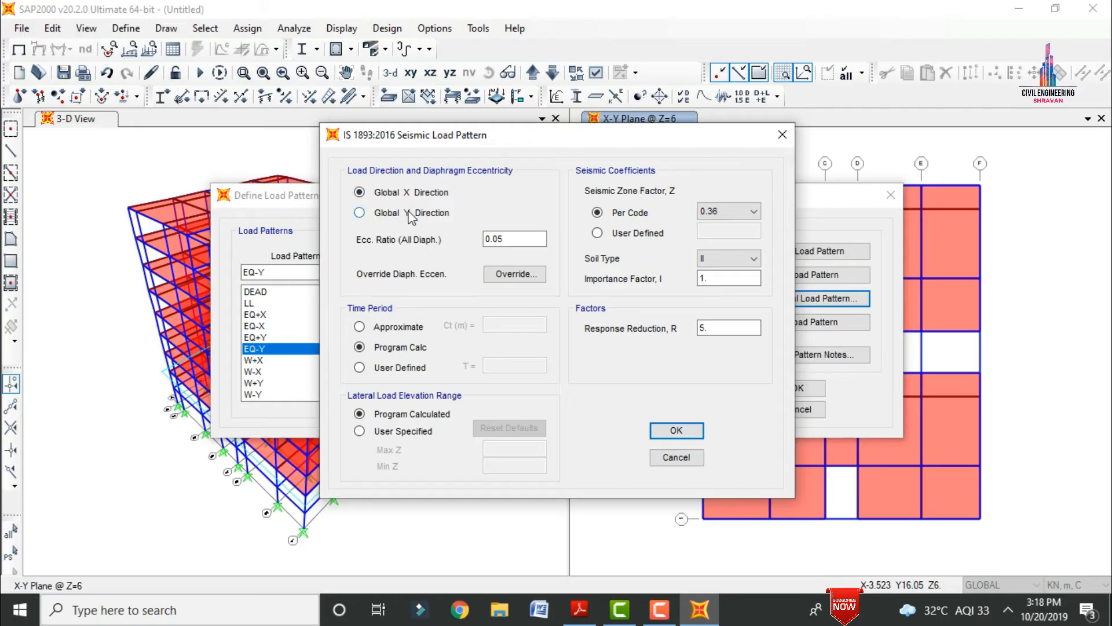
pyautogui.click(676, 430)
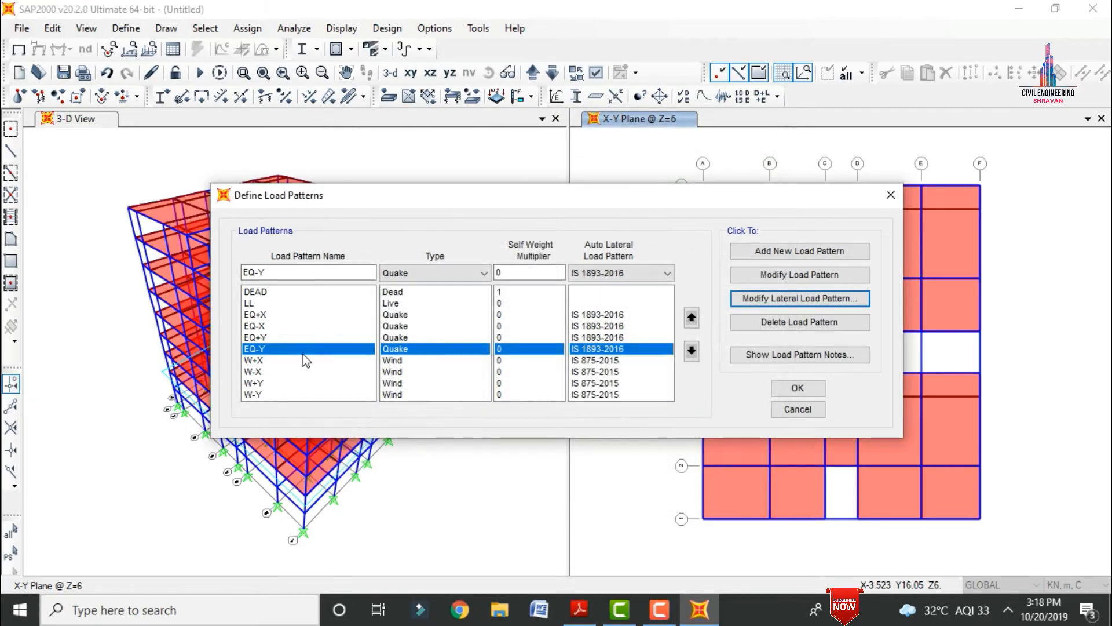
# Step: Set the W+X wind load to a wind speed of 44 m/s and terrain category 4
pyautogui.click(256, 359)
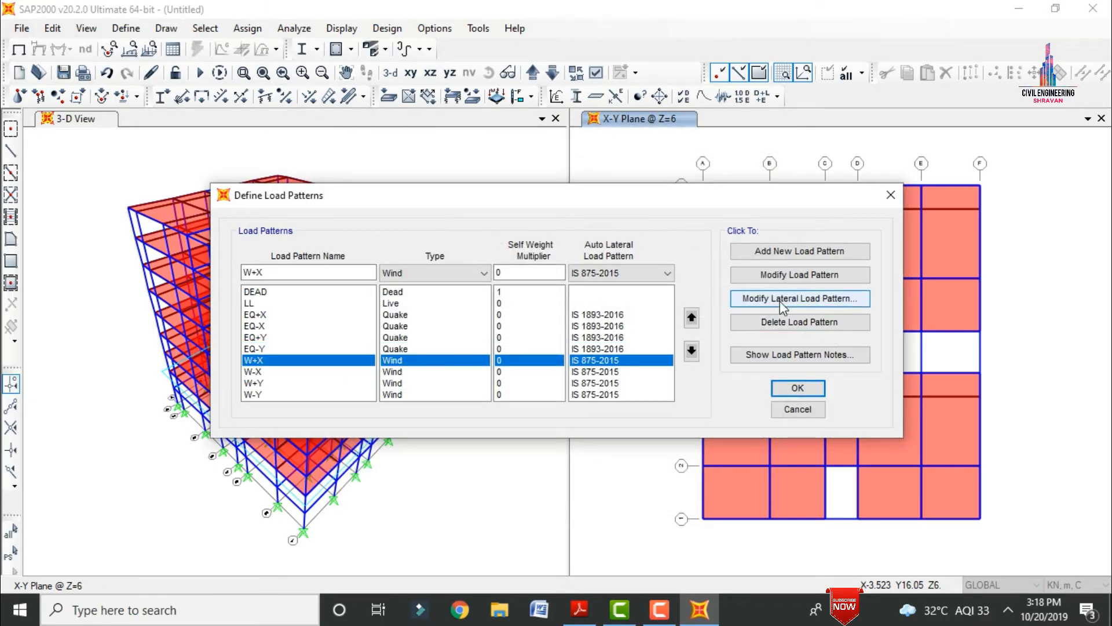
pyautogui.click(800, 298)
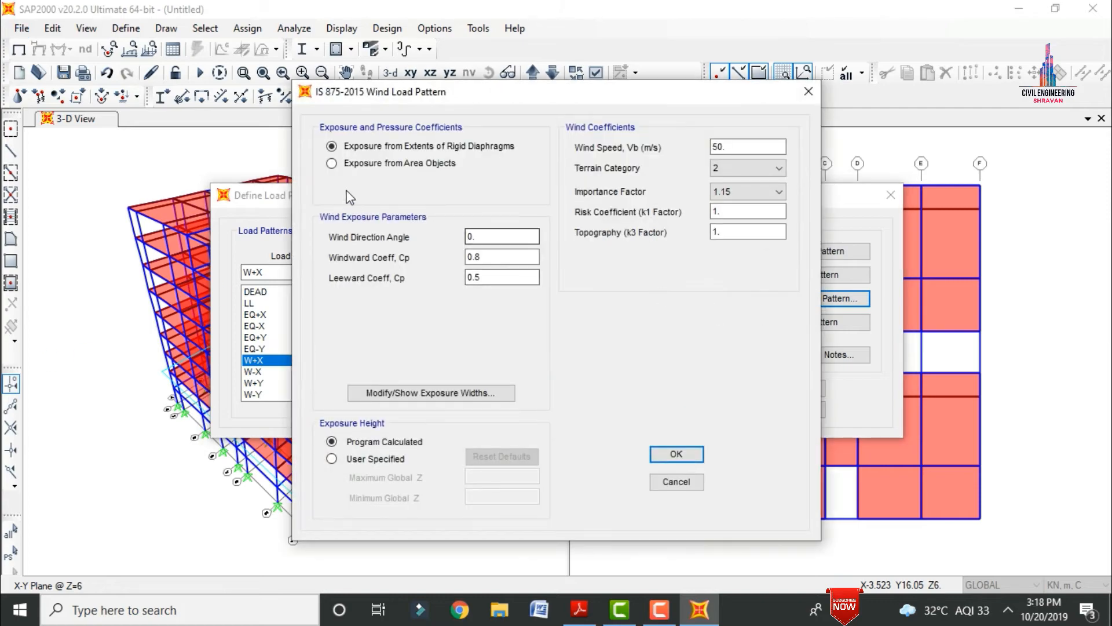
pyautogui.doubleClick(725, 147)
pyautogui.write('44')
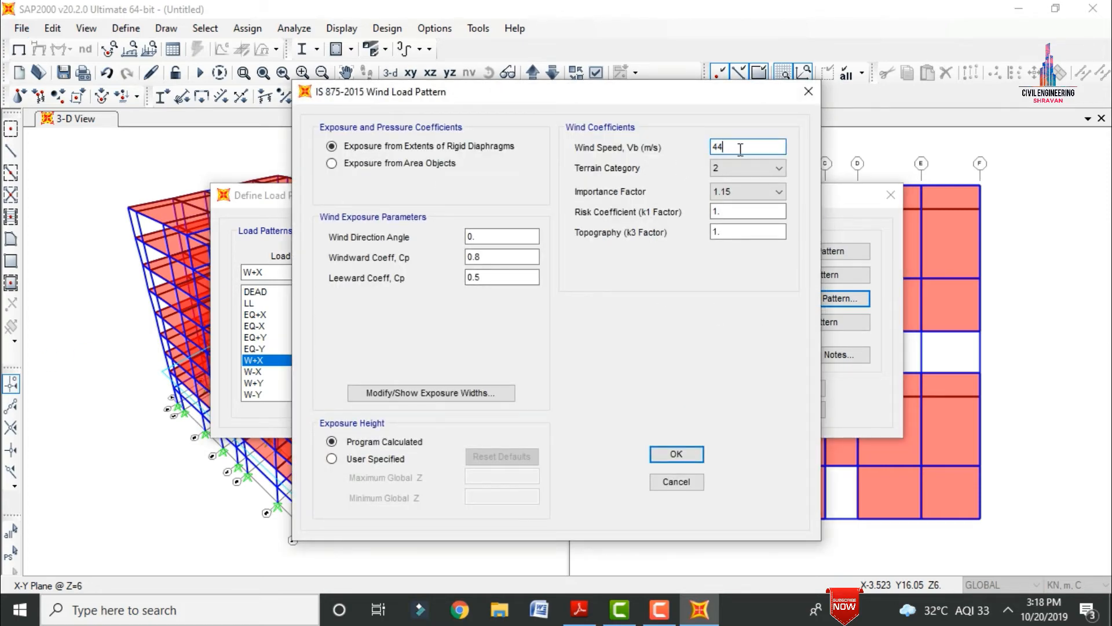
pyautogui.click(736, 170)
pyautogui.click(724, 214)
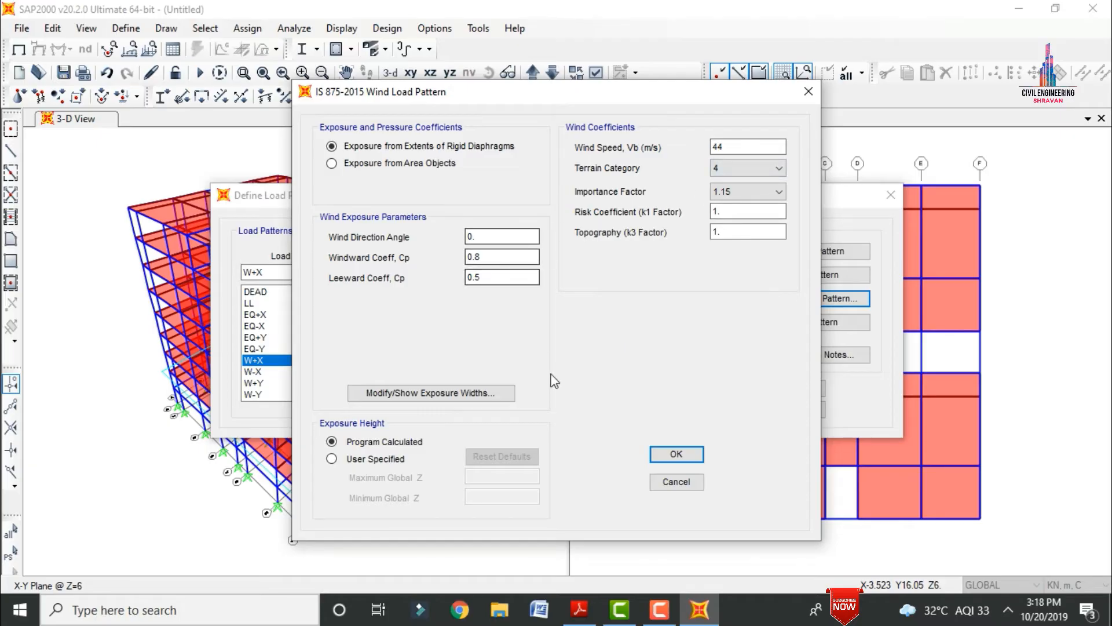
pyautogui.click(675, 453)
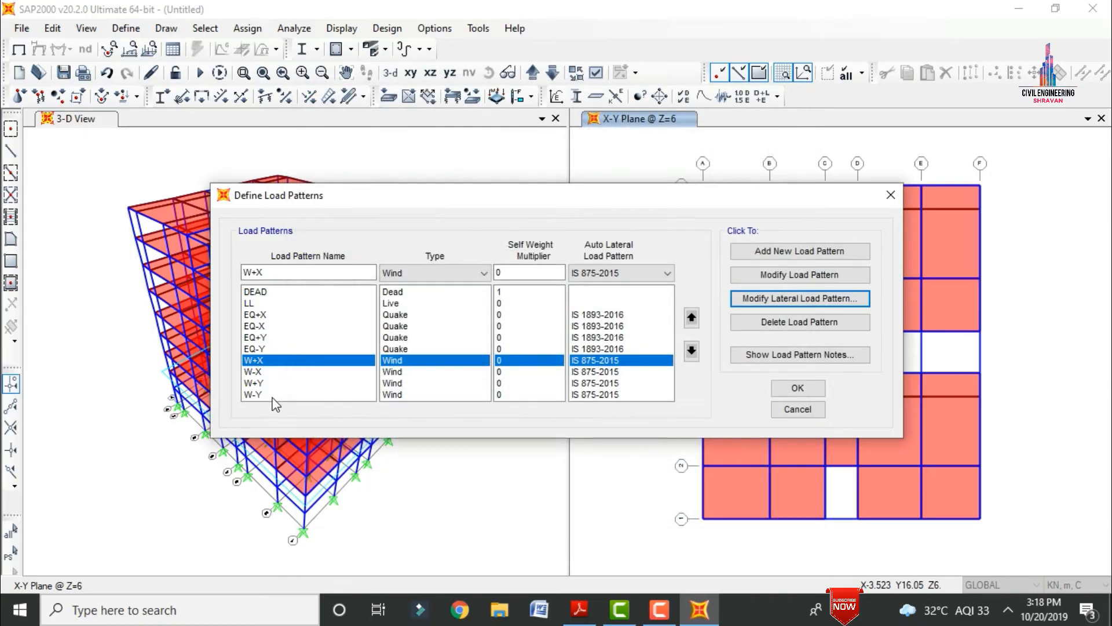
# Step: Set the W-X wind load to a wind speed of 44 m/s, terrain category 4 and wind direction angle 180
pyautogui.click(255, 371)
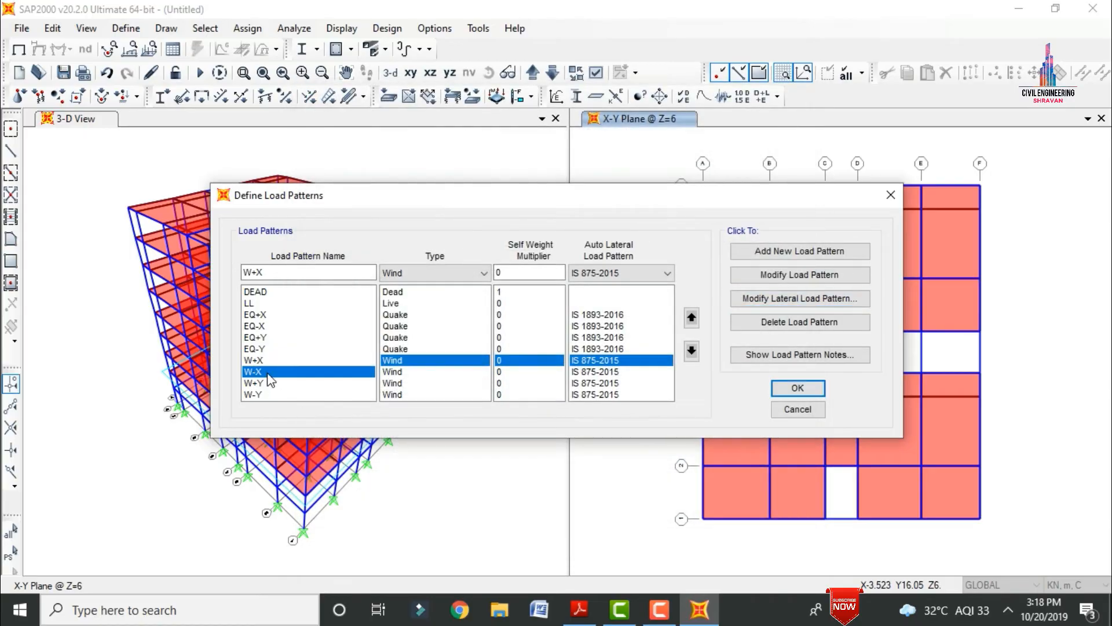
pyautogui.click(764, 299)
pyautogui.doubleClick(748, 147)
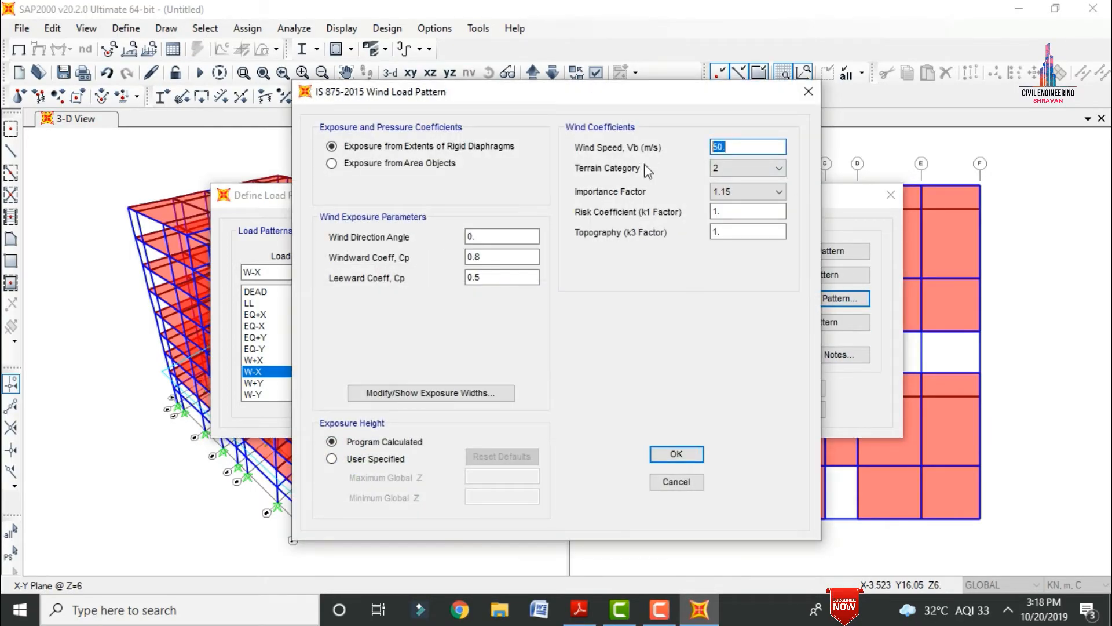
pyautogui.write('44')
pyautogui.click(716, 168)
pyautogui.click(728, 213)
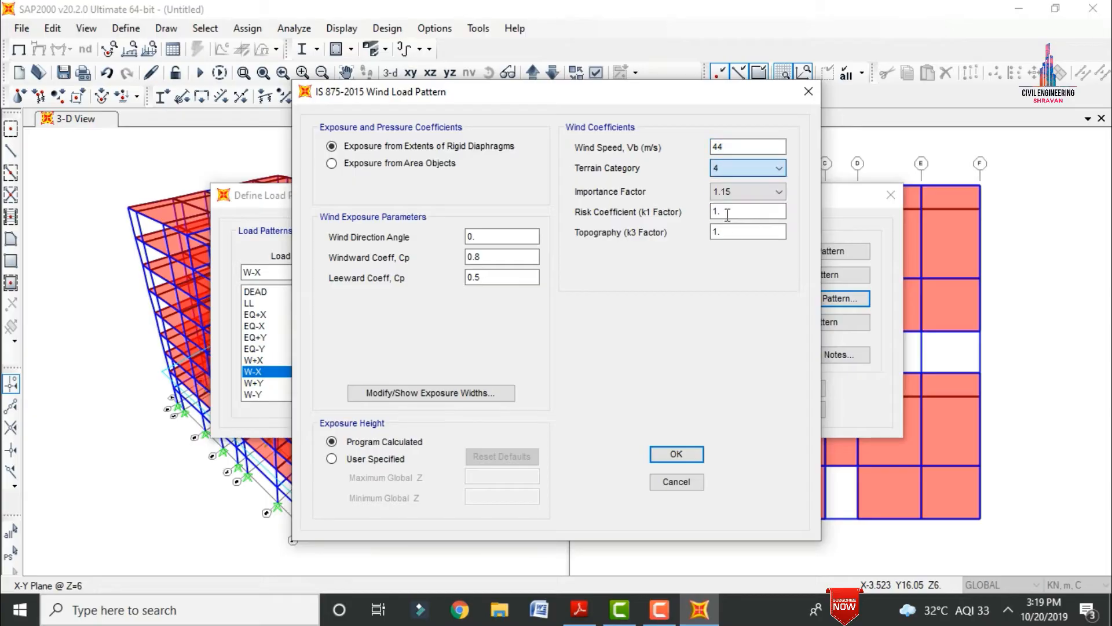
pyautogui.doubleClick(487, 236)
pyautogui.write('18')
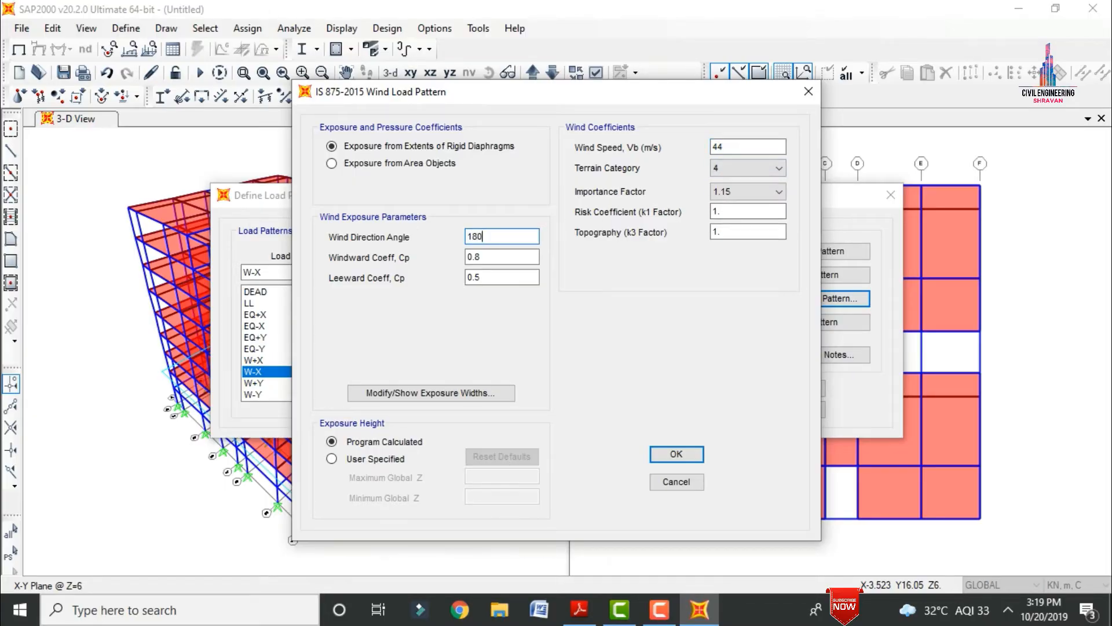
pyautogui.press('Return')
# Step: Set the W+Y wind load to a wind speed of 44 m/s, terrain category 4 and wind direction angle 90
pyautogui.click(605, 383)
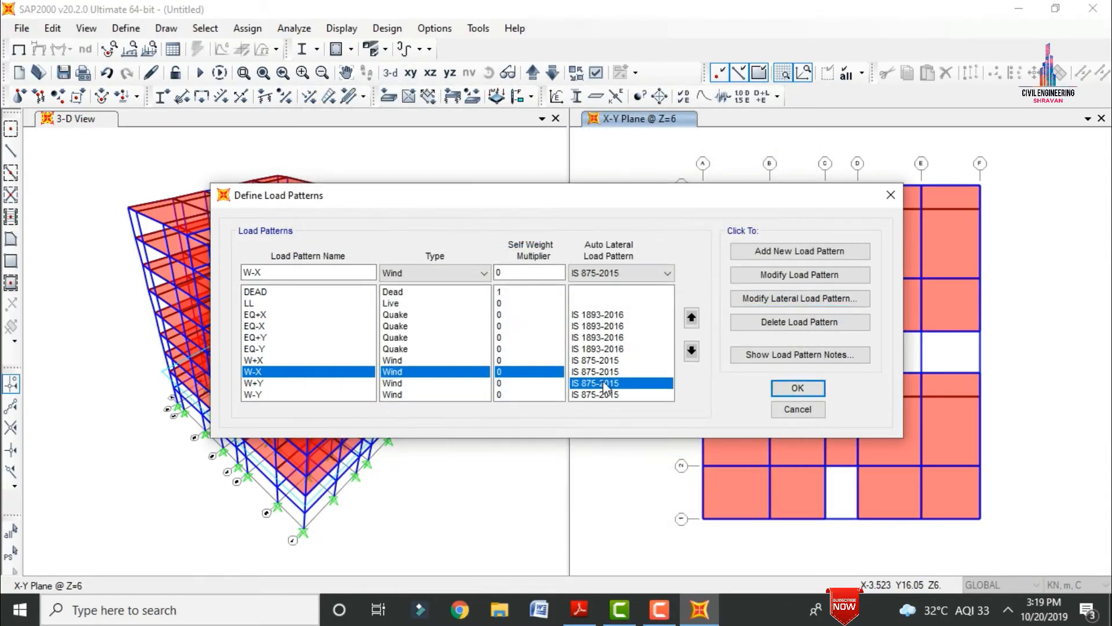
pyautogui.click(766, 301)
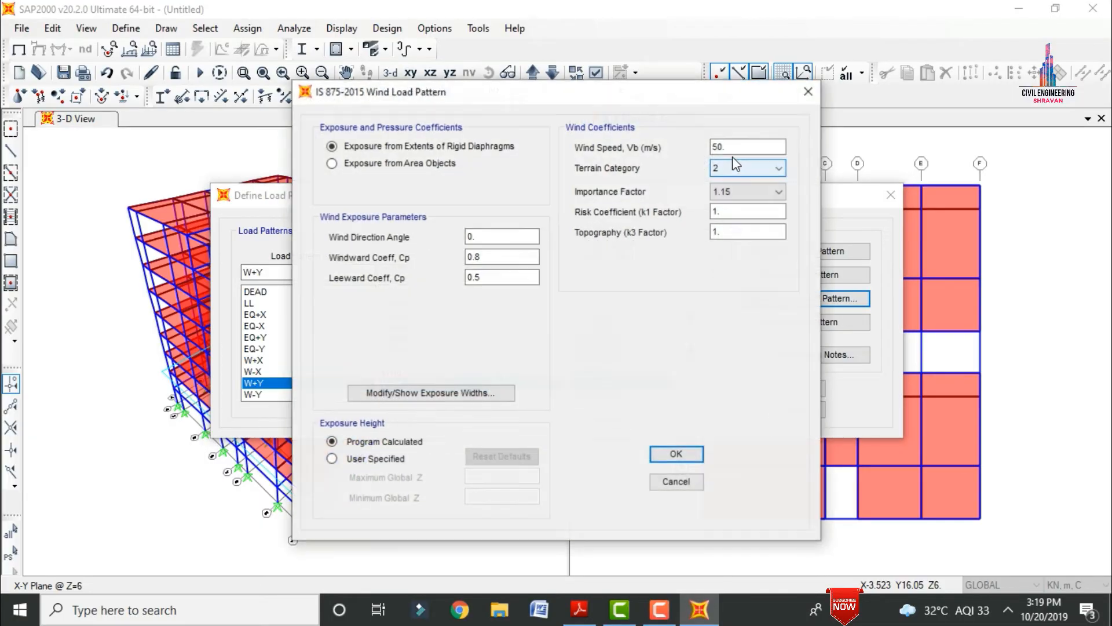
pyautogui.click(747, 168)
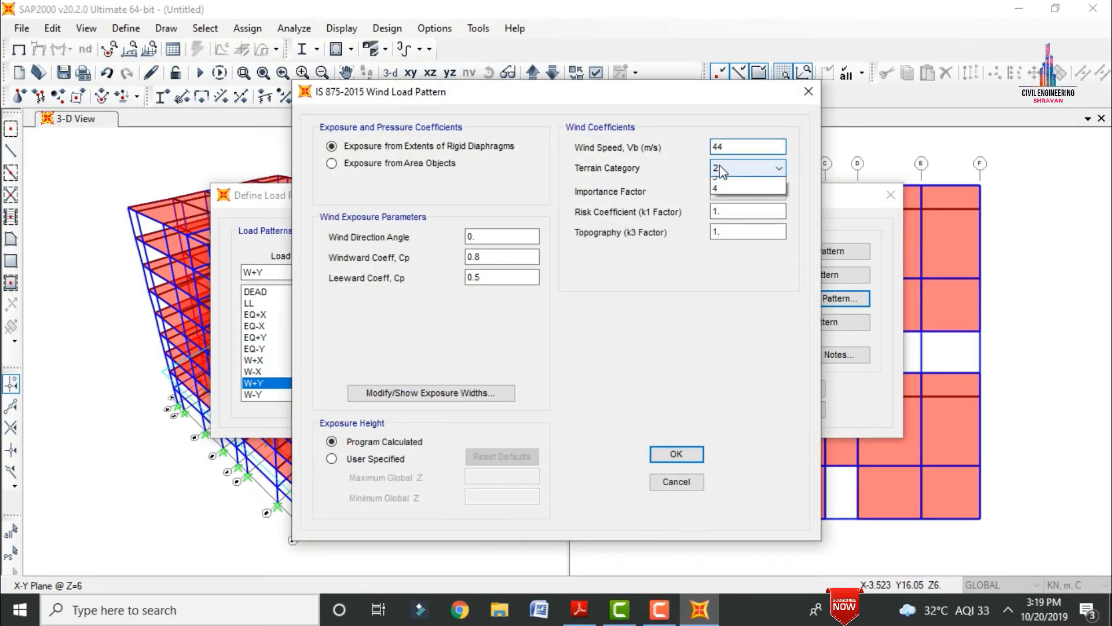
pyautogui.click(747, 219)
pyautogui.doubleClick(490, 234)
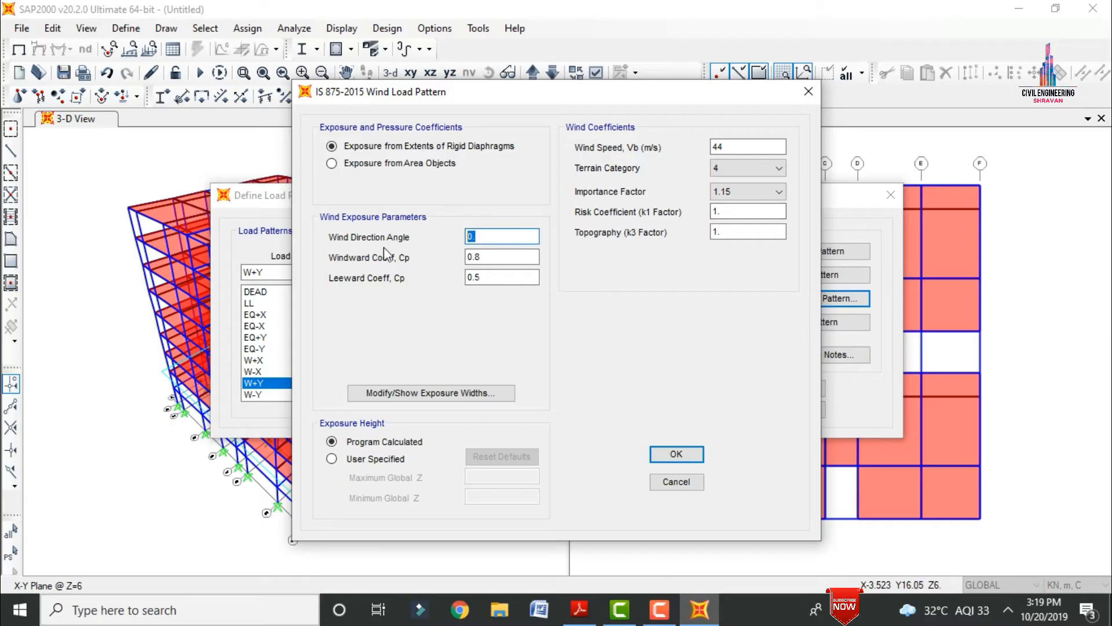
pyautogui.write('90')
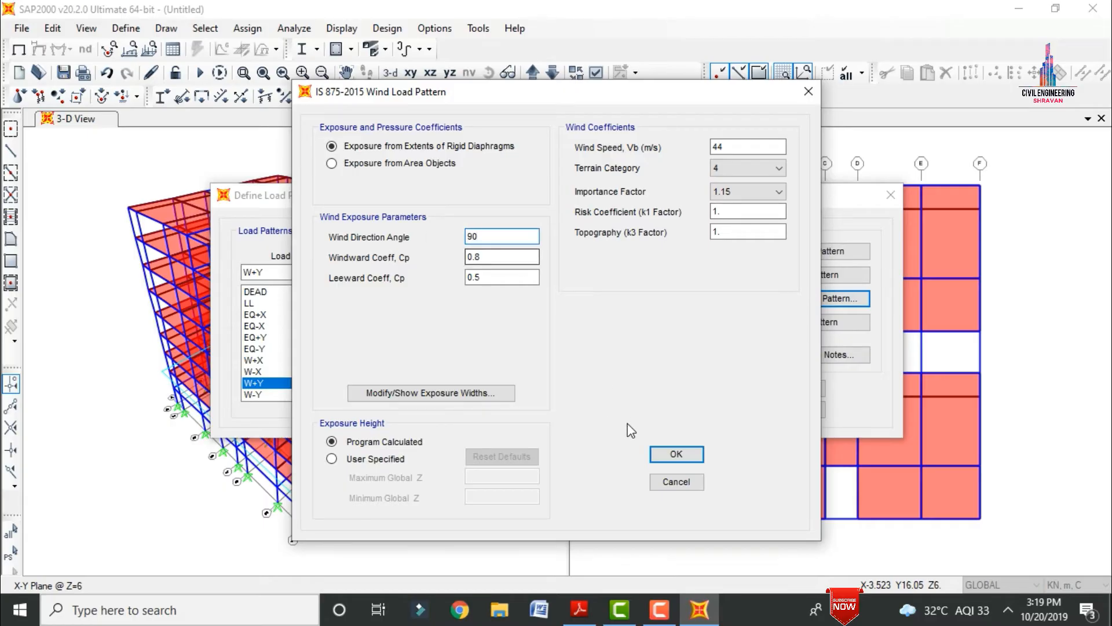
pyautogui.click(676, 455)
# Step: Set the W-Y wind load to a wind speed of 44 m/s, terrain category 4 and wind direction angle 270, and accept the load patterns
pyautogui.click(255, 396)
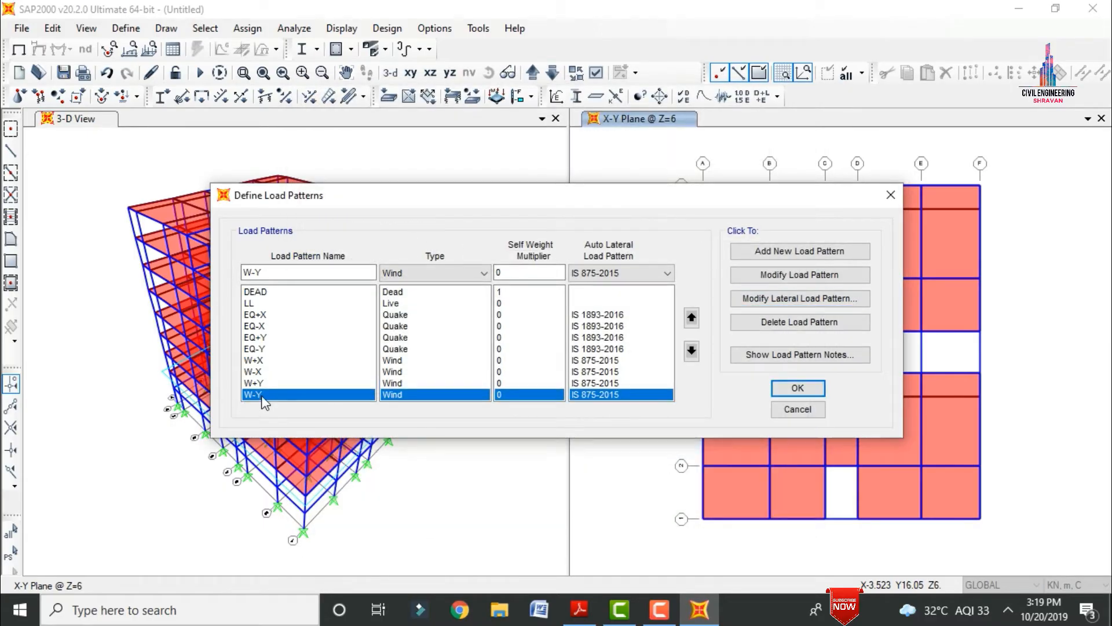
pyautogui.click(794, 299)
pyautogui.doubleClick(748, 147)
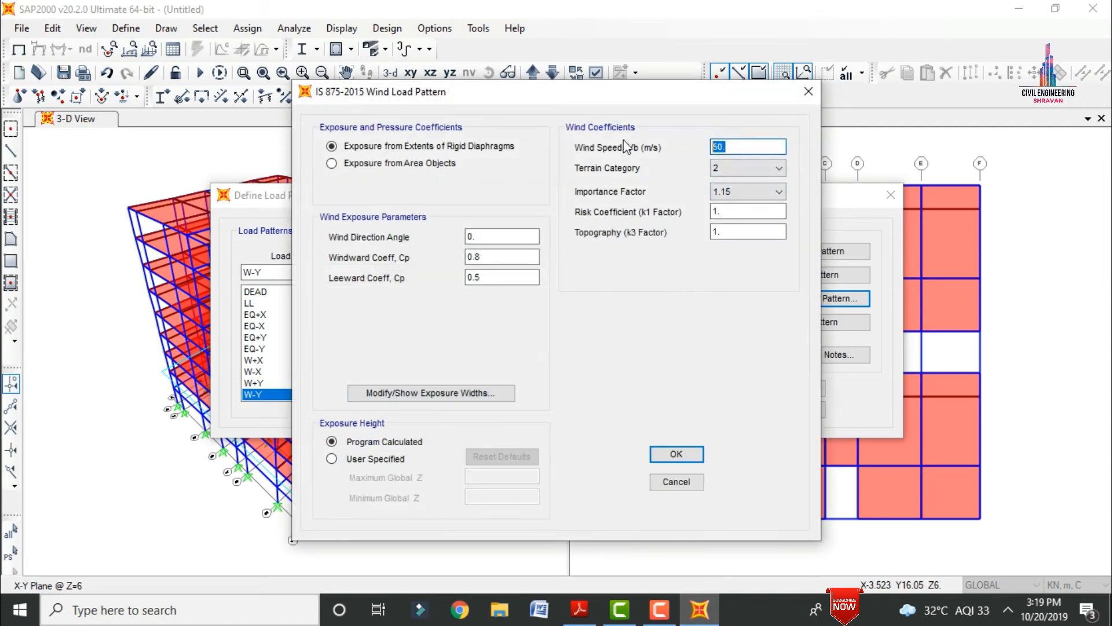
pyautogui.write('44')
pyautogui.click(734, 168)
pyautogui.click(733, 219)
pyautogui.doubleClick(512, 237)
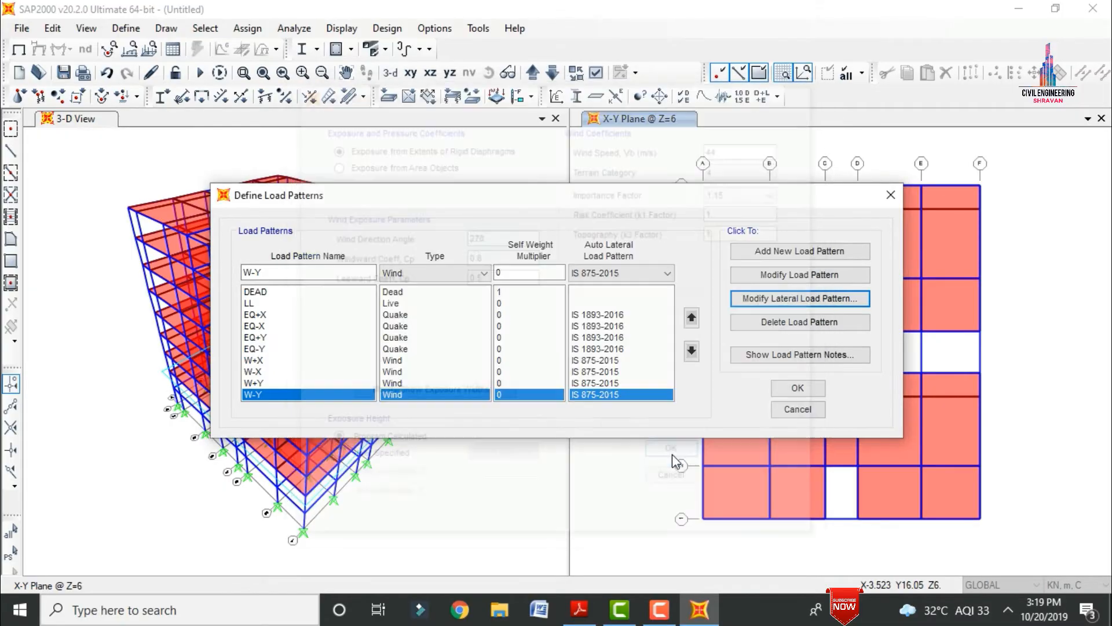
pyautogui.click(677, 454)
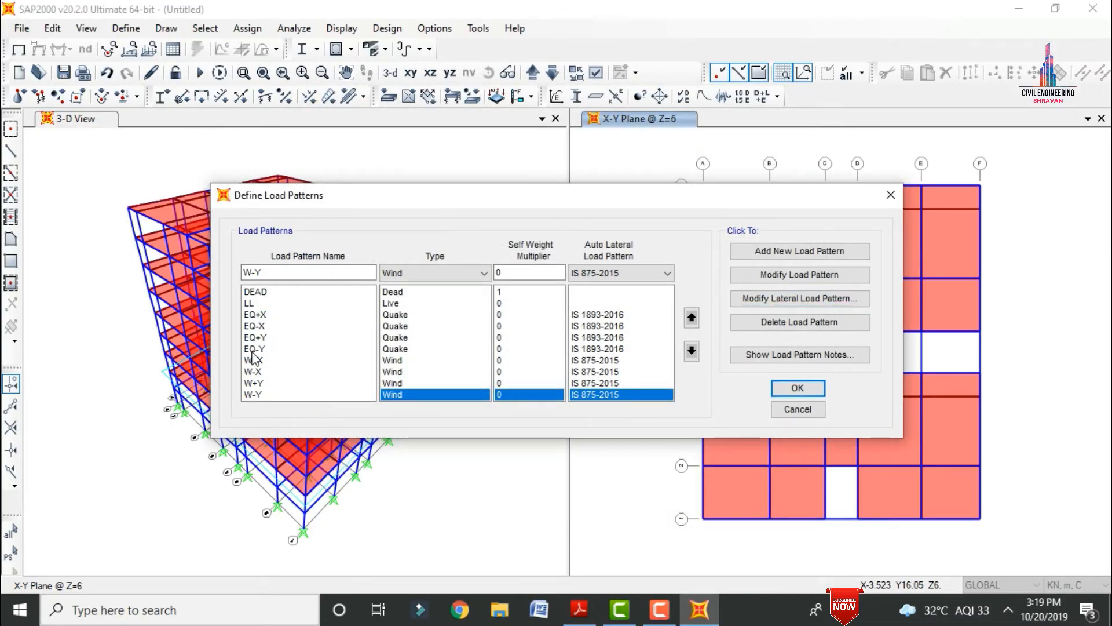
pyautogui.click(253, 371)
pyautogui.click(250, 316)
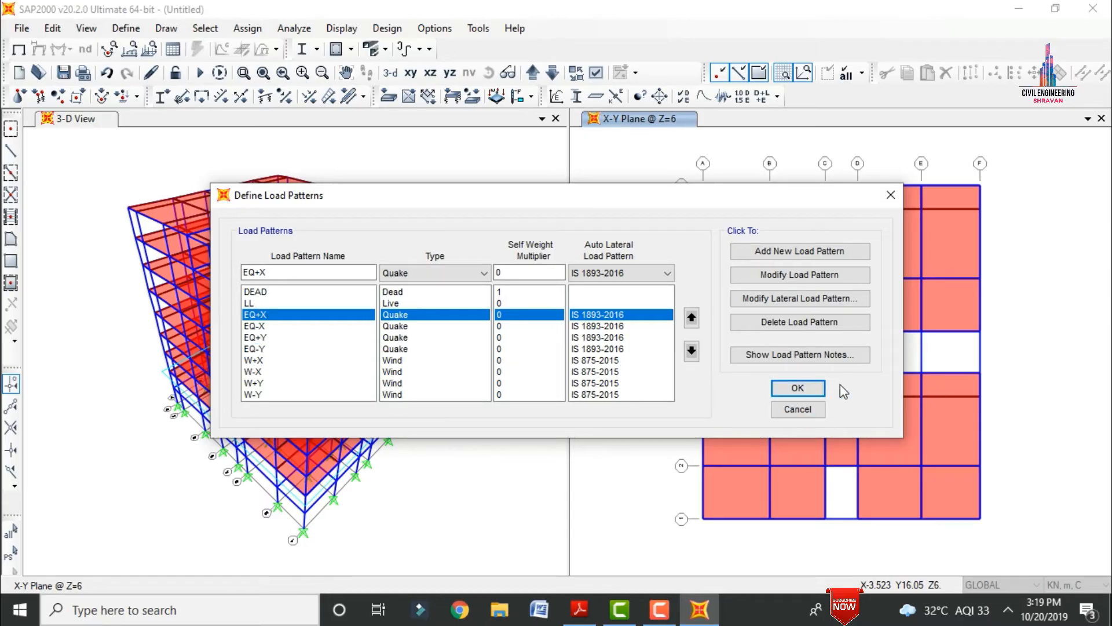
pyautogui.click(807, 387)
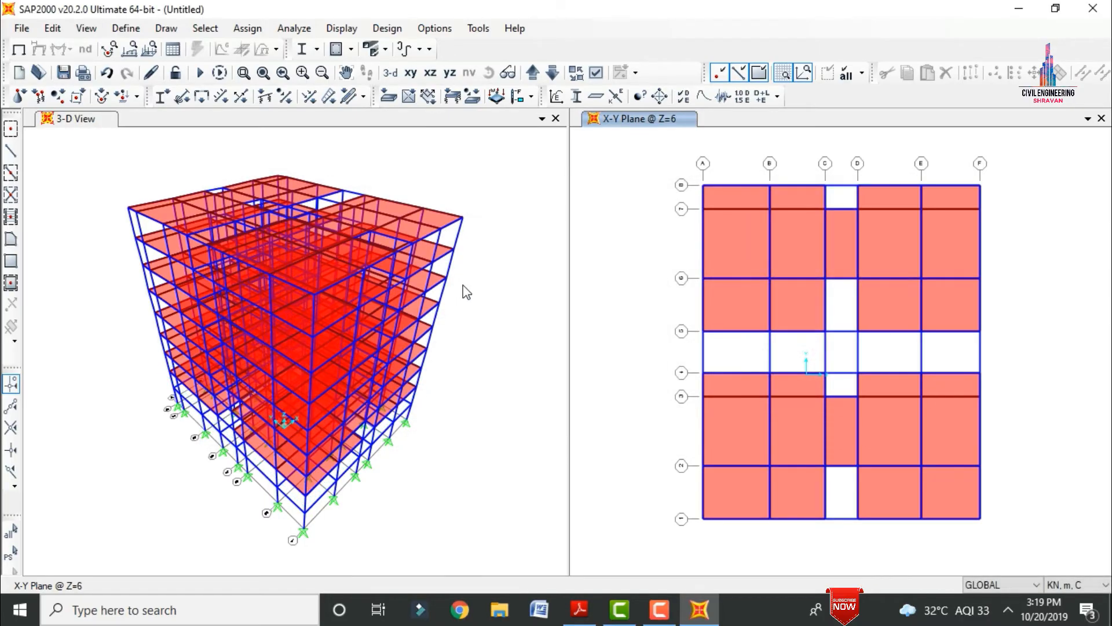
# Step: Add DEAD joint forces of 1 kN in global X, Y and Z and moments of 1 kN-m about each axis to the whole model
pyautogui.click(466, 291)
pyautogui.hotkey('ctrl', 'a')
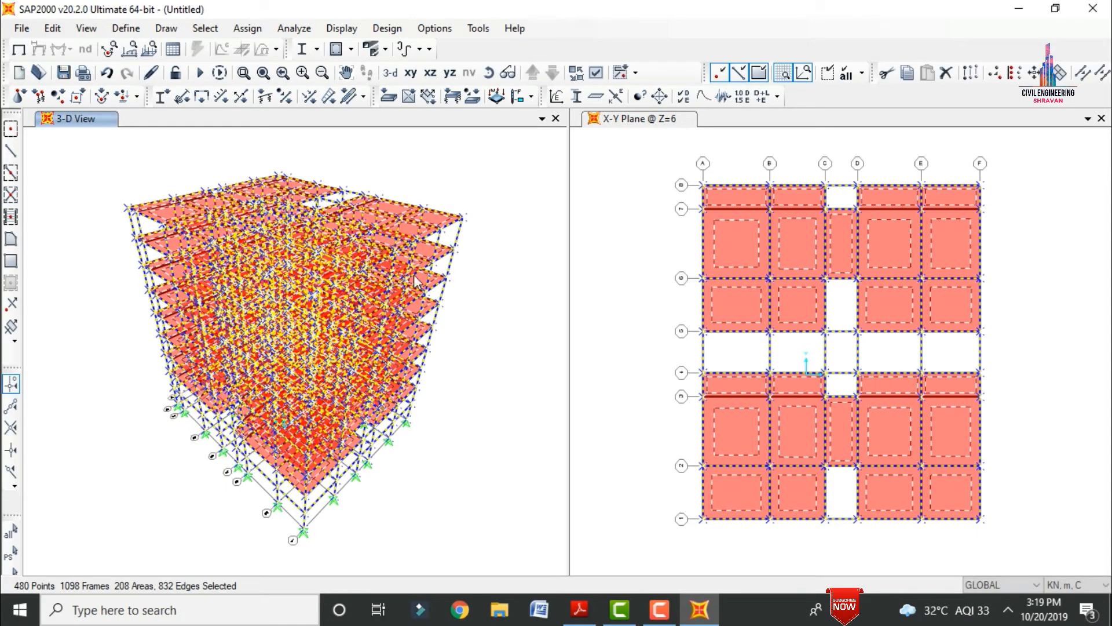
pyautogui.click(237, 28)
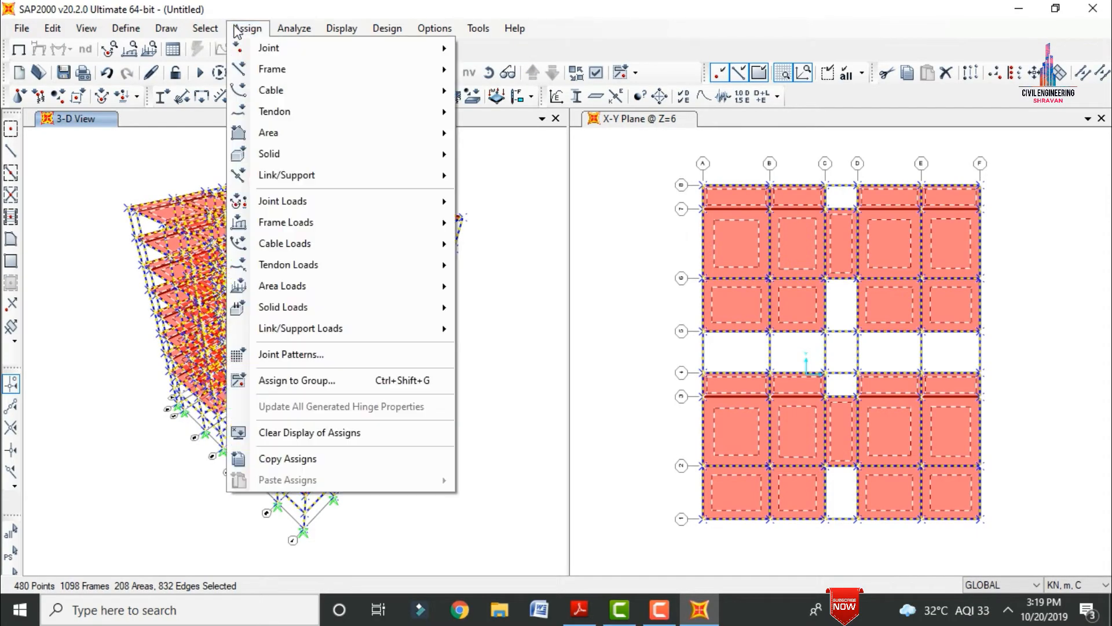
pyautogui.moveTo(296, 202)
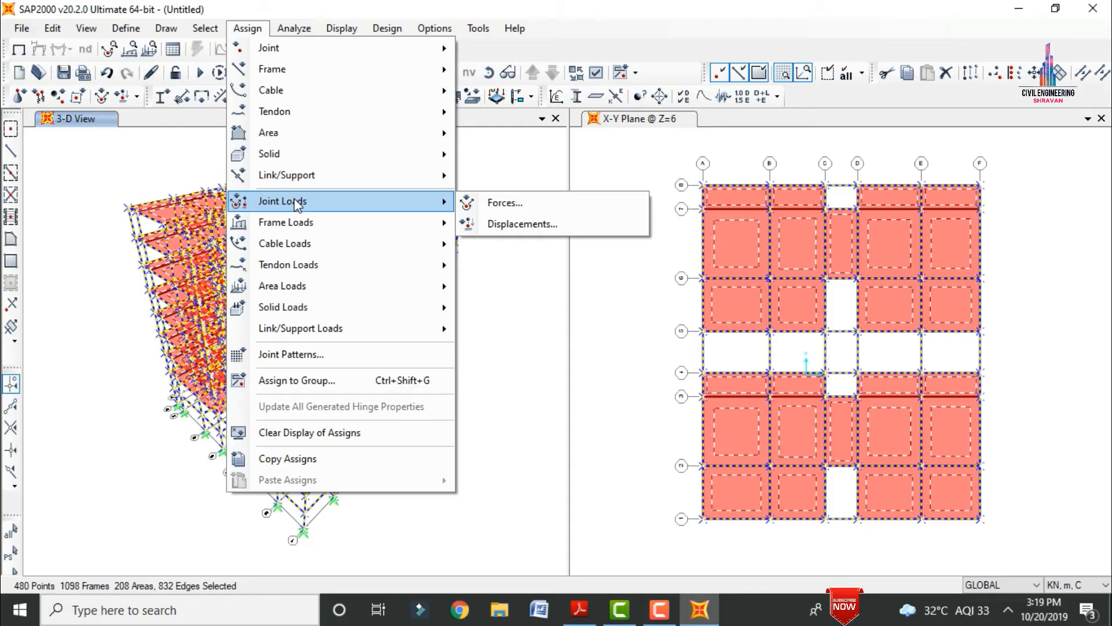
pyautogui.click(476, 204)
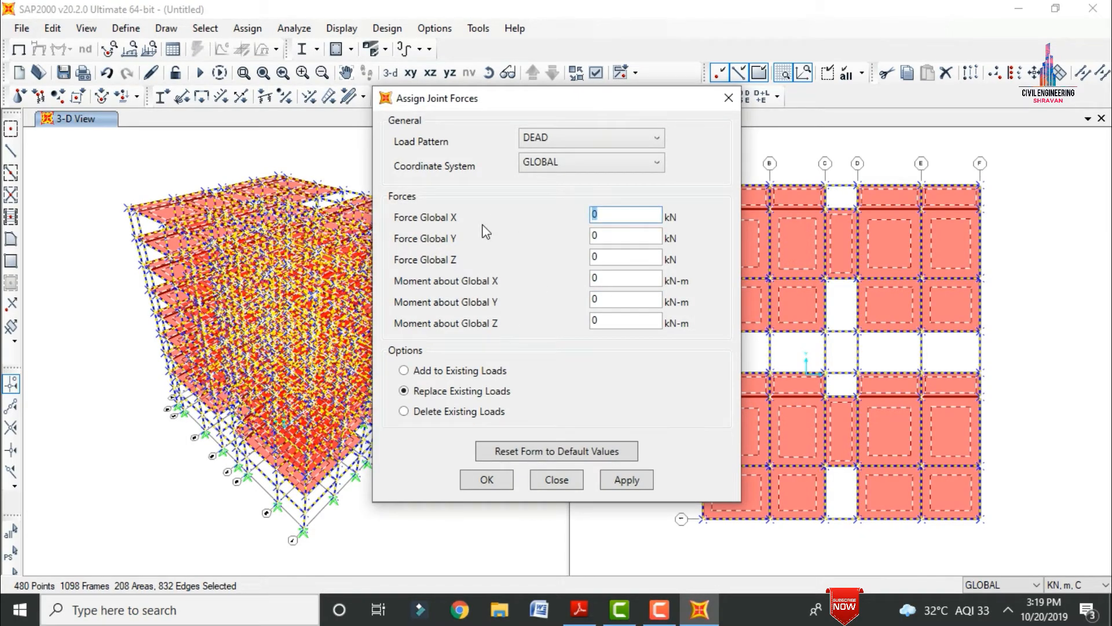
pyautogui.write('1\t1\t1\t1\t1')
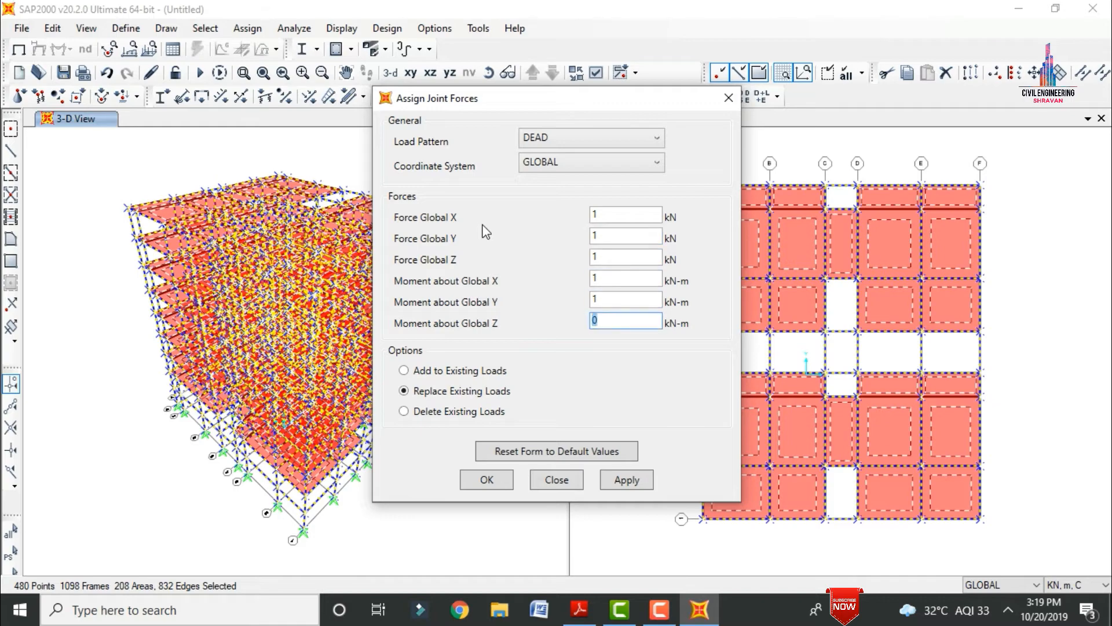
pyautogui.click(427, 371)
pyautogui.click(619, 479)
pyautogui.click(489, 479)
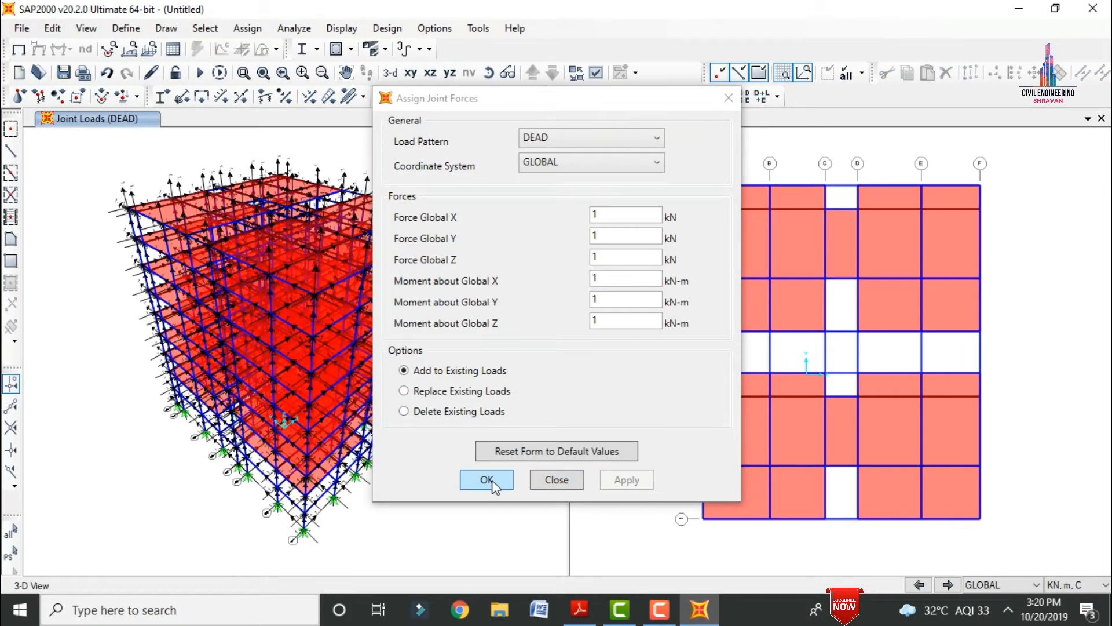
# Step: Select all frames with the B0.35X0.23 section property
pyautogui.click(223, 29)
pyautogui.moveTo(240, 55)
pyautogui.moveTo(418, 191)
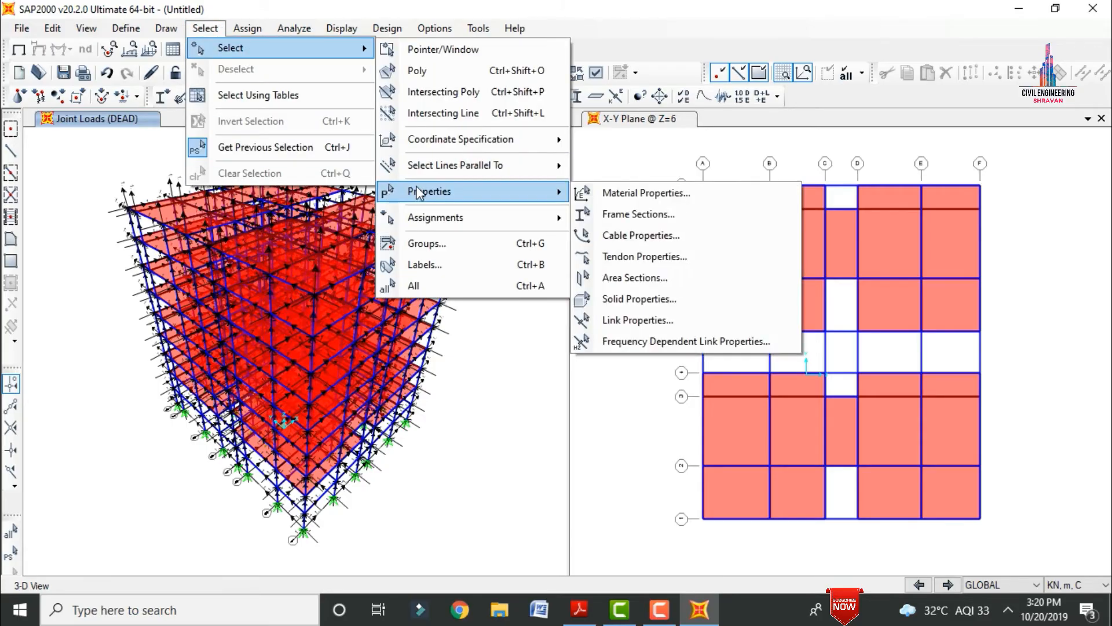
pyautogui.click(647, 213)
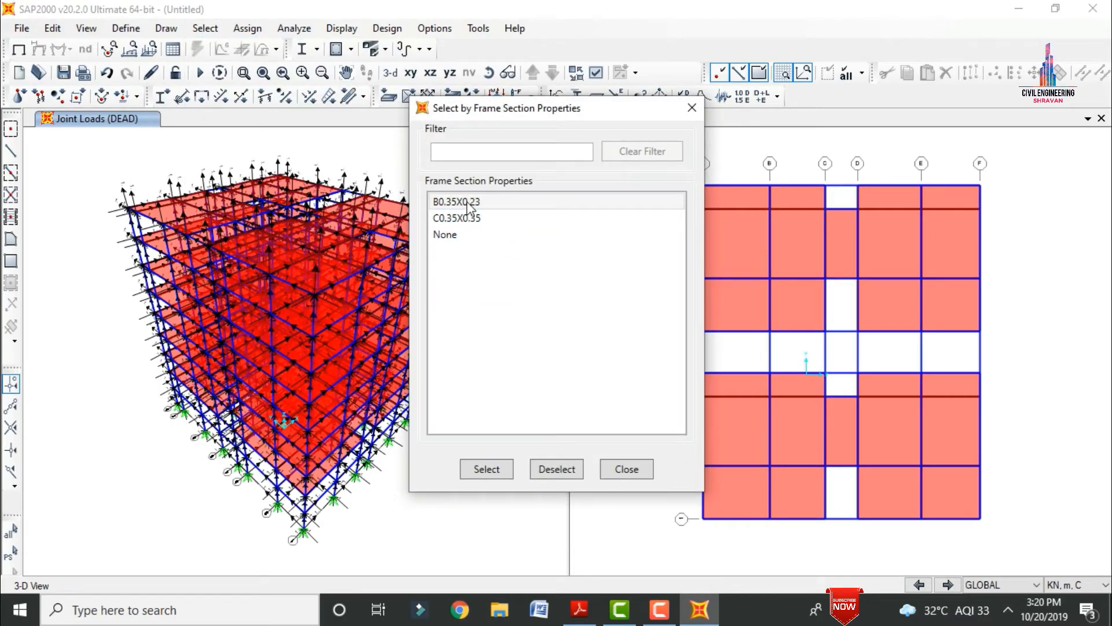
pyautogui.click(487, 469)
pyautogui.click(620, 466)
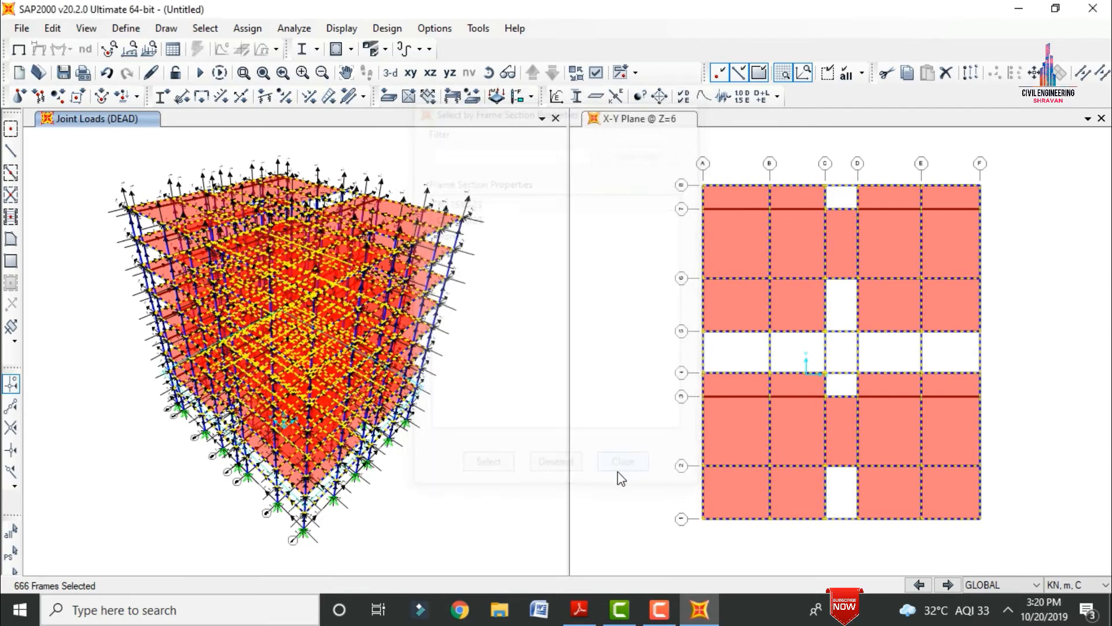
# Step: Switch to Calculator and work out the wall load as 0.23 × 20 × 3
pyautogui.click(250, 621)
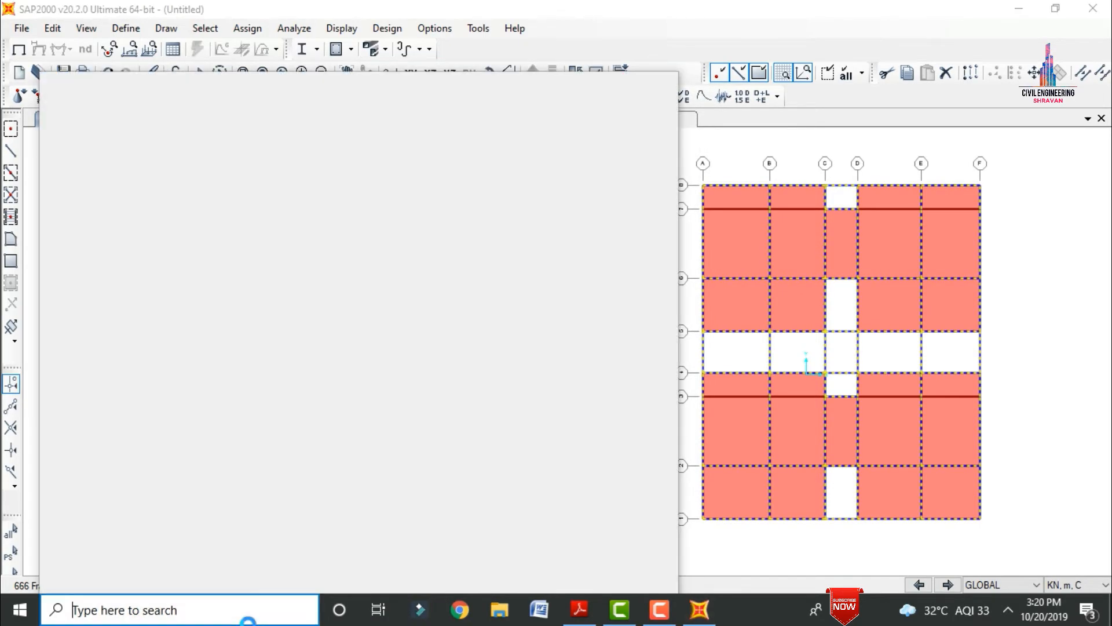
pyautogui.write('cal')
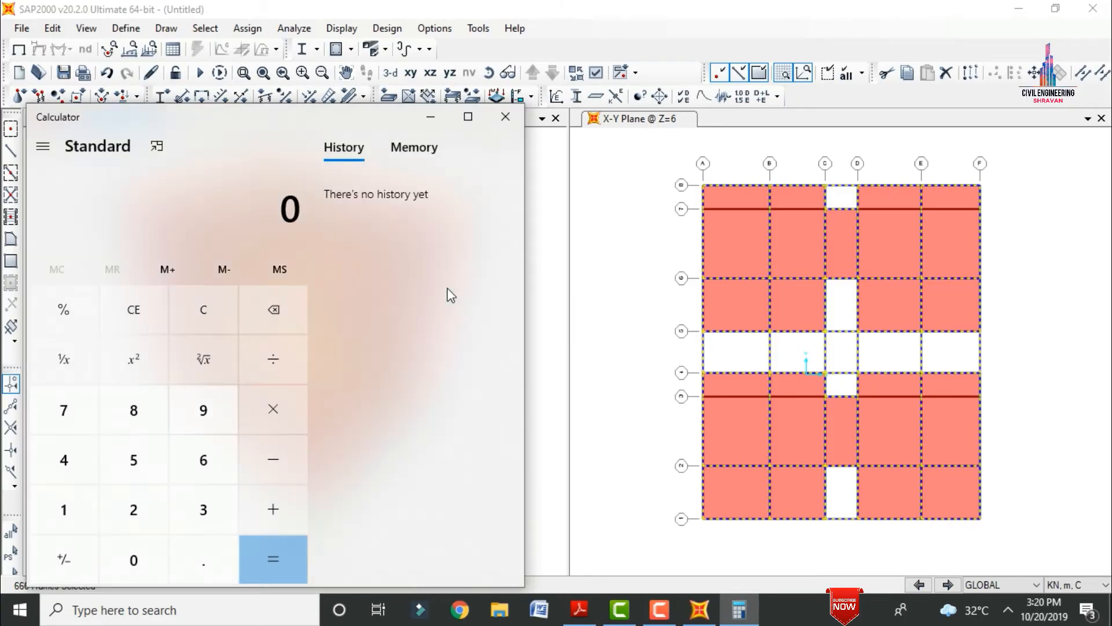
pyautogui.write('0.23')
pyautogui.write('*20')
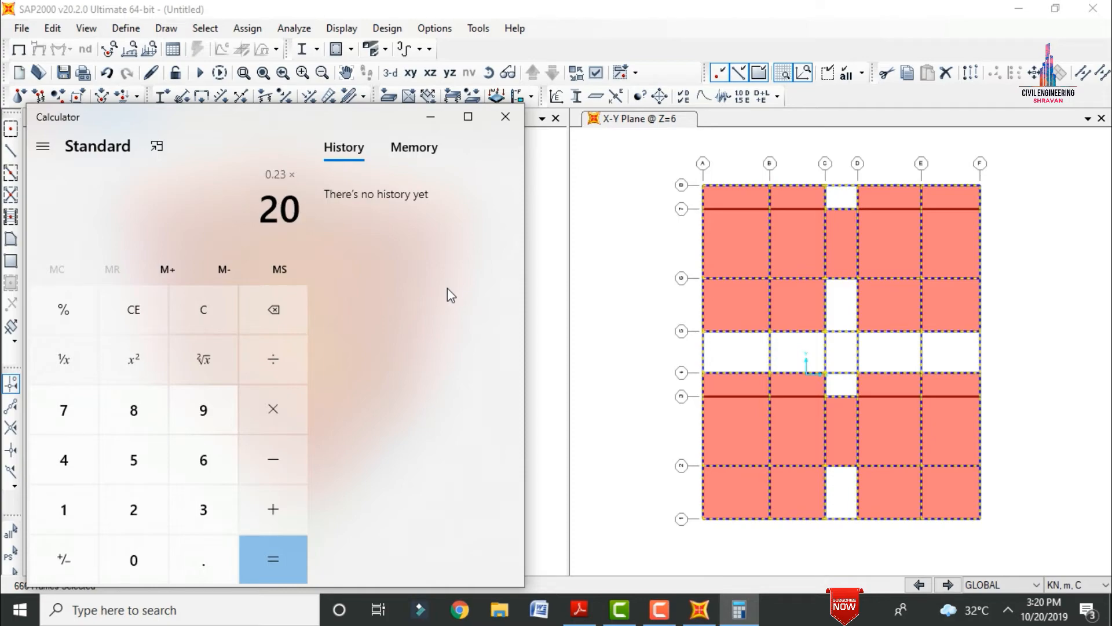
pyautogui.write('*3=')
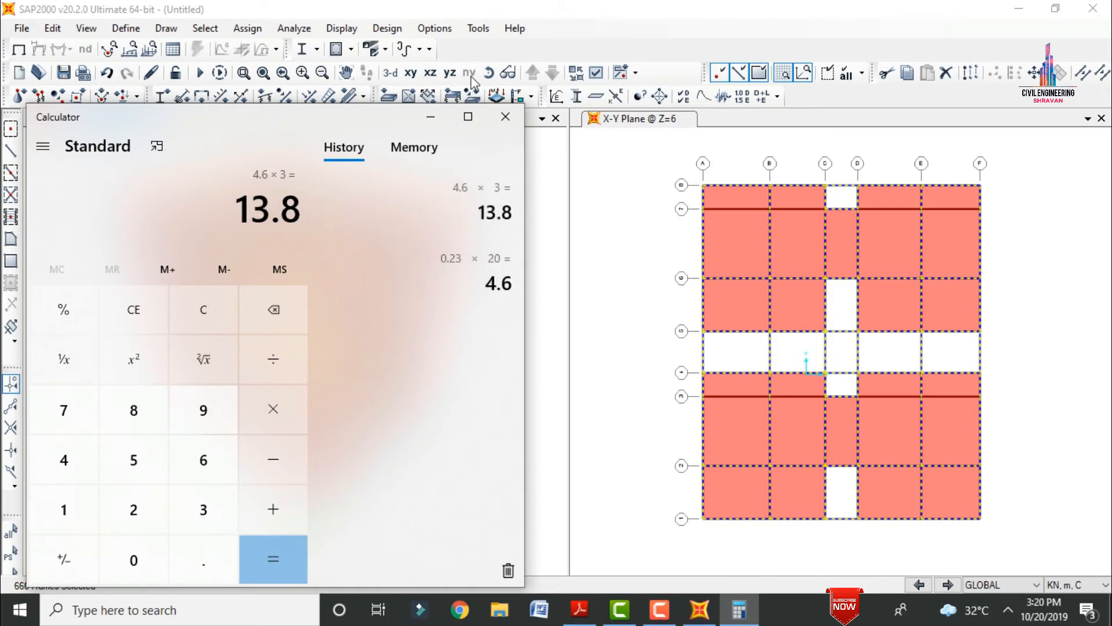
pyautogui.click(438, 118)
# Step: Assign a uniform distributed DEAD load of 13.8 kN/m in the gravity direction to the selected beams, adding to existing loads
pyautogui.click(247, 28)
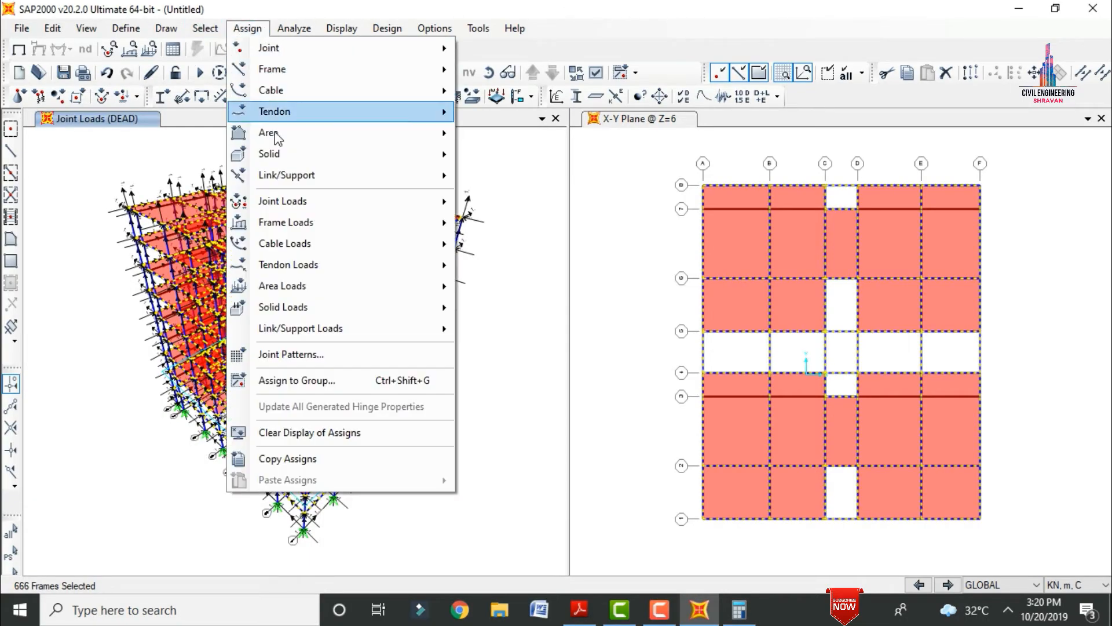
pyautogui.moveTo(296, 232)
pyautogui.click(509, 268)
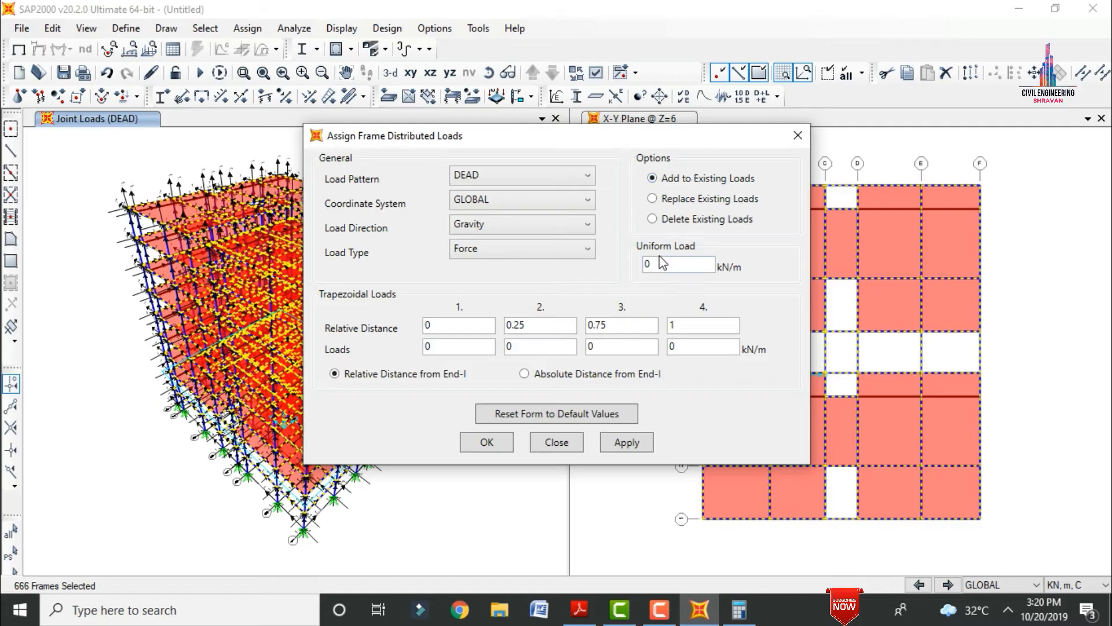
pyautogui.doubleClick(662, 262)
pyautogui.write('13.8')
pyautogui.click(620, 446)
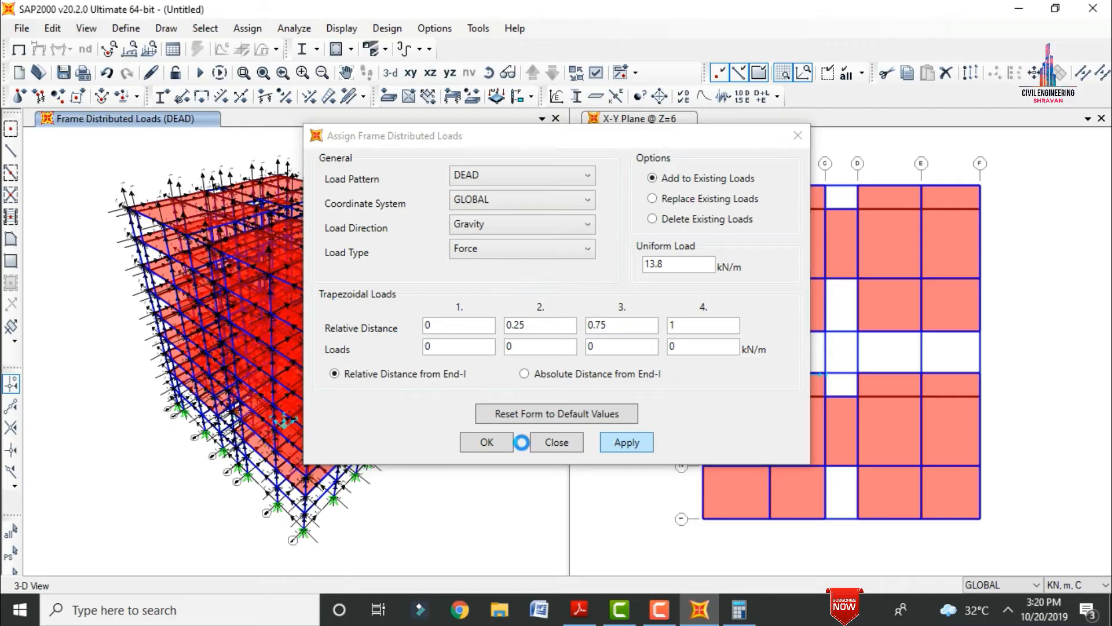
pyautogui.click(487, 442)
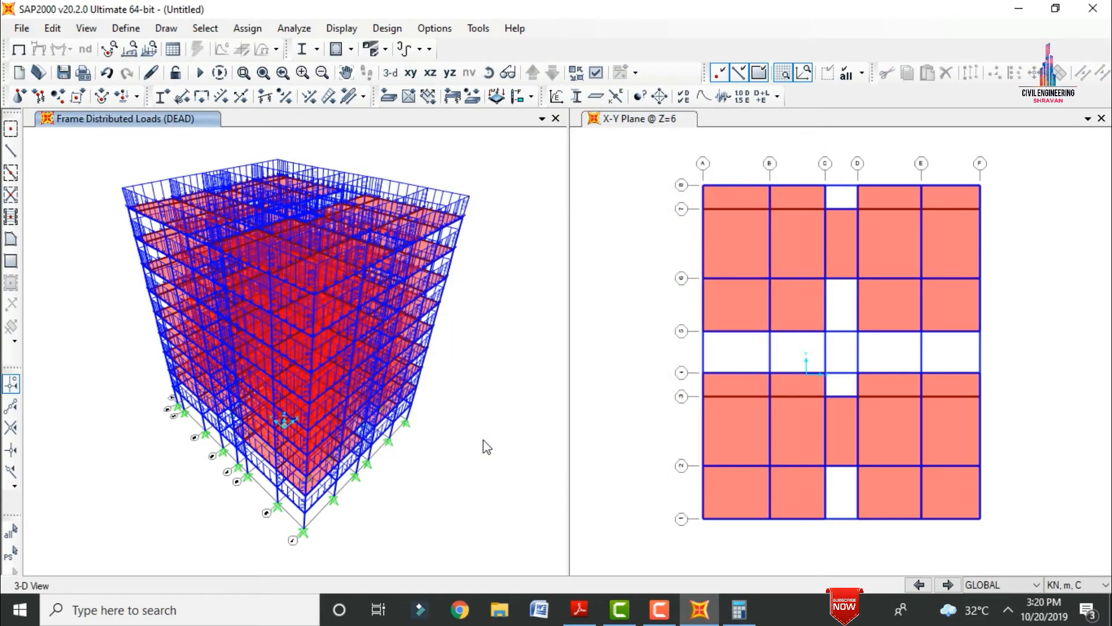
# Step: Restore the beam selection and enter a uniform distributed DEAD load of 7.5 kN/m in the gravity direction, without assigning it
pyautogui.click(10, 556)
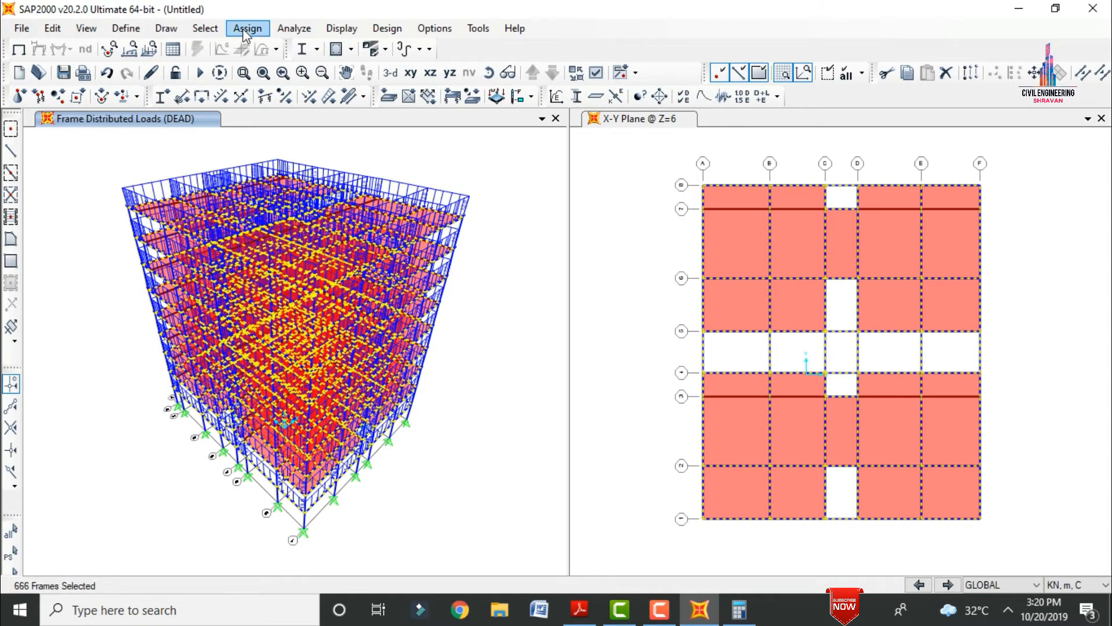
pyautogui.click(247, 28)
pyautogui.moveTo(297, 229)
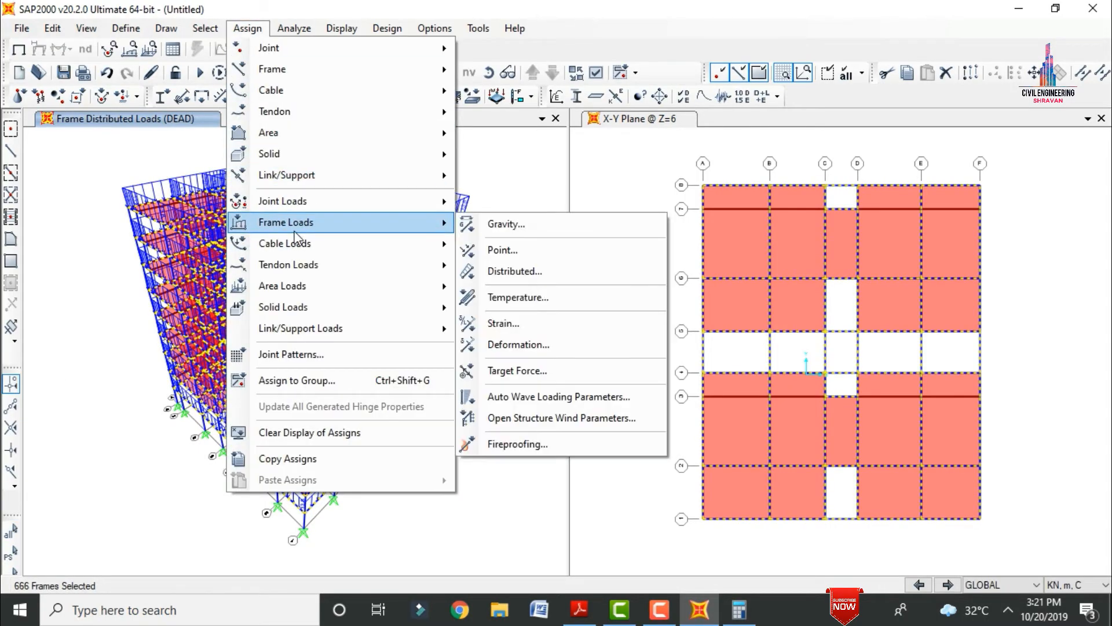
pyautogui.click(538, 271)
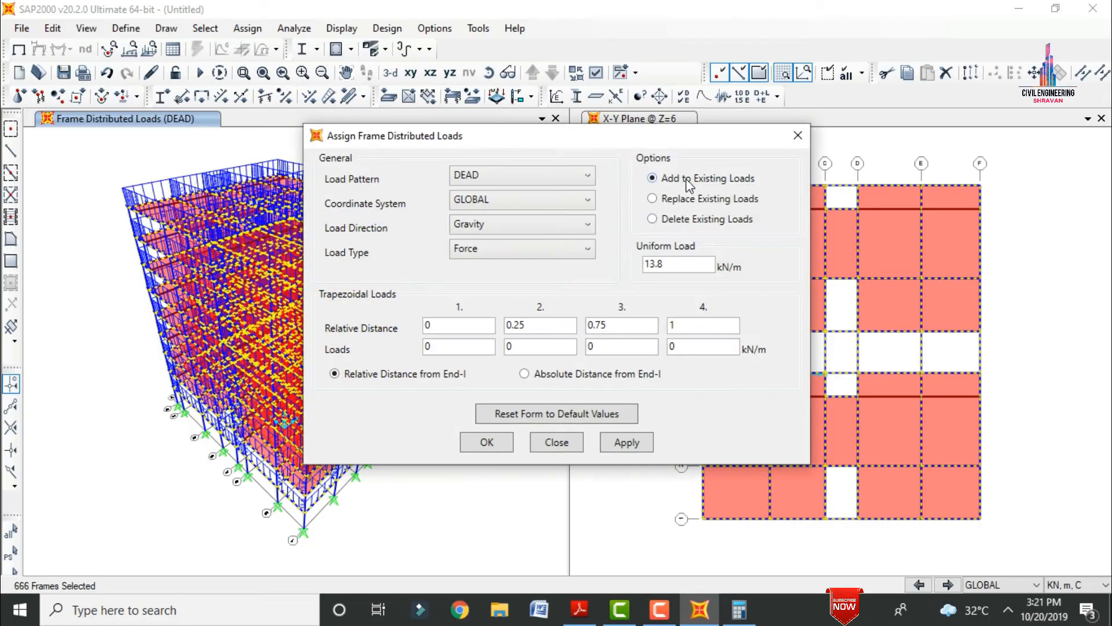
pyautogui.moveTo(682, 267); pyautogui.dragTo(566, 278)
pyautogui.write('7.5')
# Step: Switch to Calculator and check the thinner wall's load as 0.125 × 20 × 3
pyautogui.click(740, 609)
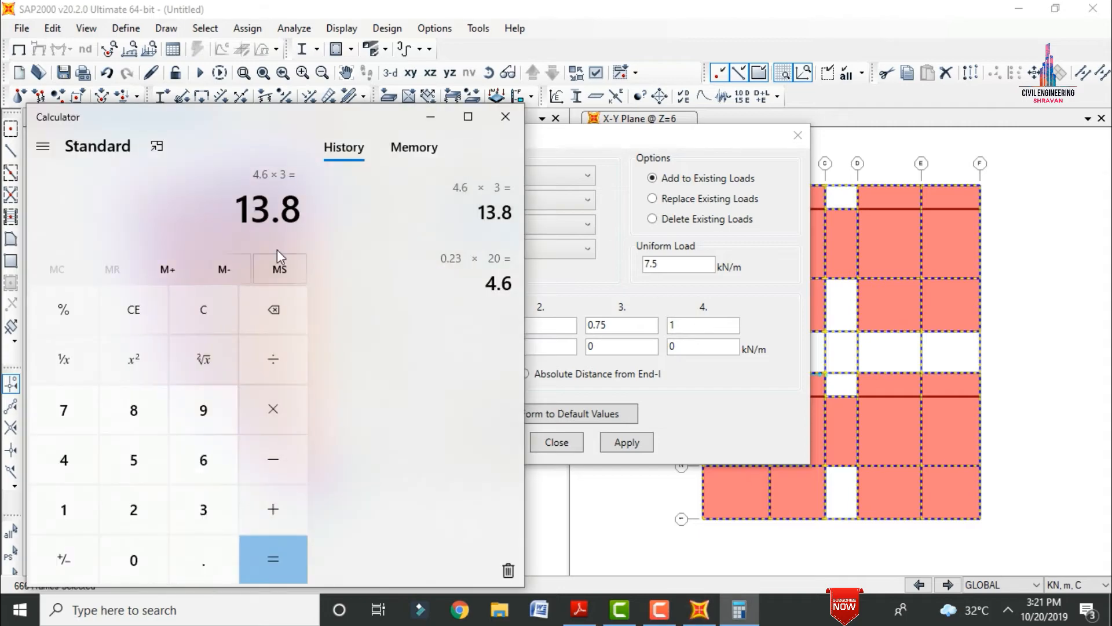
pyautogui.write('0.125')
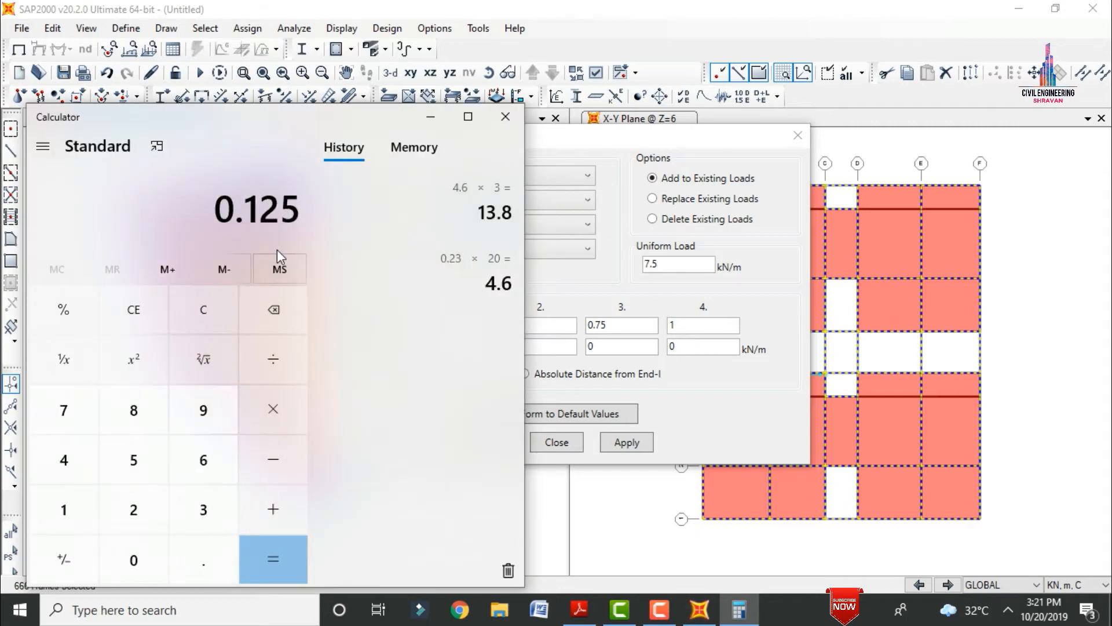
pyautogui.write('*20')
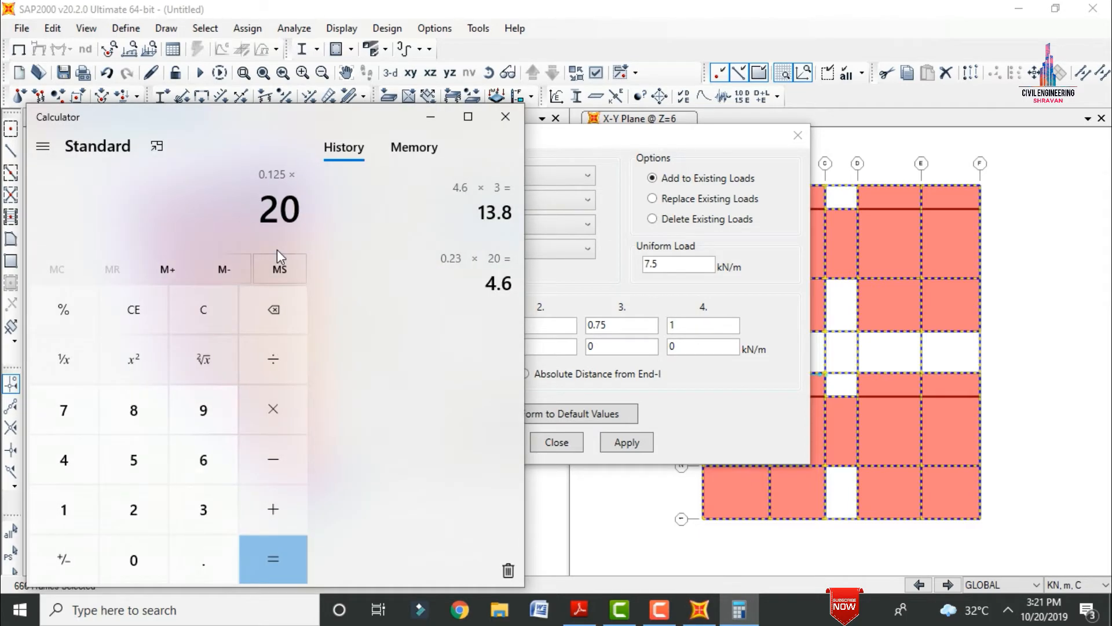
pyautogui.press('Return')
pyautogui.write('*3')
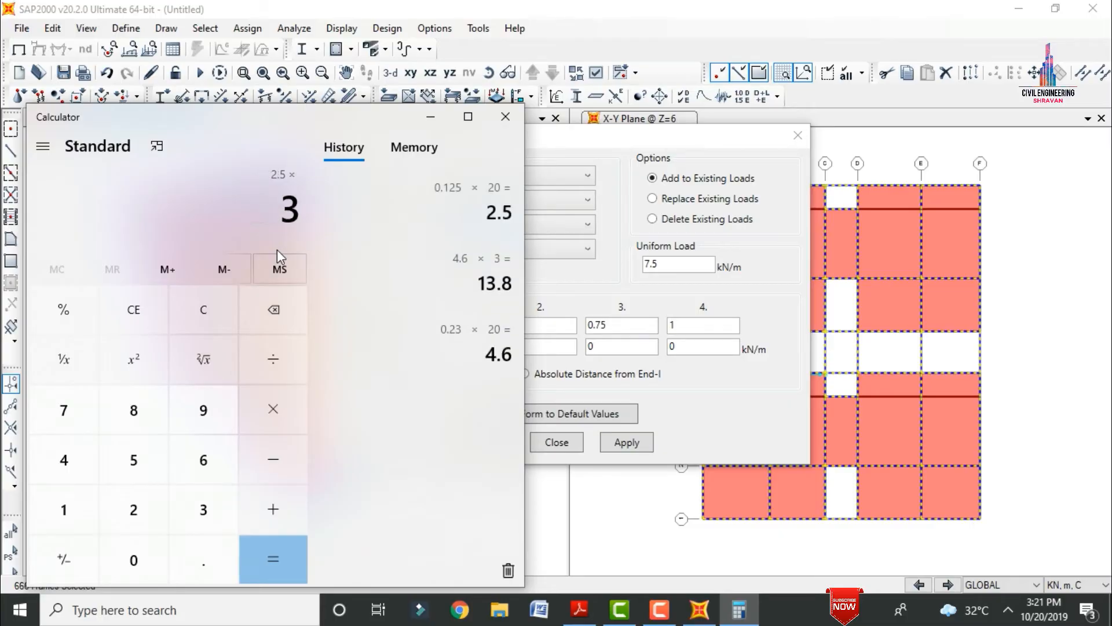
pyautogui.press('Return')
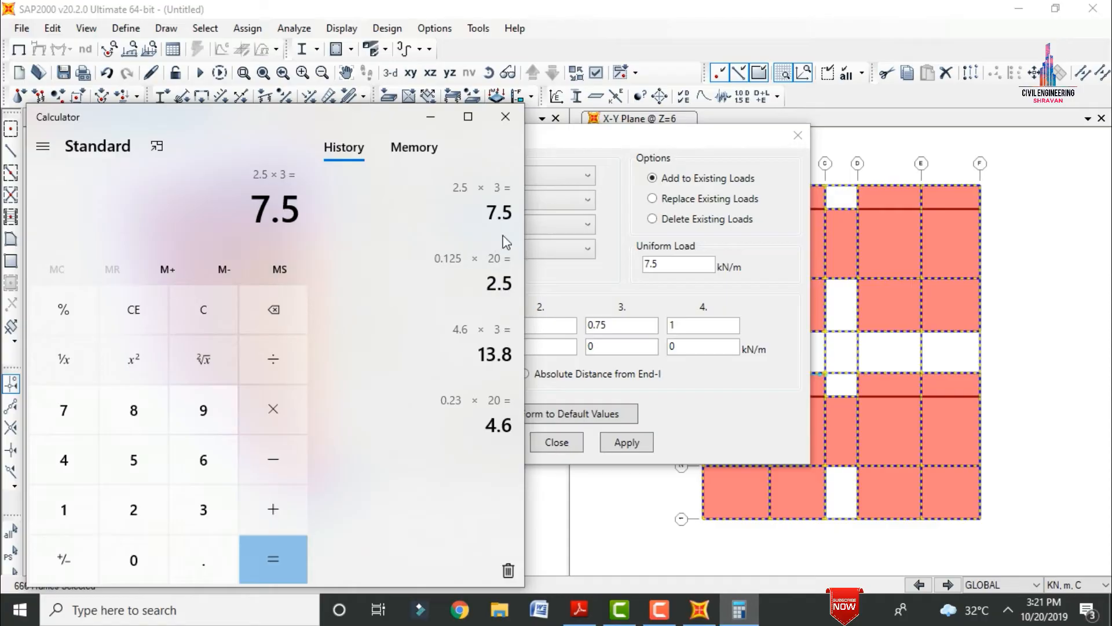
# Step: Add the 7.5 kN/m uniform DEAD load to the selected beams' existing loads and restore the beam selection
pyautogui.click(675, 259)
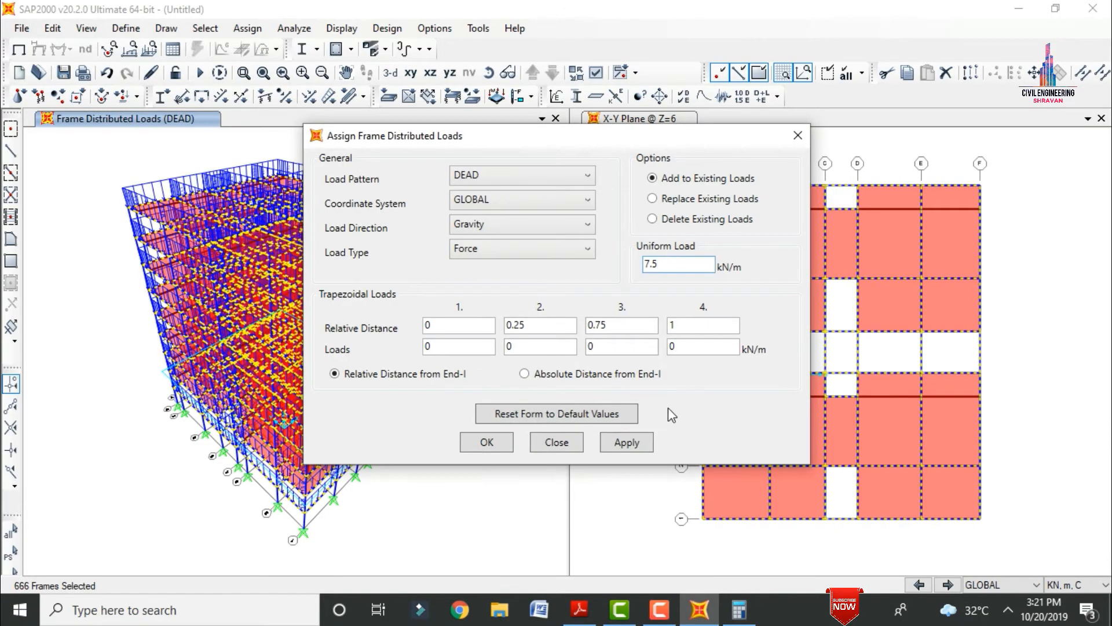
pyautogui.click(630, 451)
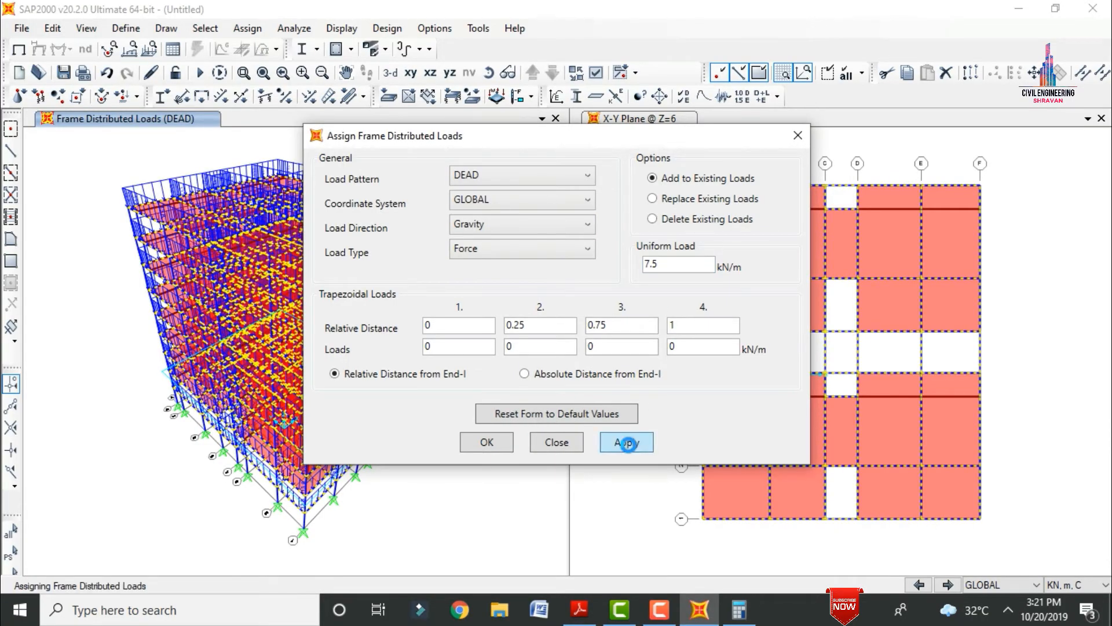
pyautogui.click(480, 444)
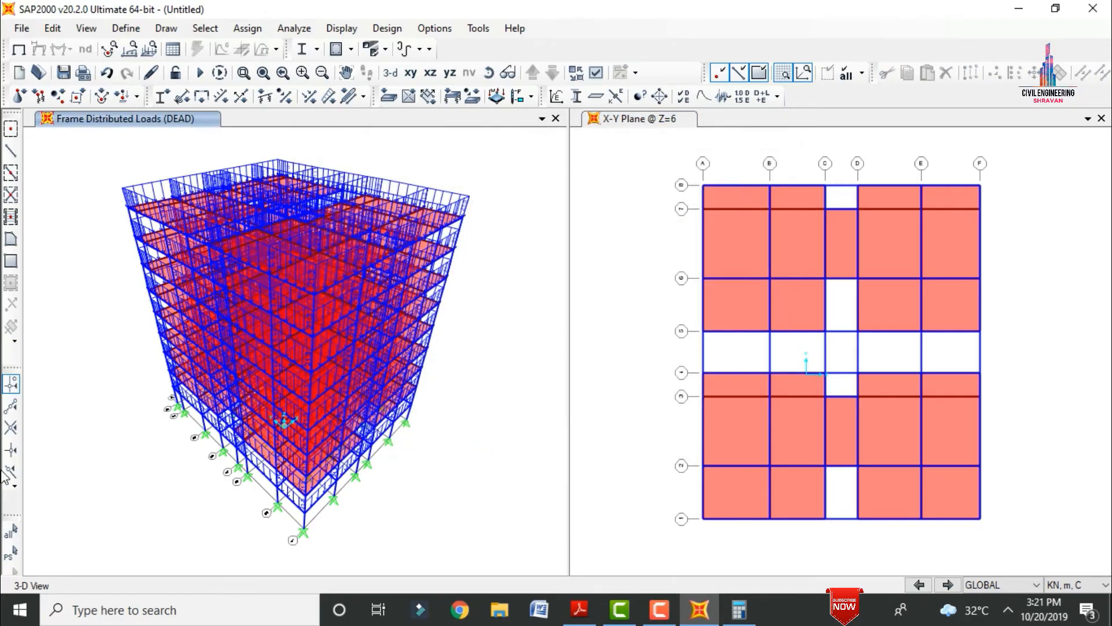
pyautogui.click(8, 558)
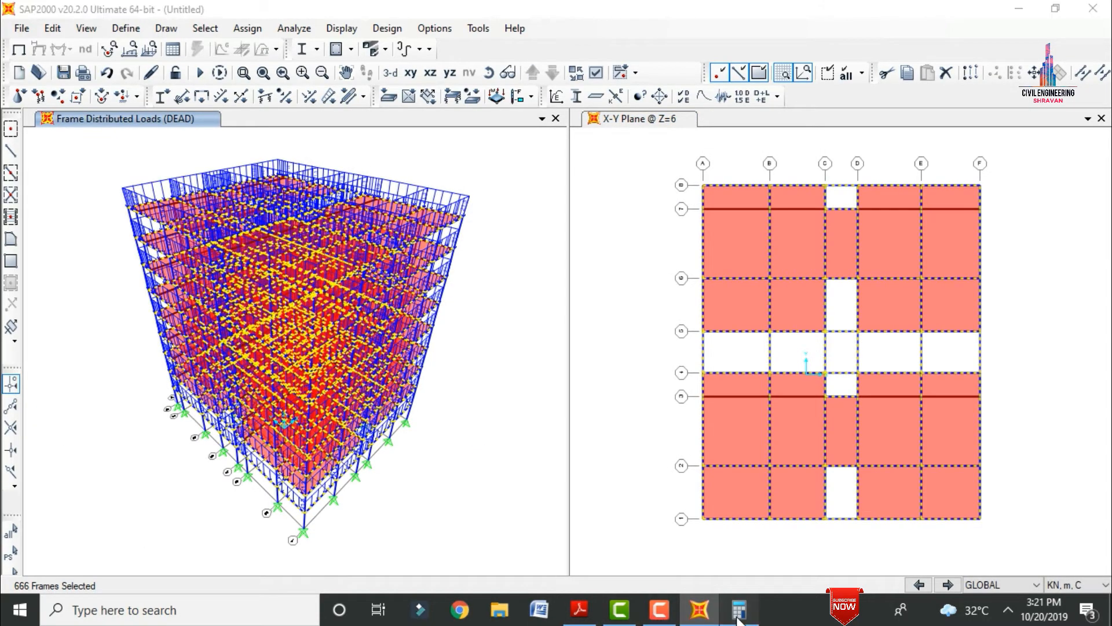
# Step: Switch to Calculator and compute the 1.2 m high wall's load as 0.125 × 20 × 1.2
pyautogui.click(734, 611)
pyautogui.write('0.1')
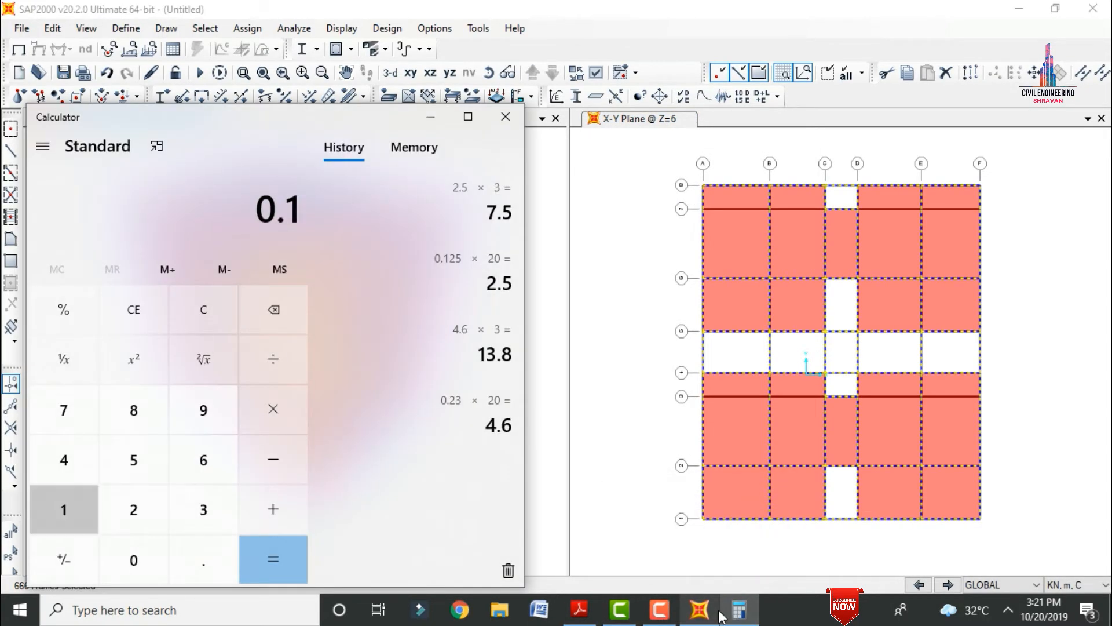
pyautogui.write('25')
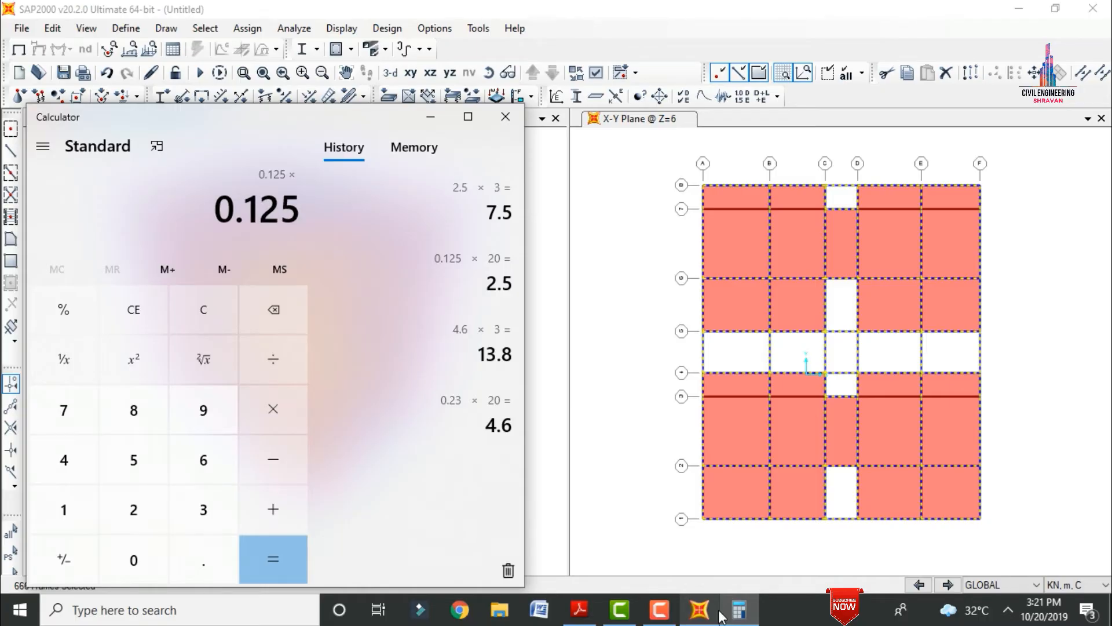
pyautogui.write('*20')
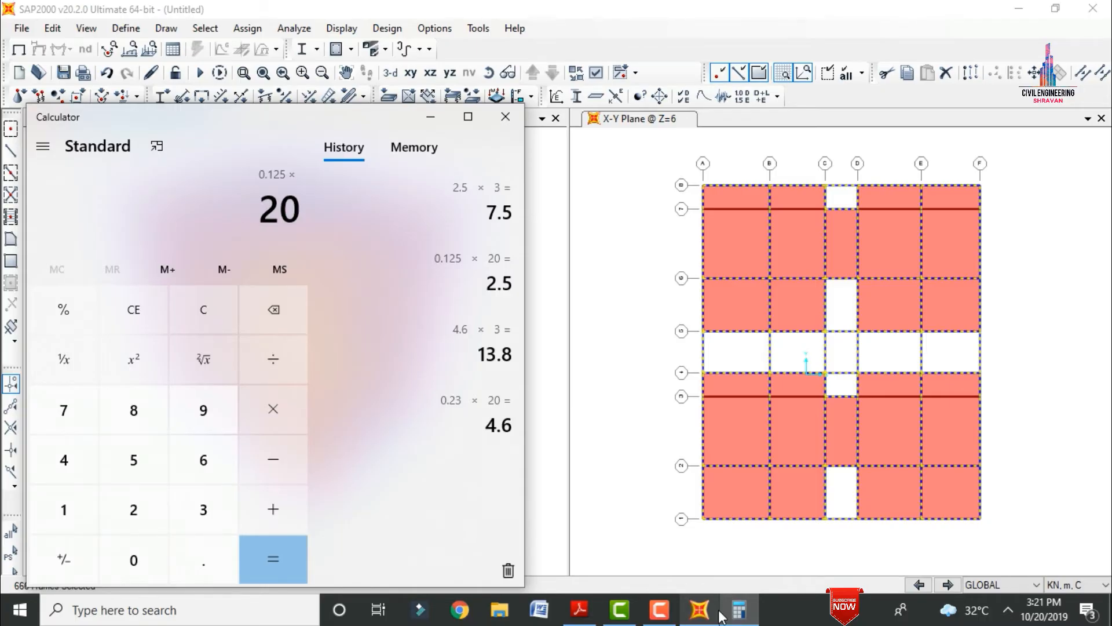
pyautogui.write('*1.2=')
pyautogui.moveTo(718, 615)
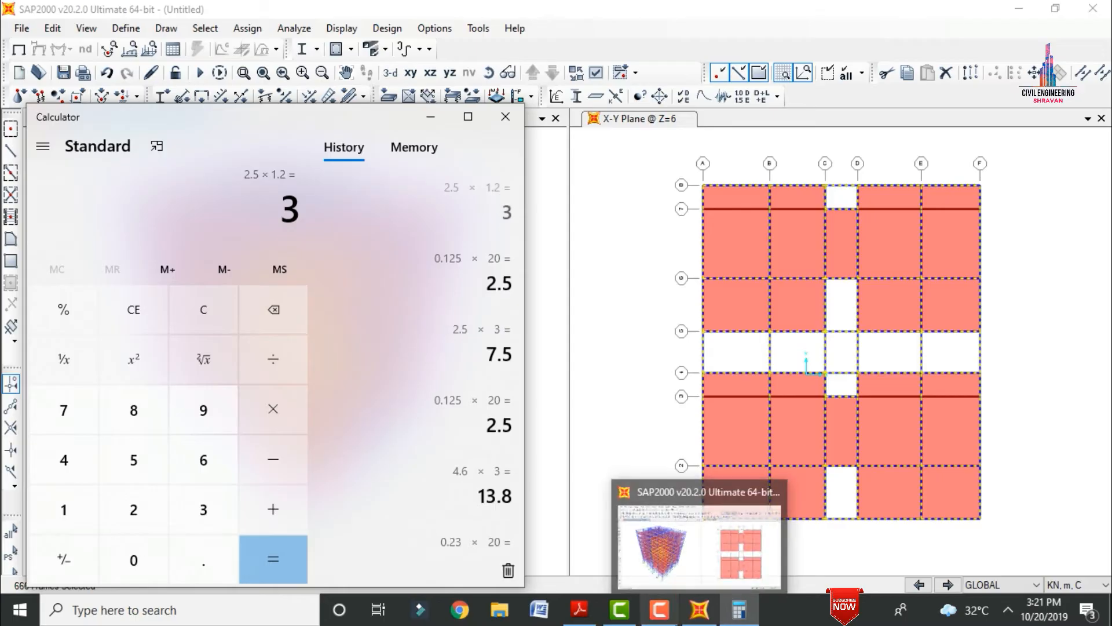
# Step: Switch back to SAP2000 and add a 3 kN/m uniform DEAD load in the gravity direction to the selected beams' existing loads
pyautogui.click(586, 258)
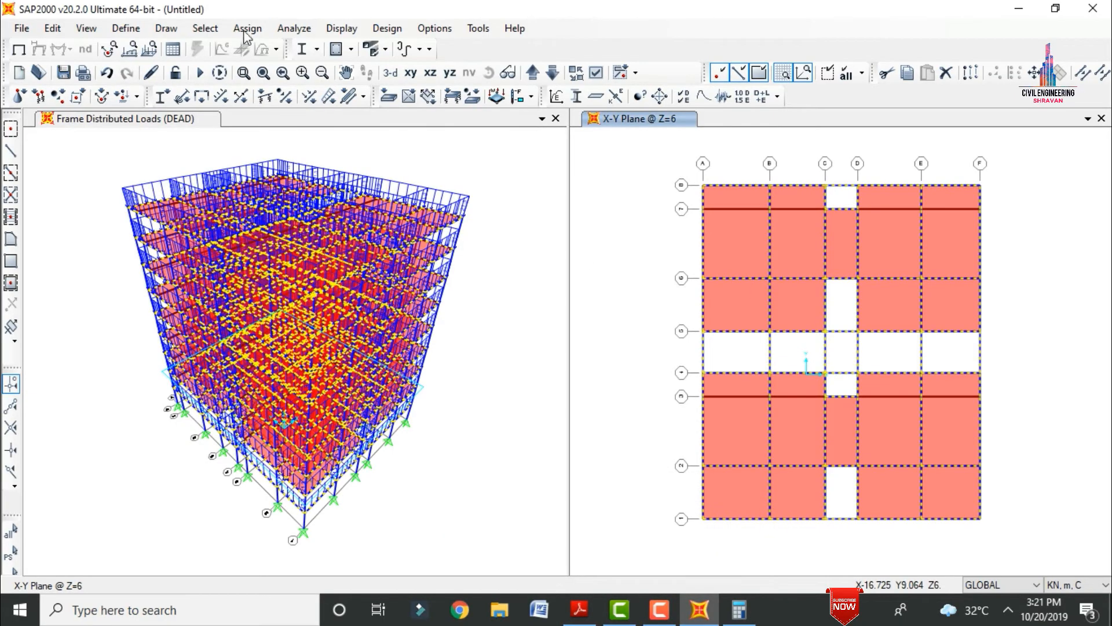
pyautogui.click(247, 29)
pyautogui.moveTo(281, 226)
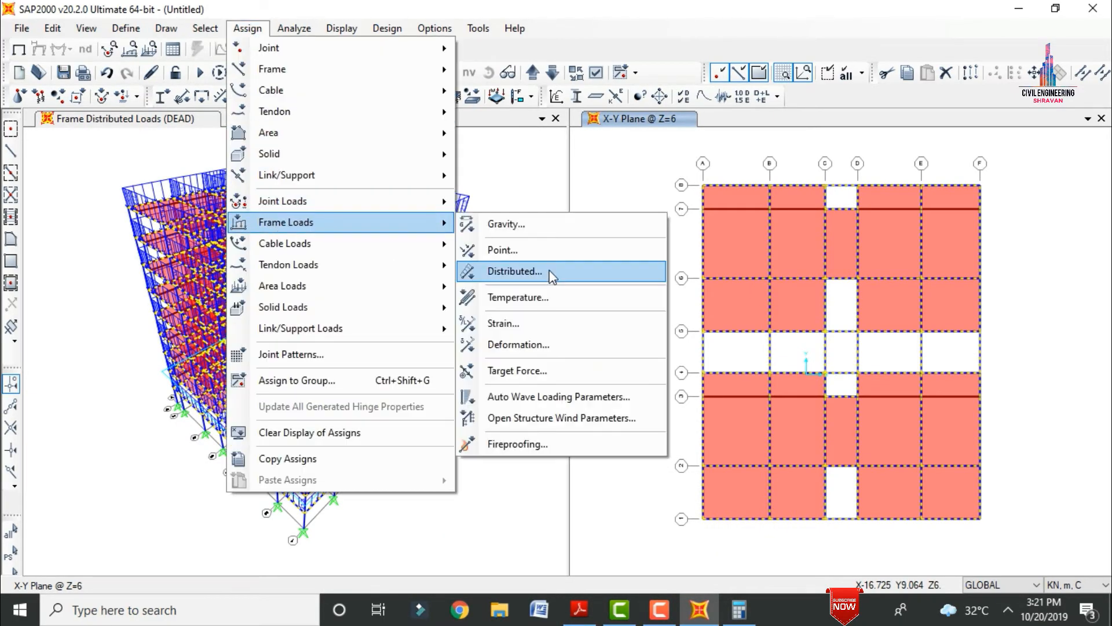
pyautogui.click(551, 276)
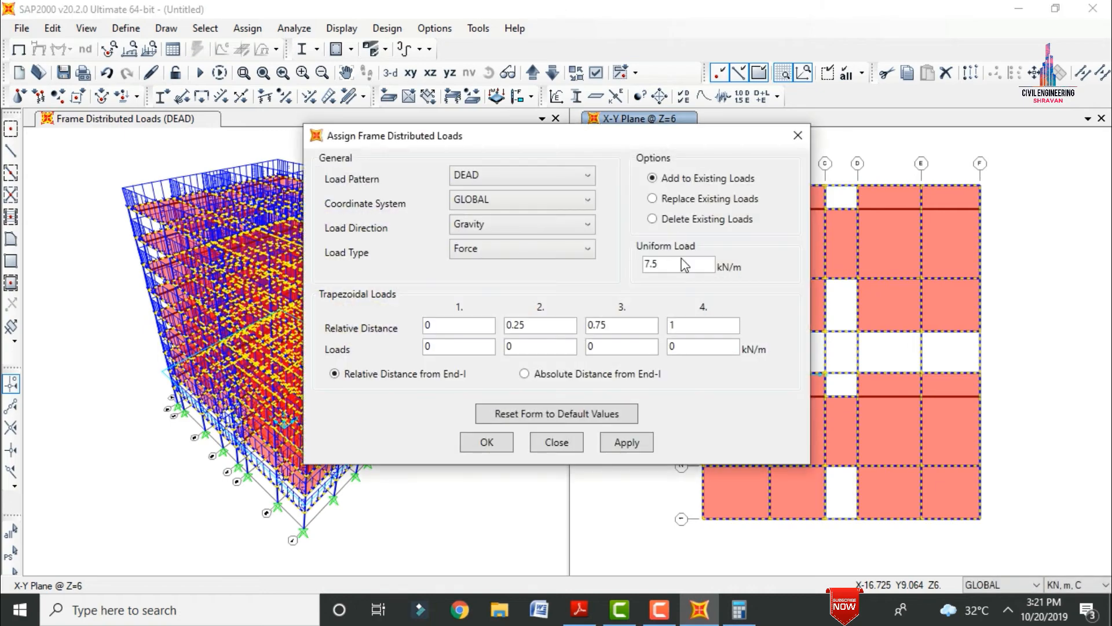
pyautogui.doubleClick(676, 264)
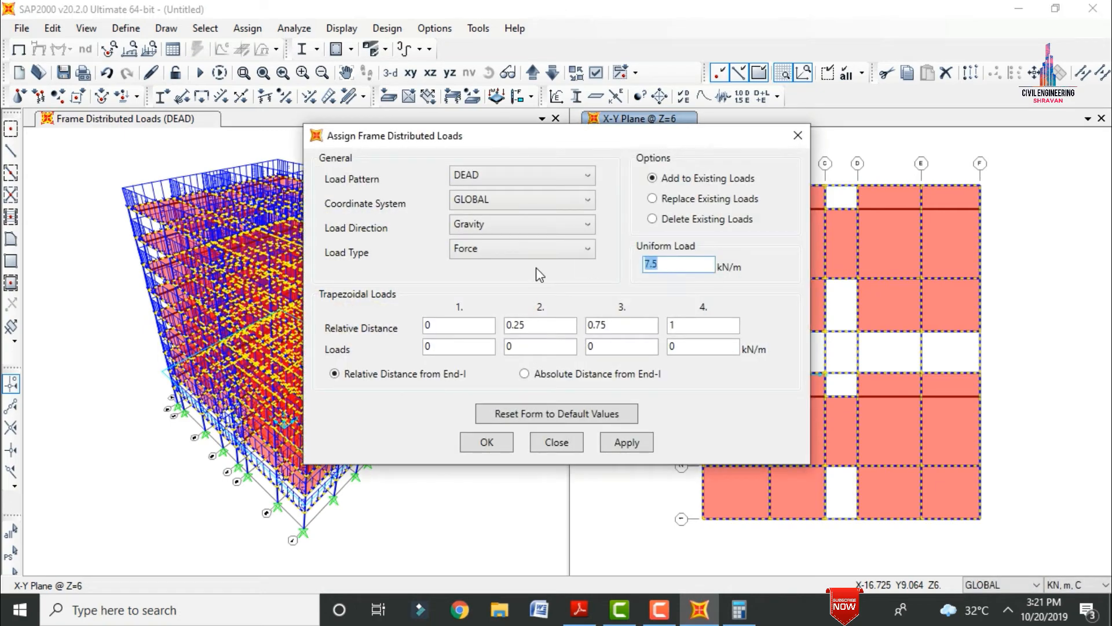
pyautogui.write('3')
pyautogui.click(630, 443)
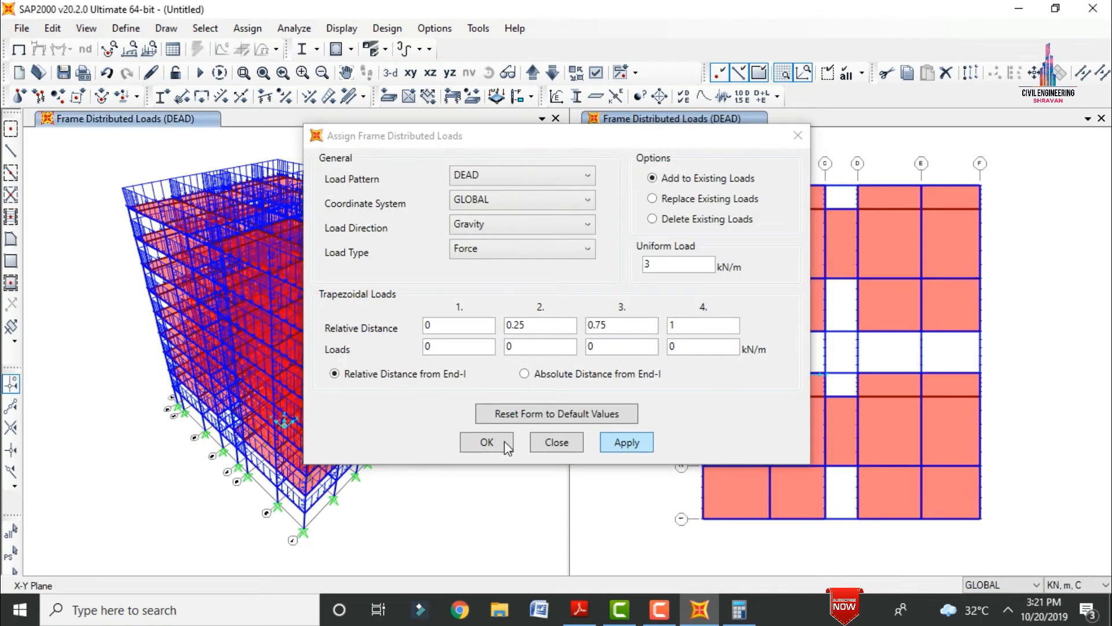
pyautogui.click(486, 442)
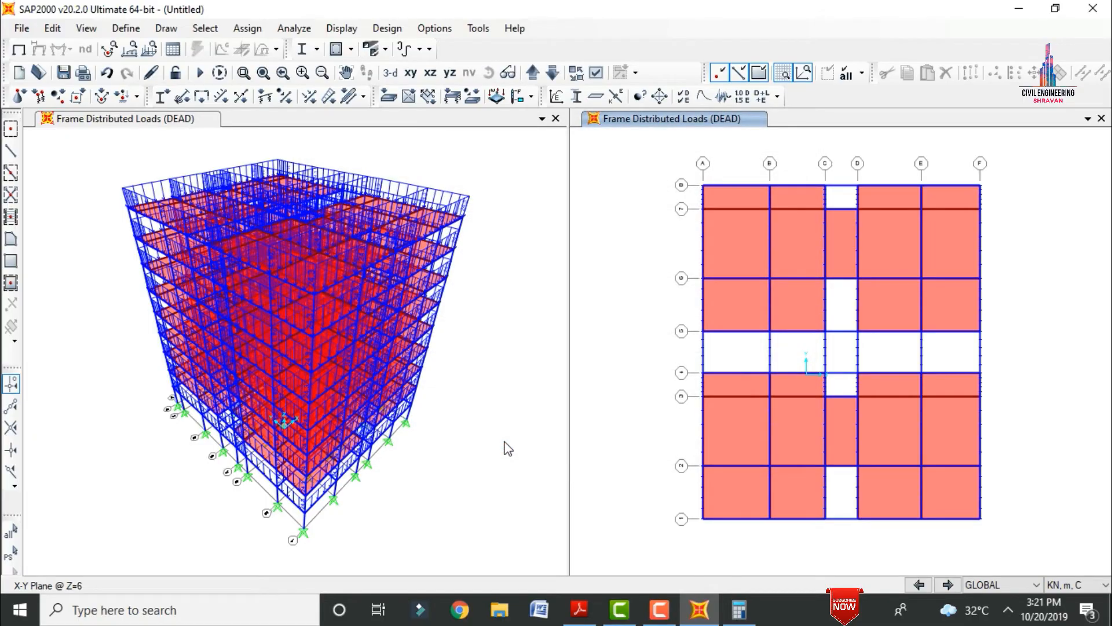
# Step: Select all slabs with area section S150
pyautogui.click(228, 27)
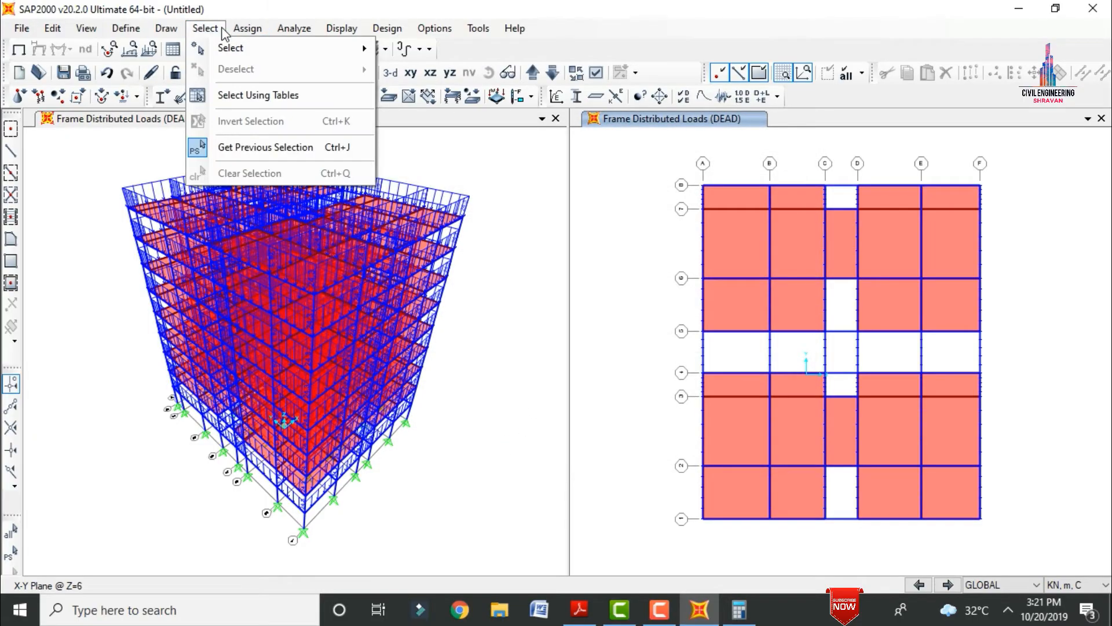
pyautogui.moveTo(263, 48)
pyautogui.moveTo(429, 191)
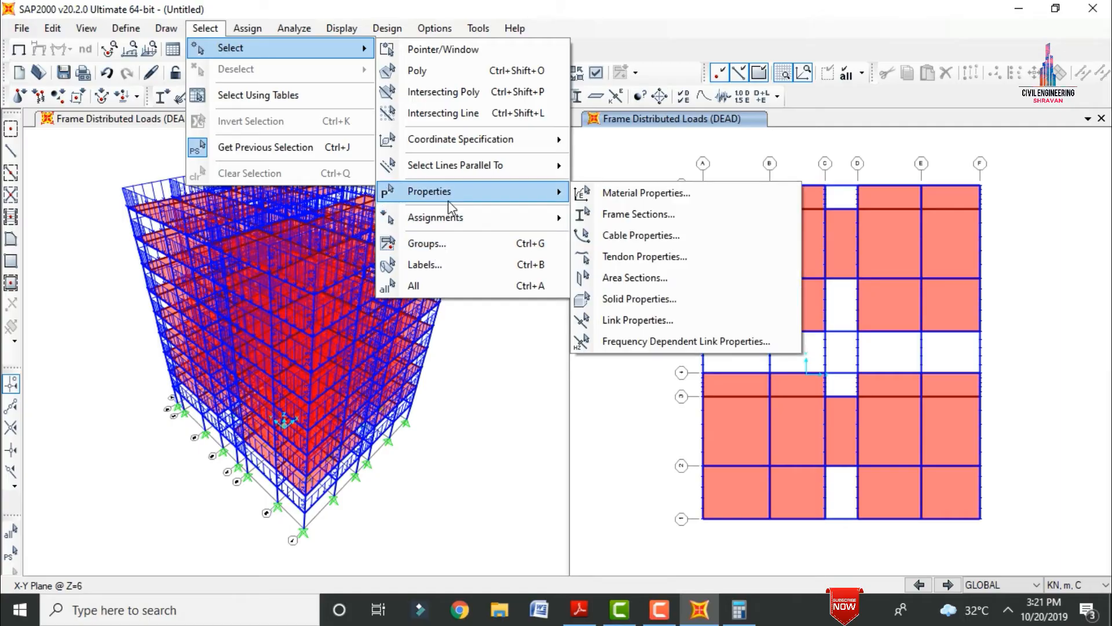
pyautogui.click(631, 275)
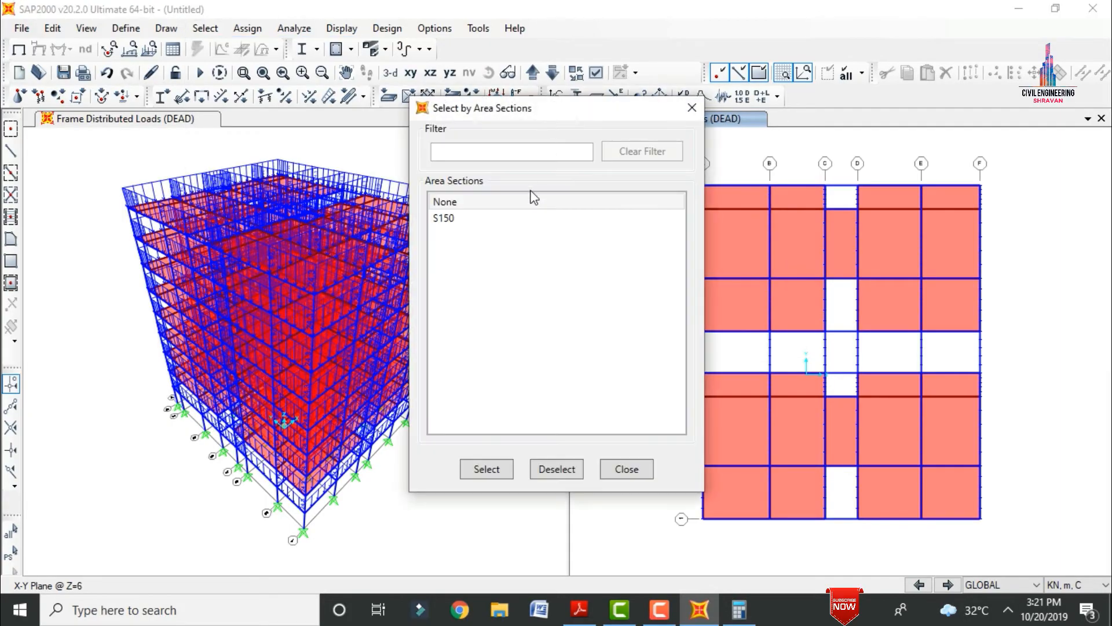
pyautogui.click(455, 219)
pyautogui.click(487, 469)
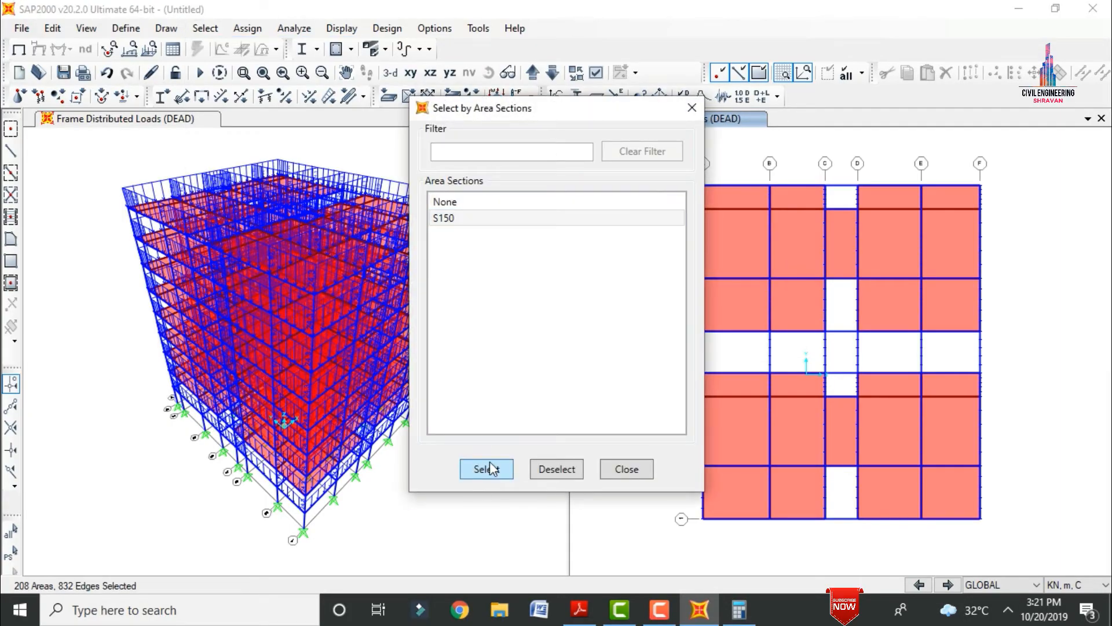
pyautogui.click(627, 469)
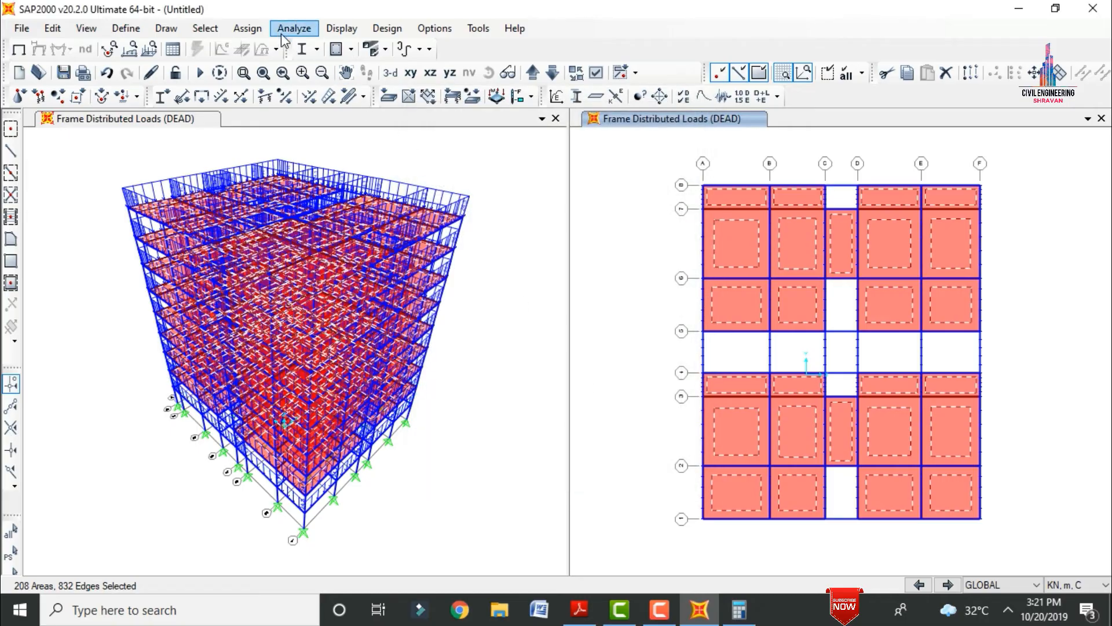
# Step: Assign a uniform shell DEAD load of 1.5 kN/m² in the gravity direction to the selected slabs, adding to existing loads
pyautogui.click(248, 28)
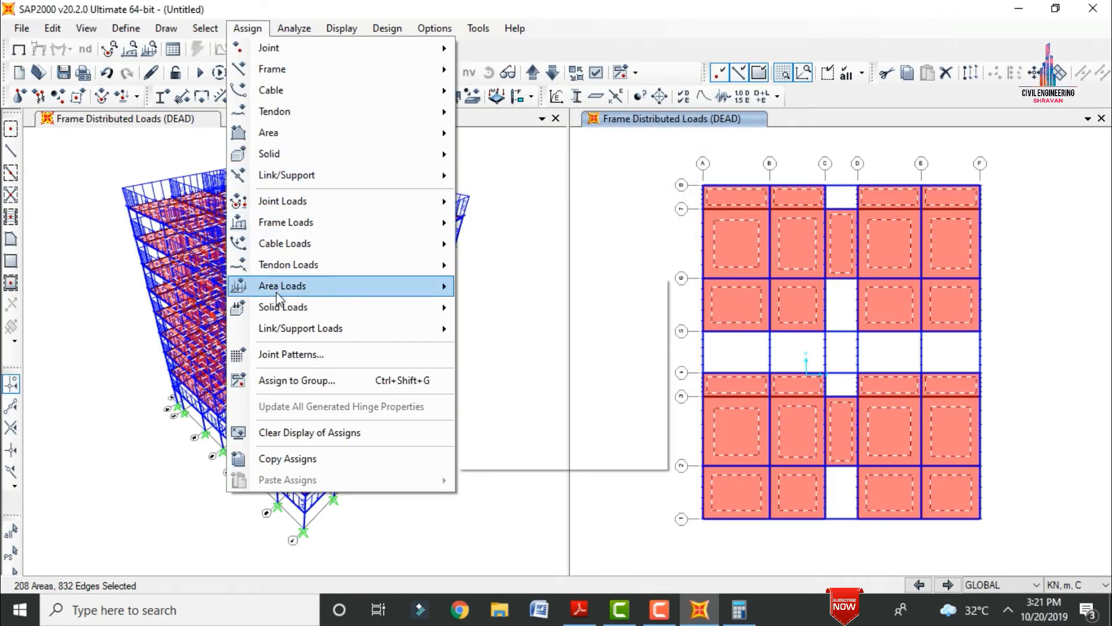
pyautogui.moveTo(351, 286)
pyautogui.click(527, 306)
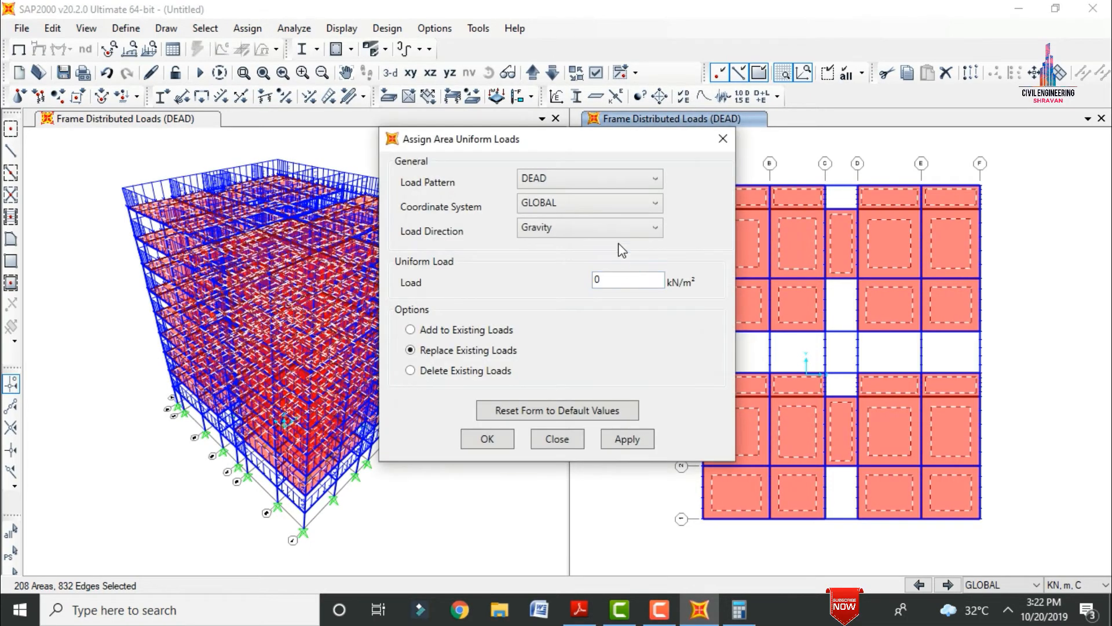
pyautogui.moveTo(619, 279); pyautogui.dragTo(562, 285)
pyautogui.write('1.5')
pyautogui.click(456, 331)
pyautogui.click(641, 444)
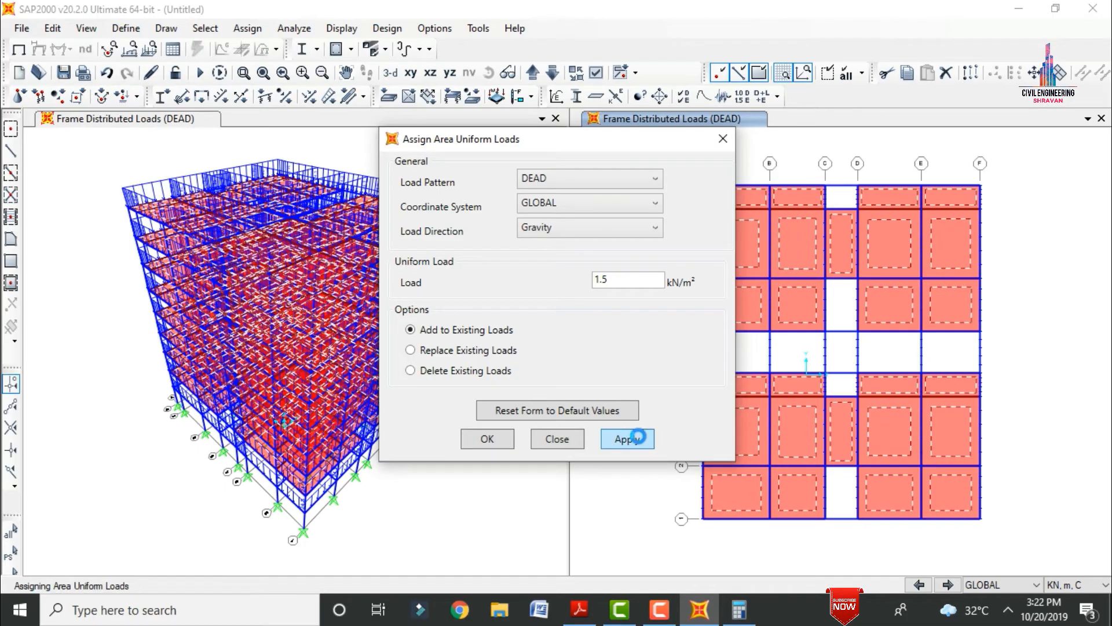
pyautogui.click(486, 436)
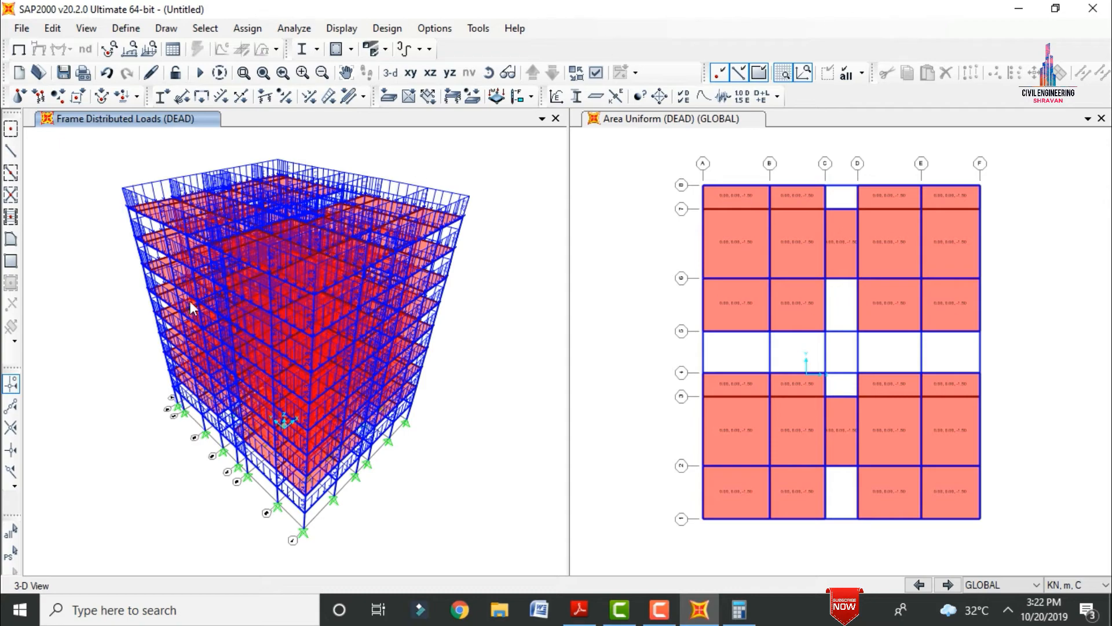
# Step: Restore the slab selection and add a uniform shell load of 3 kN/m² in the gravity direction under load pattern LL
pyautogui.click(11, 553)
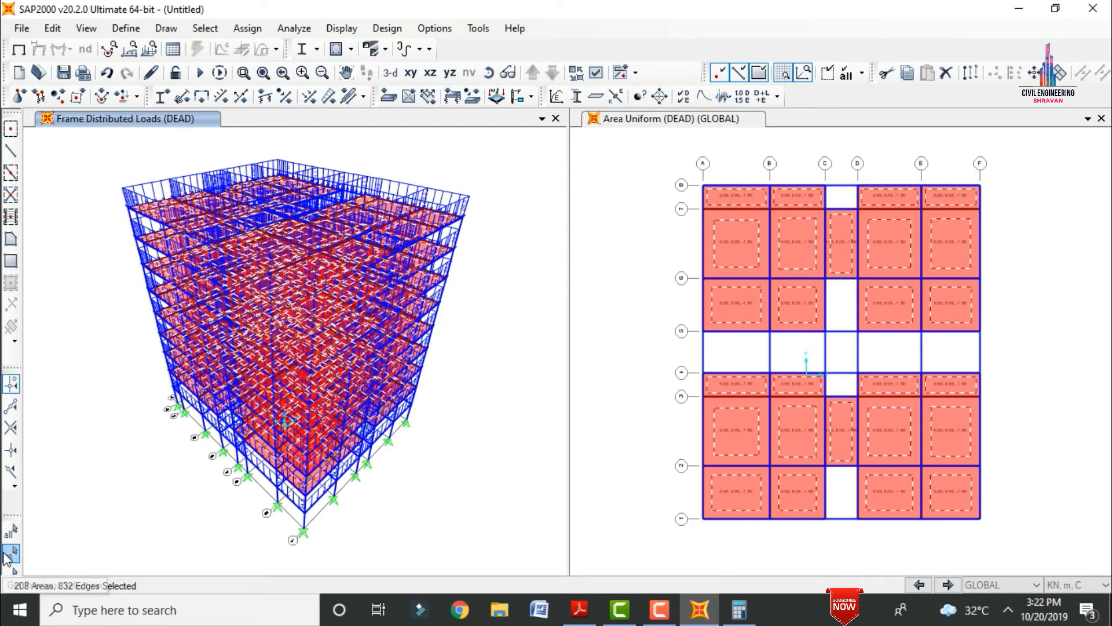
pyautogui.click(248, 28)
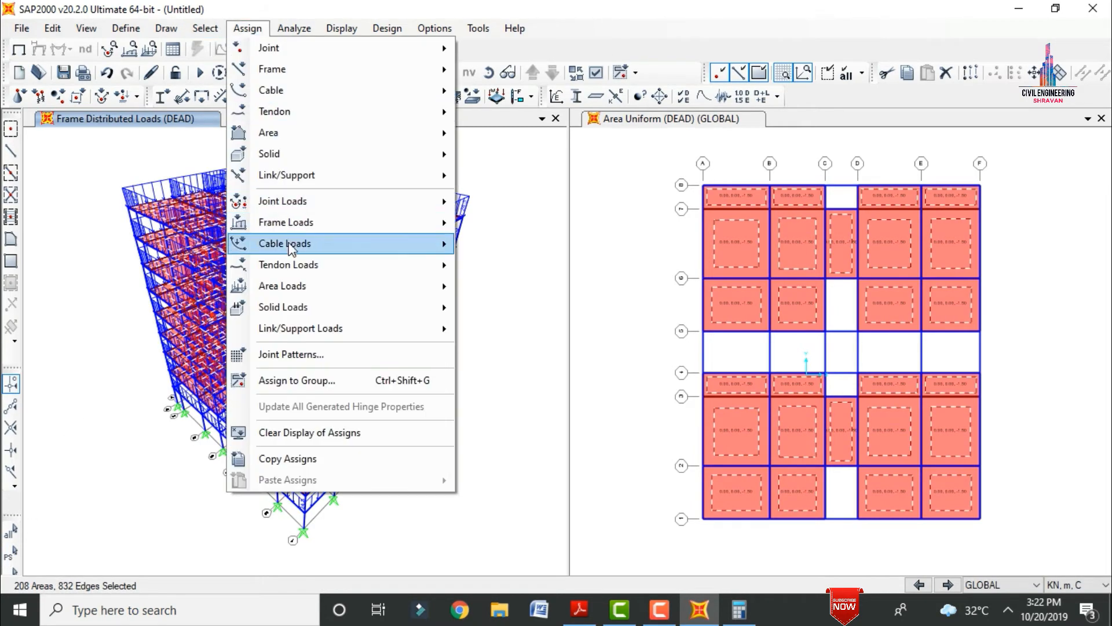
pyautogui.moveTo(288, 286)
pyautogui.click(572, 308)
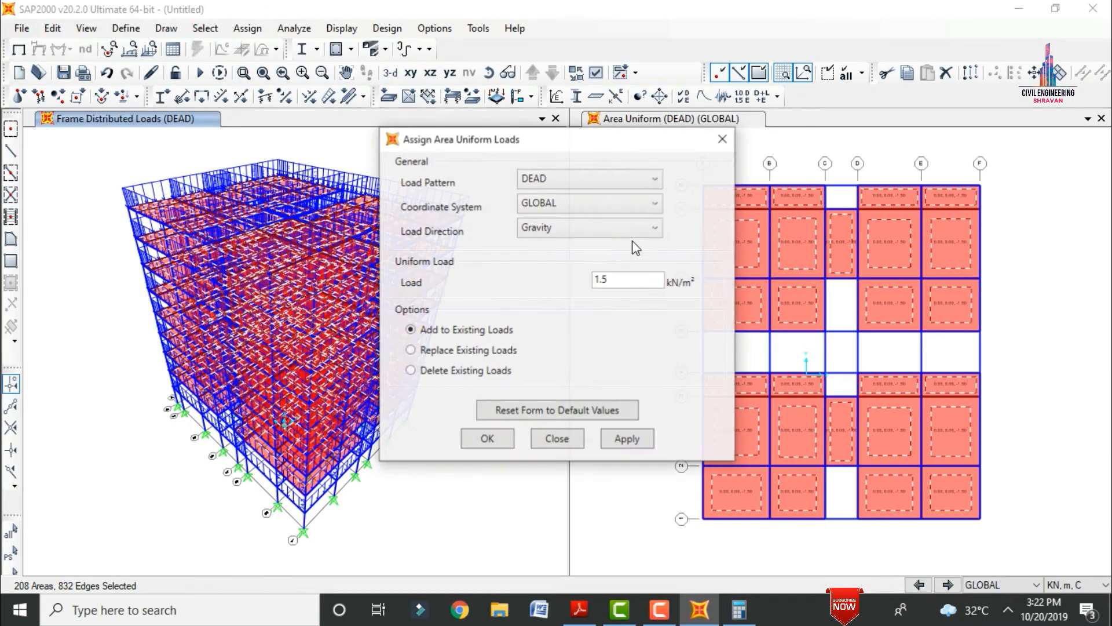
pyautogui.click(599, 186)
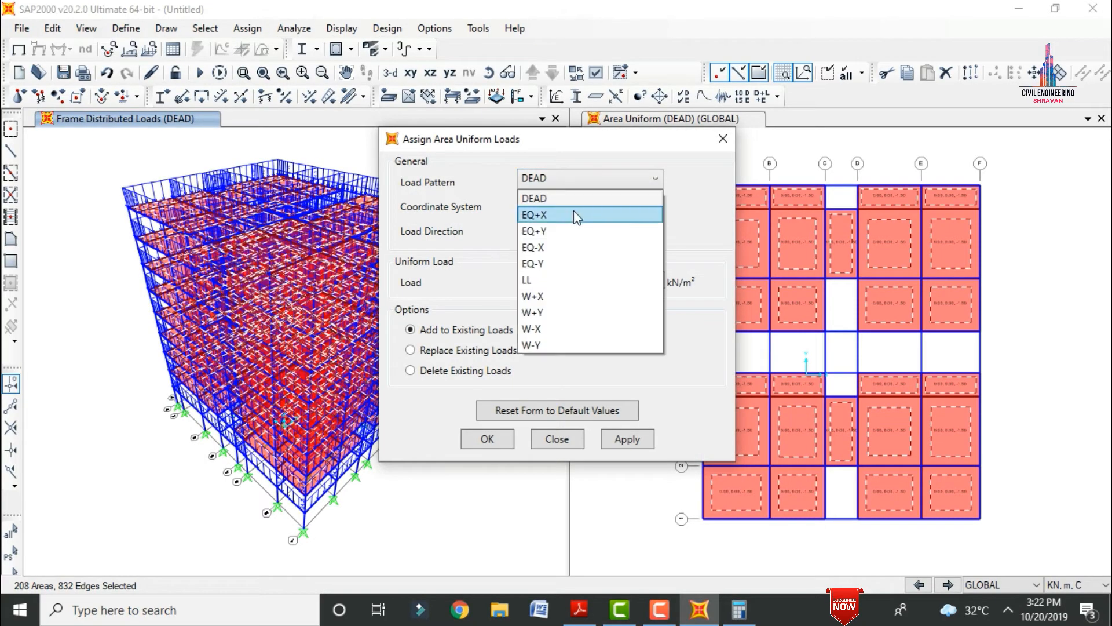
pyautogui.click(539, 282)
pyautogui.doubleClick(602, 280)
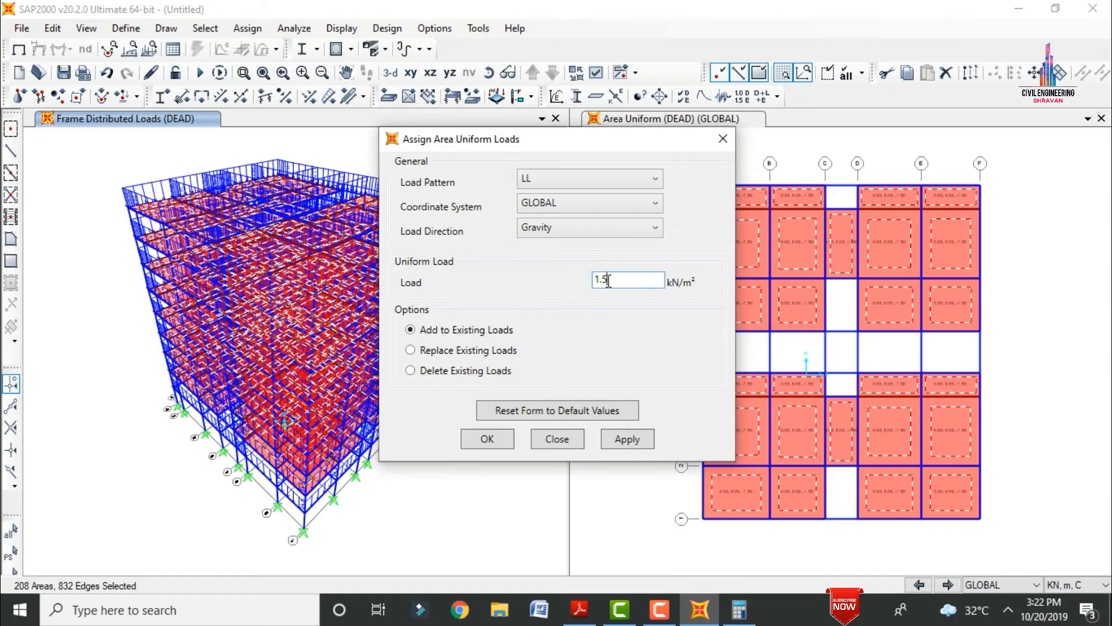
pyautogui.write('3')
pyautogui.click(620, 438)
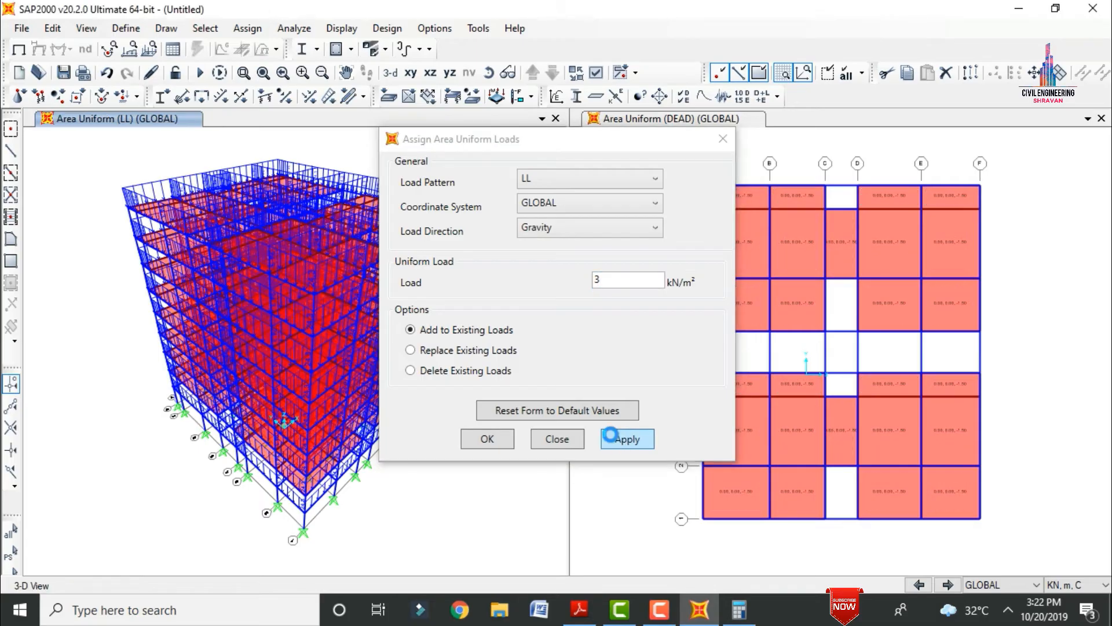
pyautogui.click(488, 439)
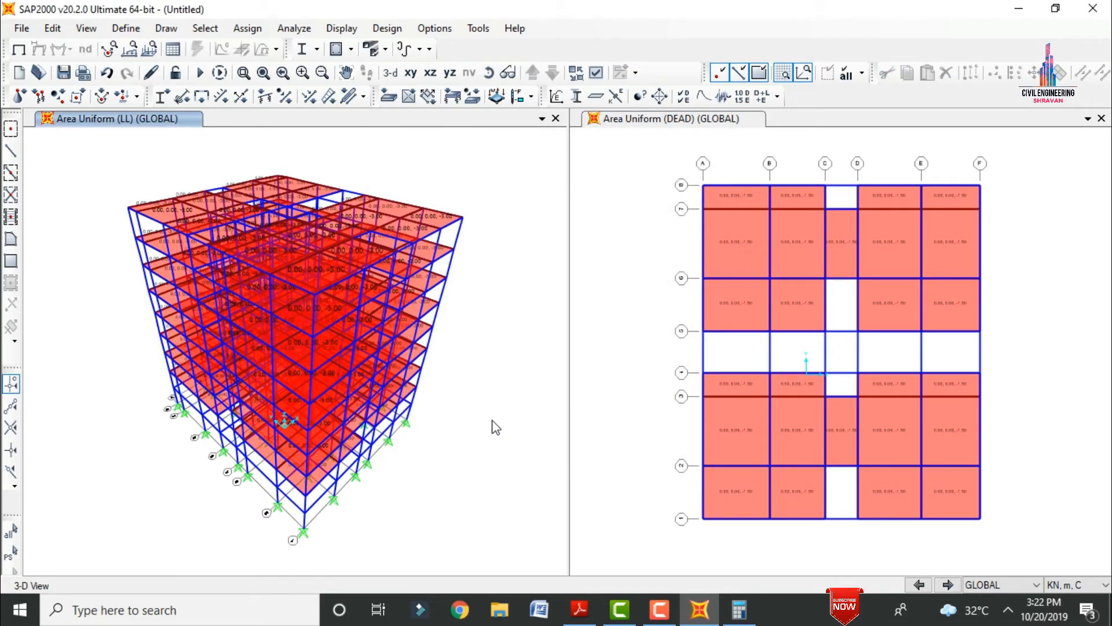
# Step: Add a uniform shell load of 1.5 kN/m² in the global X direction under pattern EQ+X to all slabs, and reselect the whole model
pyautogui.hotkey('ctrl', 'a')
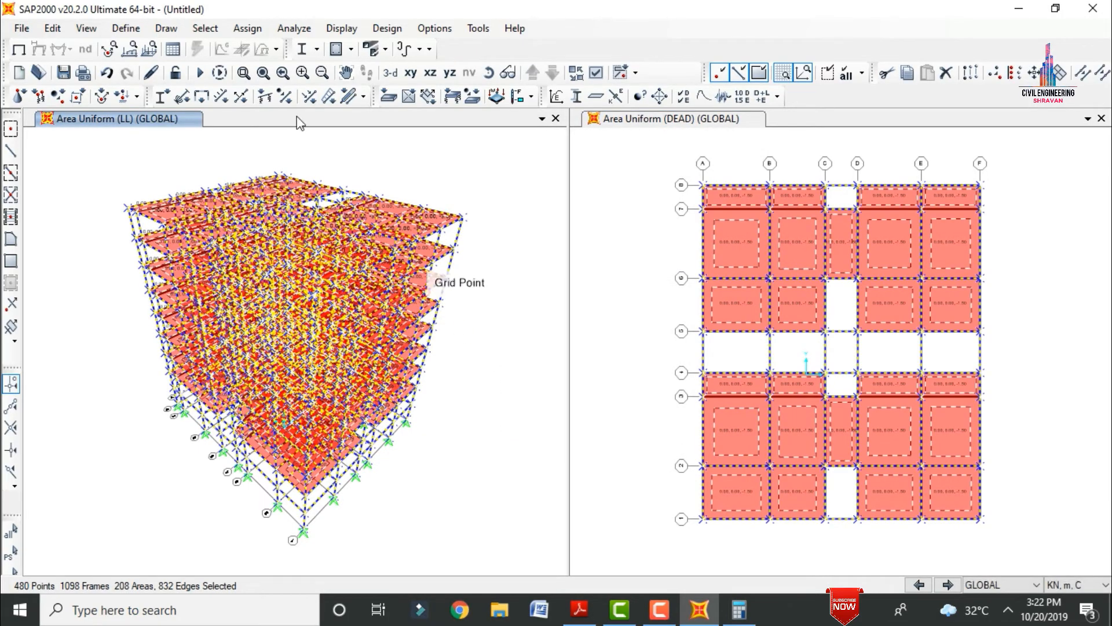
pyautogui.click(248, 28)
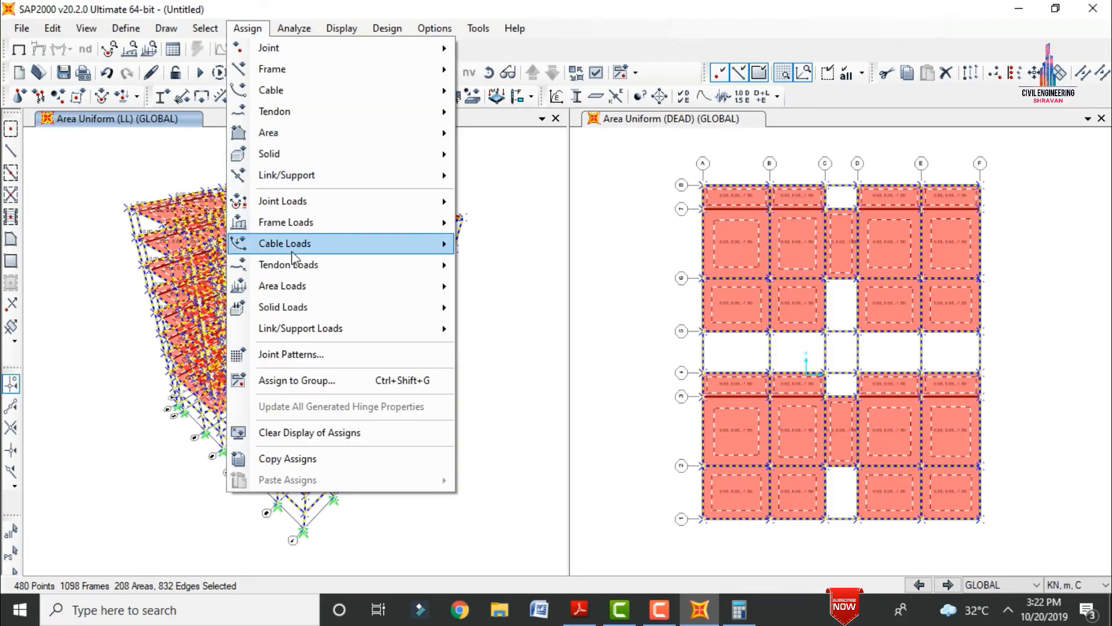
pyautogui.moveTo(290, 286)
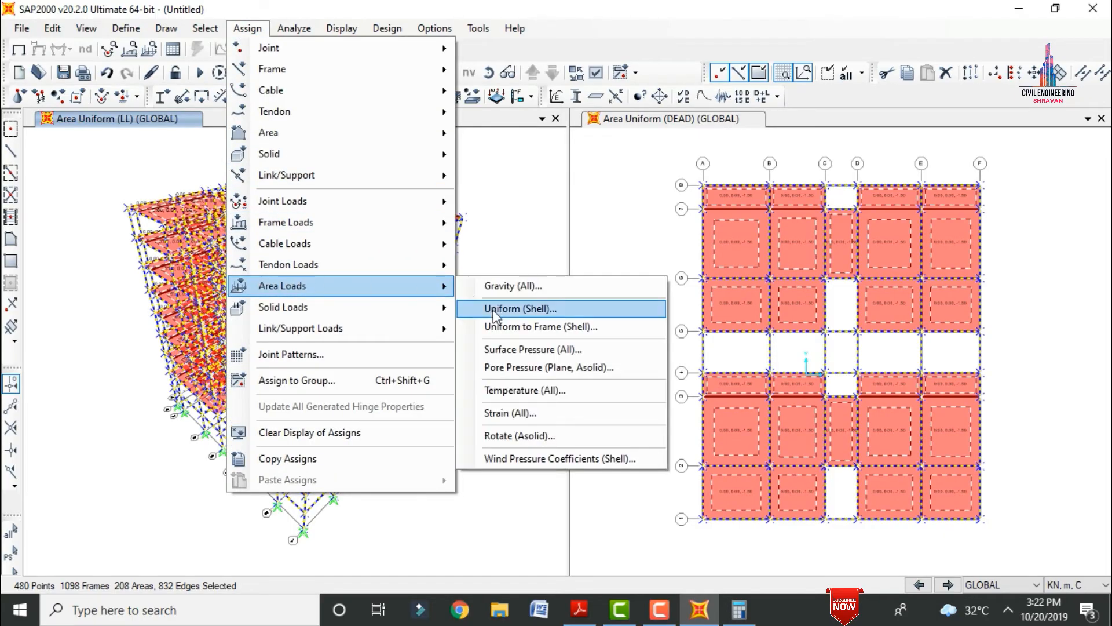
pyautogui.click(494, 309)
pyautogui.click(559, 177)
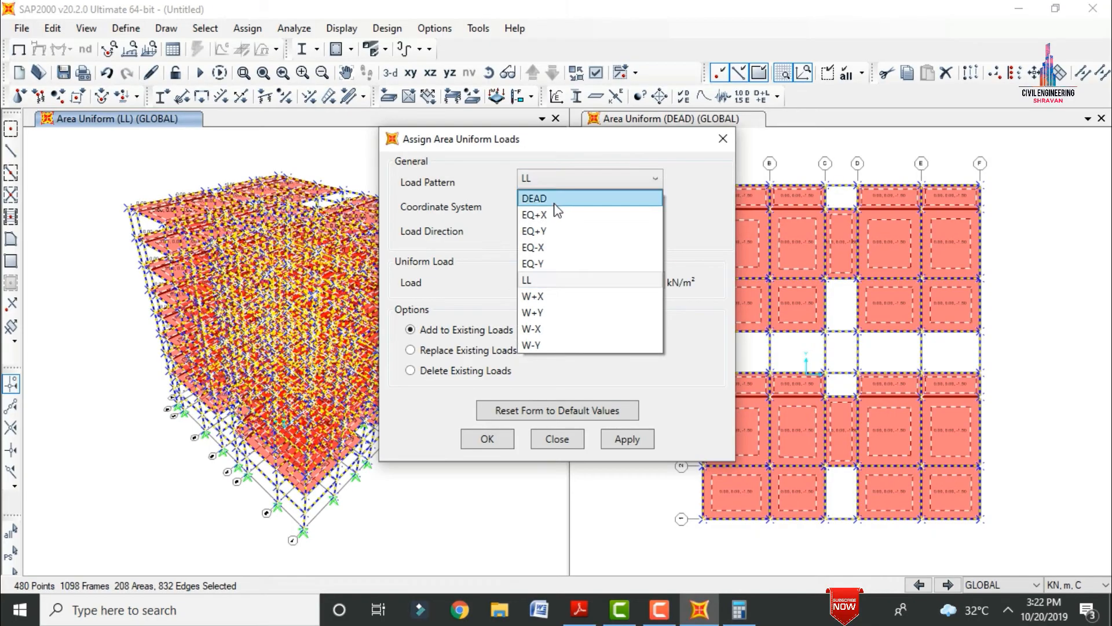
pyautogui.click(549, 216)
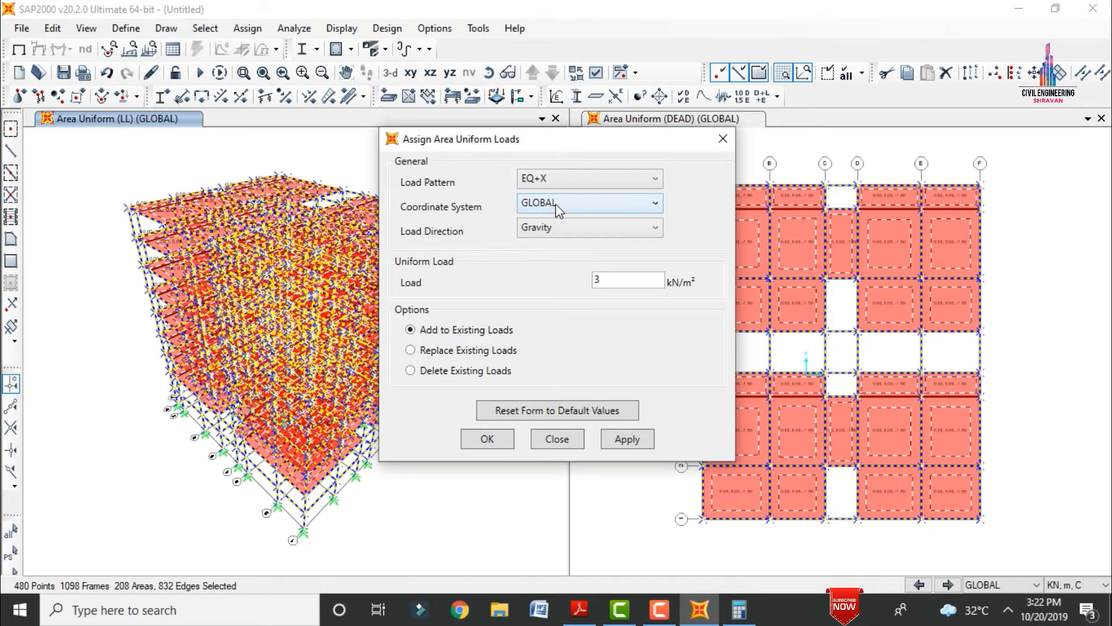
pyautogui.click(555, 204)
pyautogui.click(556, 219)
pyautogui.click(561, 230)
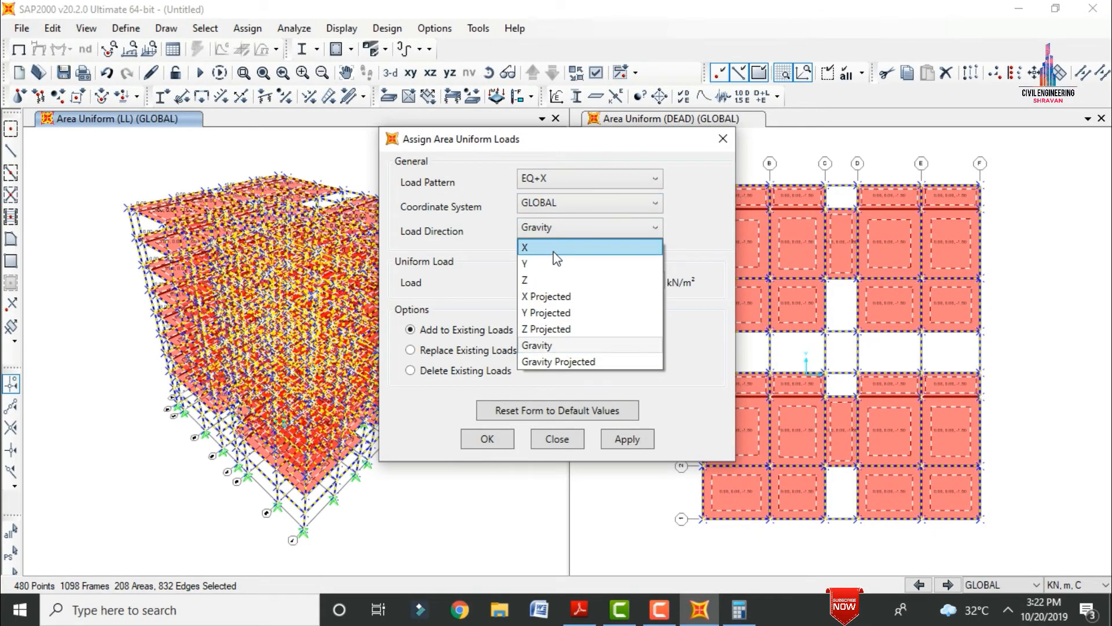
pyautogui.click(554, 251)
pyautogui.moveTo(624, 277); pyautogui.dragTo(510, 291)
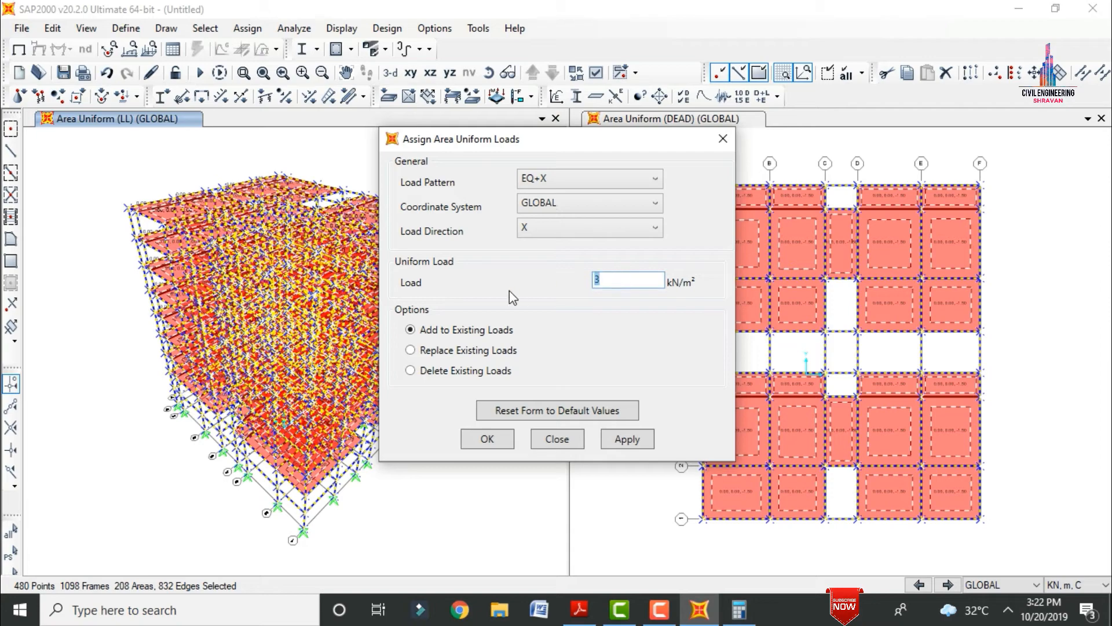
pyautogui.write('1.5')
pyautogui.click(617, 440)
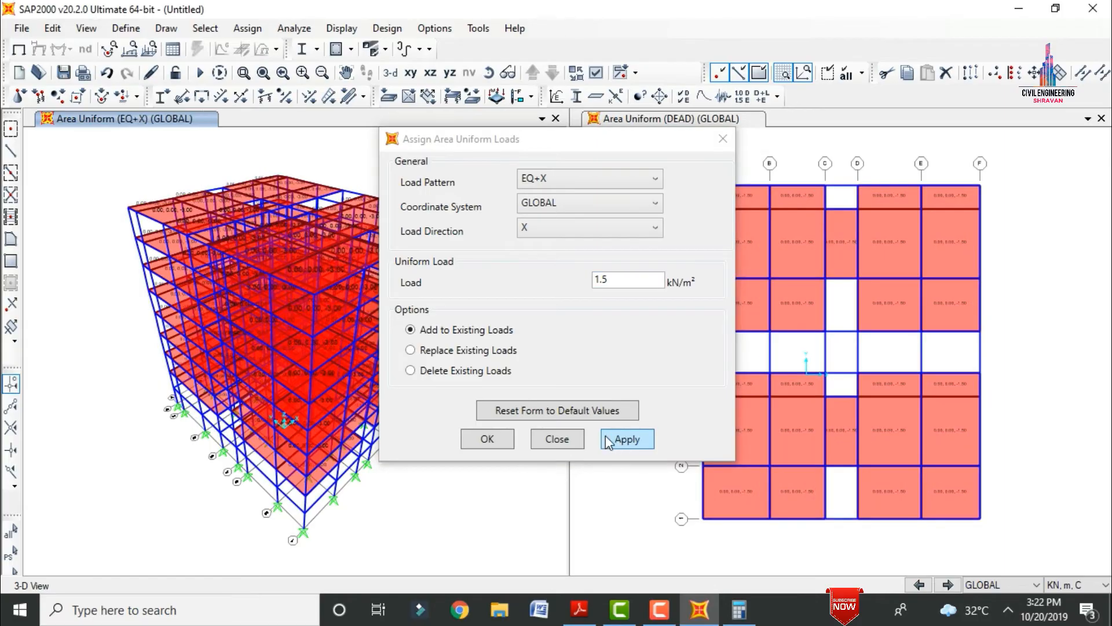
pyautogui.click(506, 443)
pyautogui.hotkey('ctrl', 'a')
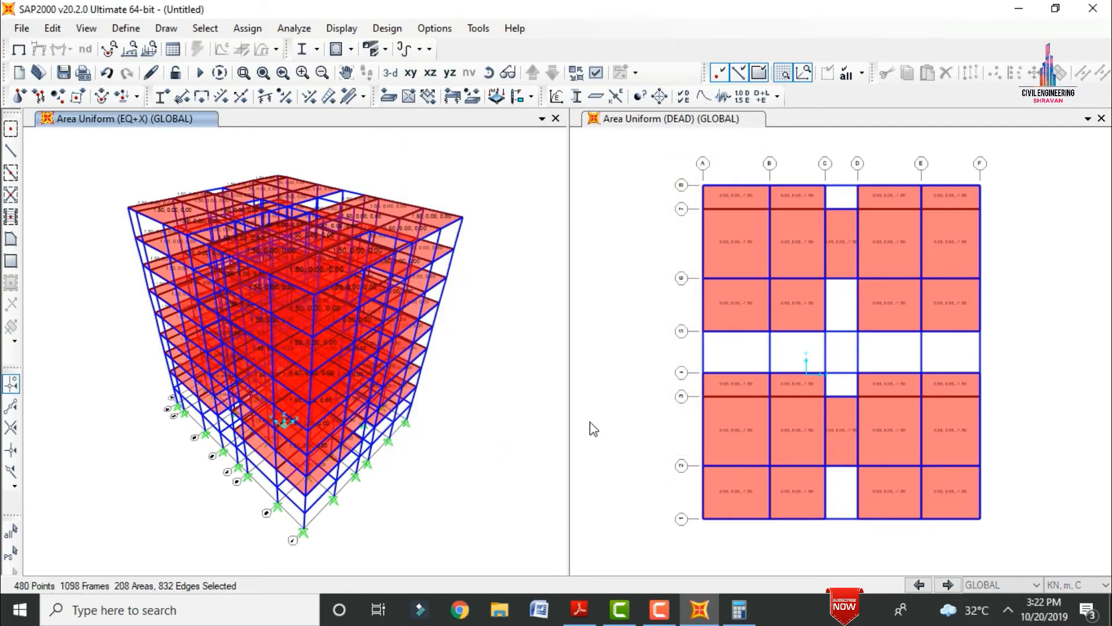
# Step: Add a uniform shell load of -1.5 kN/m² in the global X direction under load pattern EQ-X to all slabs
pyautogui.click(247, 28)
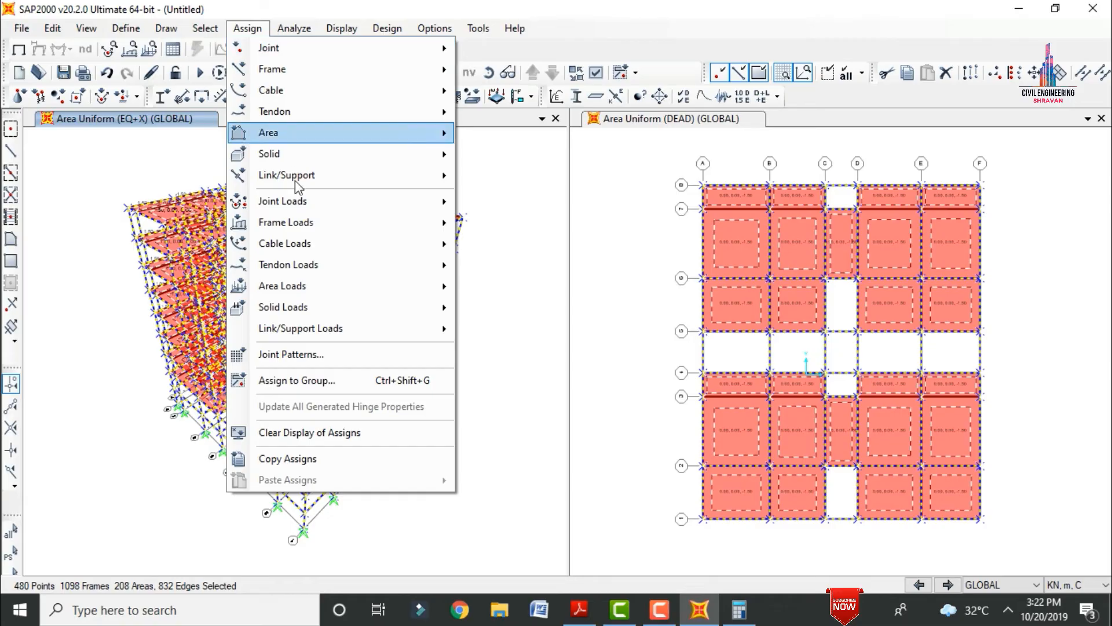
pyautogui.moveTo(277, 288)
pyautogui.click(510, 308)
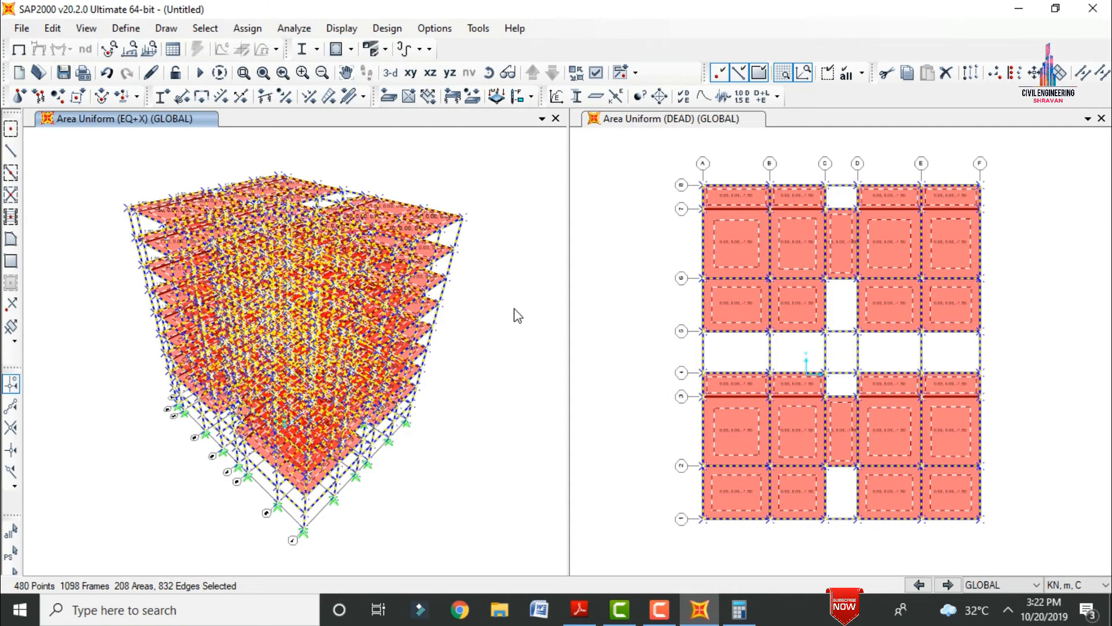
pyautogui.click(579, 180)
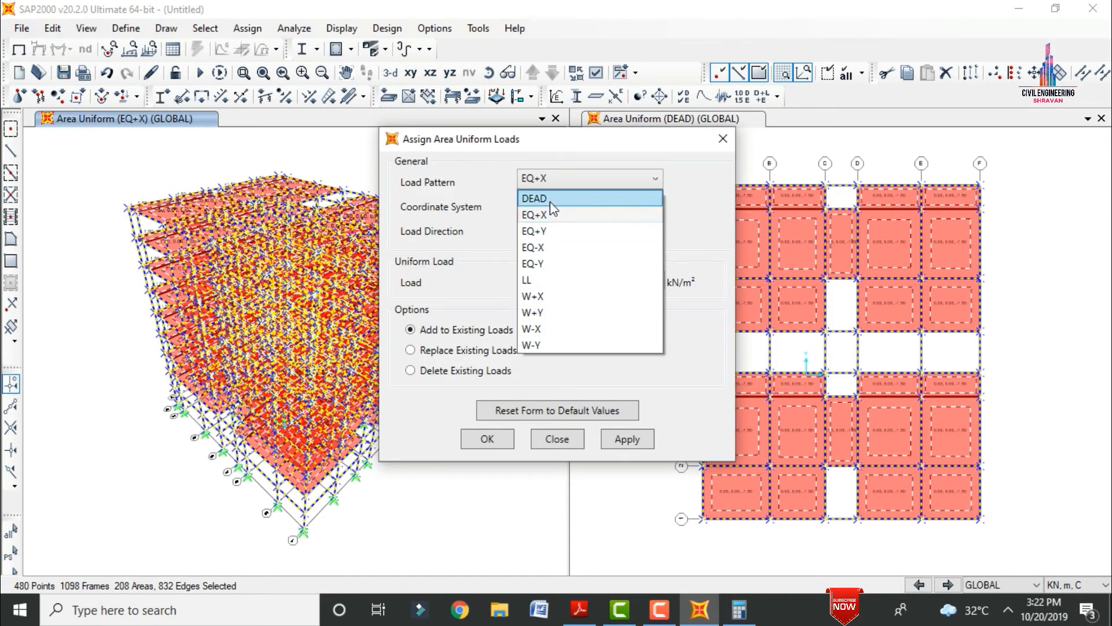
pyautogui.click(552, 246)
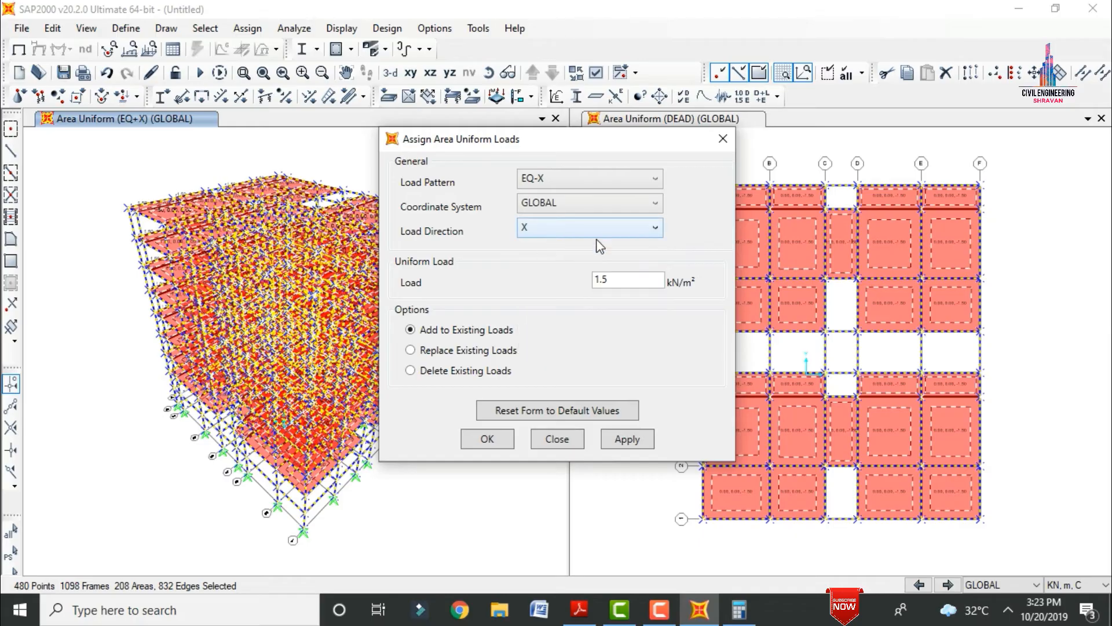
pyautogui.click(592, 279)
pyautogui.click(621, 441)
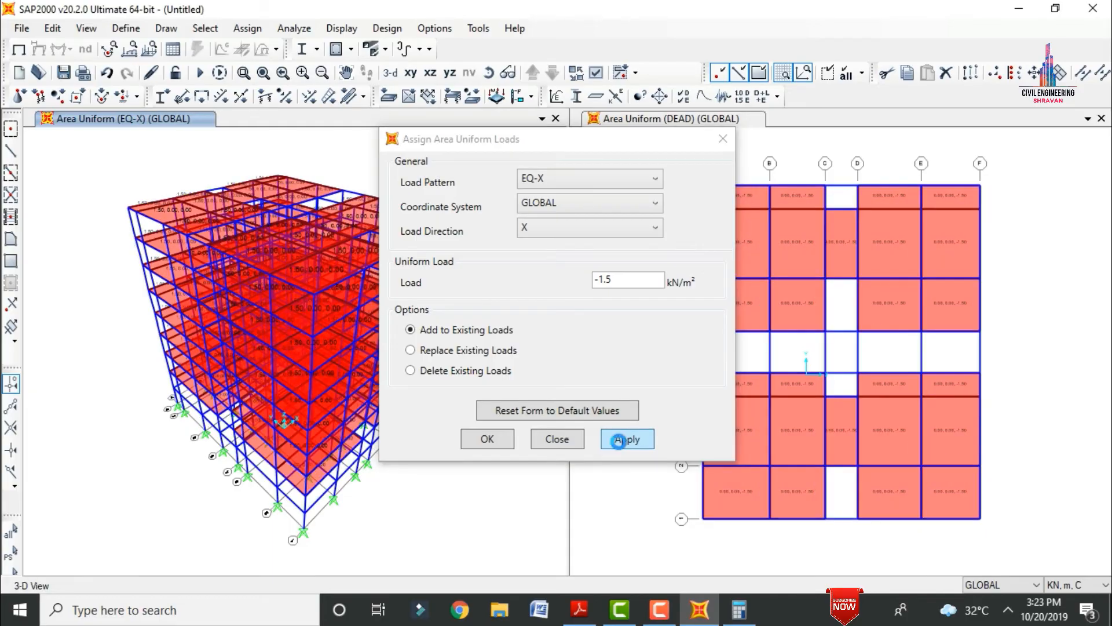
pyautogui.click(479, 439)
# Step: Select the whole model and add a uniform shell load of 1.5 kN/m² in the global Y direction under load pattern EQ+Y
pyautogui.hotkey('ctrl', 'a')
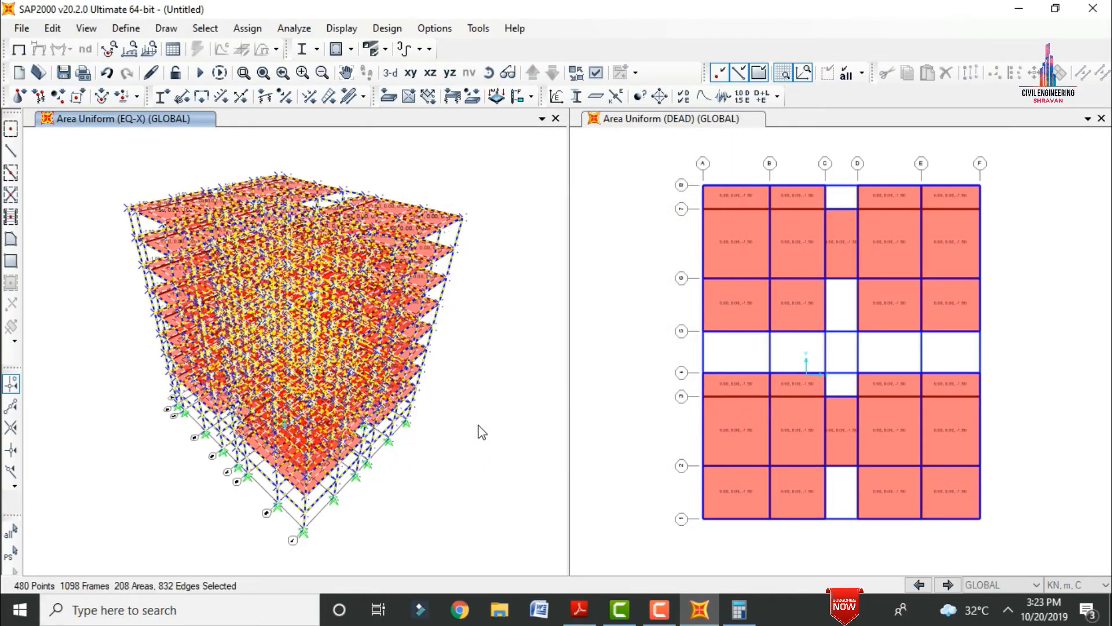
pyautogui.click(247, 28)
pyautogui.moveTo(280, 285)
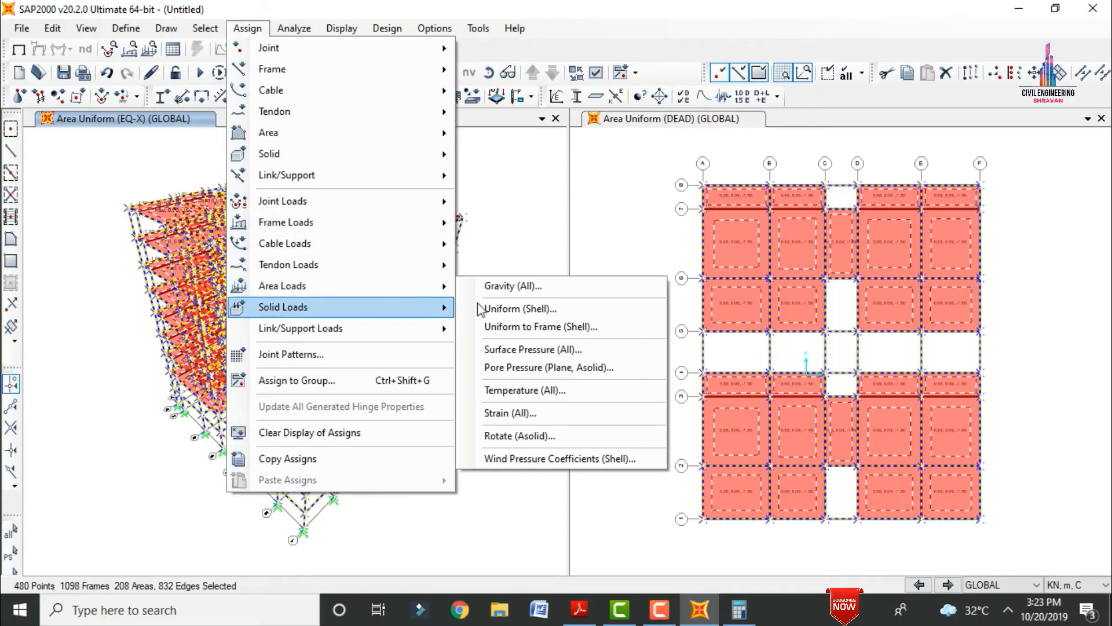
pyautogui.click(479, 307)
pyautogui.click(584, 174)
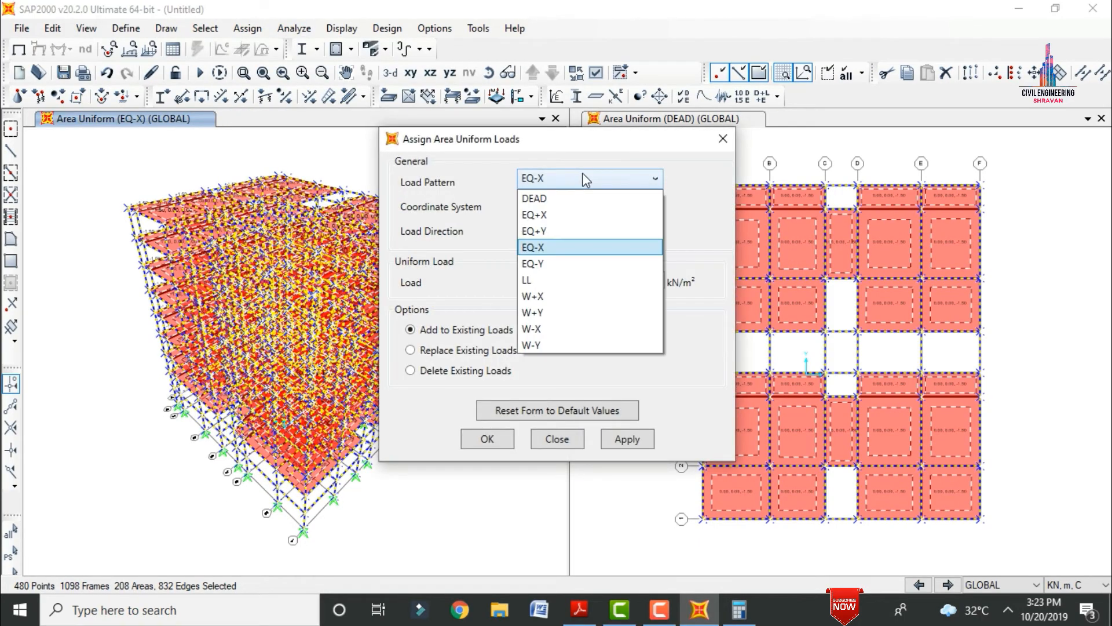
pyautogui.click(544, 230)
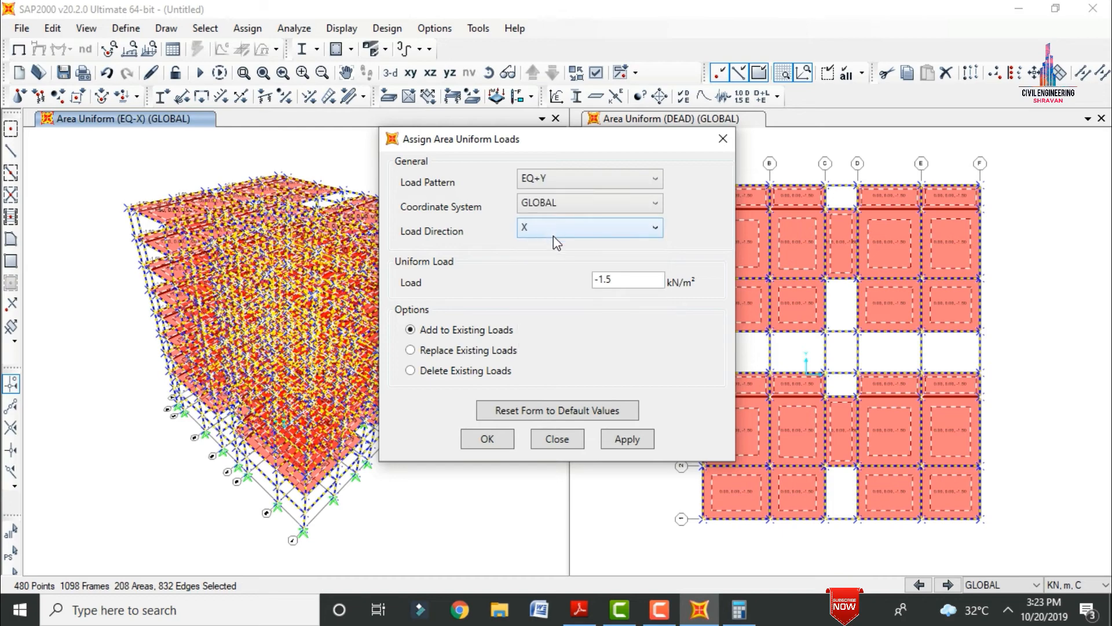
pyautogui.doubleClick(598, 281)
pyautogui.click(593, 231)
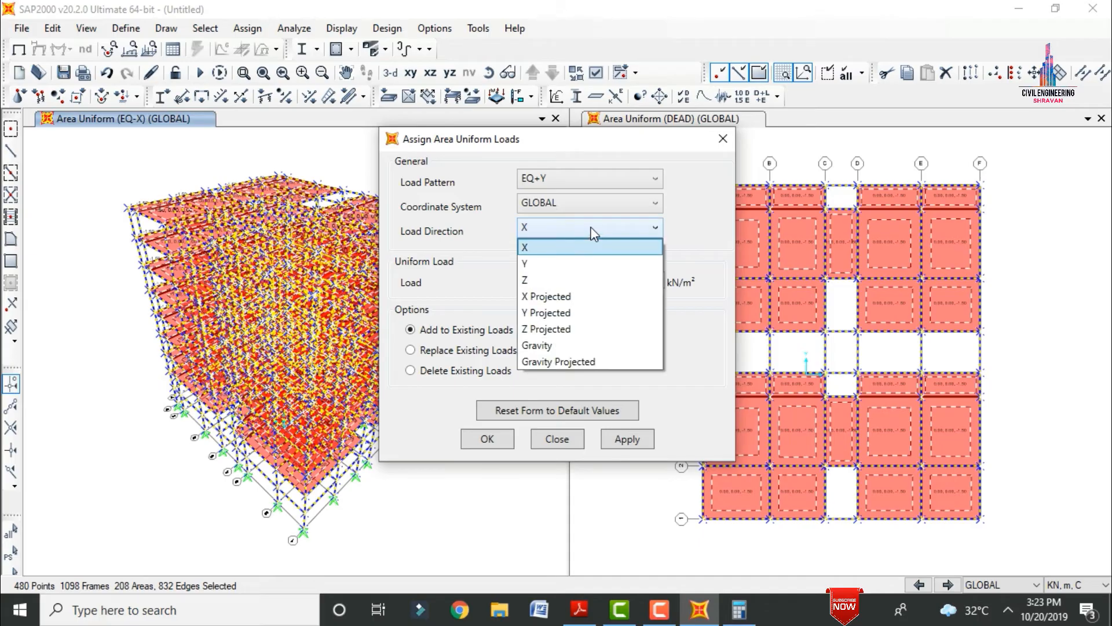
pyautogui.click(578, 259)
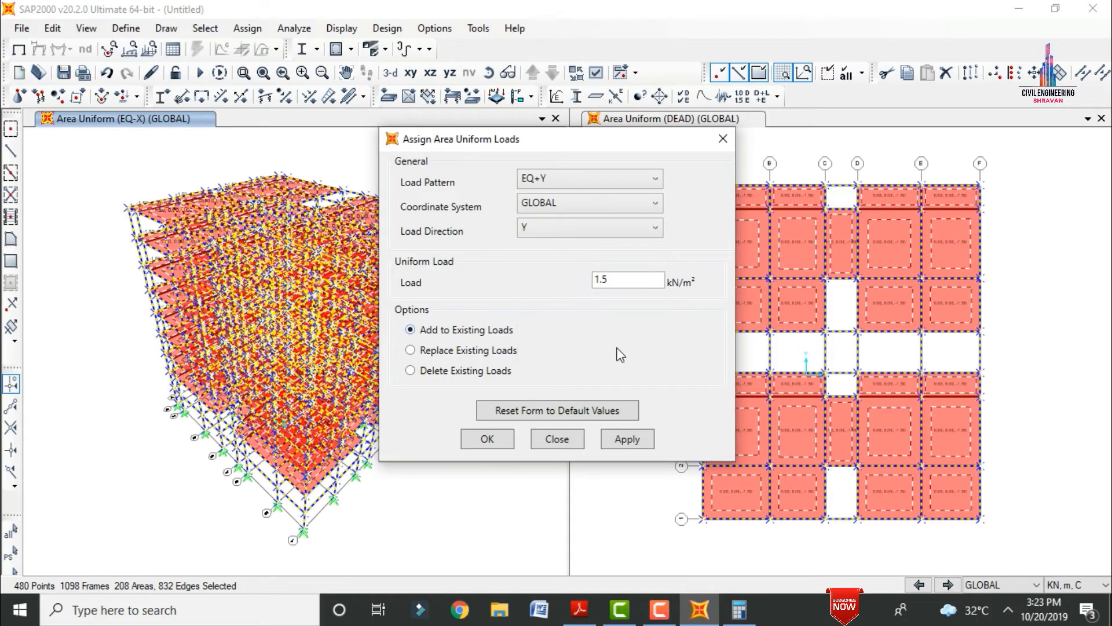
pyautogui.click(619, 445)
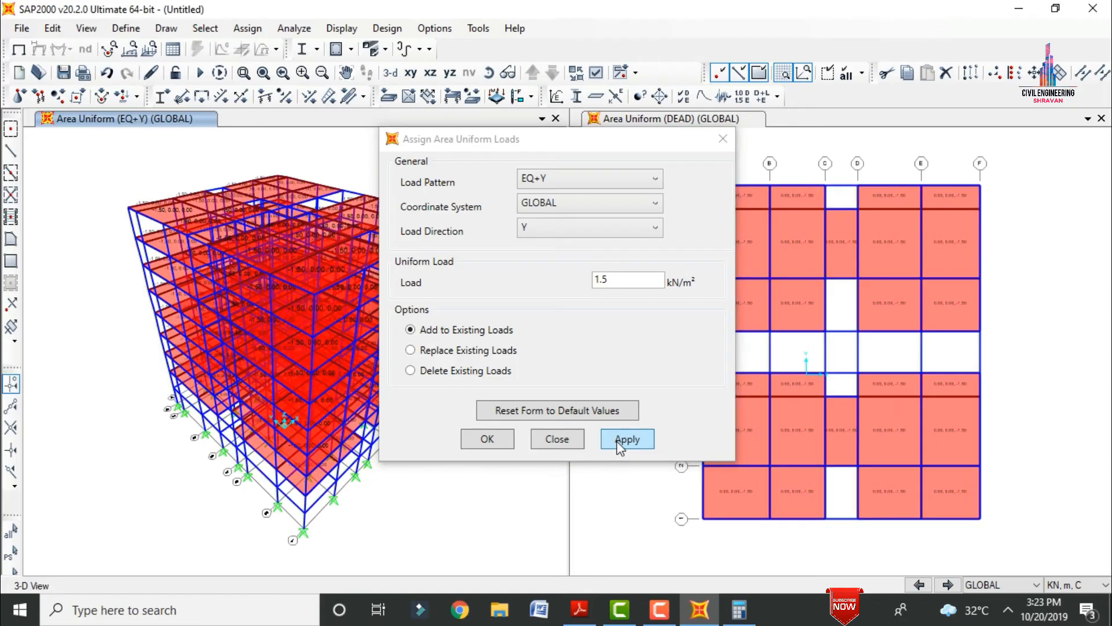
pyautogui.click(495, 442)
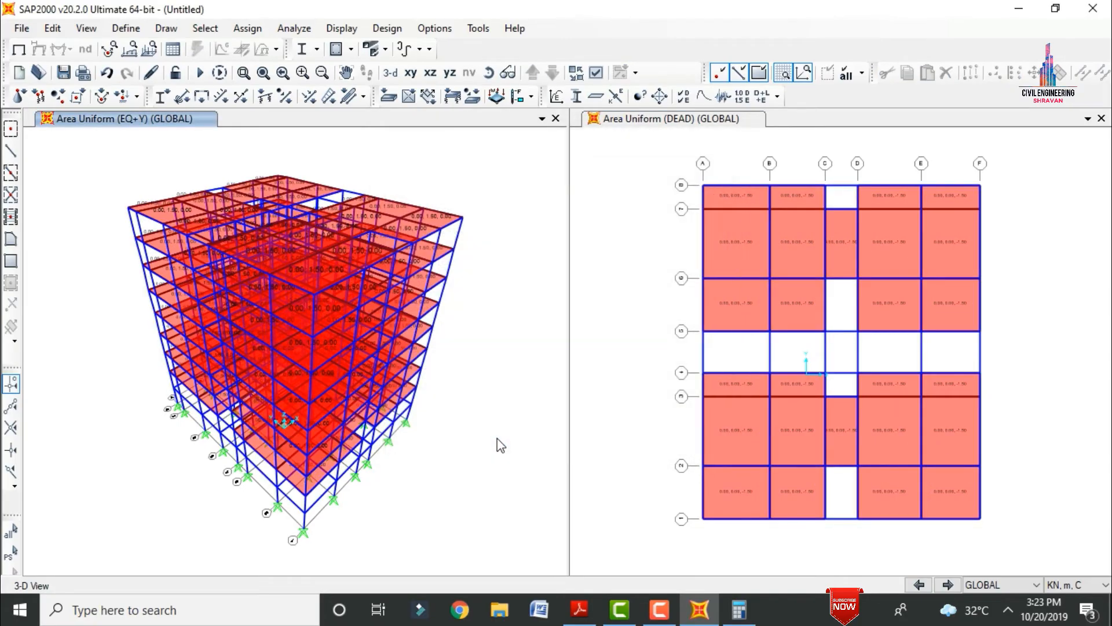
# Step: Reselect the whole model and add a uniform shell load of -1.5 kN/m² in the global Y direction under load pattern EQ-Y
pyautogui.hotkey('ctrl', 'a')
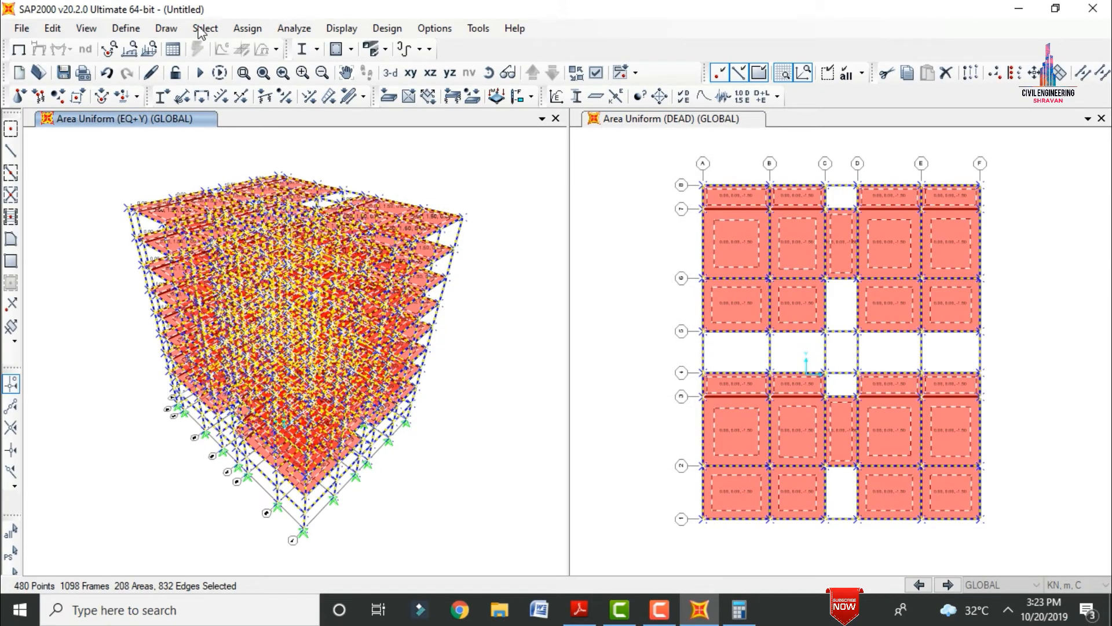
pyautogui.click(247, 28)
pyautogui.moveTo(292, 290)
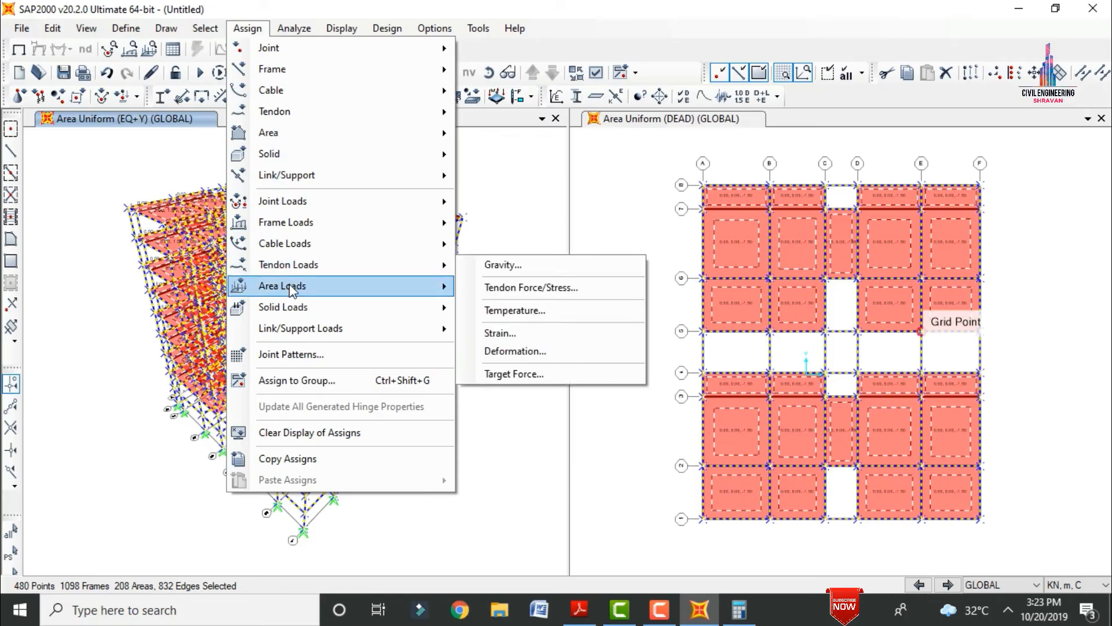
pyautogui.click(526, 307)
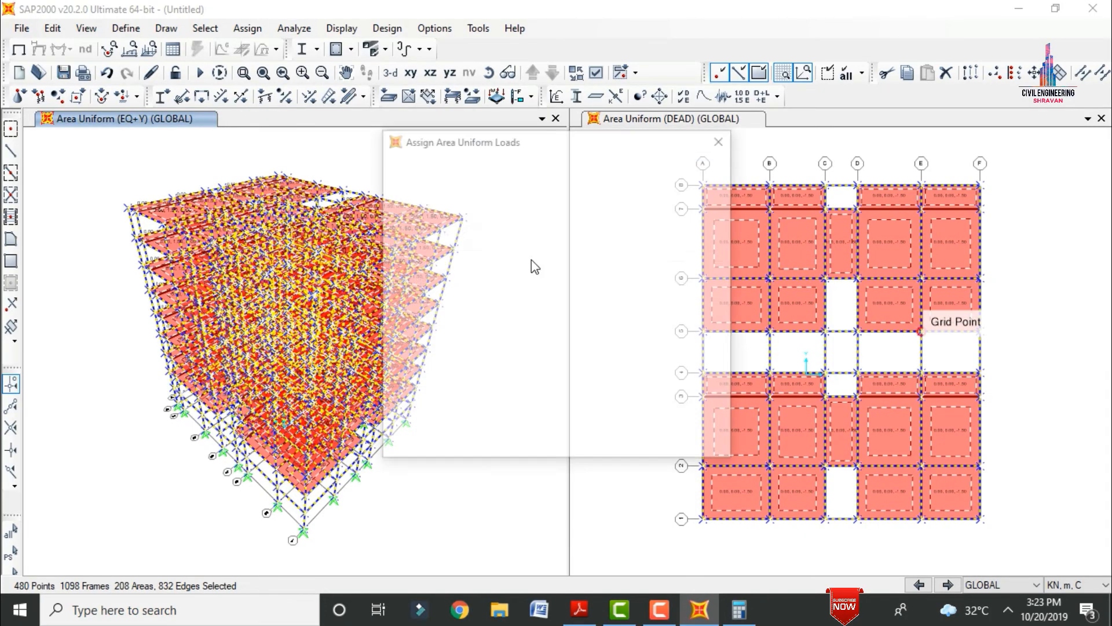
pyautogui.click(568, 179)
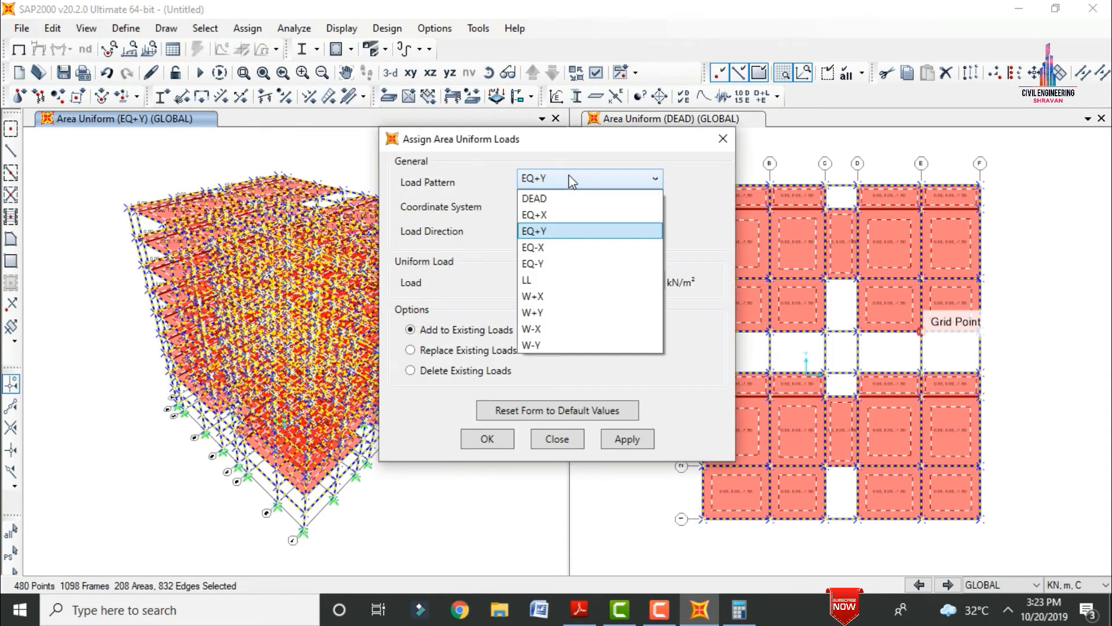
pyautogui.click(550, 262)
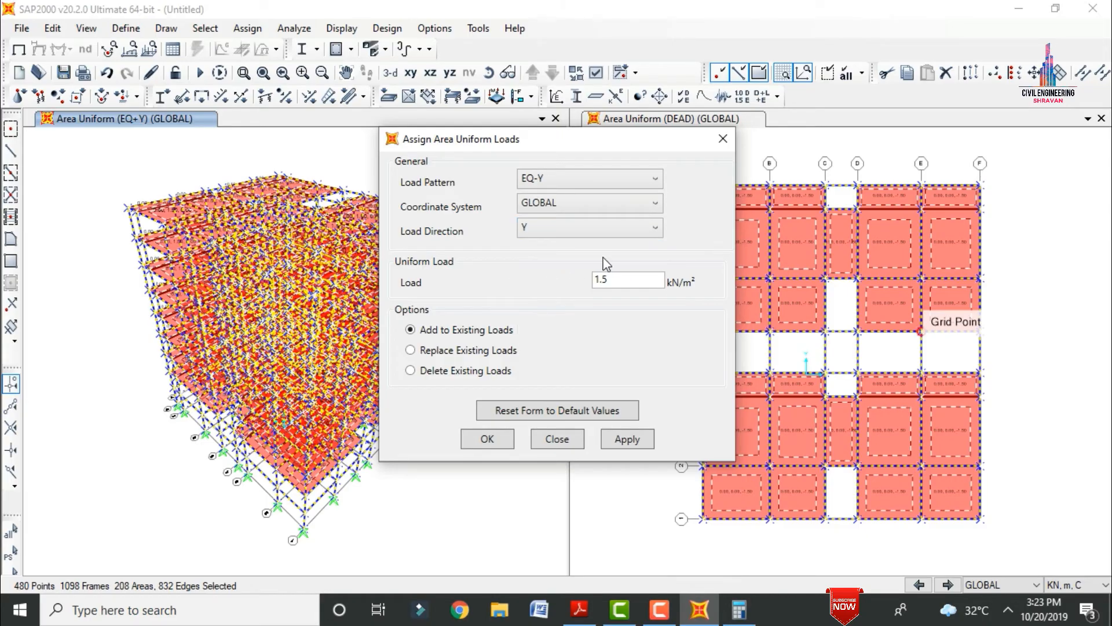
pyautogui.click(597, 282)
pyautogui.write('-')
pyautogui.click(625, 439)
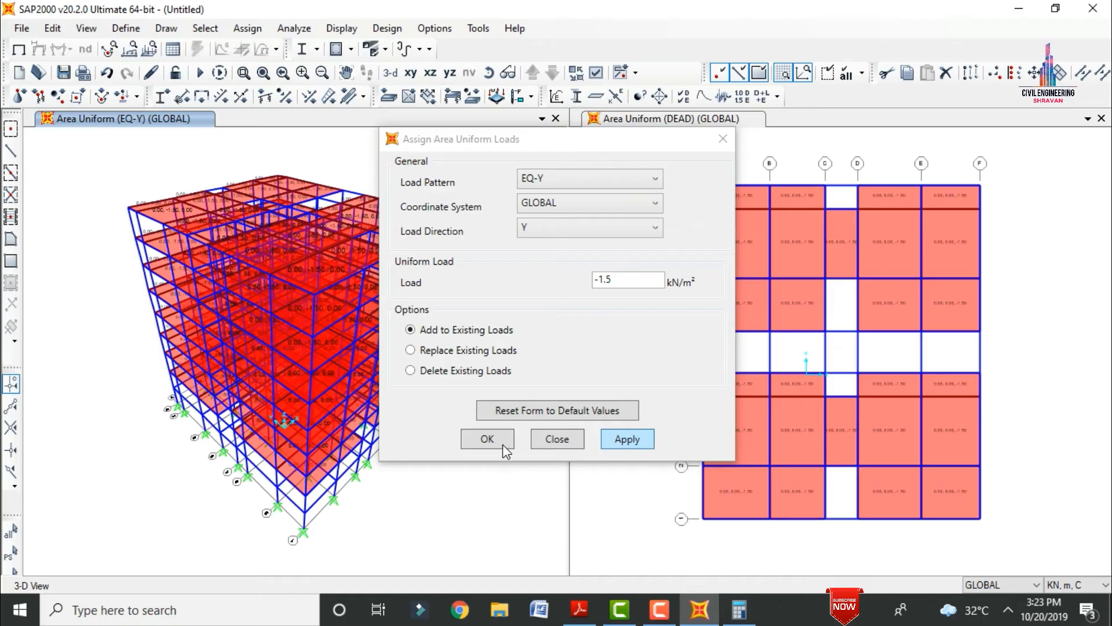
pyautogui.click(488, 440)
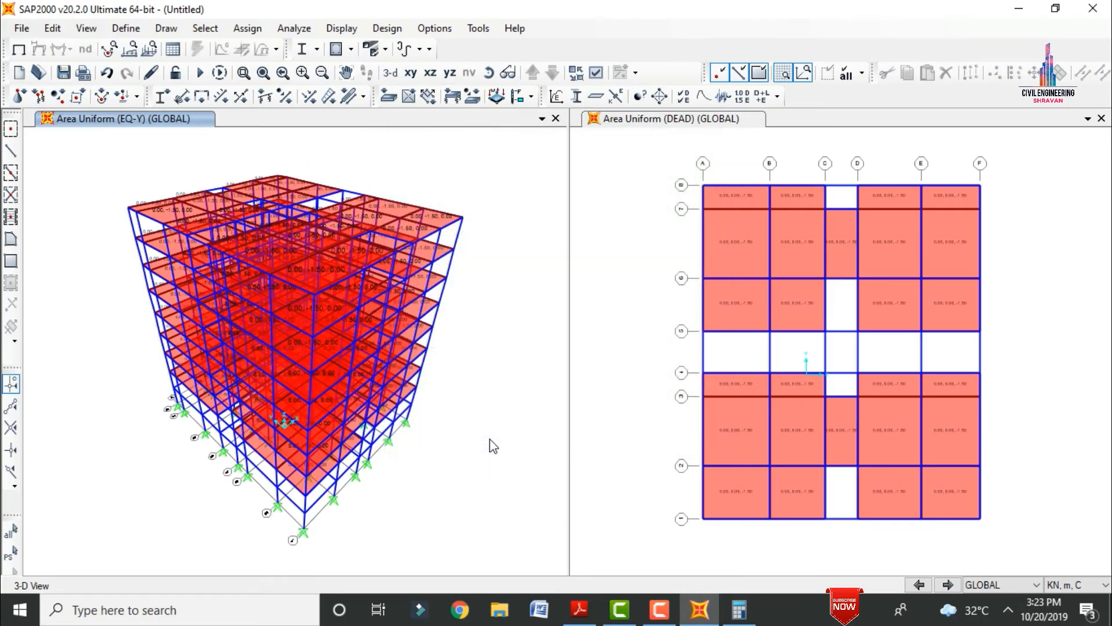
# Step: Select the whole model and assign a windward shell wind pressure coefficient Cp of 0.8 under load pattern W+X, replacing existing loads
pyautogui.hotkey('ctrl', 'a')
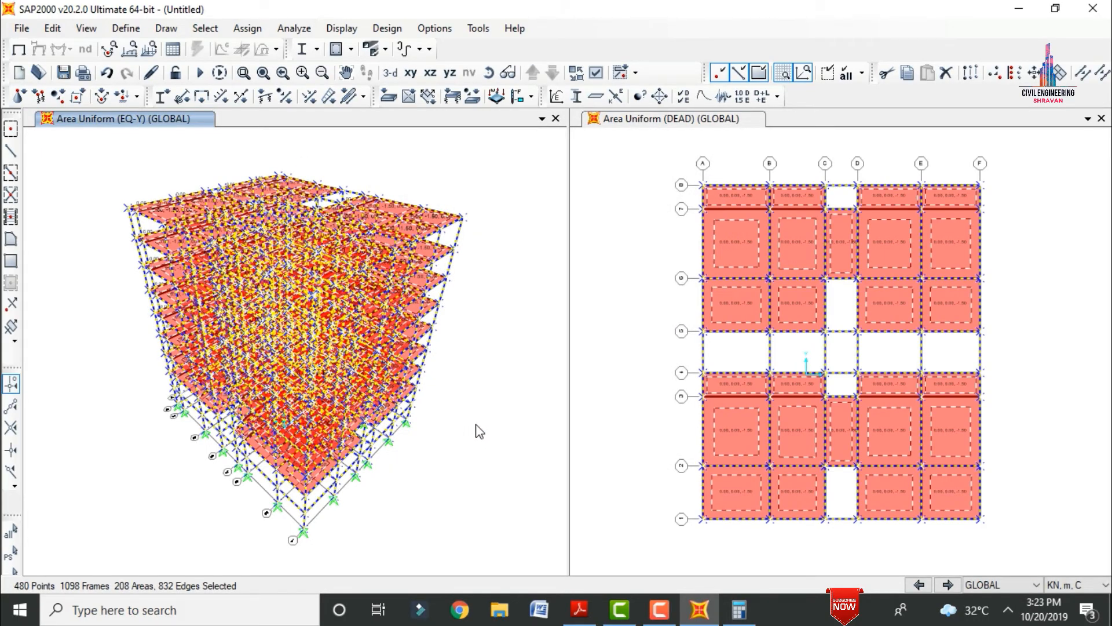
pyautogui.click(248, 27)
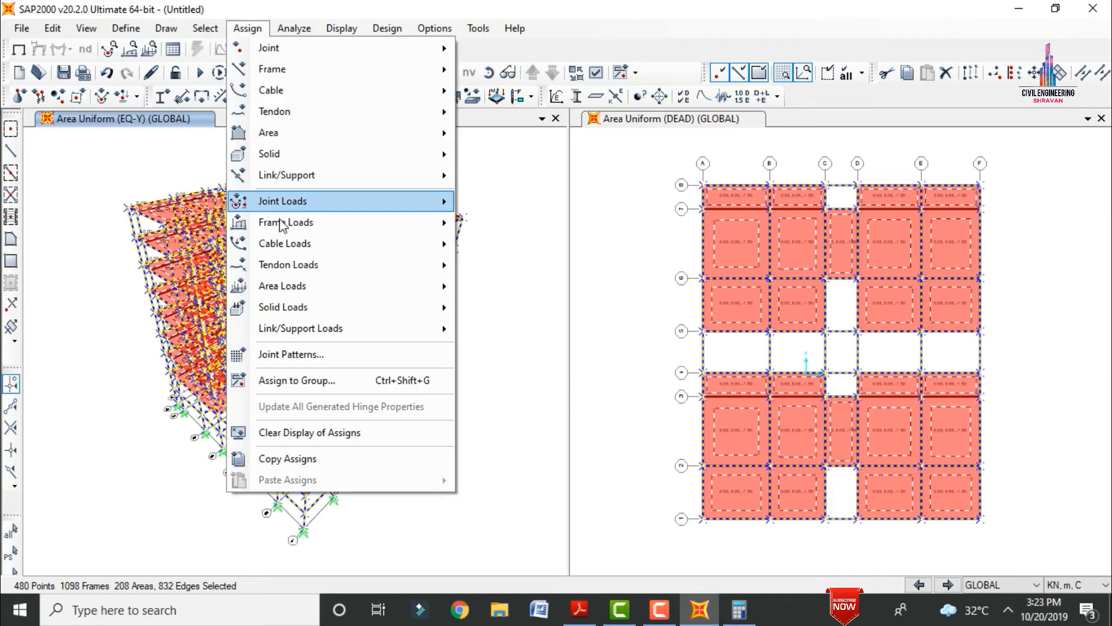
pyautogui.moveTo(280, 227)
pyautogui.moveTo(288, 284)
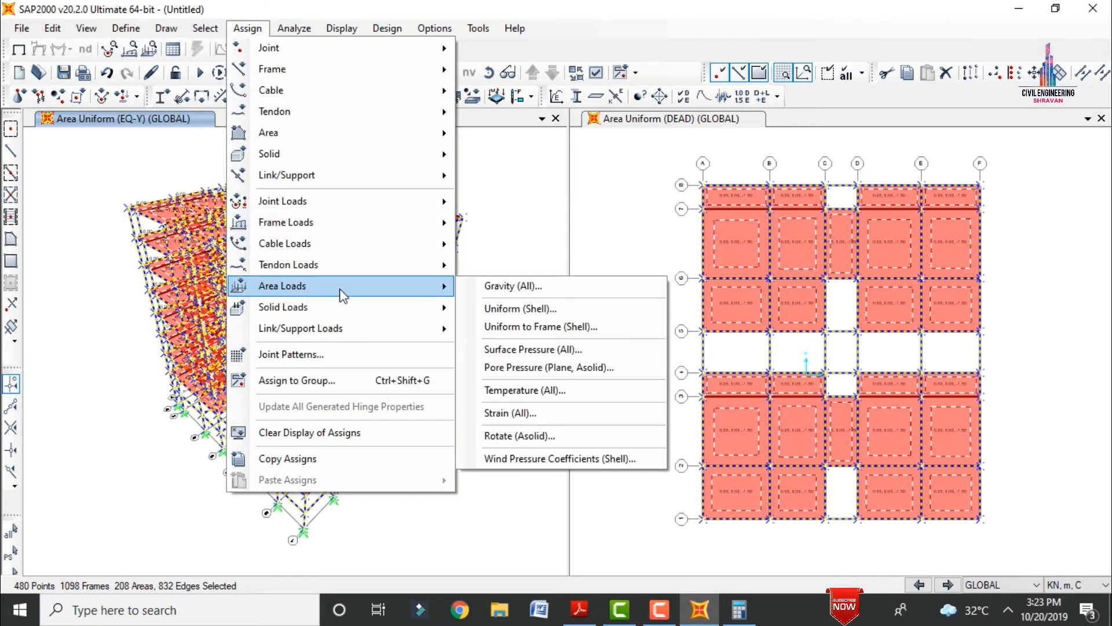
pyautogui.click(545, 458)
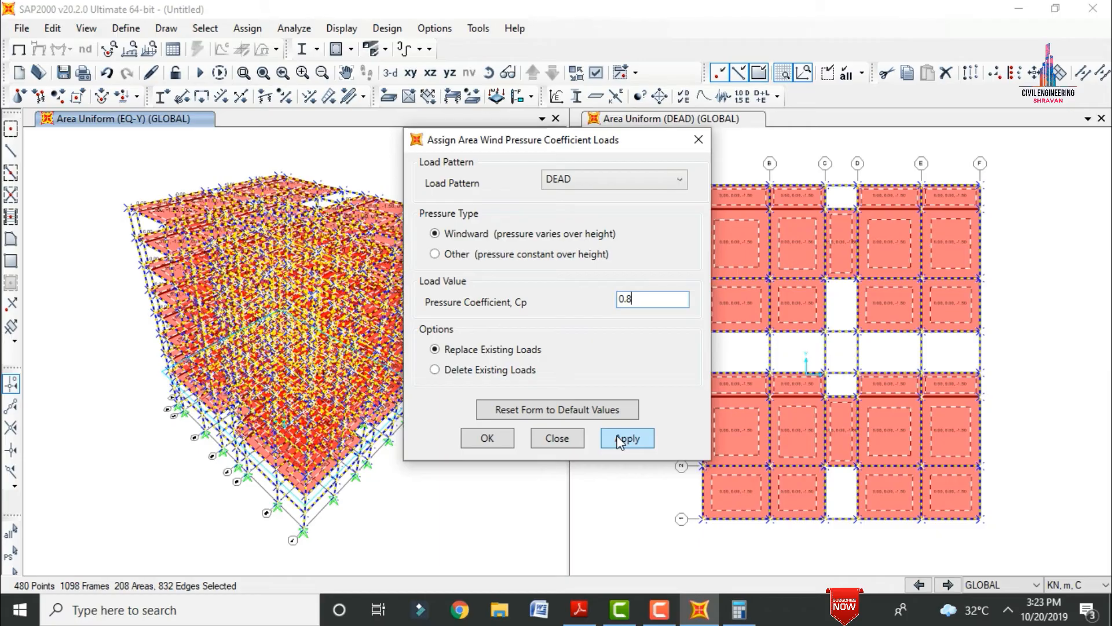
pyautogui.click(586, 180)
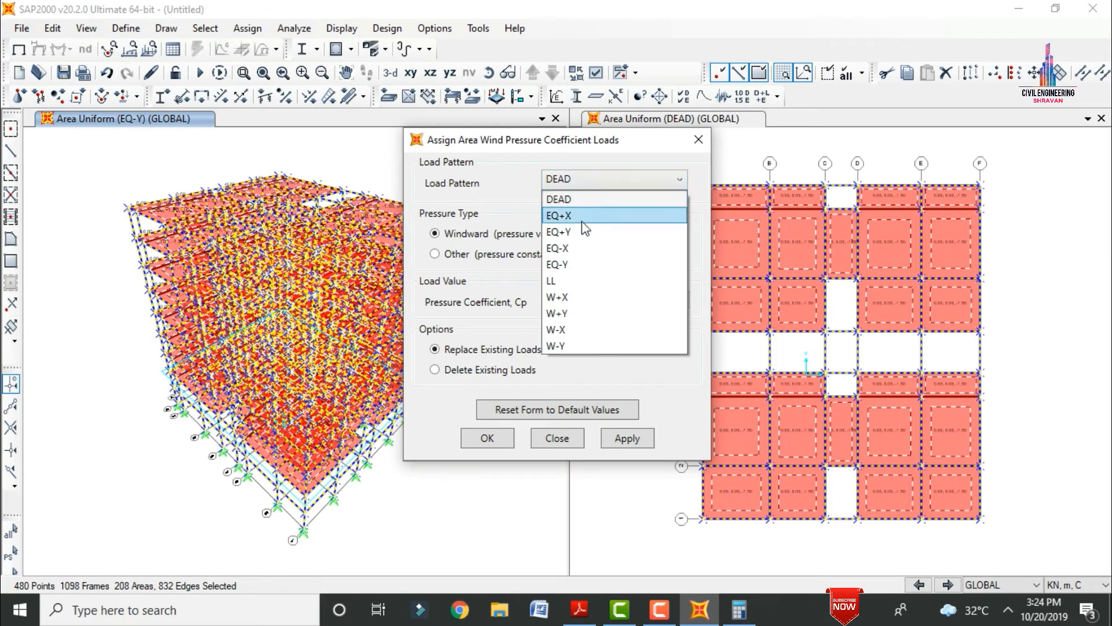
pyautogui.click(572, 297)
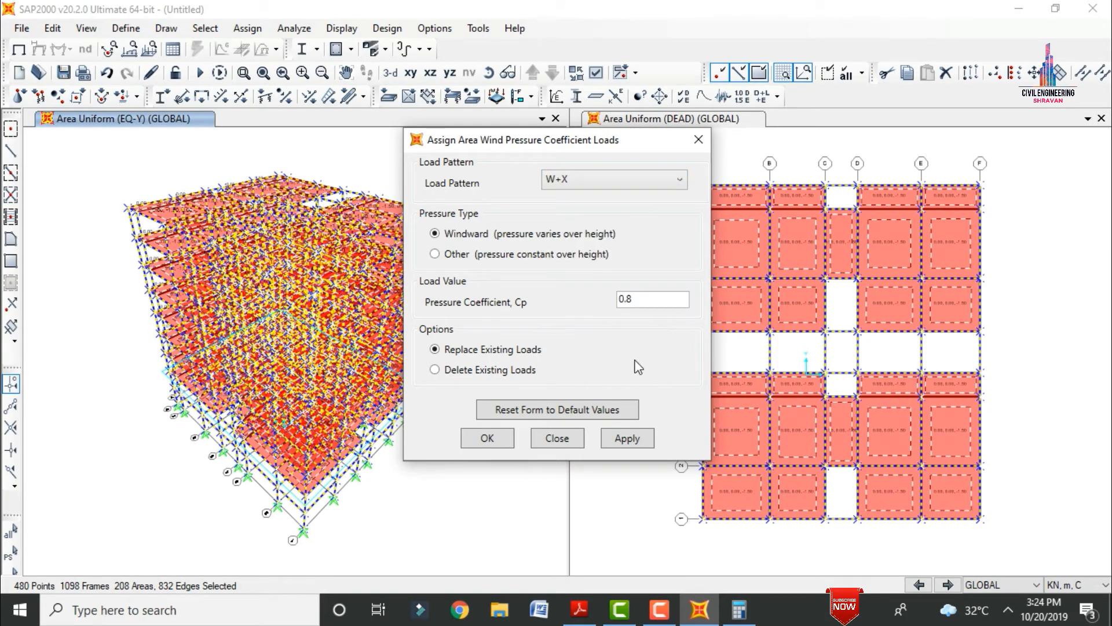
pyautogui.click(650, 438)
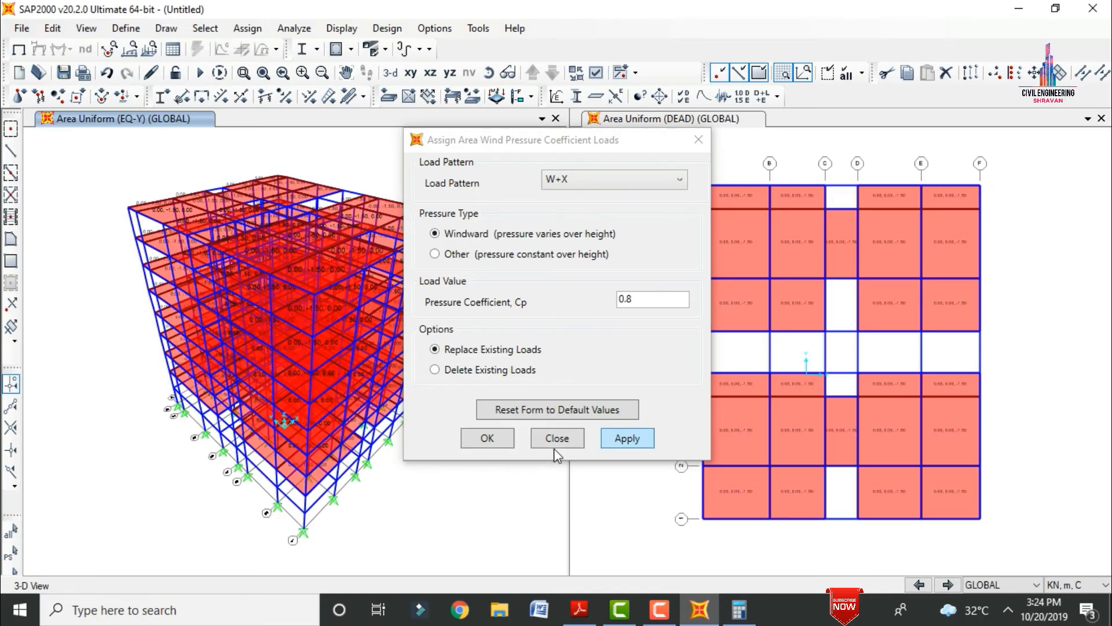
pyautogui.click(483, 439)
# Step: Reselect the whole model and assign a windward shell wind pressure coefficient Cp of -0.8 under load pattern W-X, replacing existing loads
pyautogui.hotkey('ctrl', 'a')
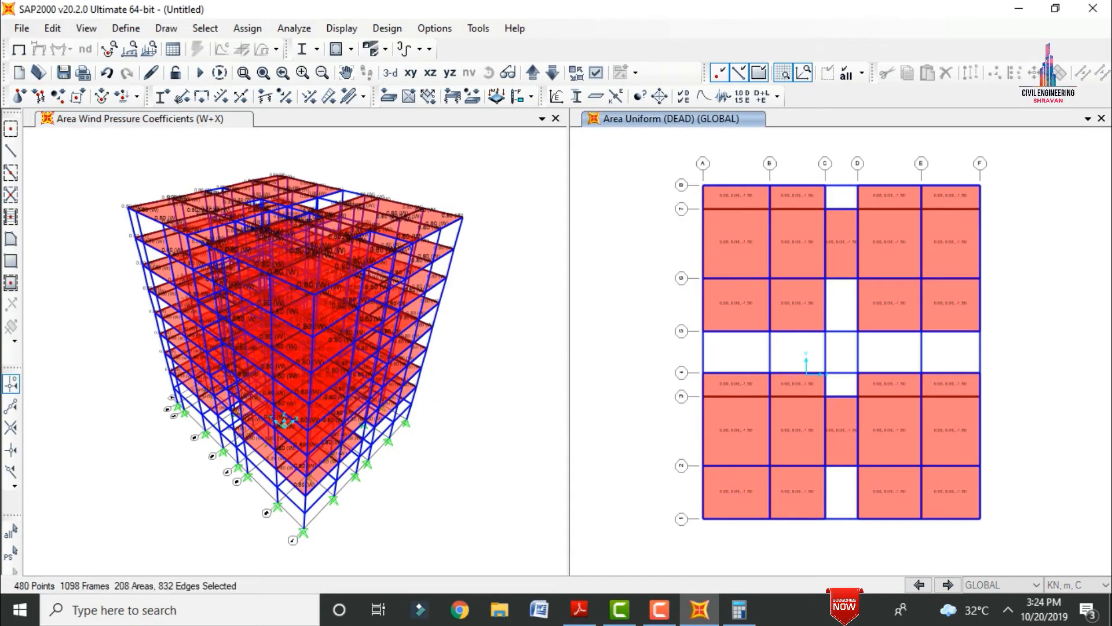
pyautogui.click(248, 28)
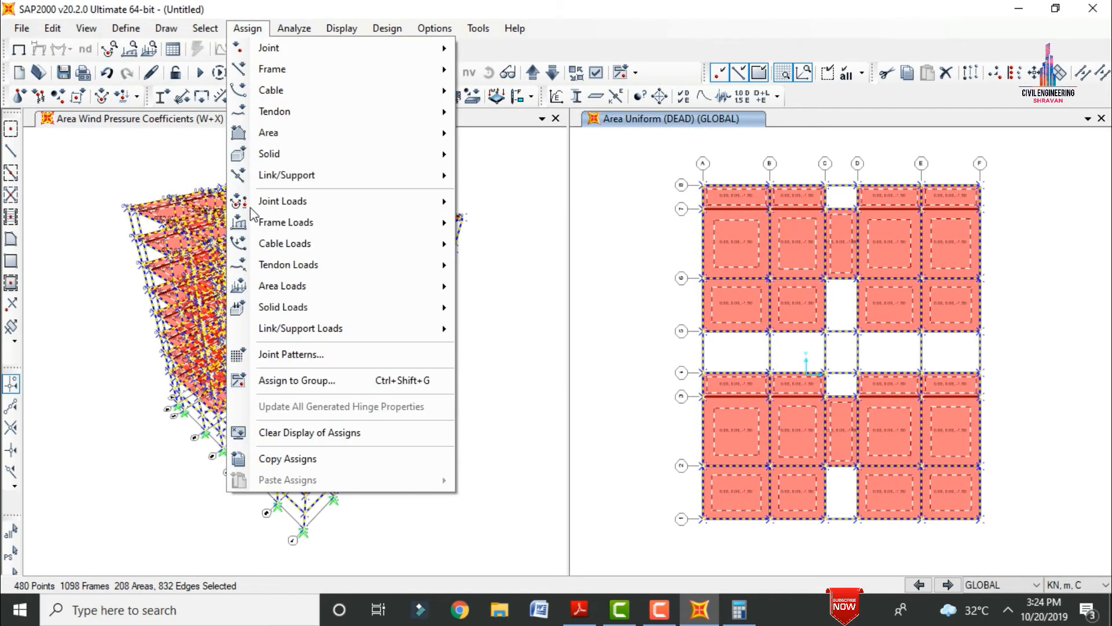
pyautogui.moveTo(290, 286)
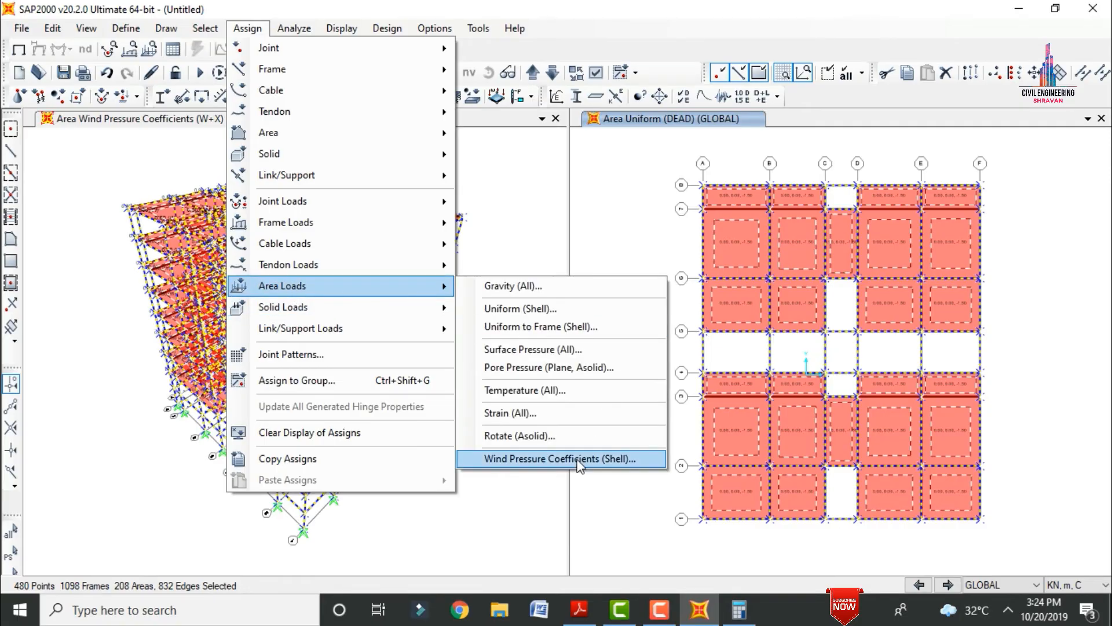
pyautogui.click(608, 457)
pyautogui.click(602, 181)
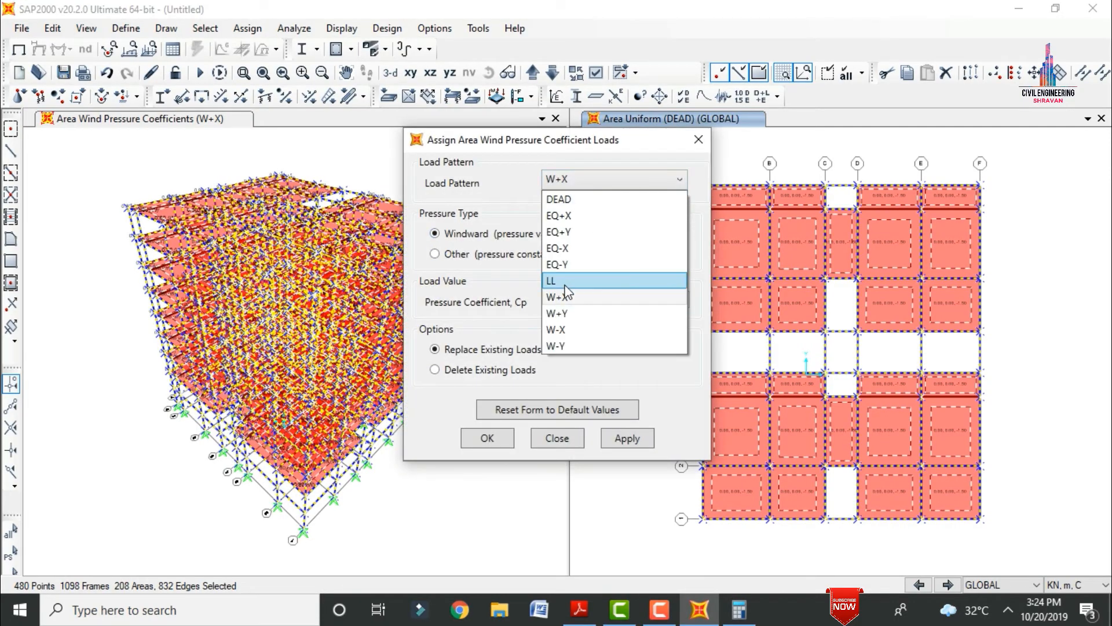
pyautogui.click(563, 333)
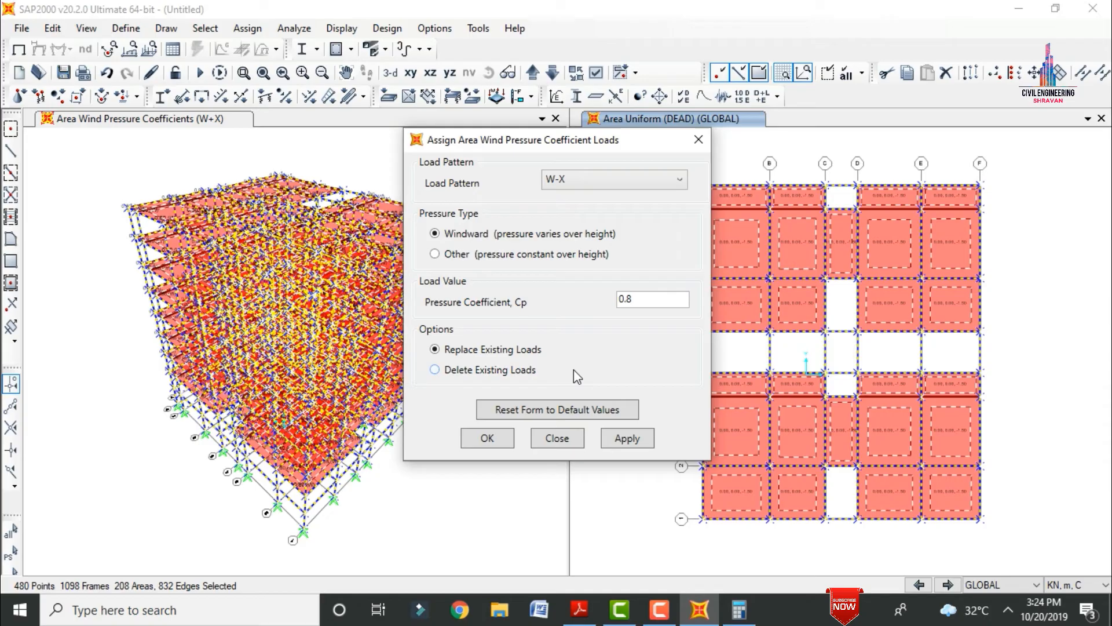
pyautogui.click(620, 298)
pyautogui.click(628, 439)
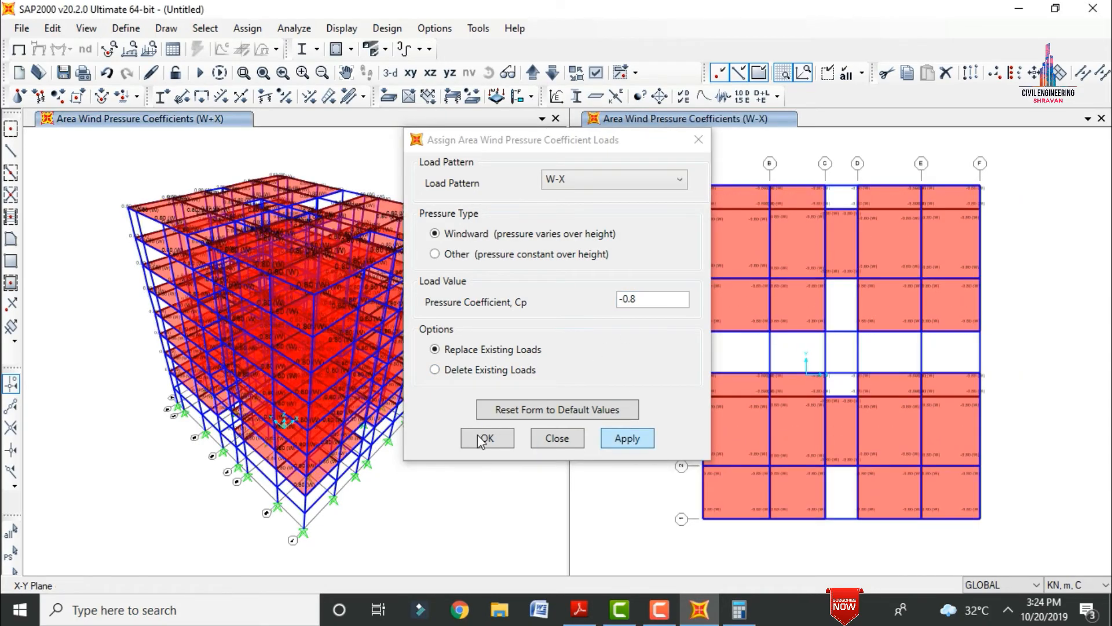
pyautogui.click(483, 439)
# Step: Select the whole model and assign a windward shell wind pressure coefficient Cp of 0.8 under load pattern W+Y, replacing existing loads
pyautogui.hotkey('ctrl', 'a')
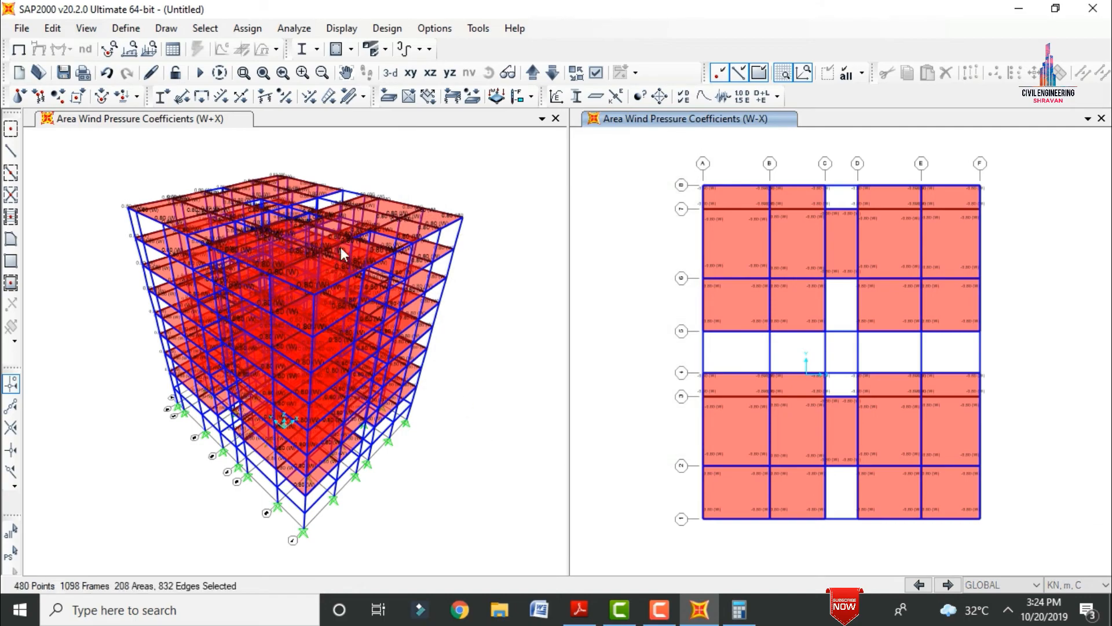
pyautogui.click(247, 28)
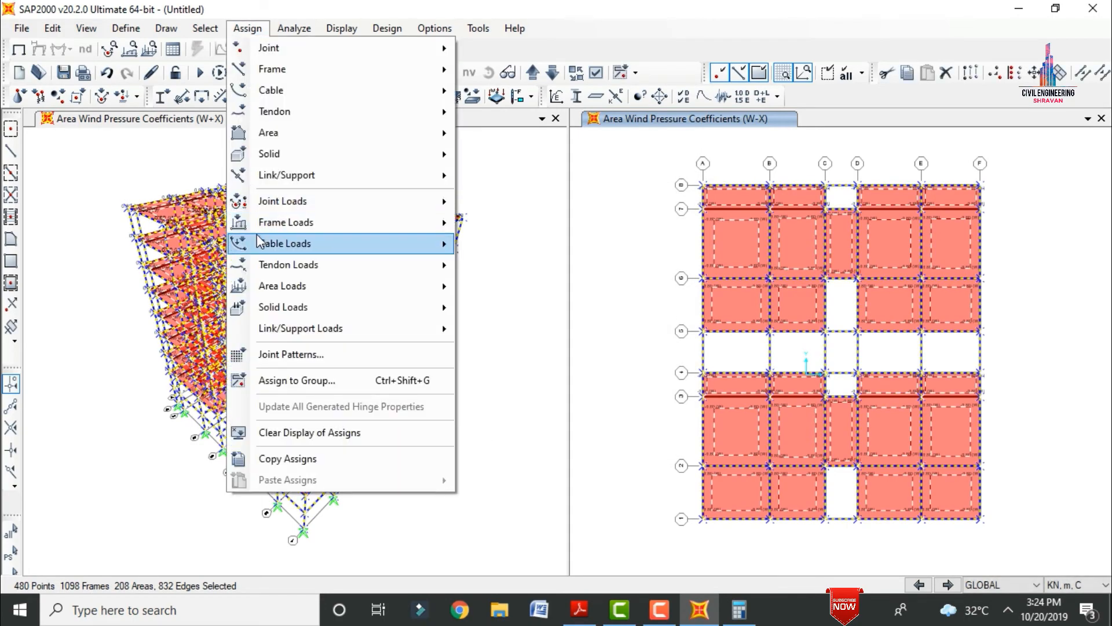
pyautogui.moveTo(268, 270)
pyautogui.moveTo(266, 292)
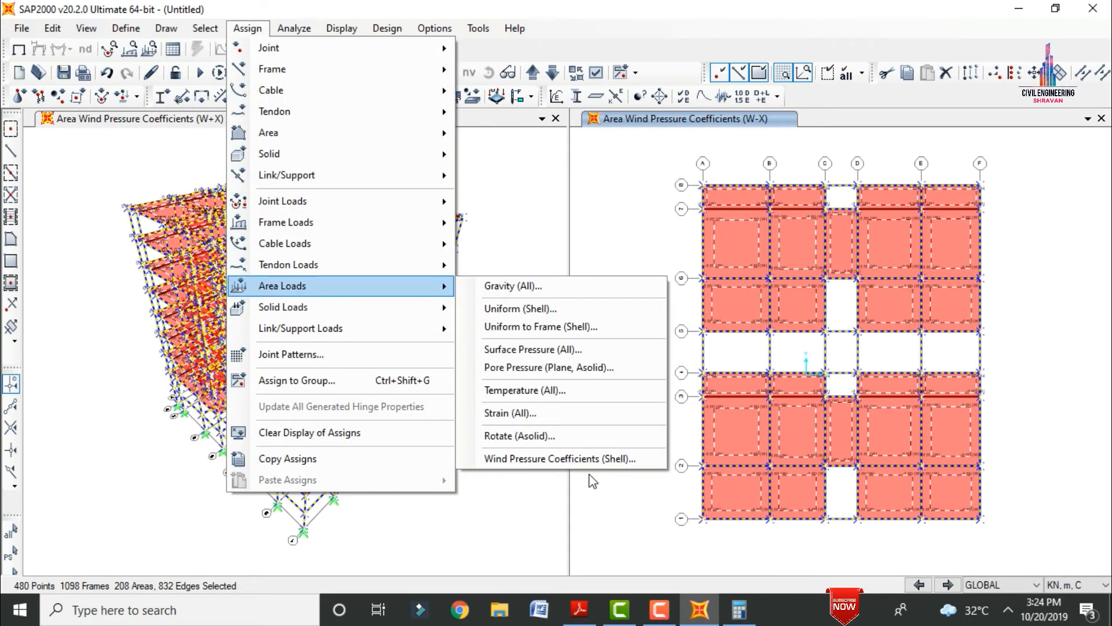
pyautogui.click(582, 459)
pyautogui.click(629, 181)
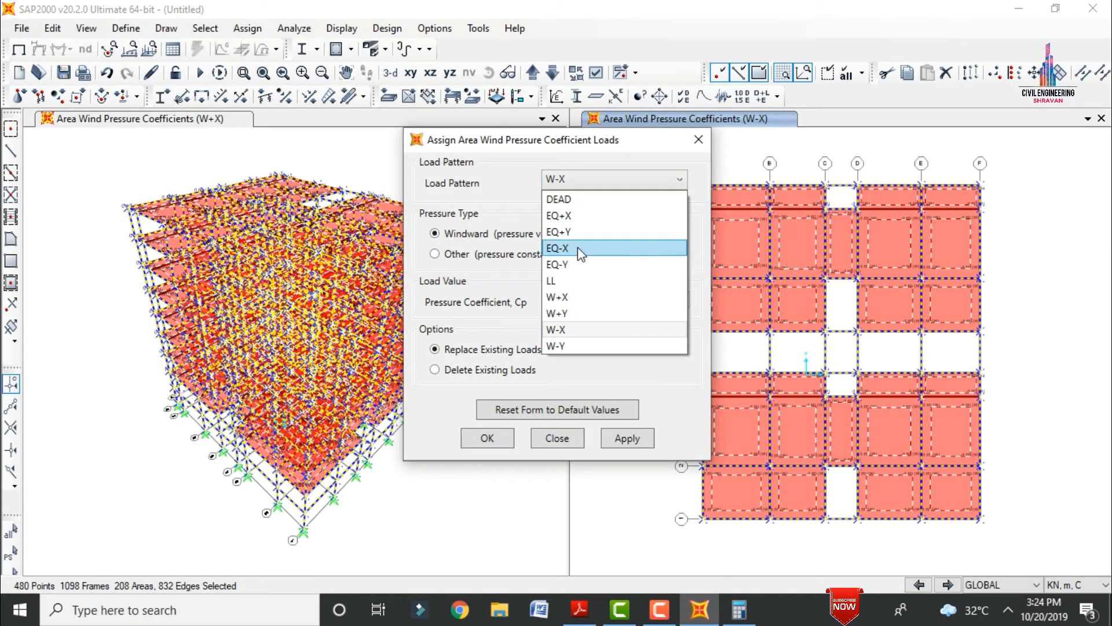
pyautogui.click(580, 313)
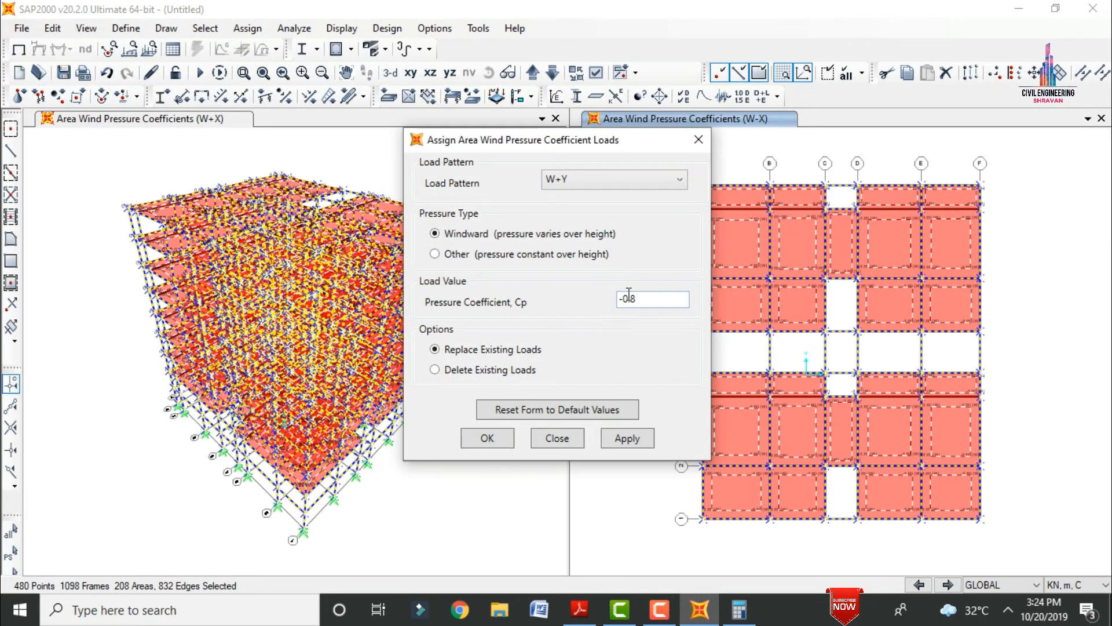
pyautogui.moveTo(625, 300); pyautogui.dragTo(587, 302)
pyautogui.press('Left')
pyautogui.click(636, 435)
pyautogui.click(497, 439)
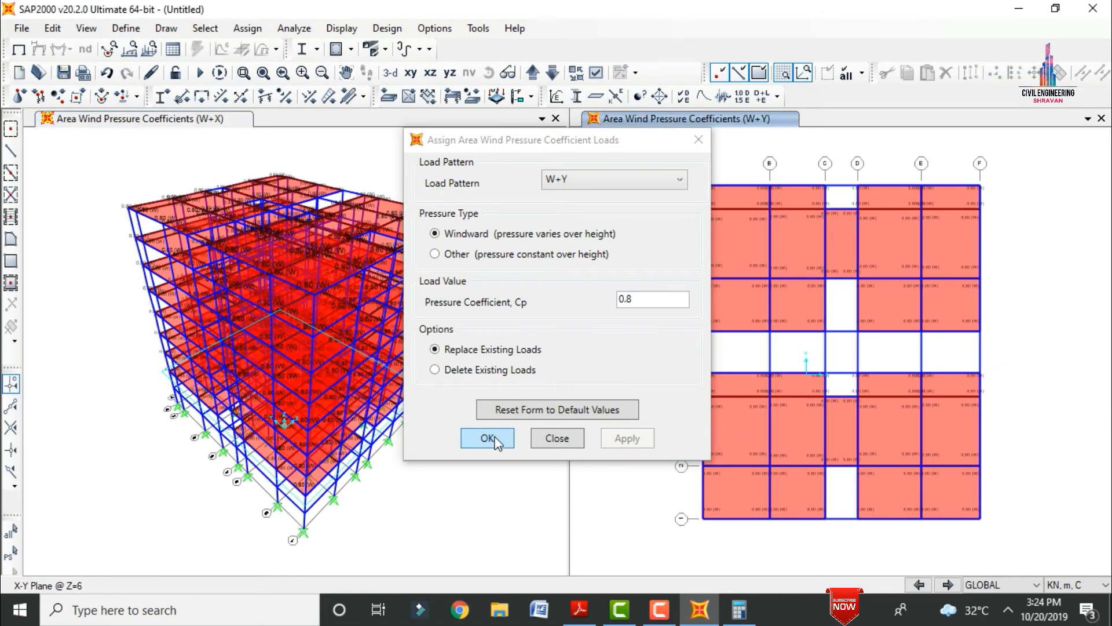
# Step: Reselect the whole model and assign a windward shell wind pressure coefficient Cp of -0.8 under load pattern W-Y, replacing existing loads
pyautogui.hotkey('ctrl', 'a')
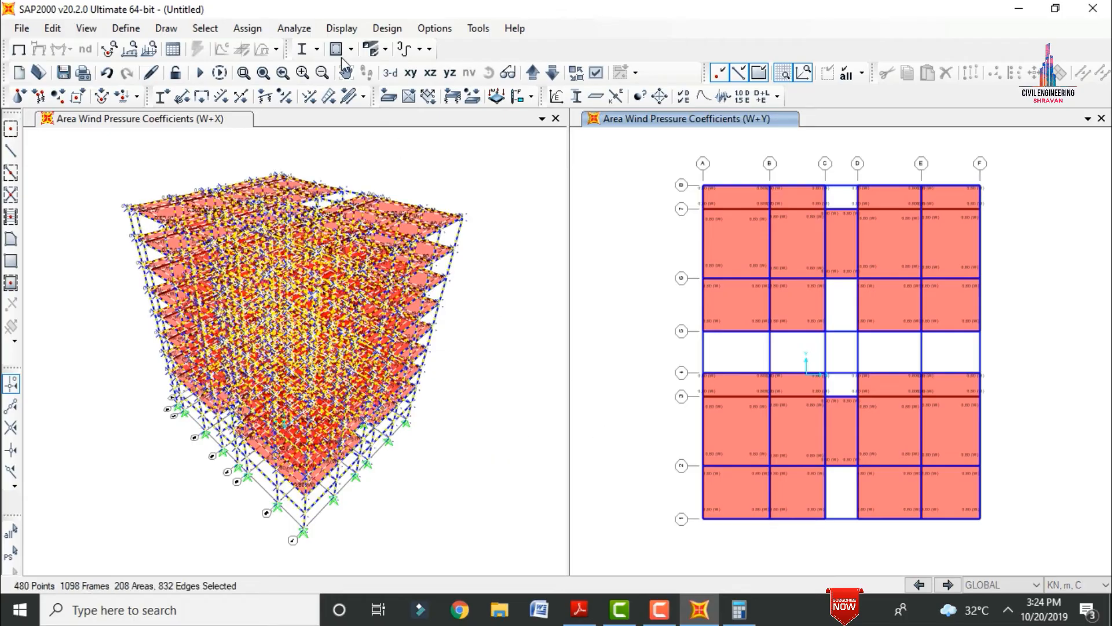
pyautogui.click(248, 28)
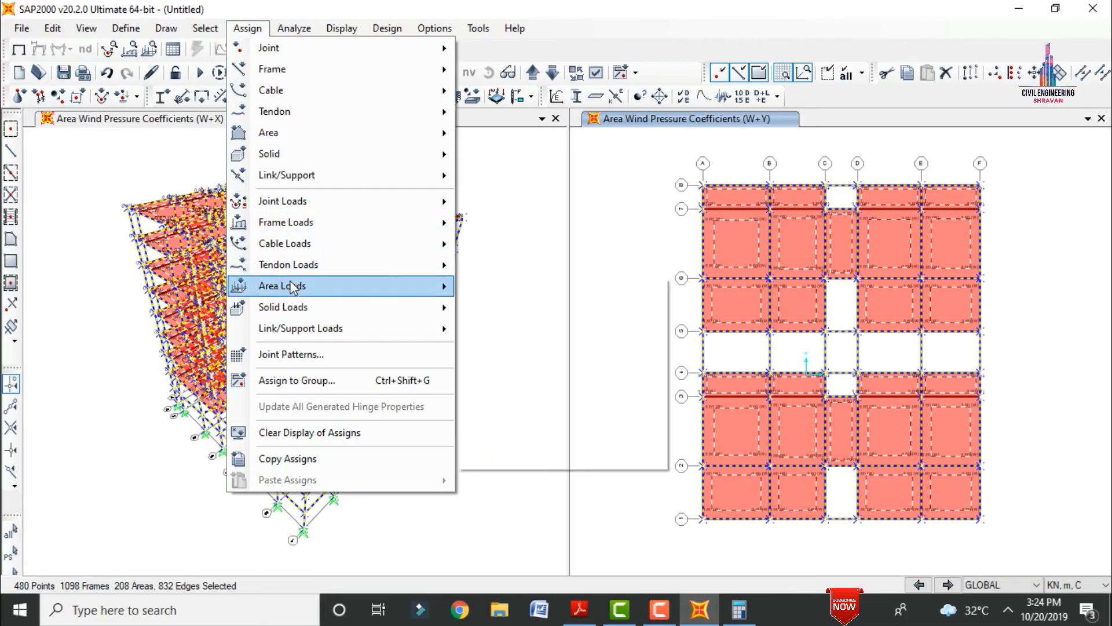
pyautogui.moveTo(290, 285)
pyautogui.click(516, 458)
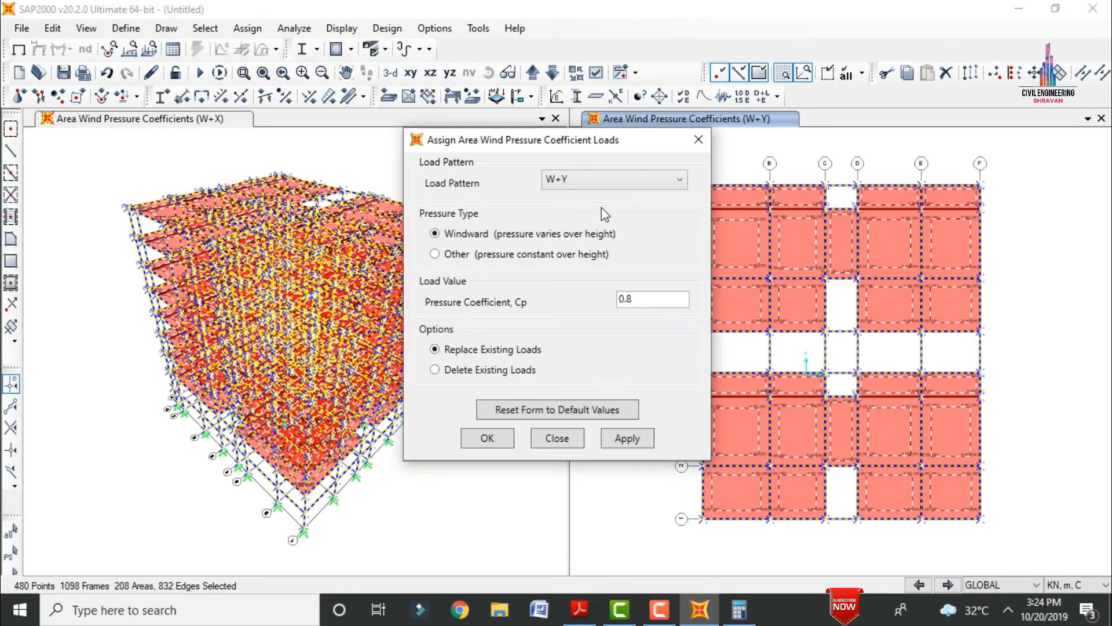
pyautogui.click(591, 183)
pyautogui.click(579, 348)
pyautogui.click(628, 438)
pyautogui.click(485, 438)
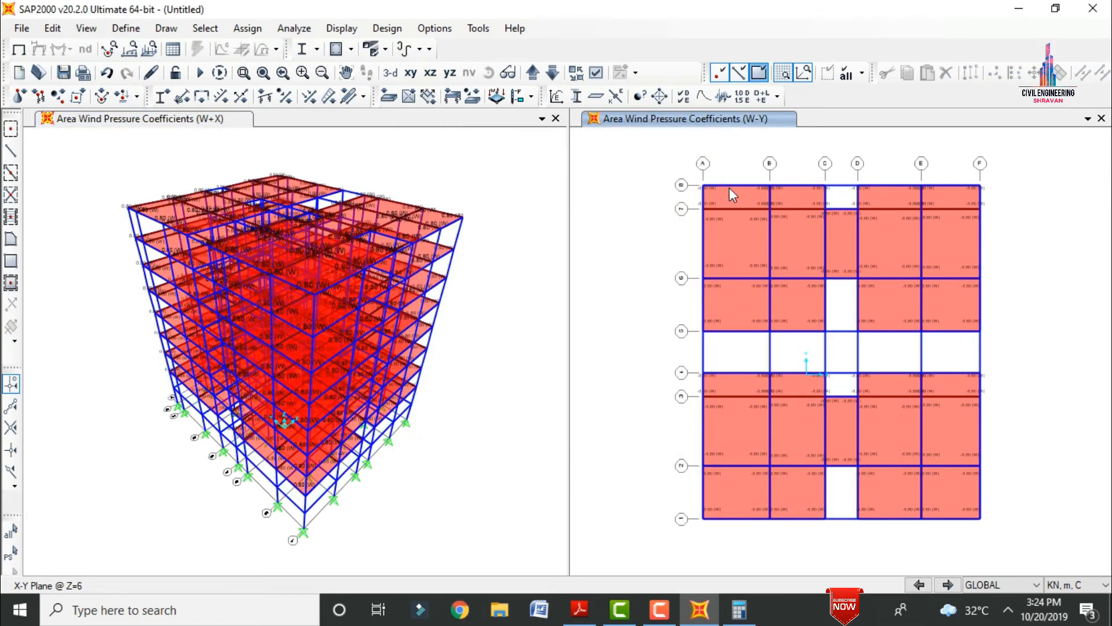
# Step: Generate the default design load combinations for concrete frame design
pyautogui.click(127, 30)
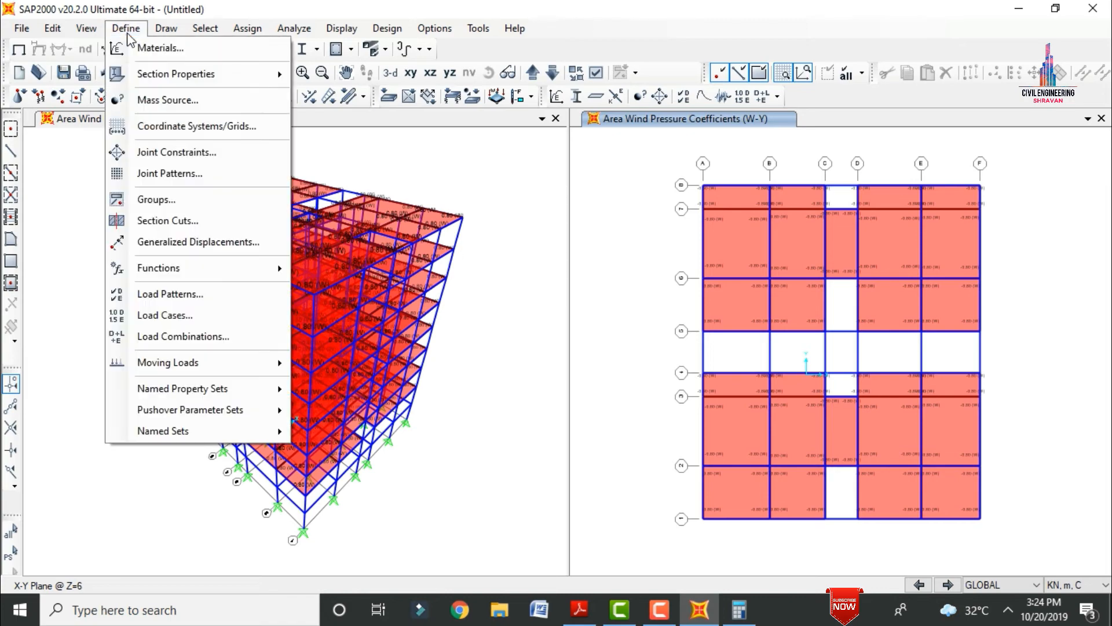
pyautogui.click(177, 336)
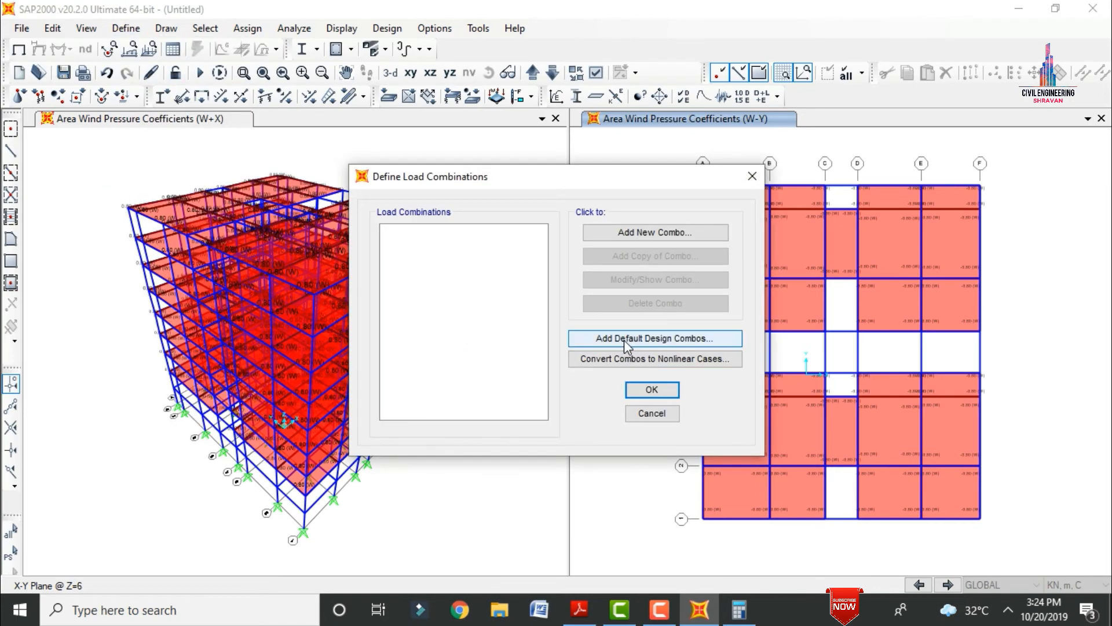
pyautogui.click(624, 339)
pyautogui.click(624, 342)
pyautogui.click(422, 289)
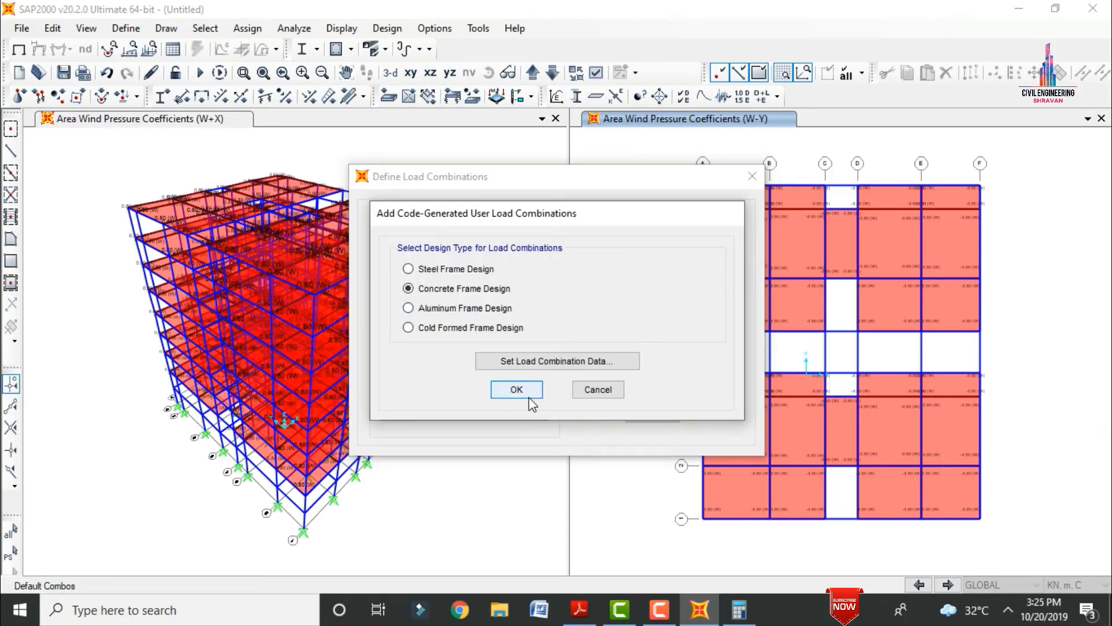
pyautogui.click(517, 390)
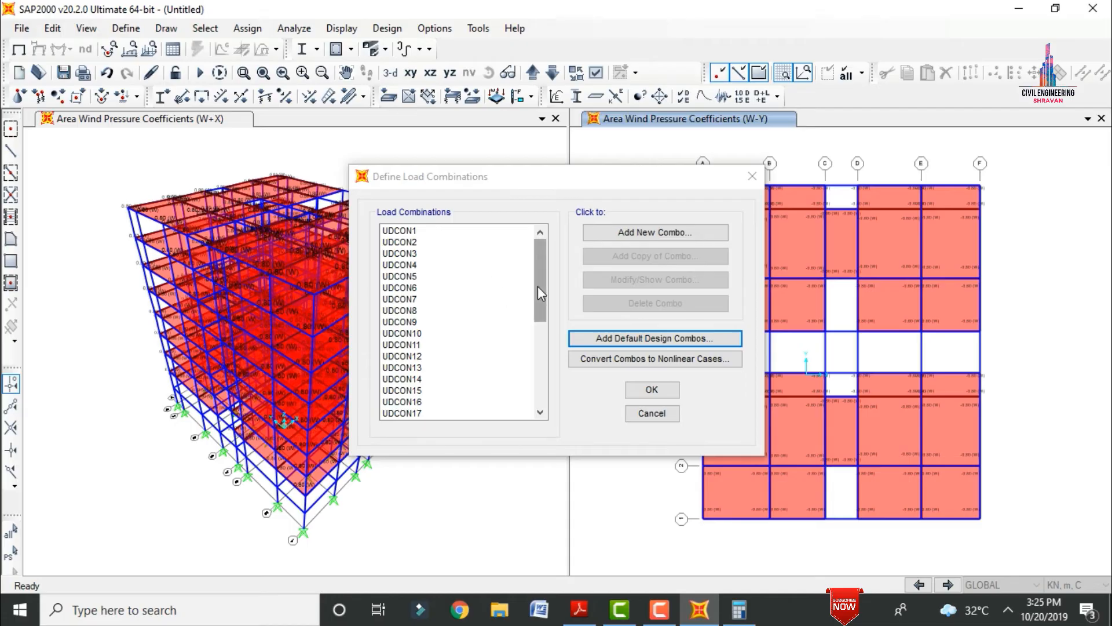
pyautogui.moveTo(537, 292); pyautogui.dragTo(537, 385)
pyautogui.click(650, 389)
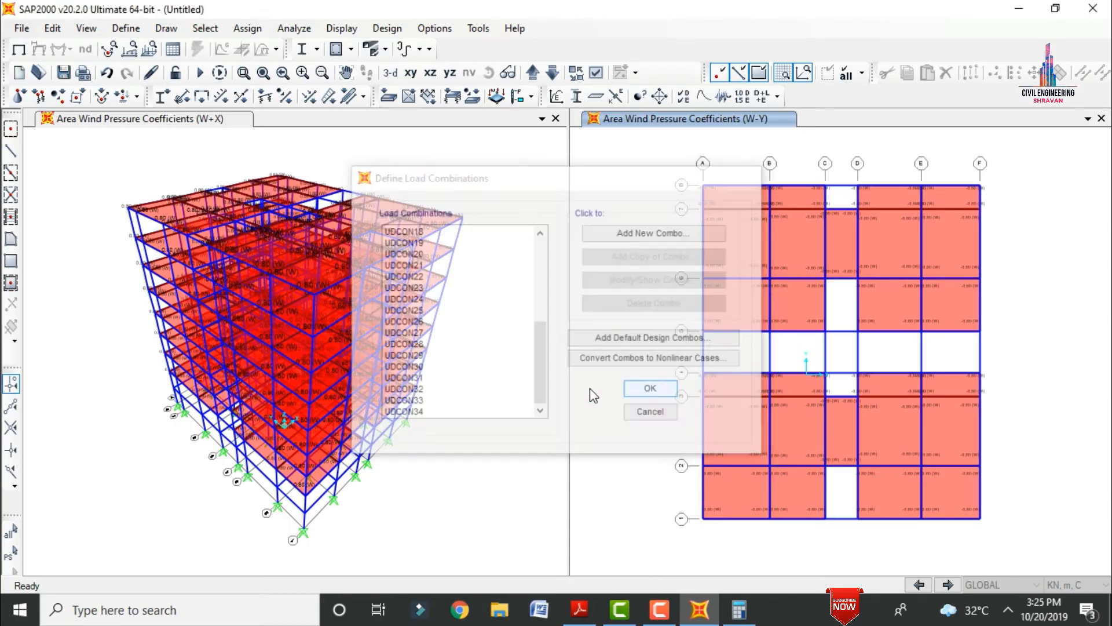
# Step: Select all base joints in the plan at Z=0 and assign fixed restraints in all translations and rotations
pyautogui.click(770, 127)
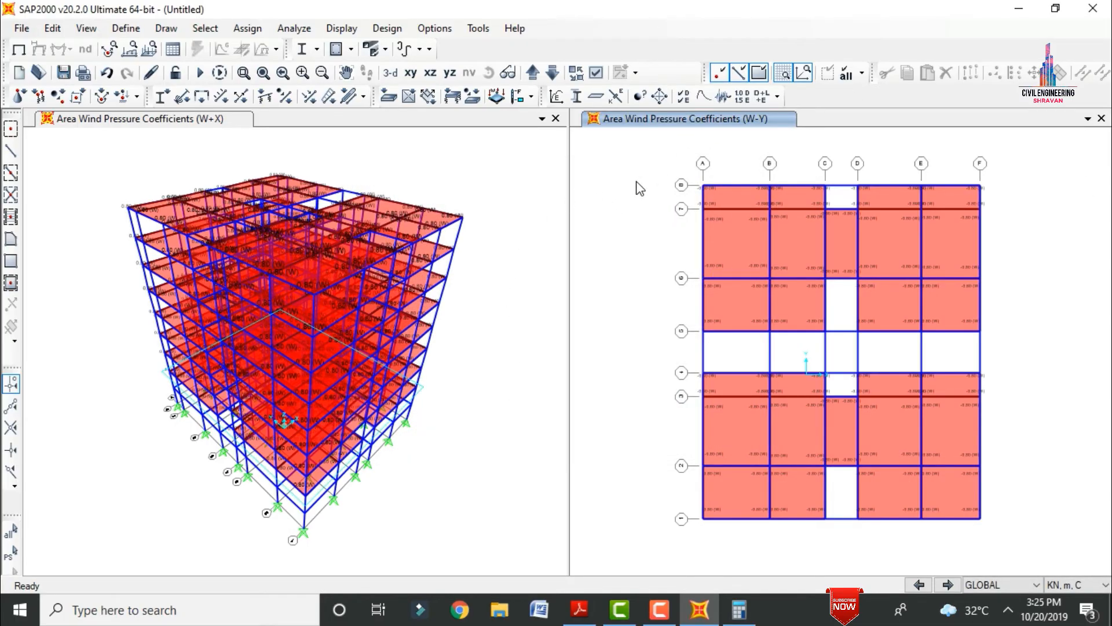
pyautogui.click(551, 72)
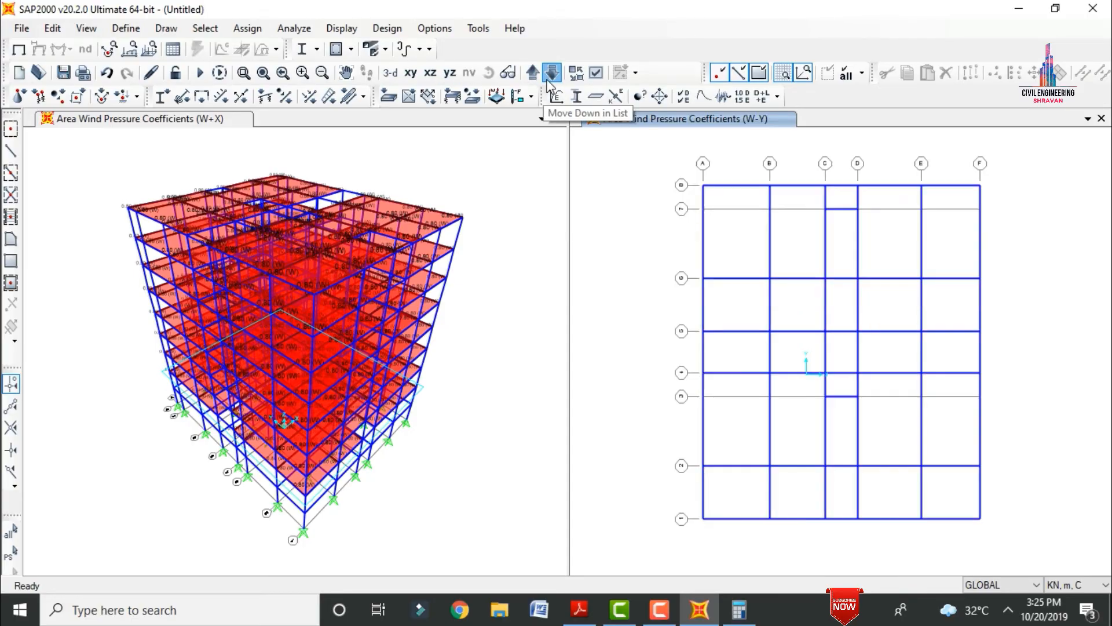
pyautogui.click(551, 72)
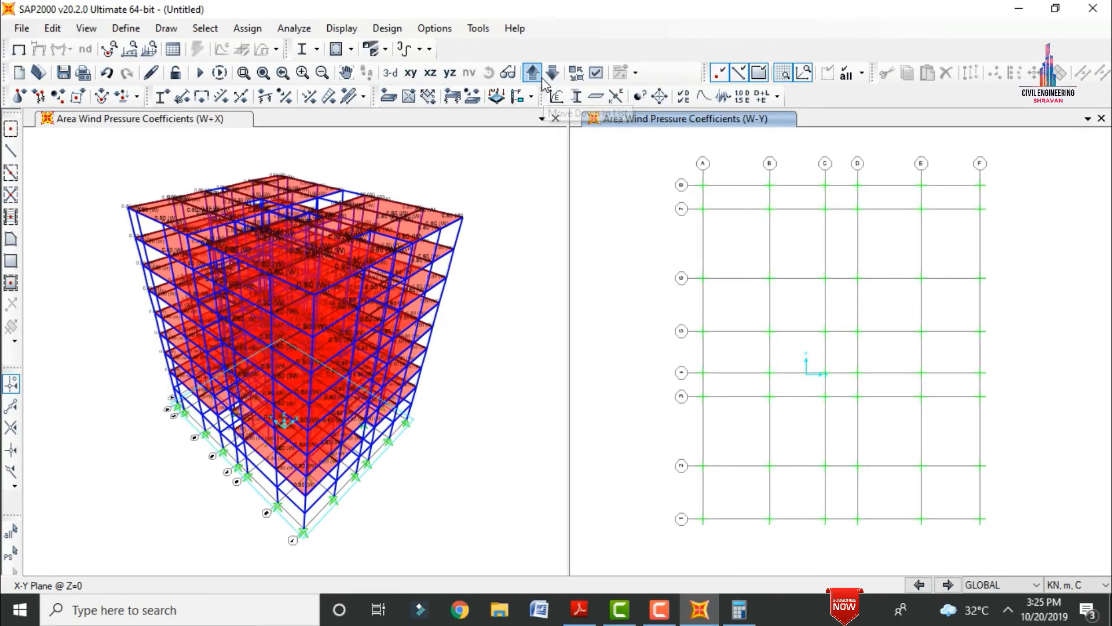
pyautogui.moveTo(624, 134); pyautogui.dragTo(1043, 559)
pyautogui.click(247, 28)
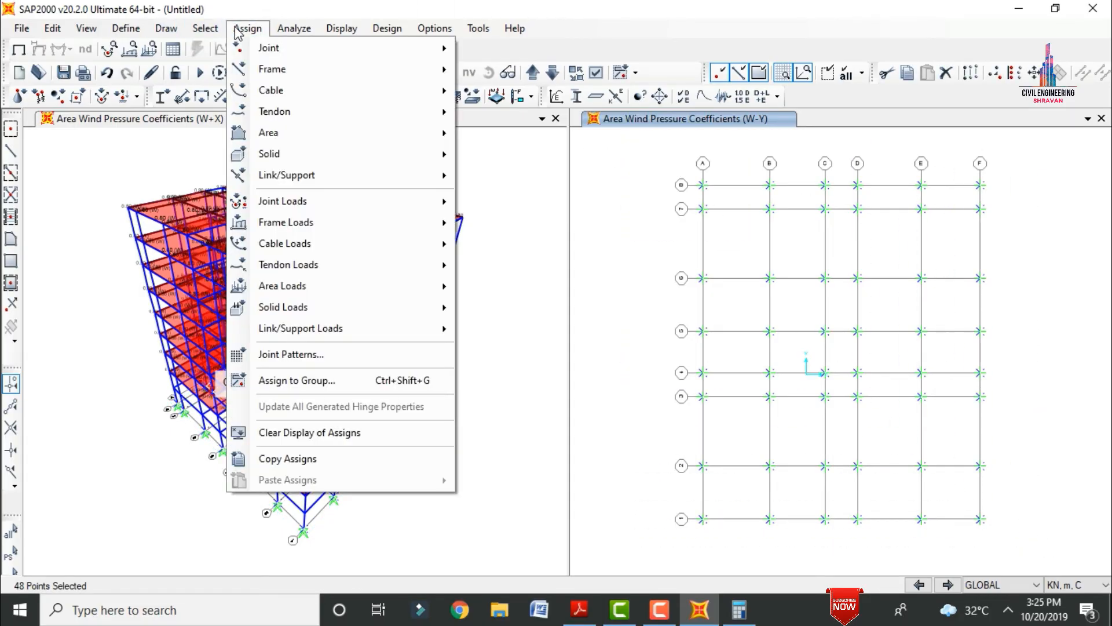
pyautogui.moveTo(273, 46)
pyautogui.click(508, 50)
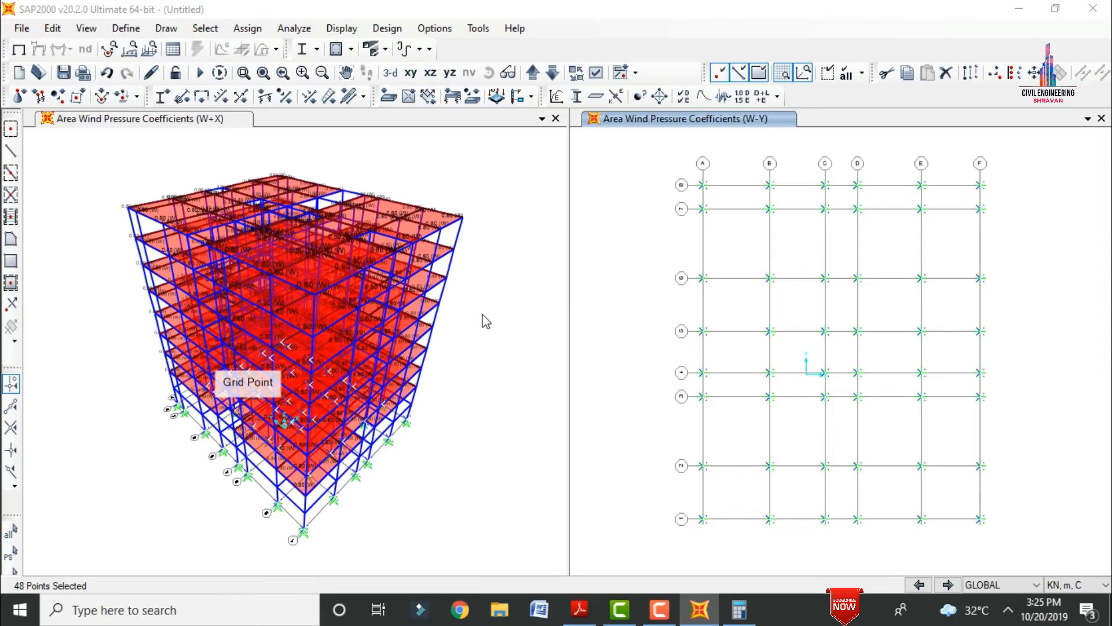
pyautogui.click(622, 385)
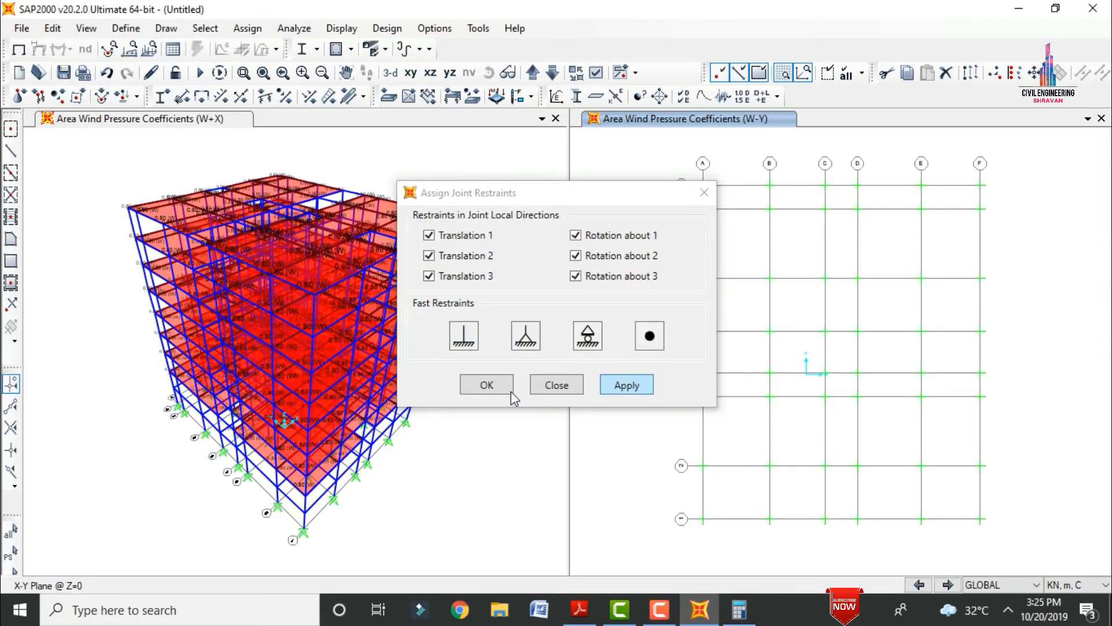
pyautogui.click(489, 387)
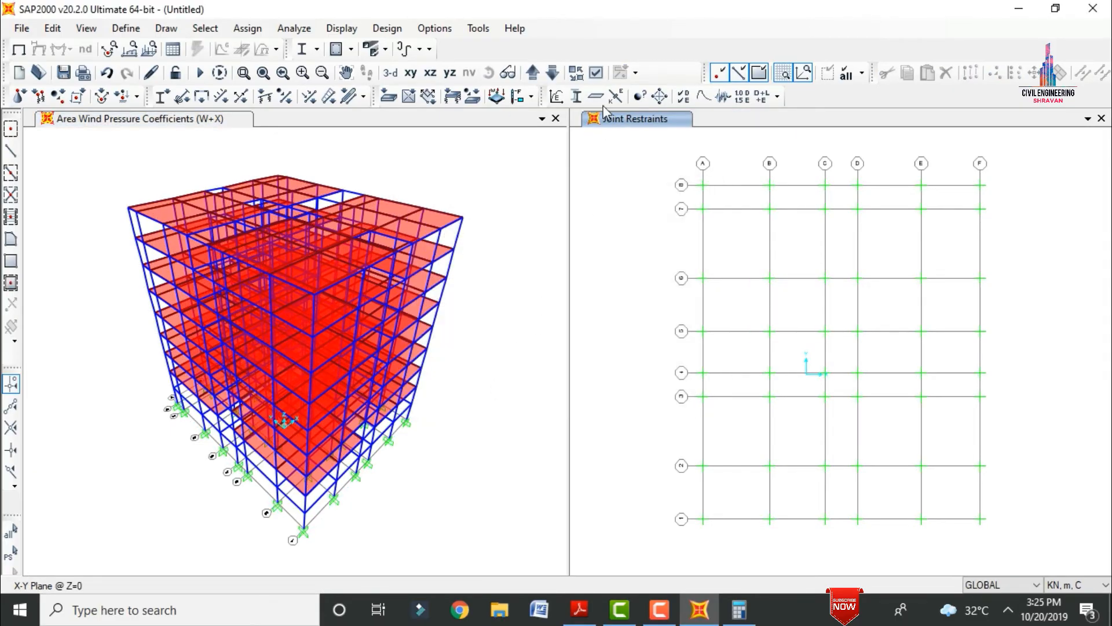
# Step: Accept the available degrees of freedom in the analysis options and create the analysis model
pyautogui.click(560, 72)
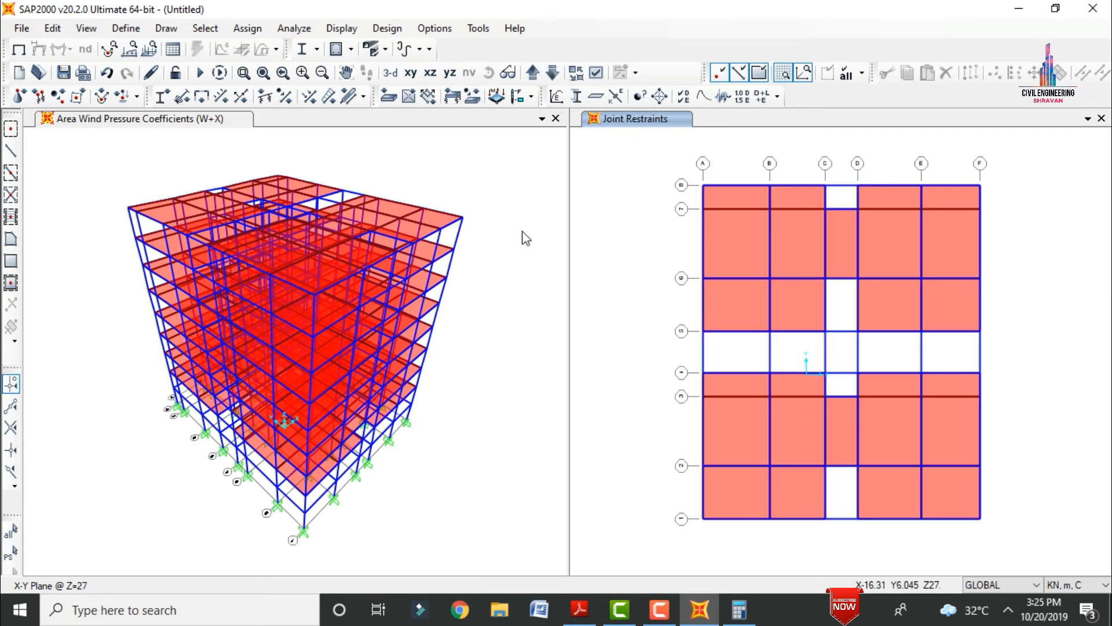
pyautogui.click(293, 28)
pyautogui.click(294, 28)
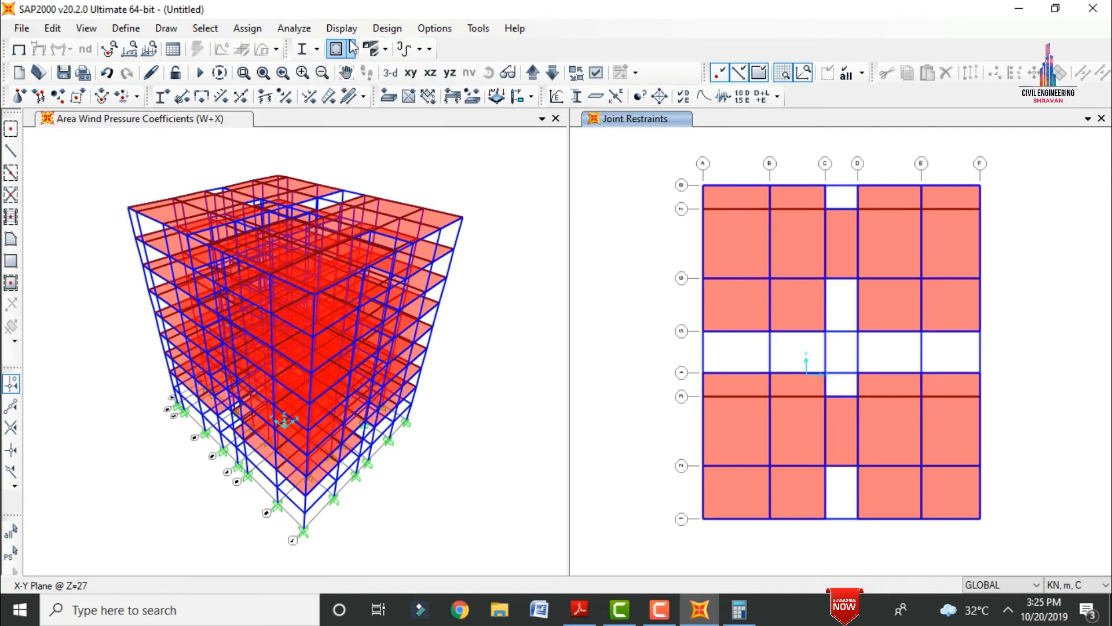
pyautogui.click(293, 28)
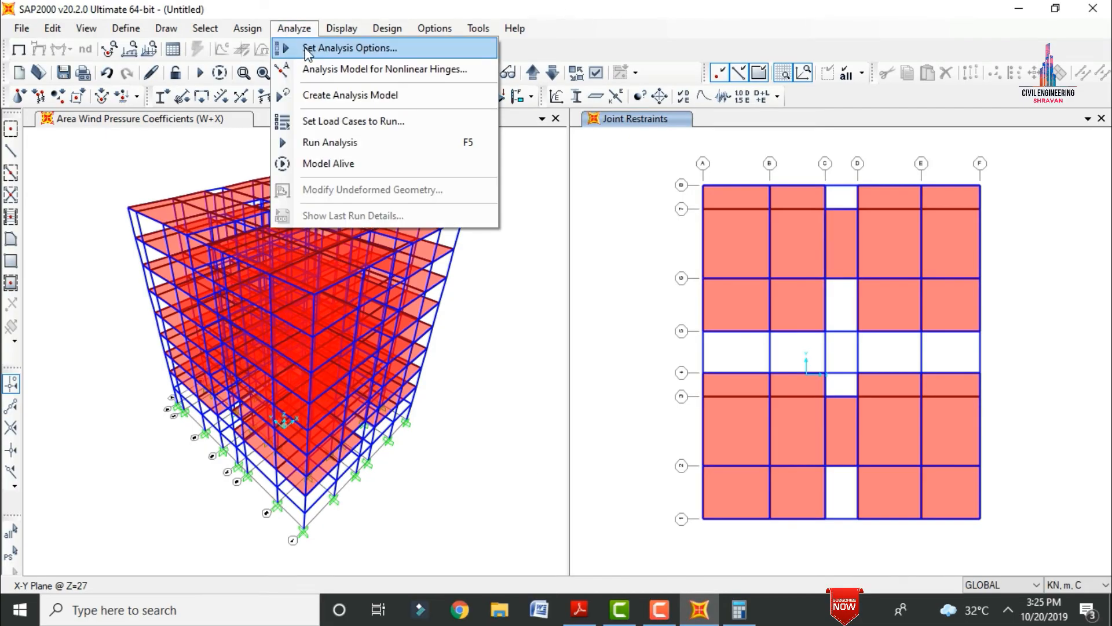
pyautogui.click(308, 51)
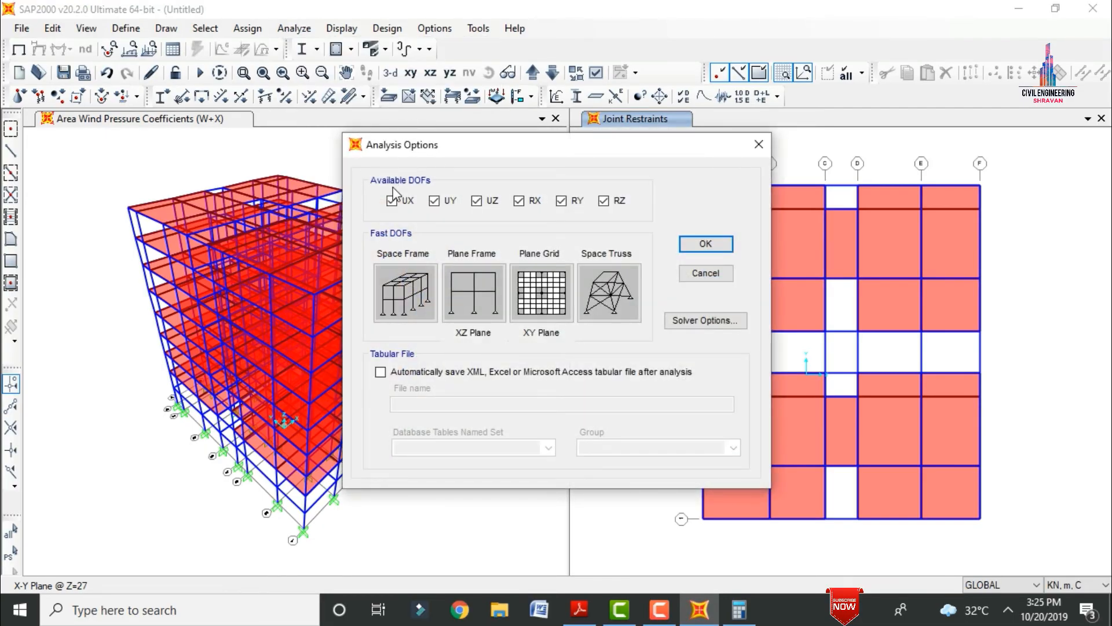
pyautogui.click(392, 199)
pyautogui.click(713, 245)
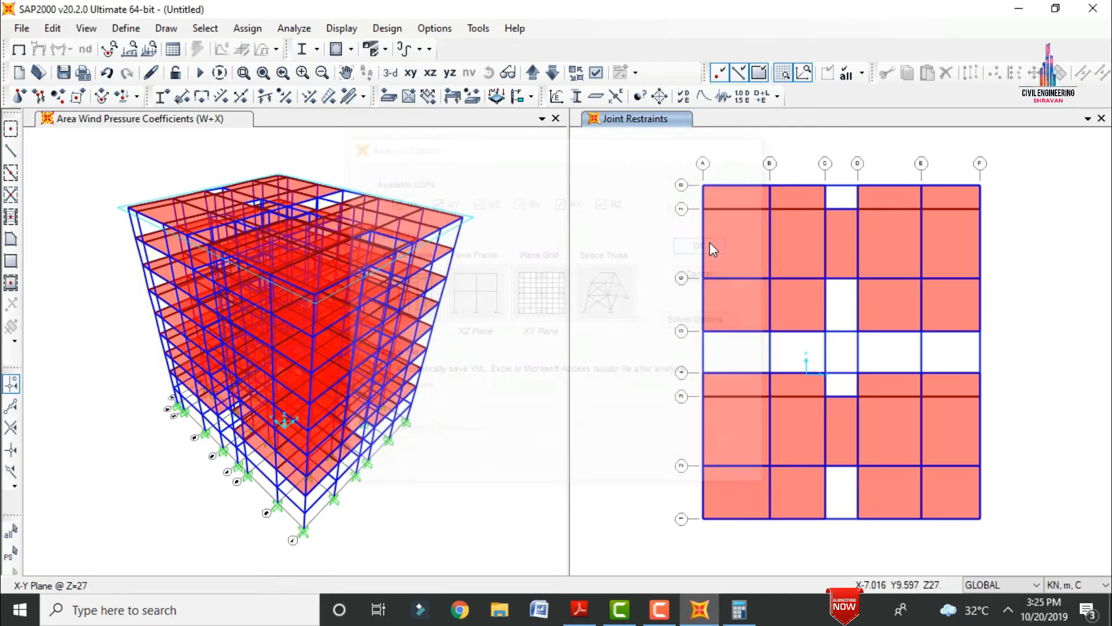
pyautogui.click(294, 28)
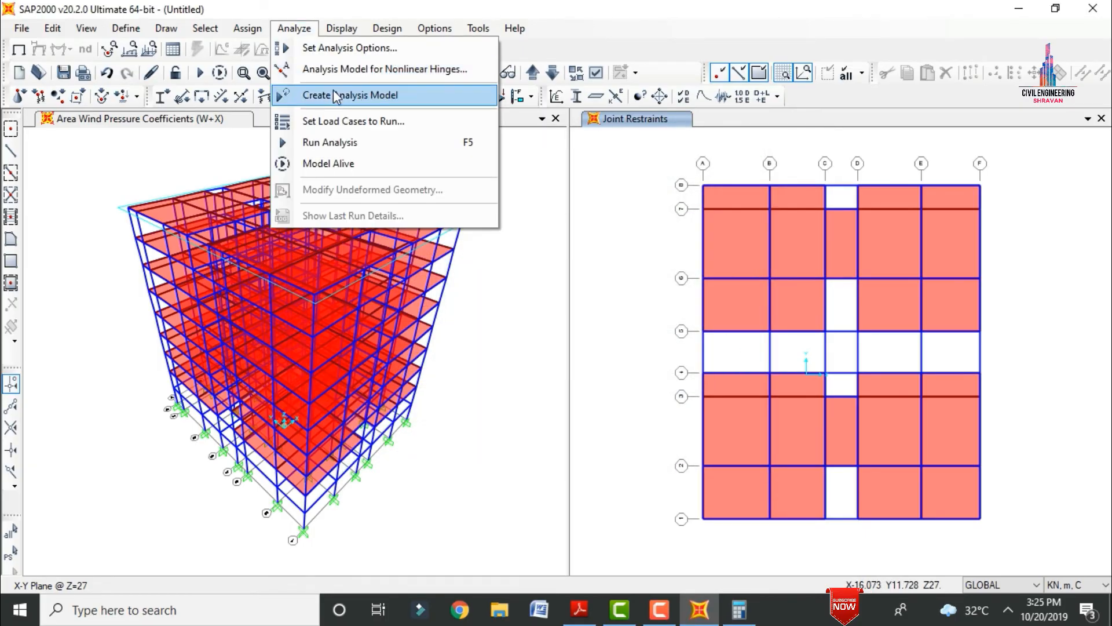
pyautogui.click(336, 100)
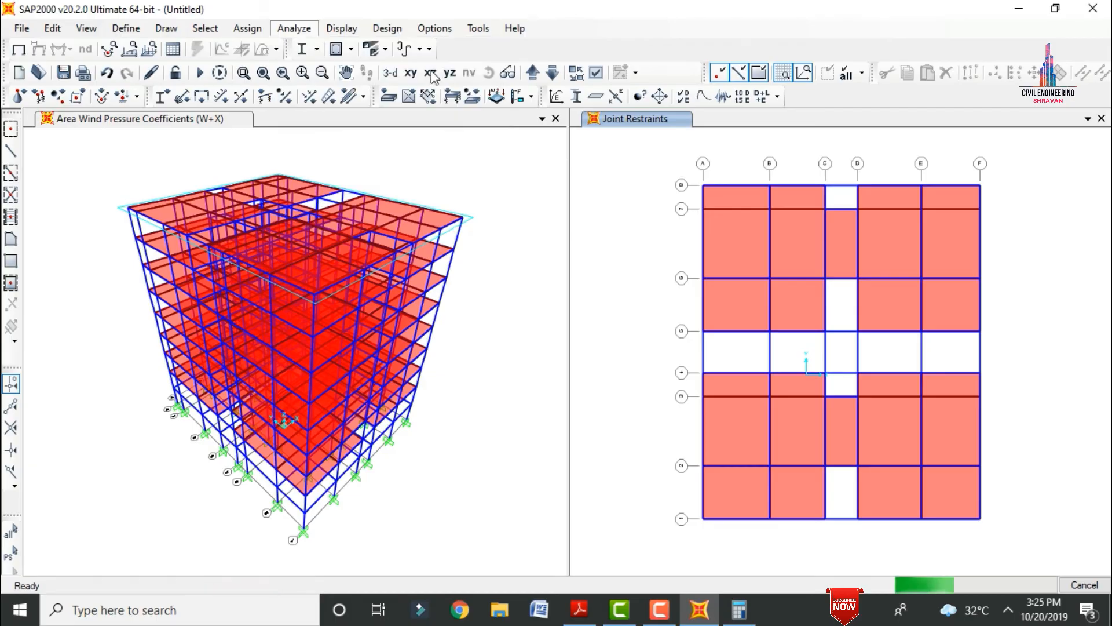
# Step: Run the analysis for all load cases, saving the model file as G+8 AP
pyautogui.click(294, 28)
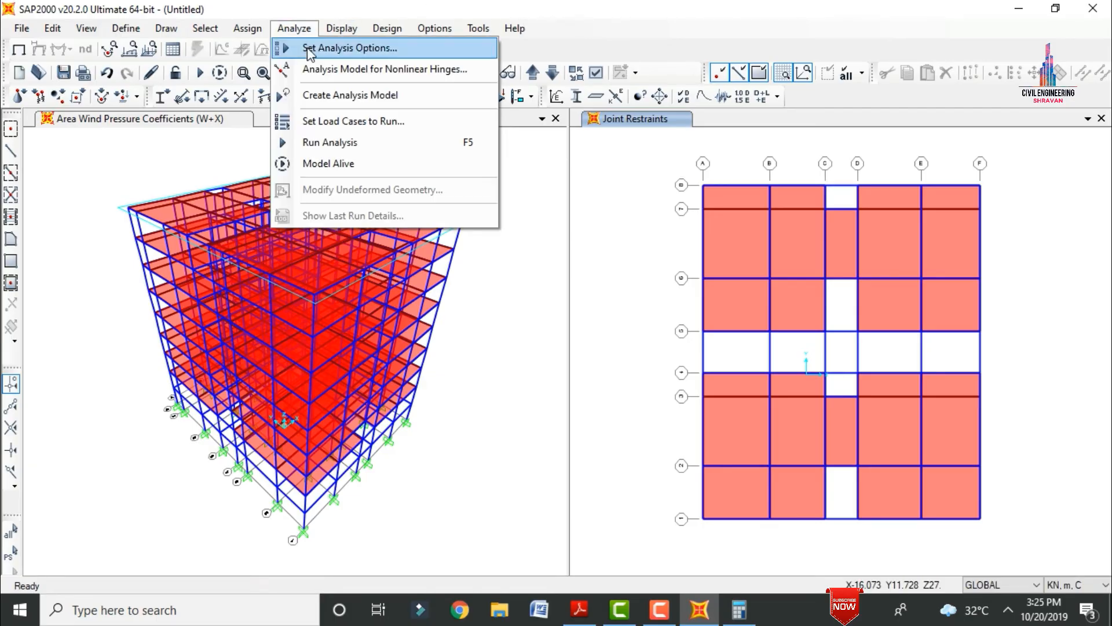
pyautogui.click(342, 123)
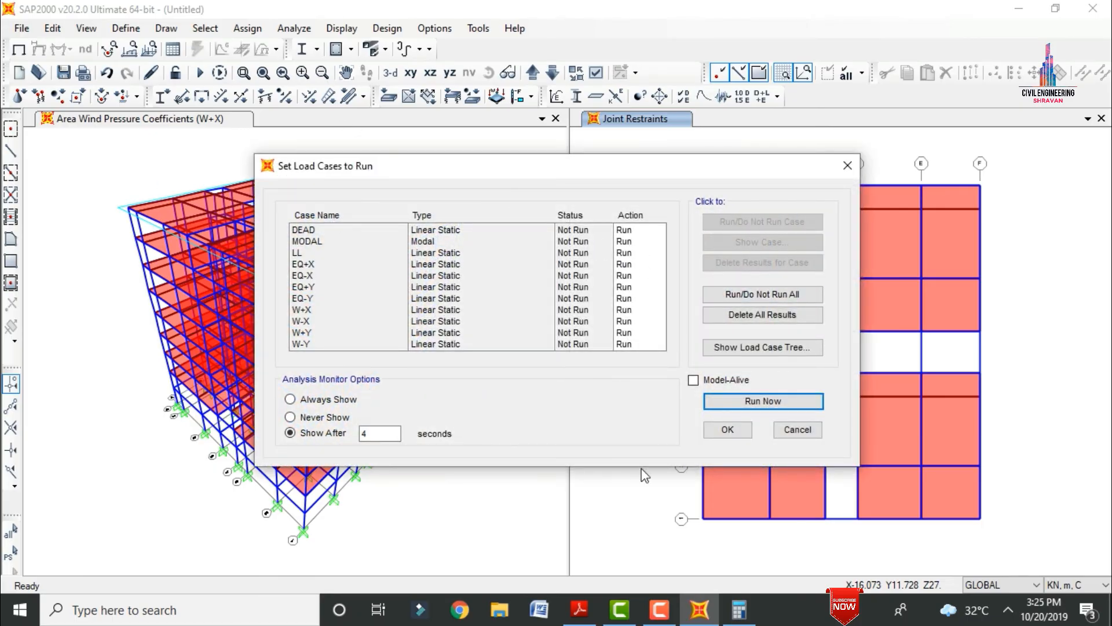
pyautogui.click(734, 401)
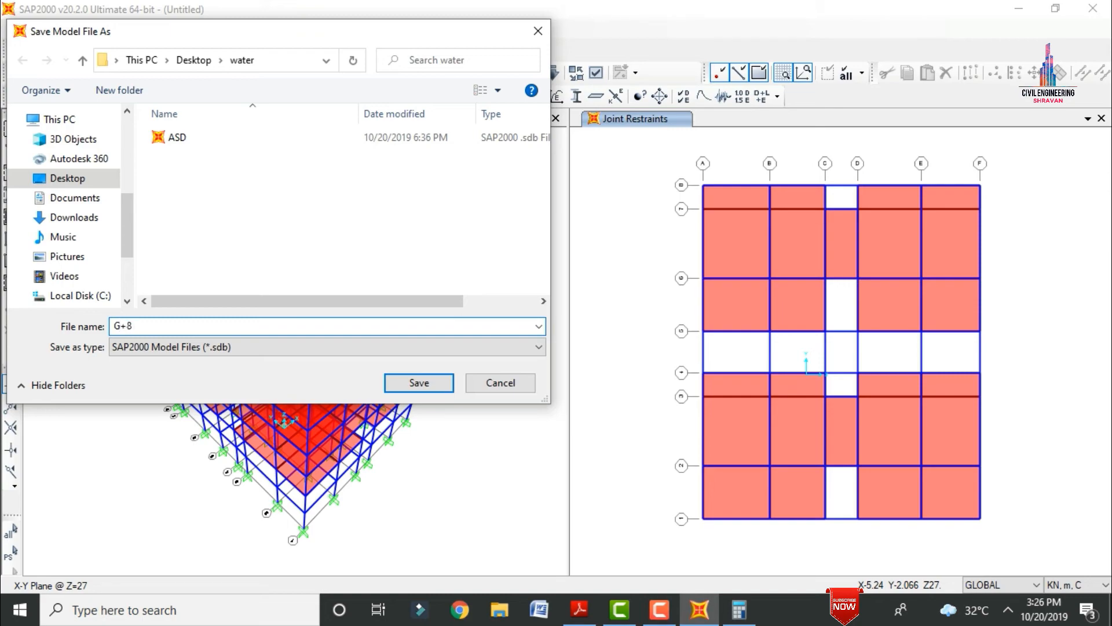
pyautogui.press('Return')
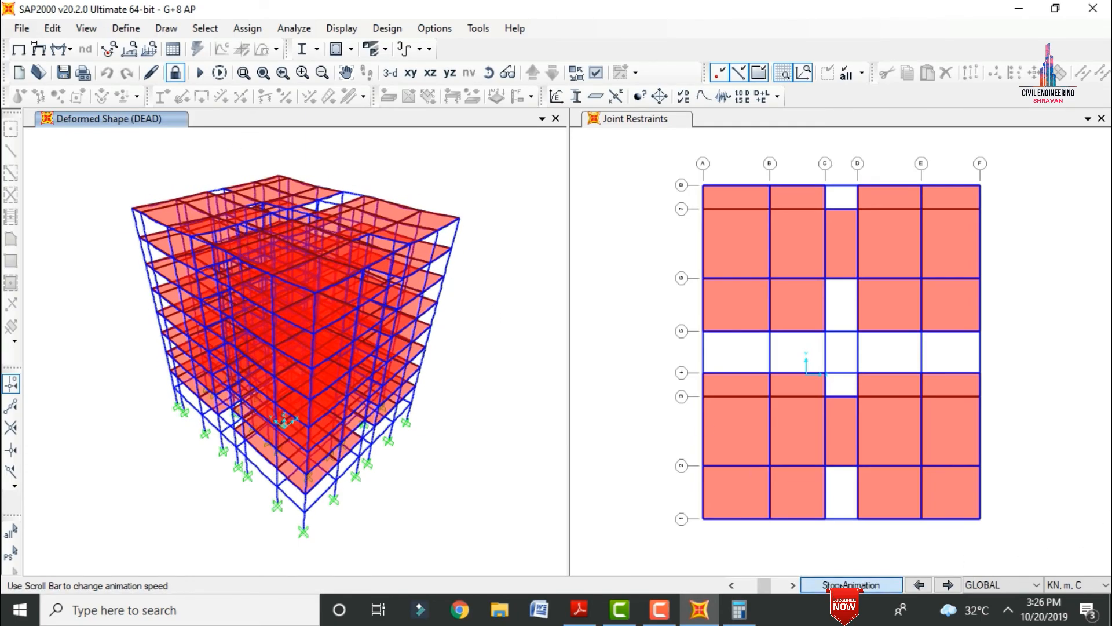
# Step: Stop the deformed shape animation and display the frame Shear 2-2 force diagram for the DEAD case
pyautogui.click(851, 584)
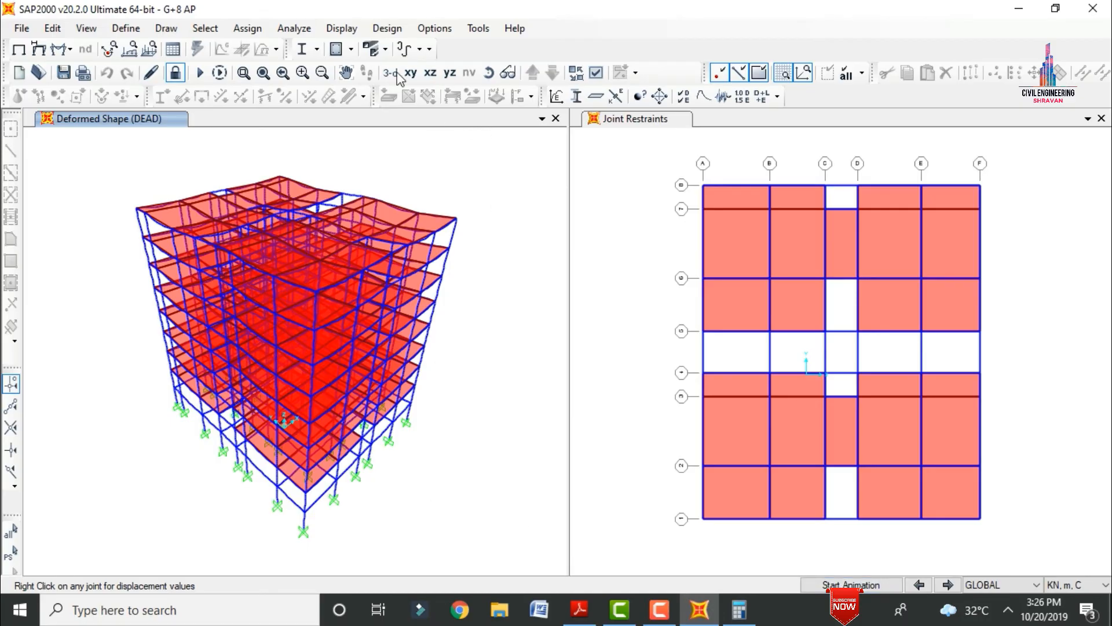
pyautogui.click(339, 29)
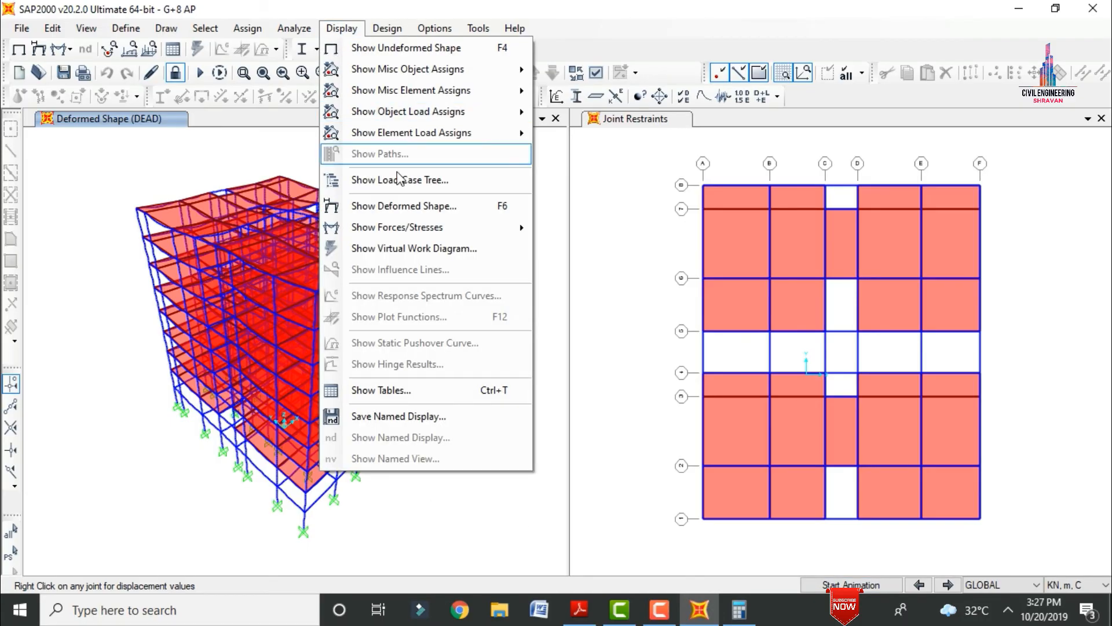
pyautogui.moveTo(394, 230)
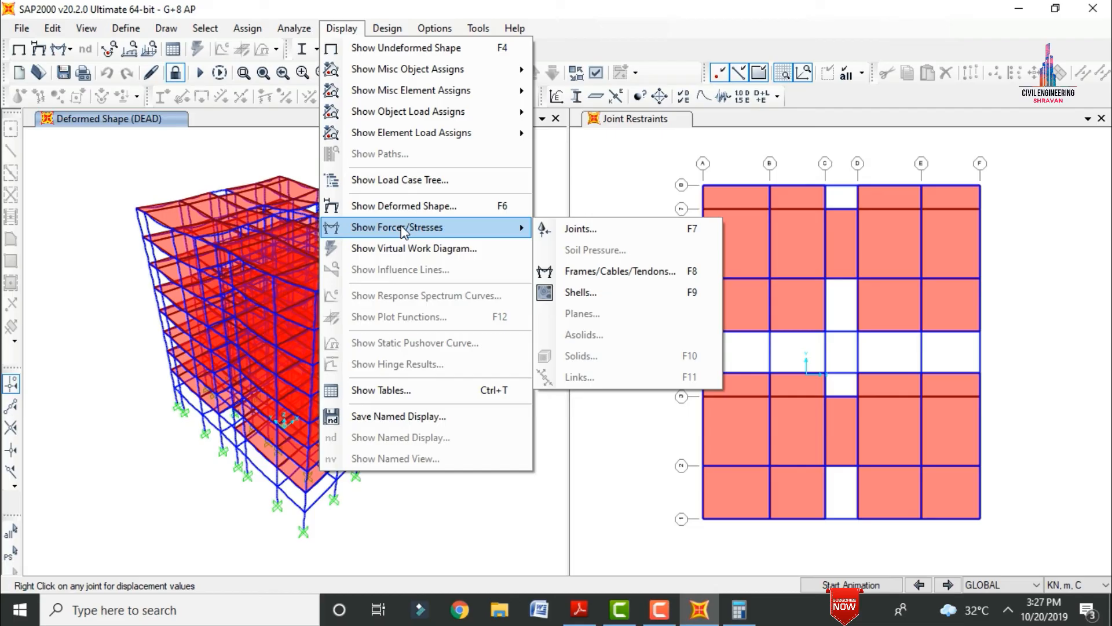
pyautogui.click(613, 274)
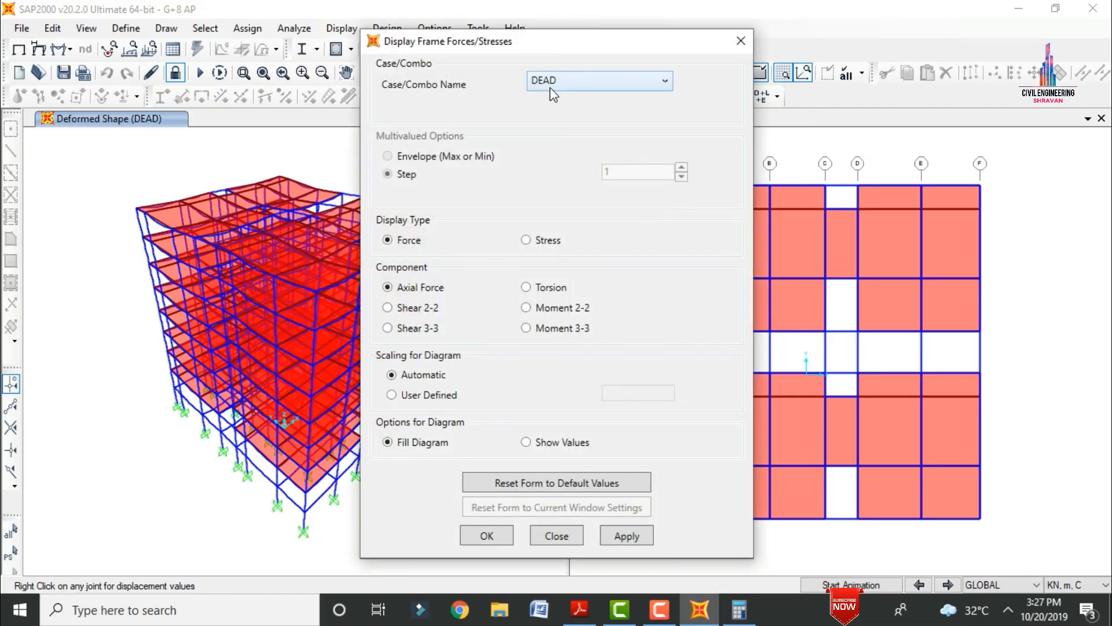
pyautogui.click(552, 81)
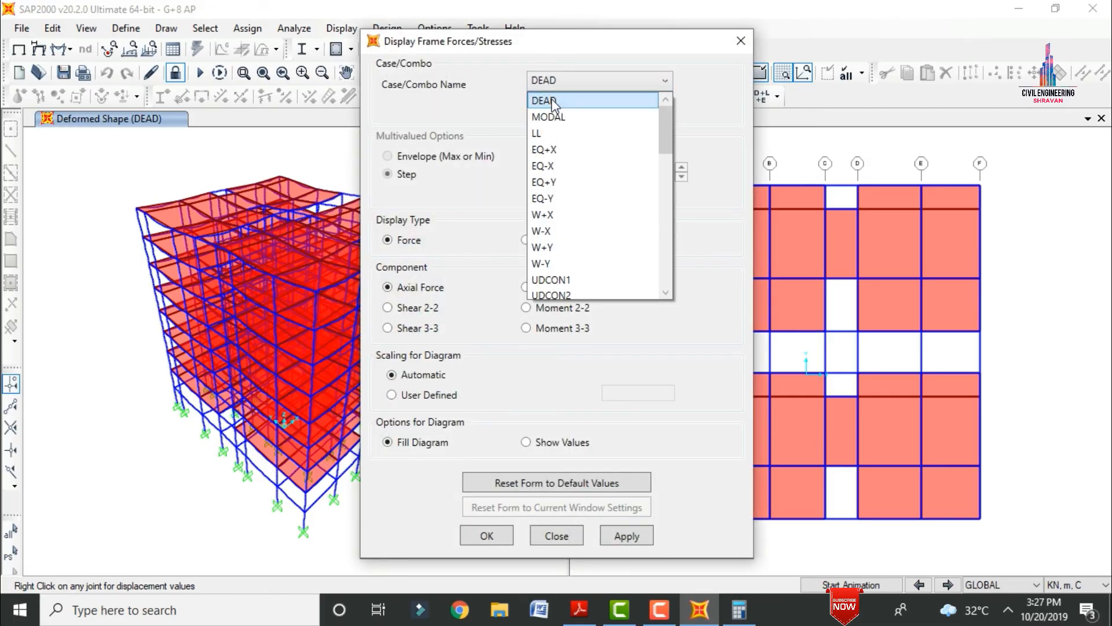
pyautogui.click(551, 101)
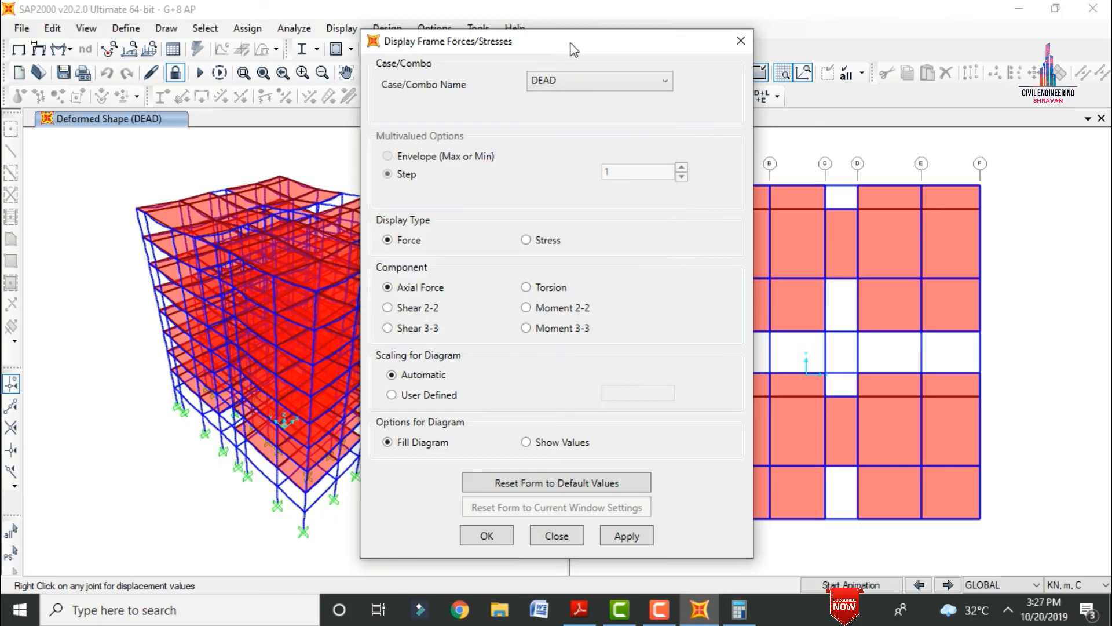
pyautogui.moveTo(521, 41); pyautogui.dragTo(862, 13)
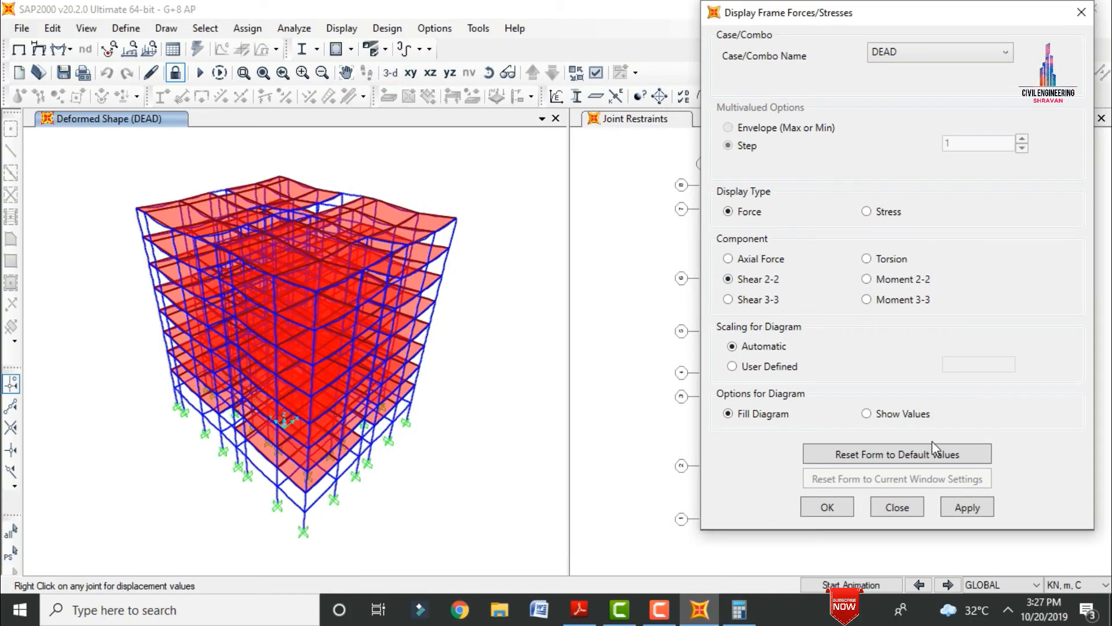
pyautogui.click(967, 507)
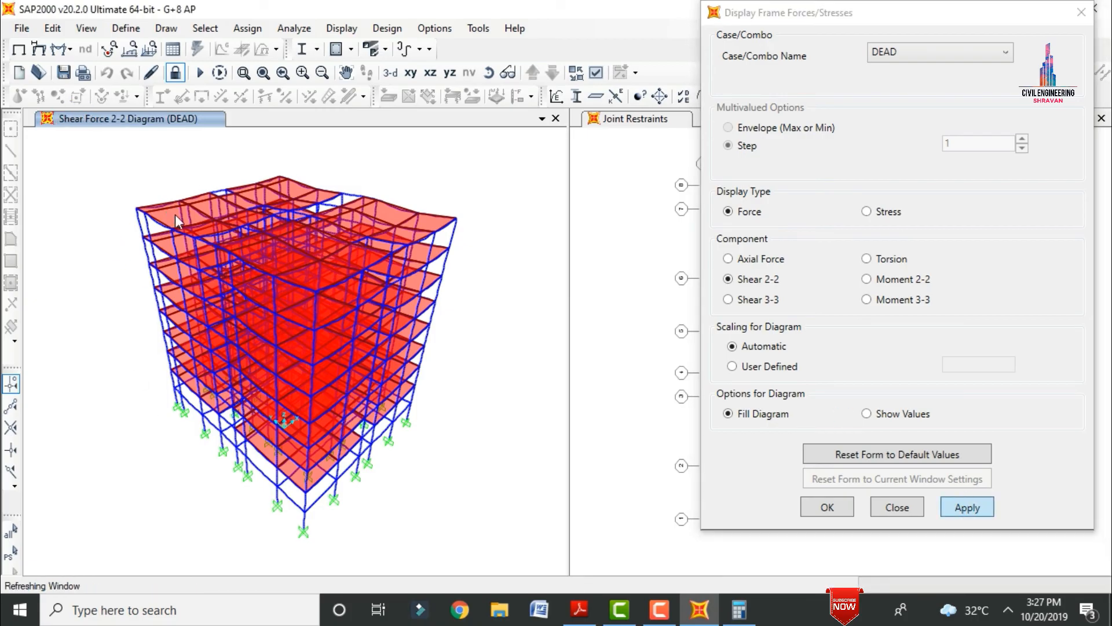
# Step: Display the frame Moment 2-2 and Moment 3-3 diagrams for the DEAD case, leaving the Moment 3-3 diagram shown
pyautogui.click(867, 280)
pyautogui.click(968, 506)
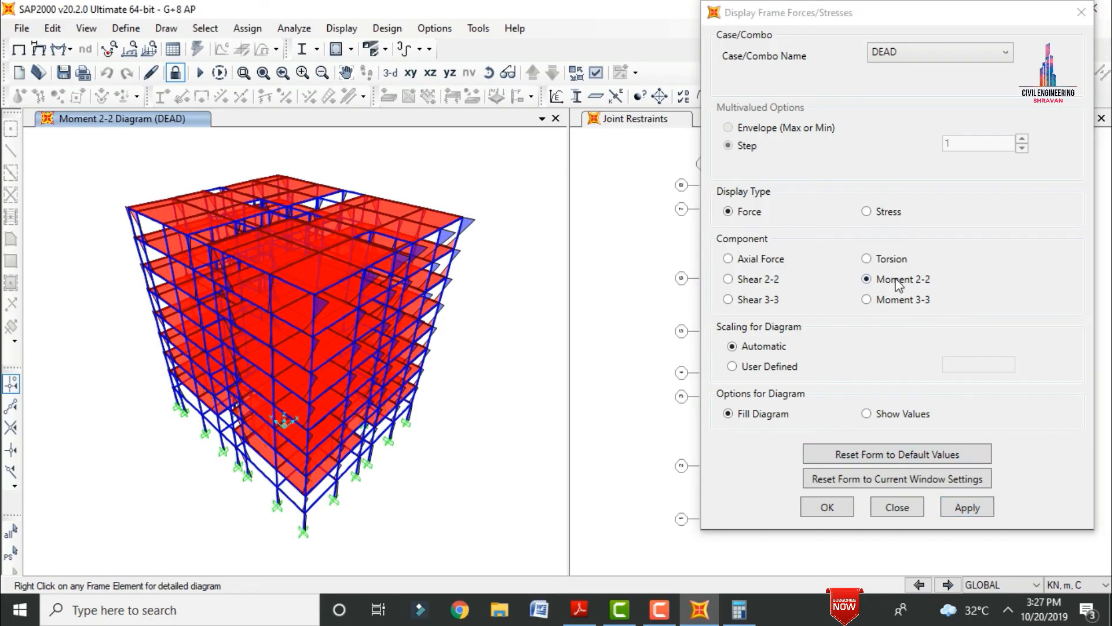
pyautogui.click(963, 511)
pyautogui.moveTo(199, 392)
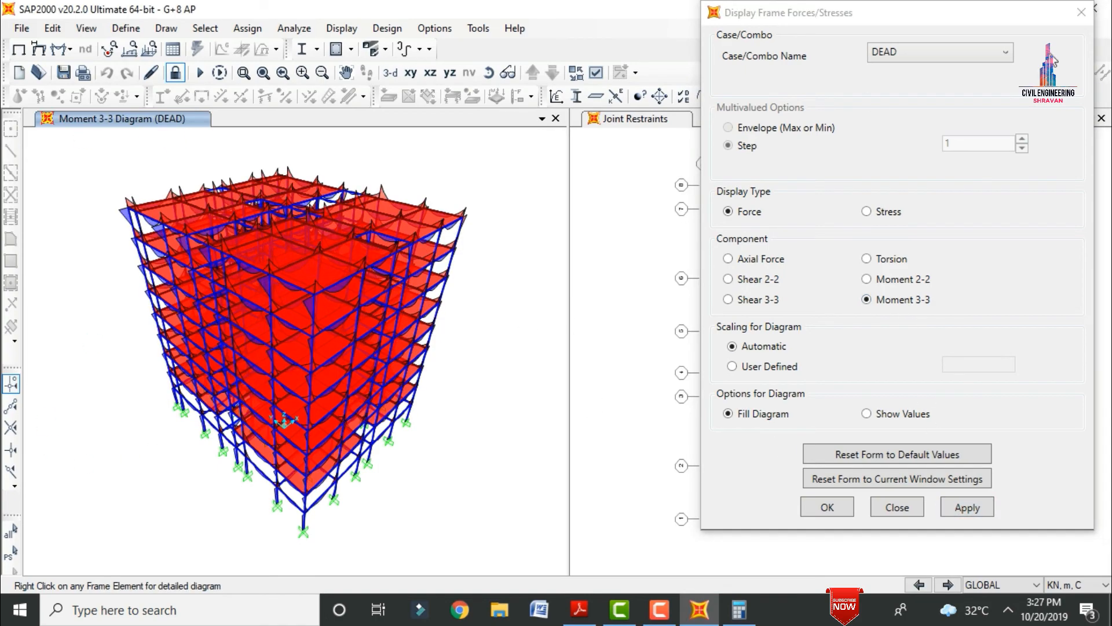
pyautogui.click(898, 507)
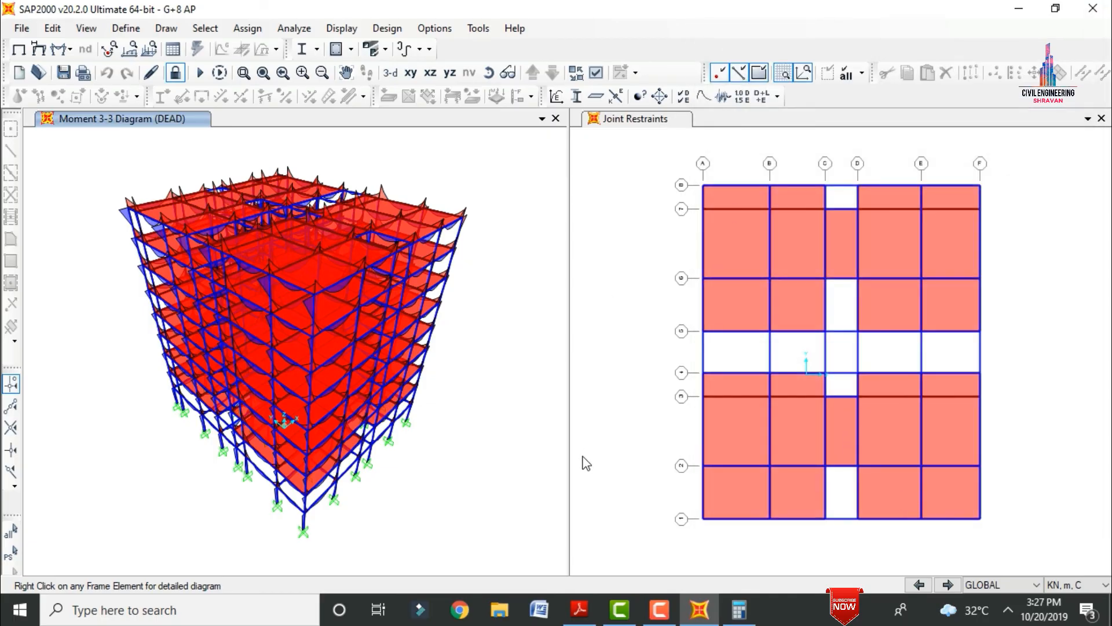
# Step: Set the concrete frame design code to Indian IS 456-2000 in the design preferences
pyautogui.click(388, 27)
pyautogui.moveTo(409, 74)
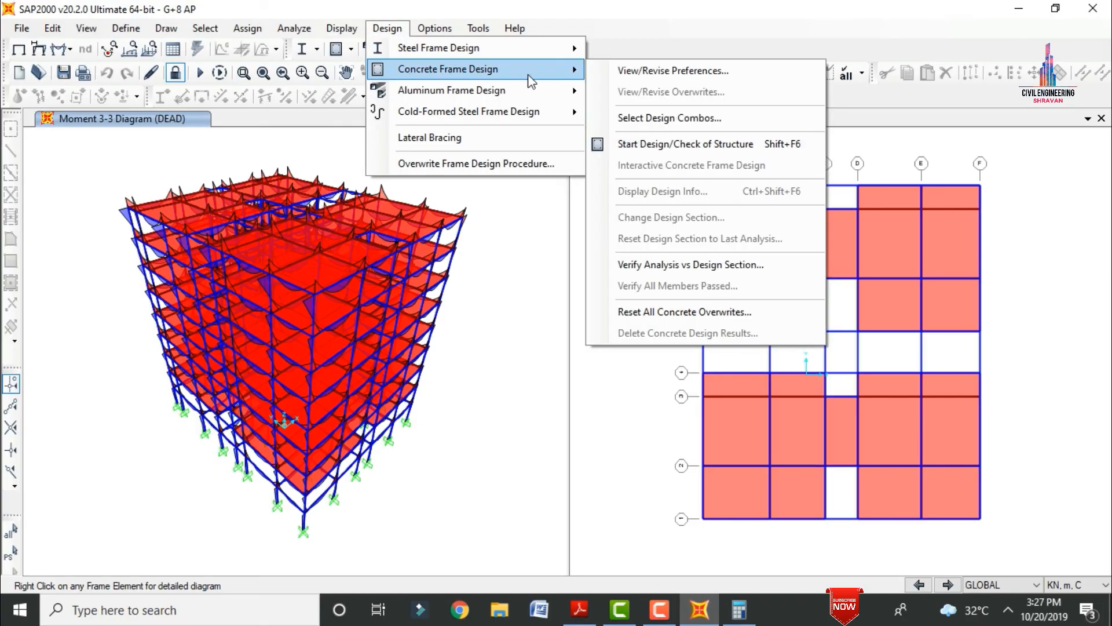
pyautogui.click(629, 74)
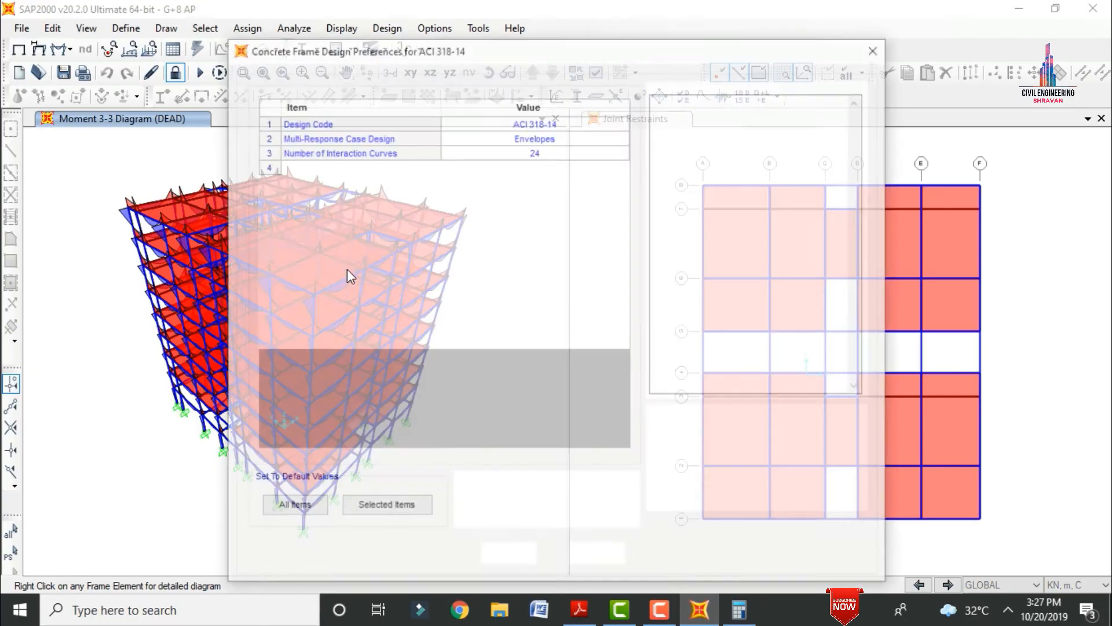
pyautogui.click(617, 124)
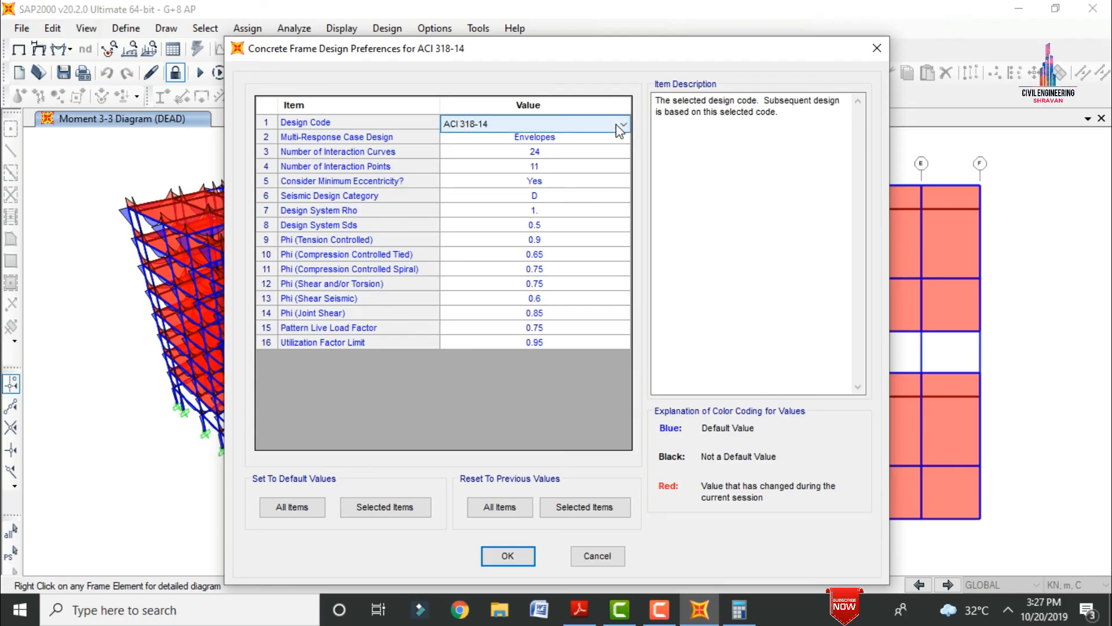
pyautogui.press('i')
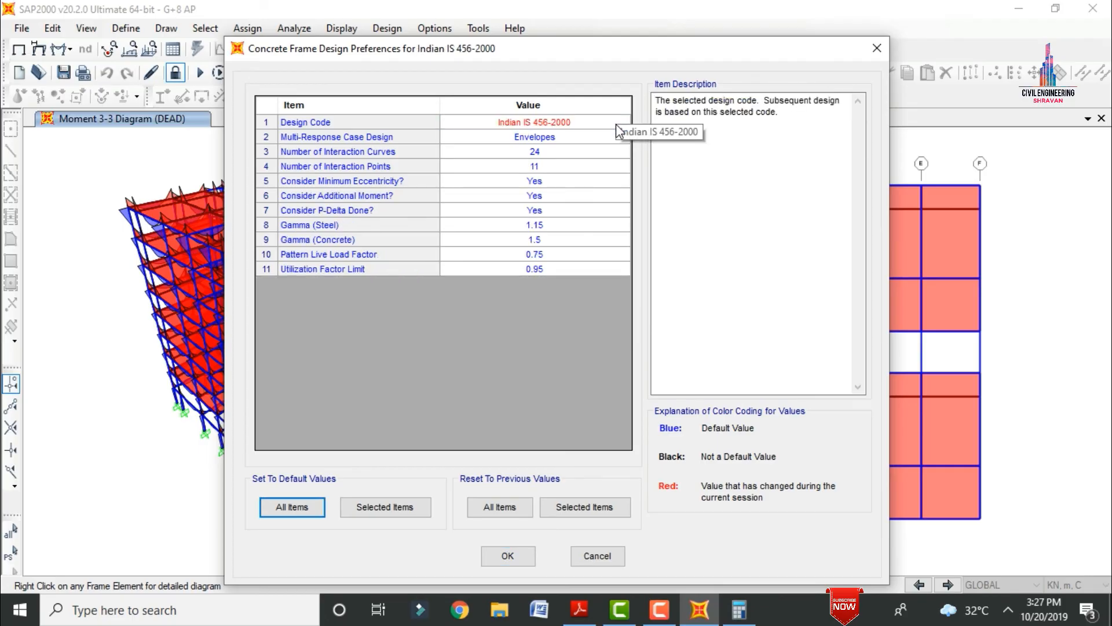
pyautogui.click(508, 554)
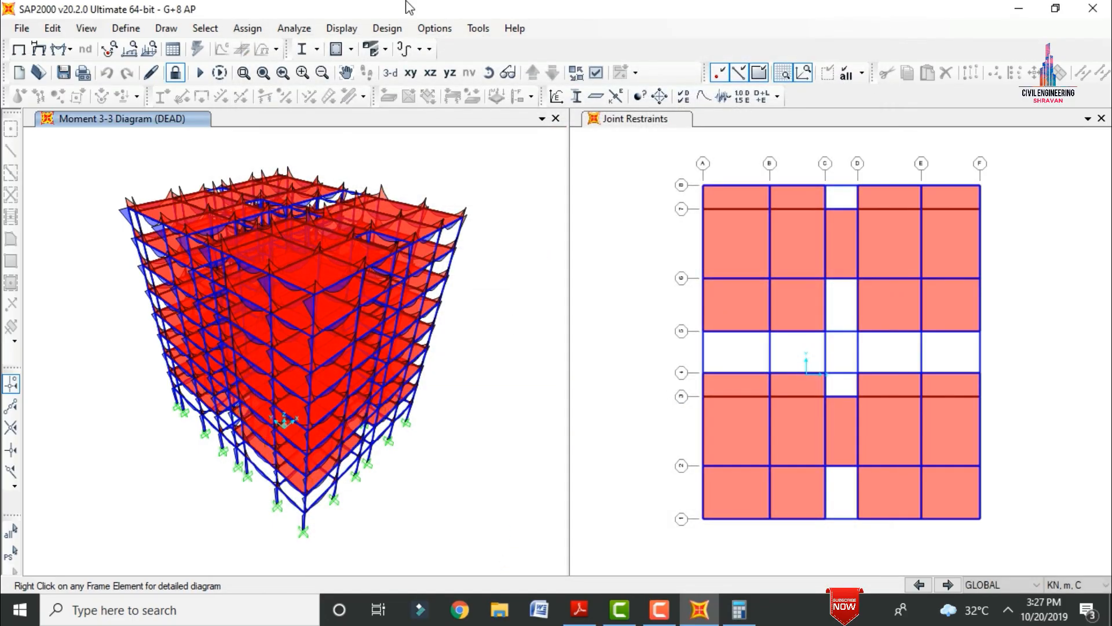
# Step: Run the concrete frame design and check of the whole structure
pyautogui.click(384, 30)
pyautogui.moveTo(430, 72)
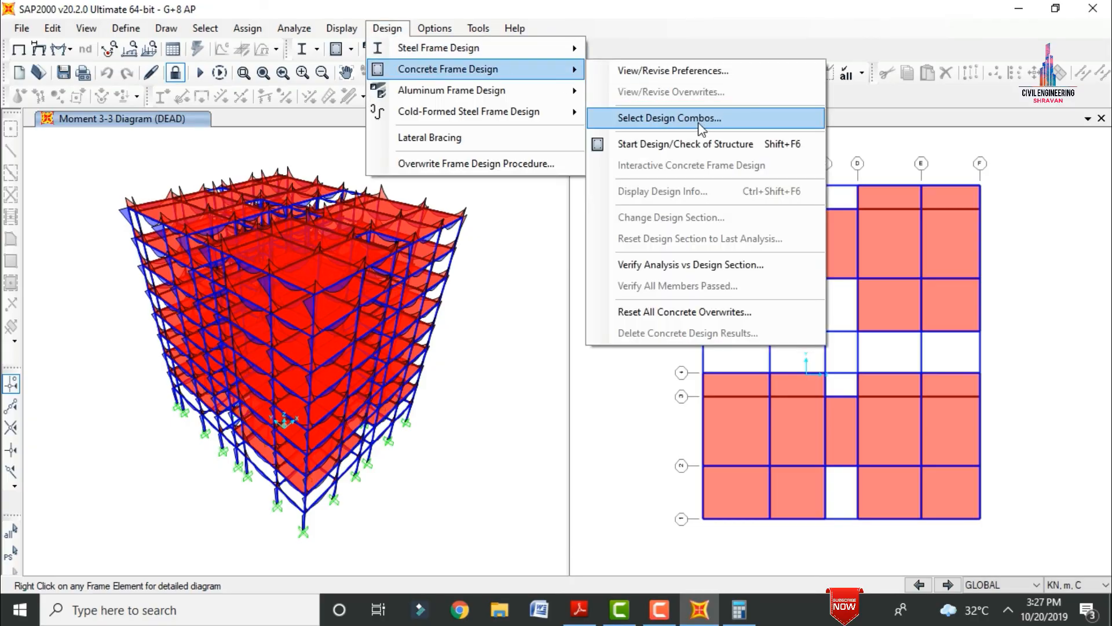
pyautogui.click(683, 148)
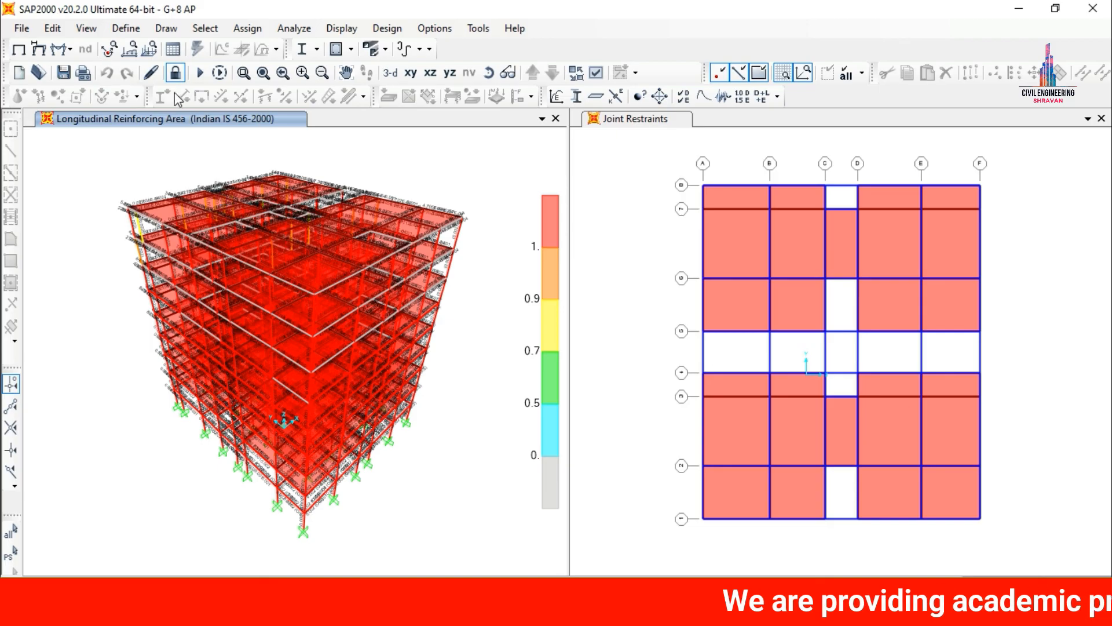
# Step: Display the shear reinforcing design output on the 3D frame model
pyautogui.click(343, 29)
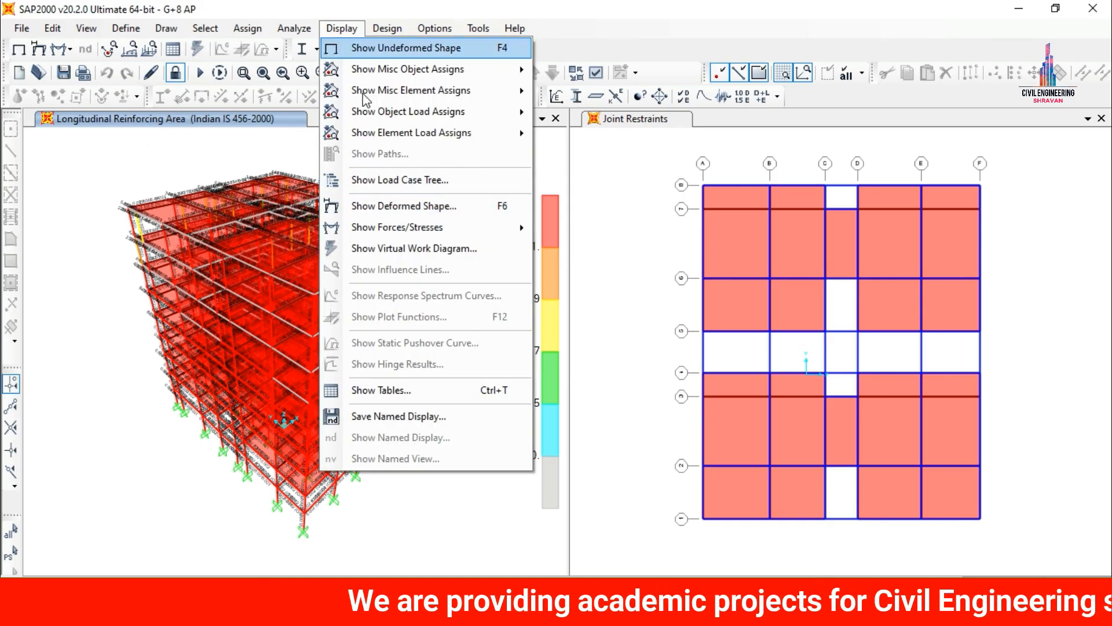
pyautogui.click(390, 6)
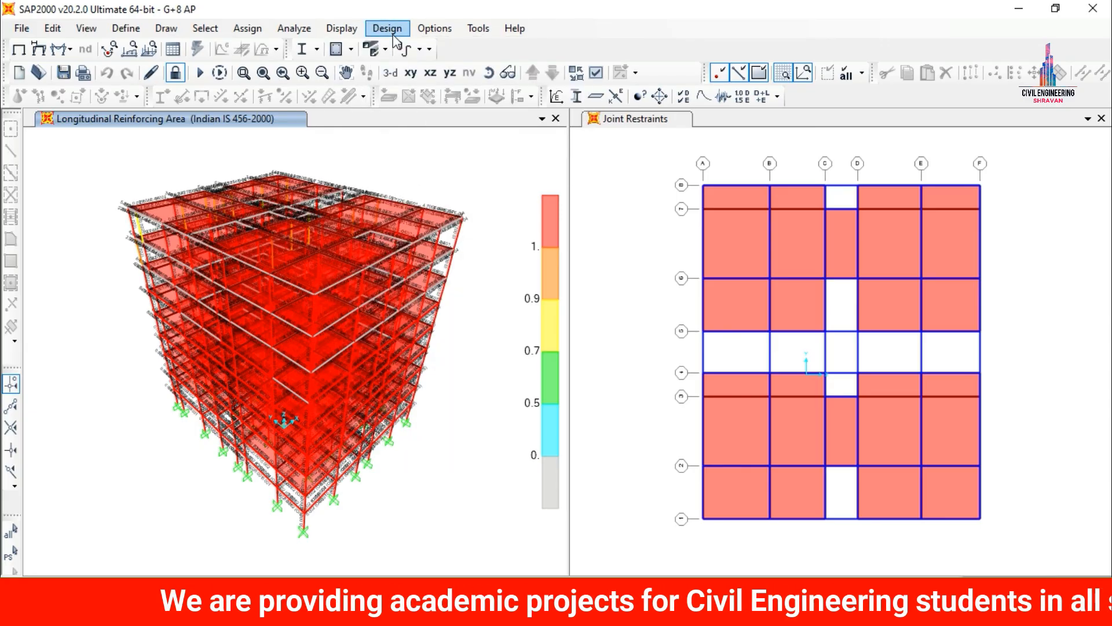
pyautogui.click(387, 28)
pyautogui.moveTo(415, 67)
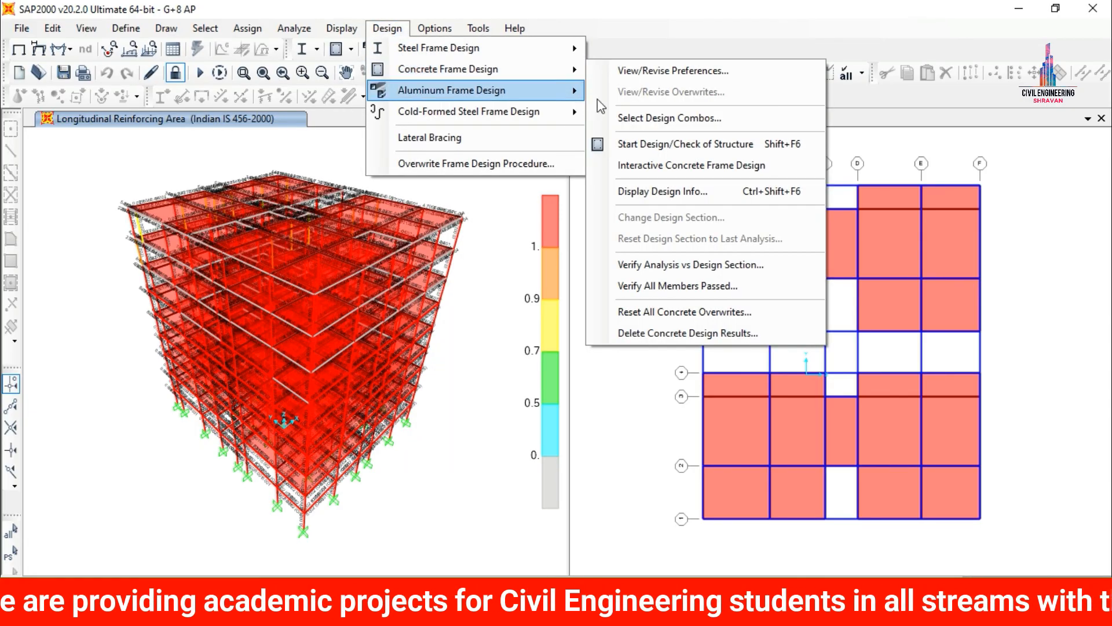
pyautogui.click(602, 186)
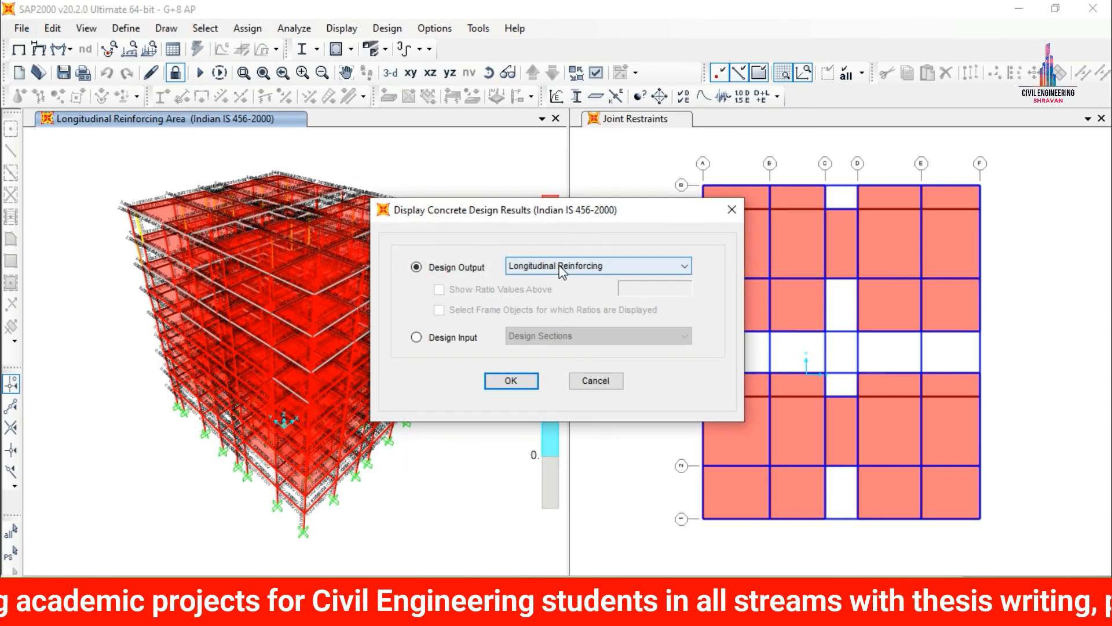
pyautogui.click(597, 265)
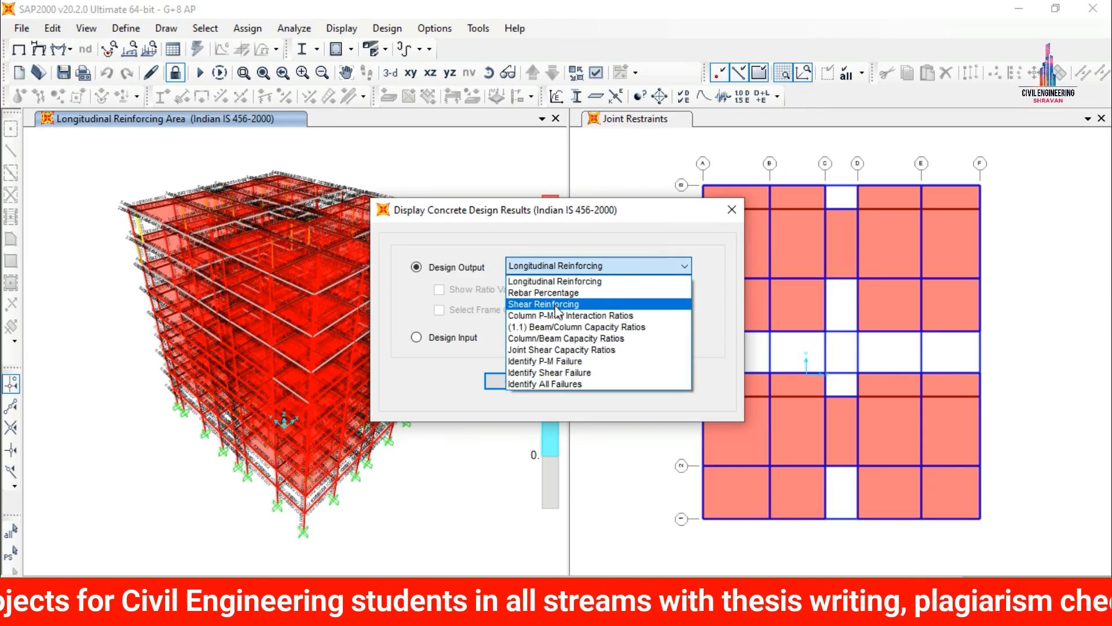
pyautogui.click(553, 304)
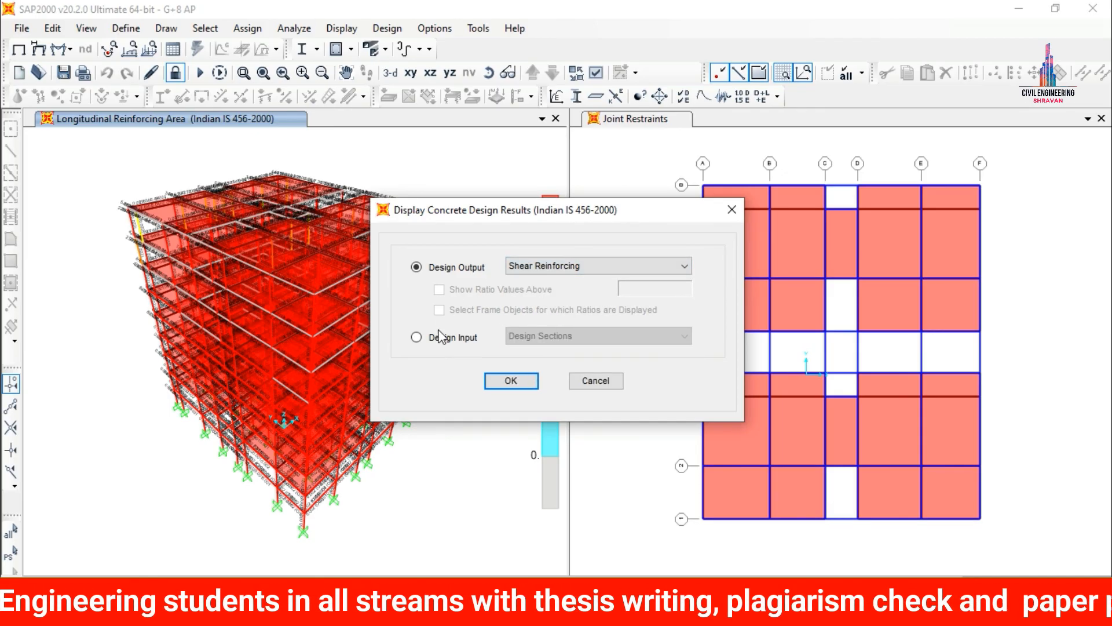
pyautogui.click(510, 380)
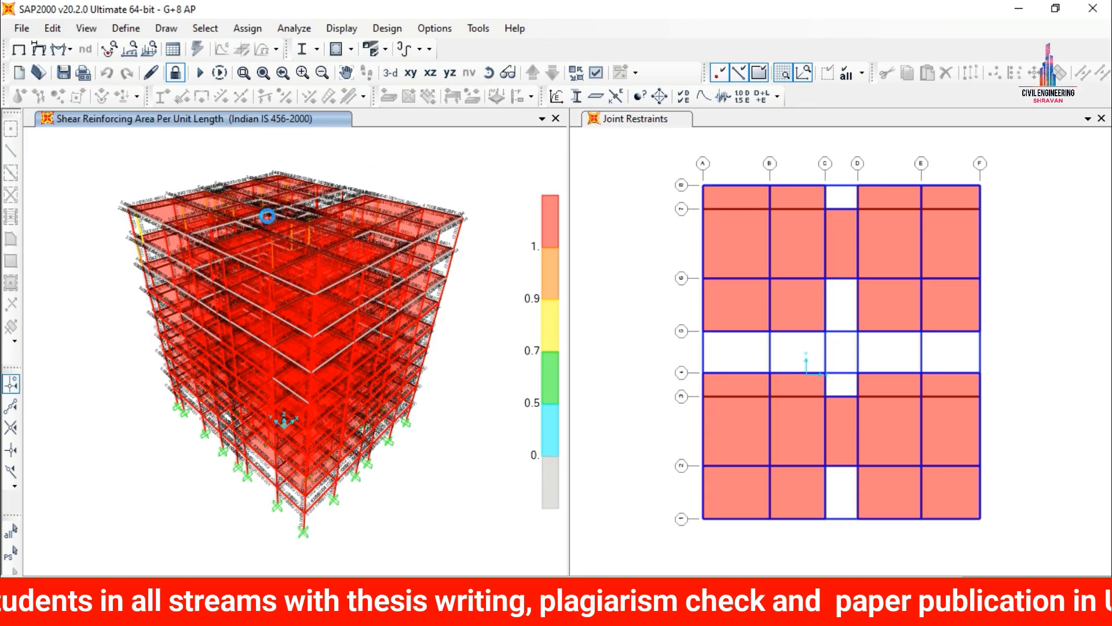
# Step: Open the concrete design information of the roof edge beam at the outer corner and review its design summary
pyautogui.scroll(5, 452, 232)
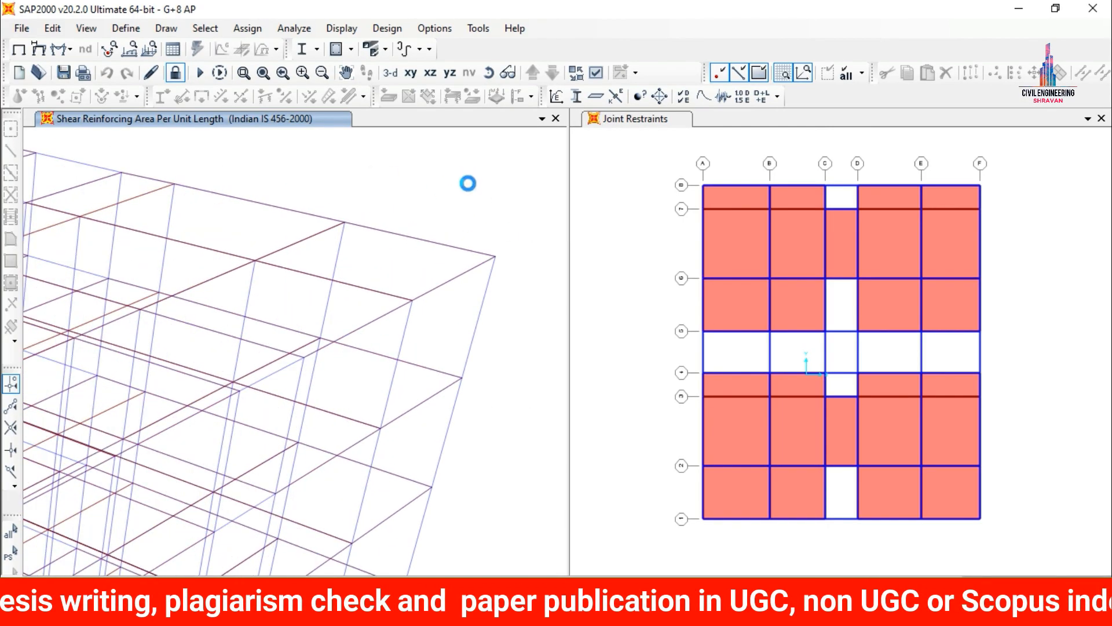
pyautogui.click(475, 277)
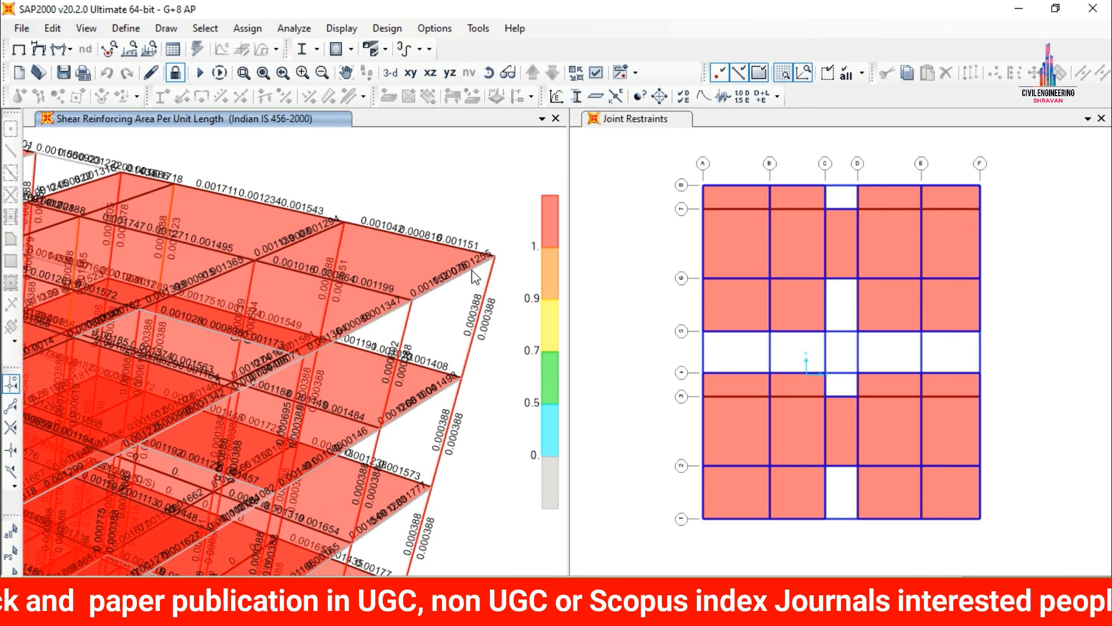
pyautogui.rightClick(475, 277)
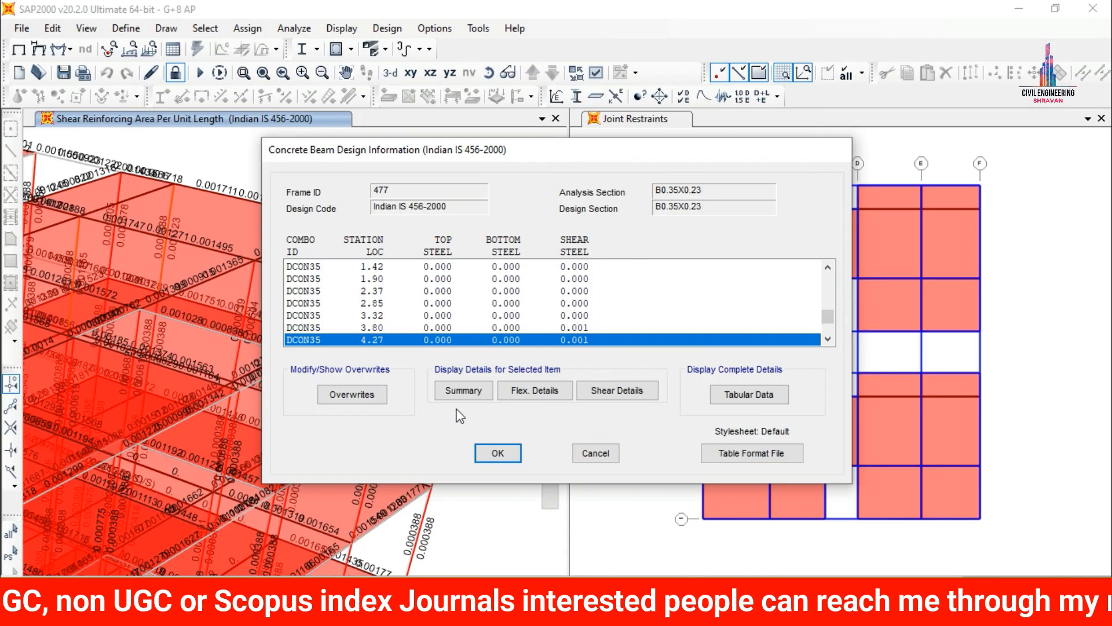
pyautogui.click(474, 393)
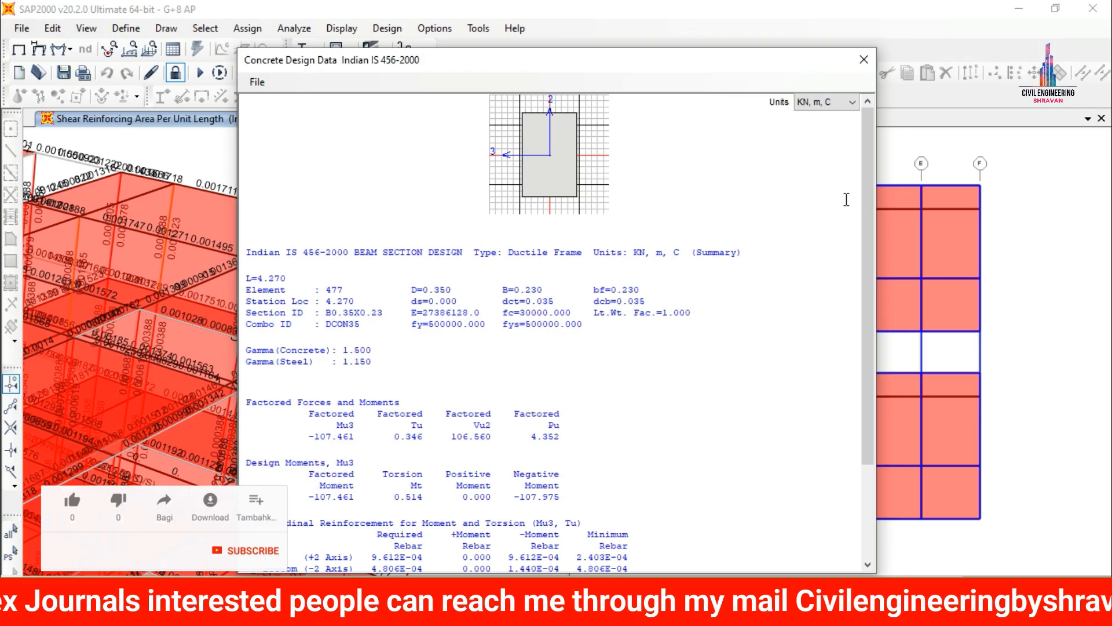
pyautogui.moveTo(863, 189); pyautogui.dragTo(877, 222)
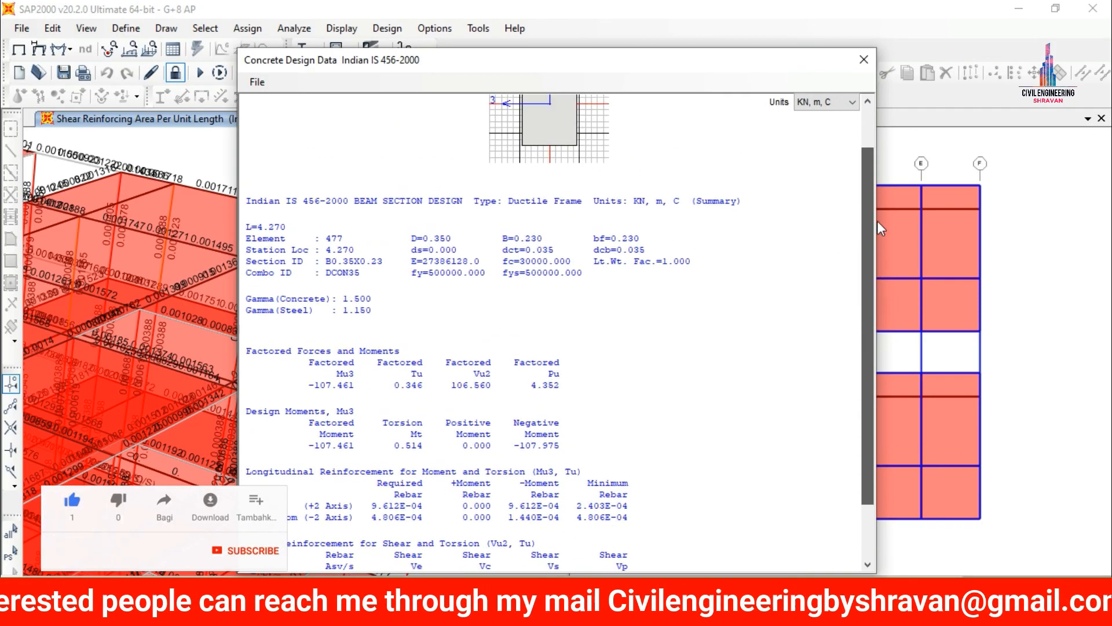
pyautogui.click(859, 58)
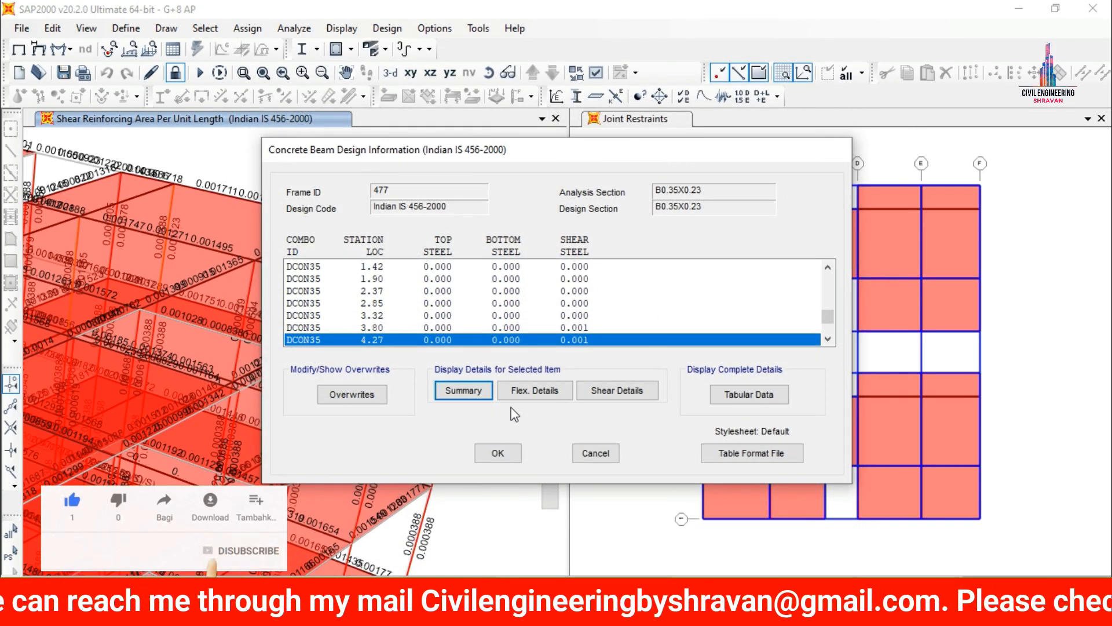
# Step: Review the flexural details and the shear details of the roof edge beam's design
pyautogui.click(533, 391)
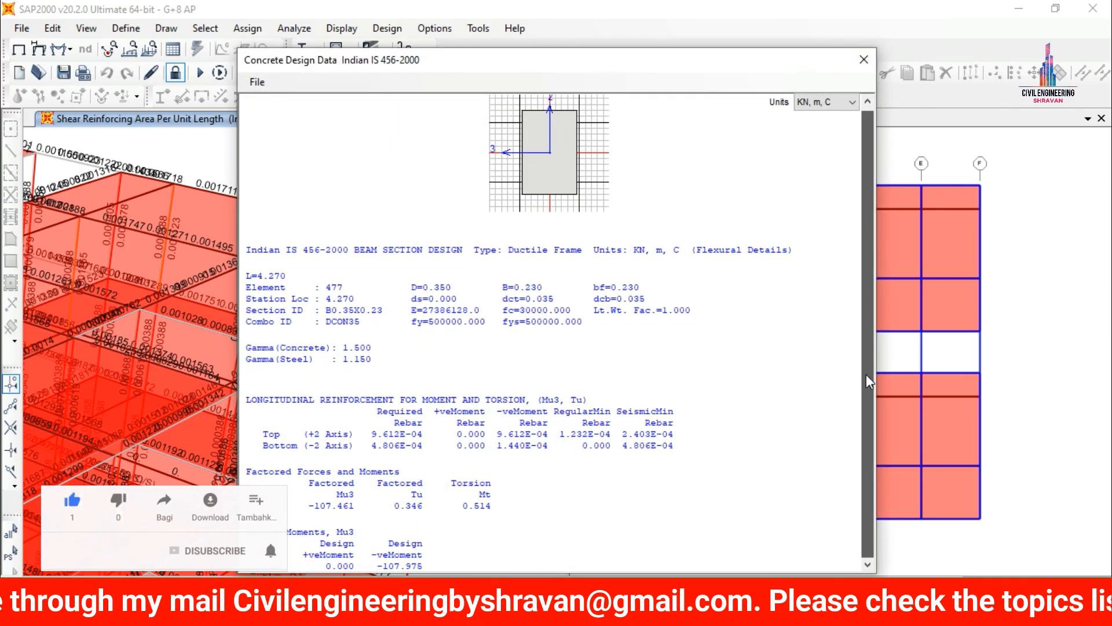
pyautogui.click(864, 59)
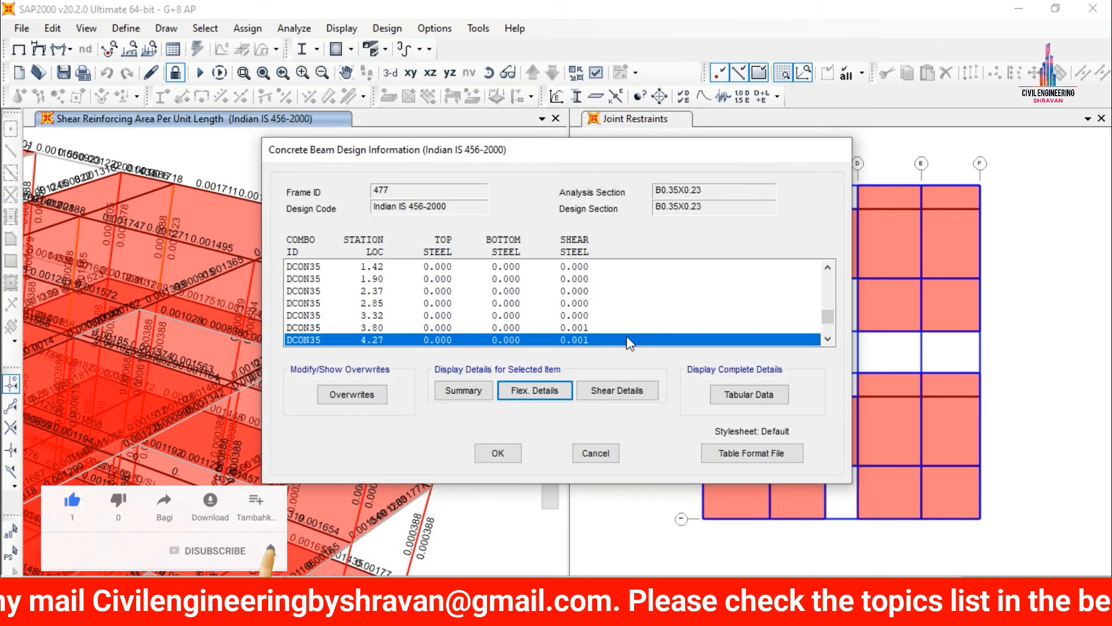
pyautogui.click(615, 391)
pyautogui.scroll(-5, 857, 171)
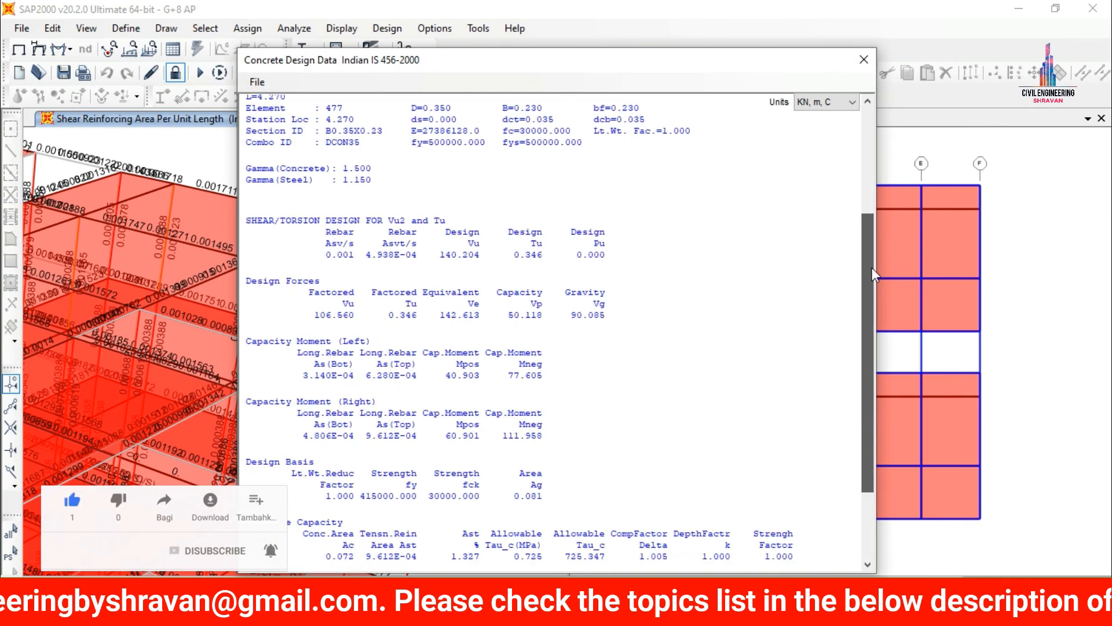
pyautogui.click(864, 59)
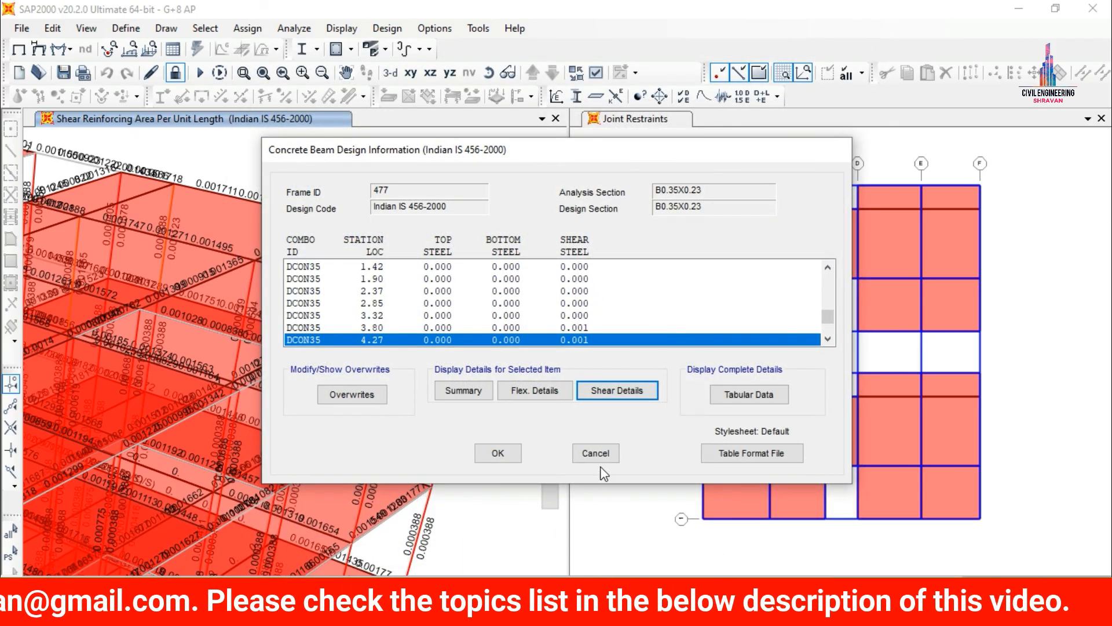
# Step: Open the concrete check information of the top-storey corner column below the roof edge beam and review its full design summary
pyautogui.click(598, 456)
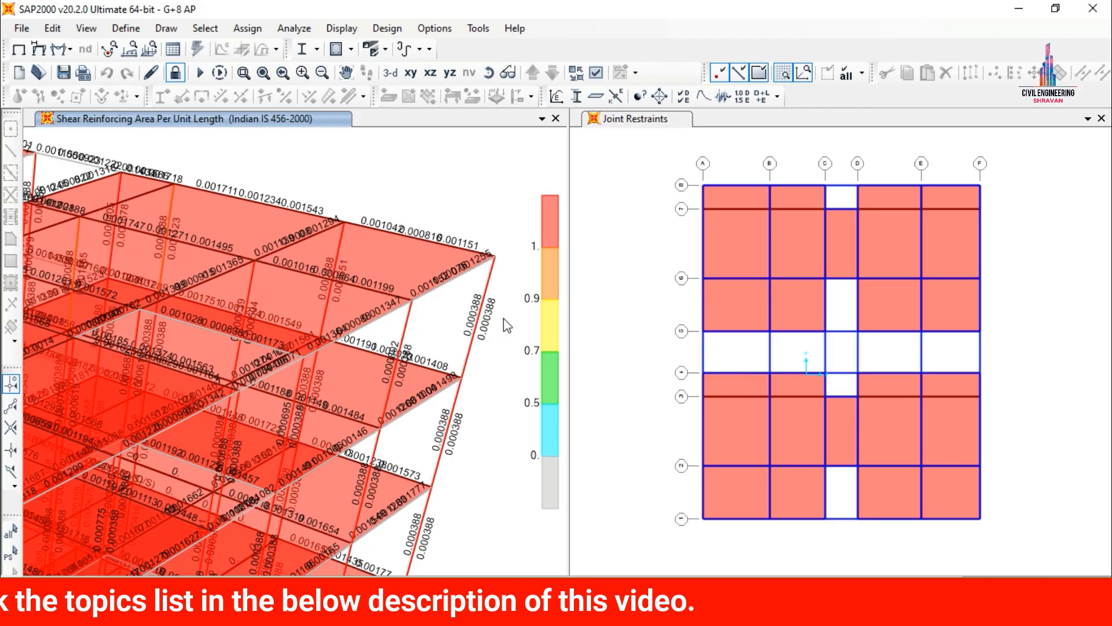
pyautogui.click(489, 301)
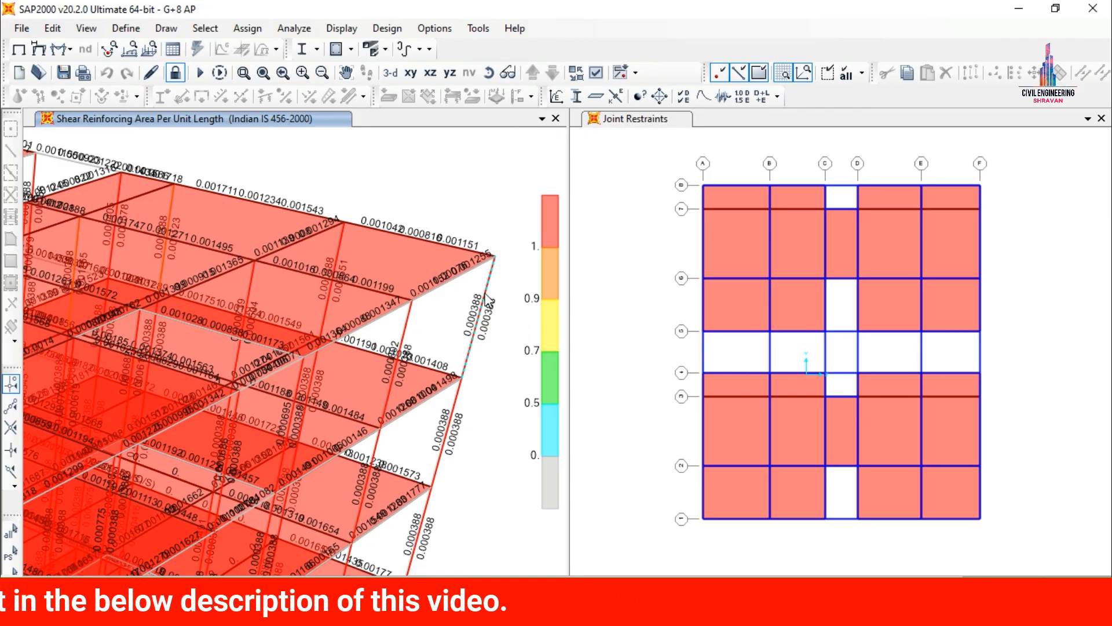
pyautogui.click(488, 300)
pyautogui.rightClick(488, 301)
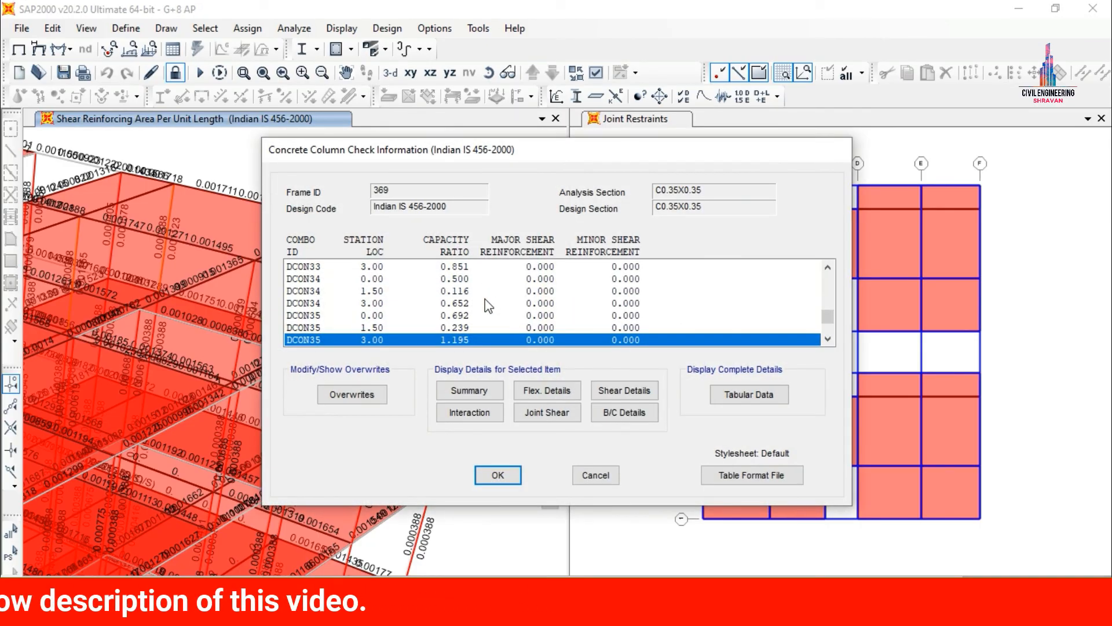
pyautogui.click(490, 385)
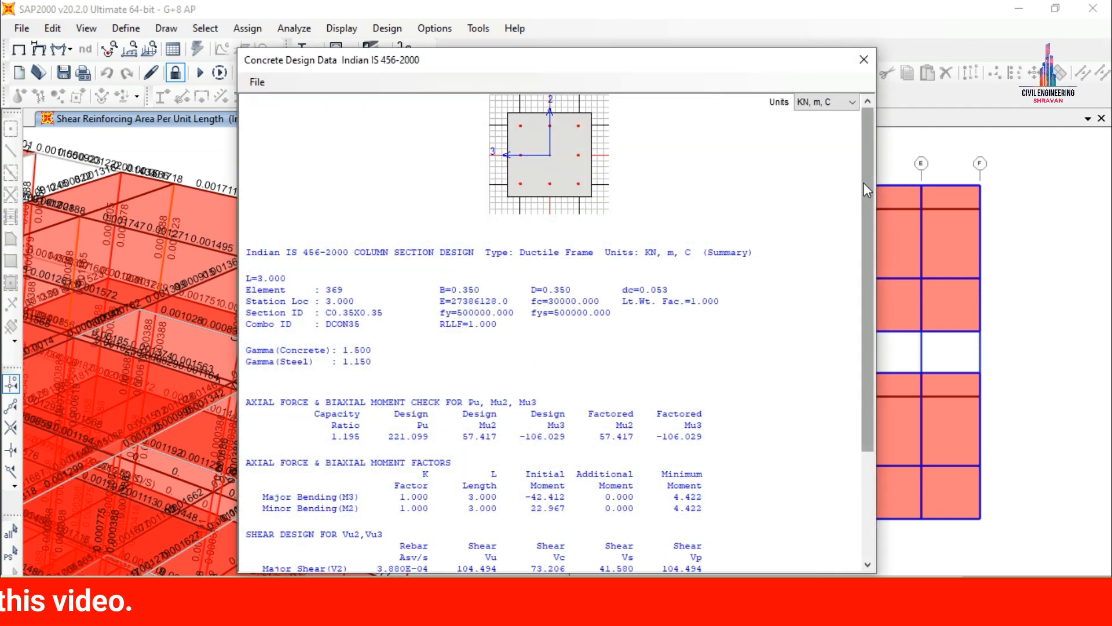
pyautogui.moveTo(864, 183); pyautogui.dragTo(860, 444)
pyautogui.moveTo(860, 359); pyautogui.dragTo(864, 170)
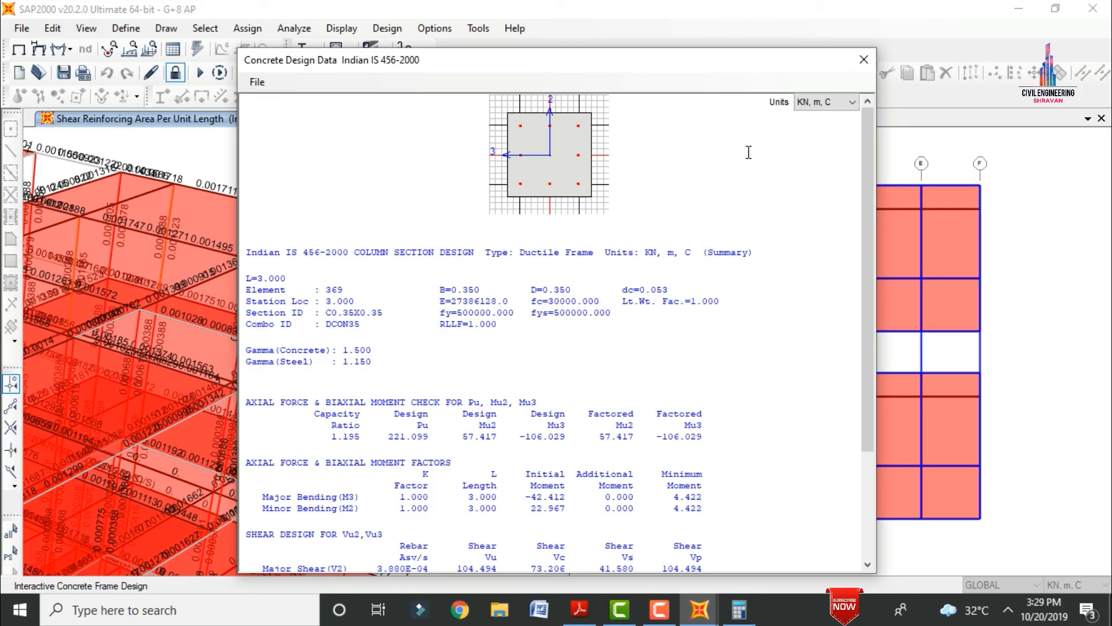
# Step: Check the column report's print options, then close its design information and restore the default 3D view
pyautogui.click(257, 81)
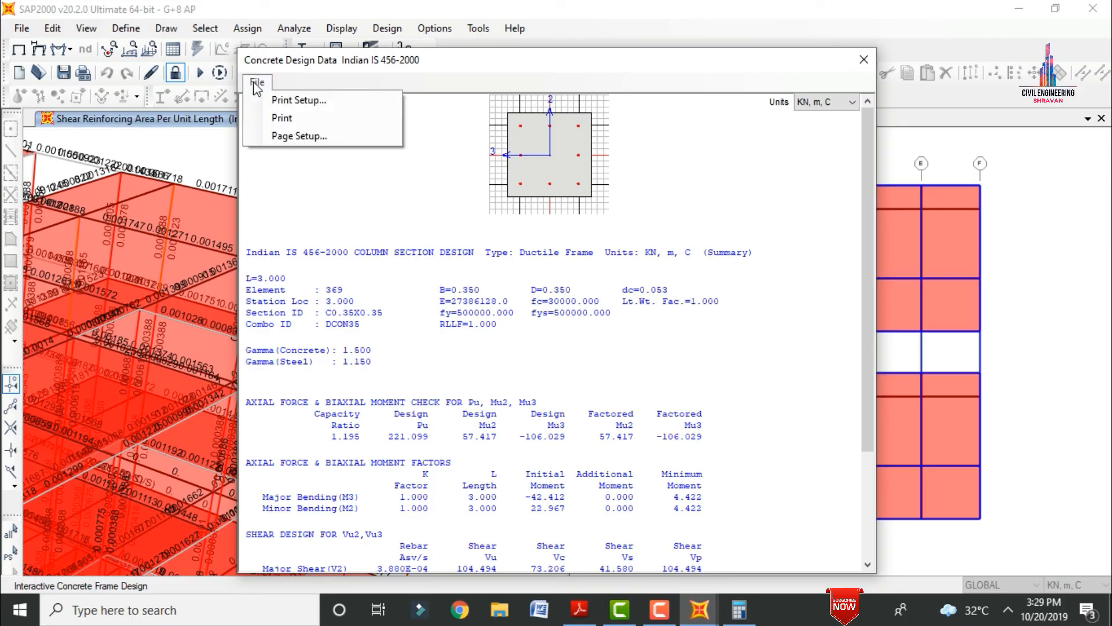
pyautogui.click(361, 222)
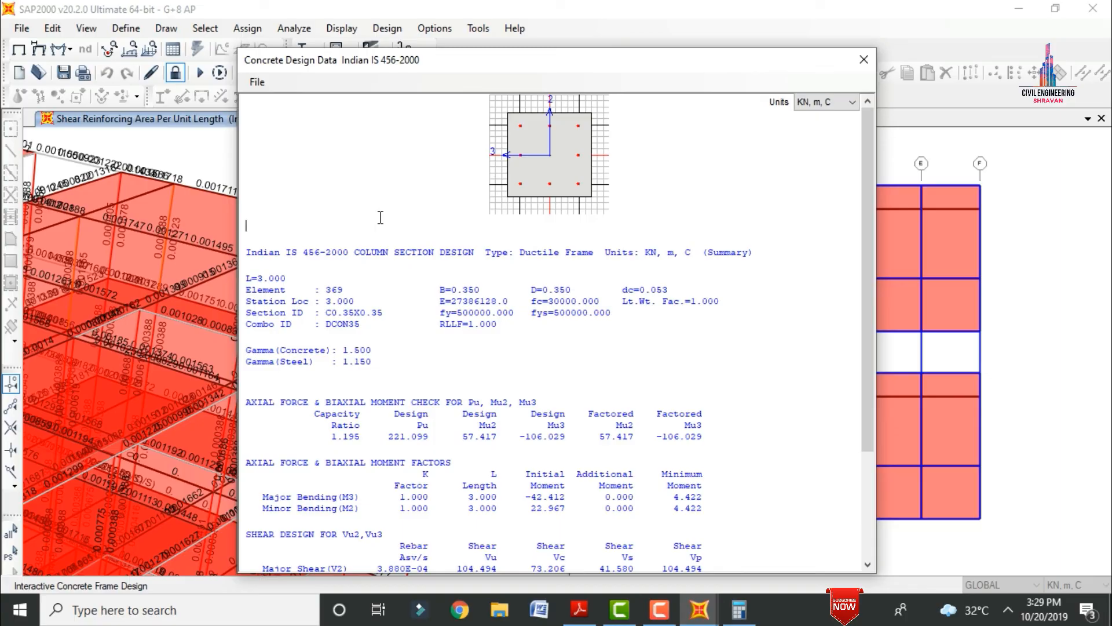
pyautogui.click(864, 60)
pyautogui.click(590, 479)
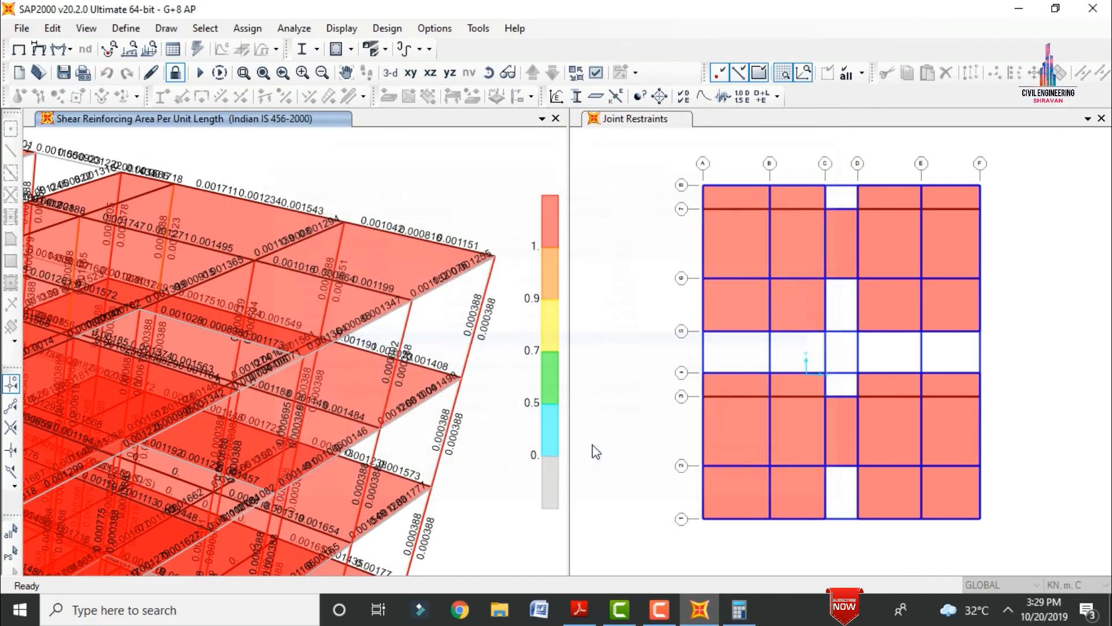
pyautogui.click(389, 72)
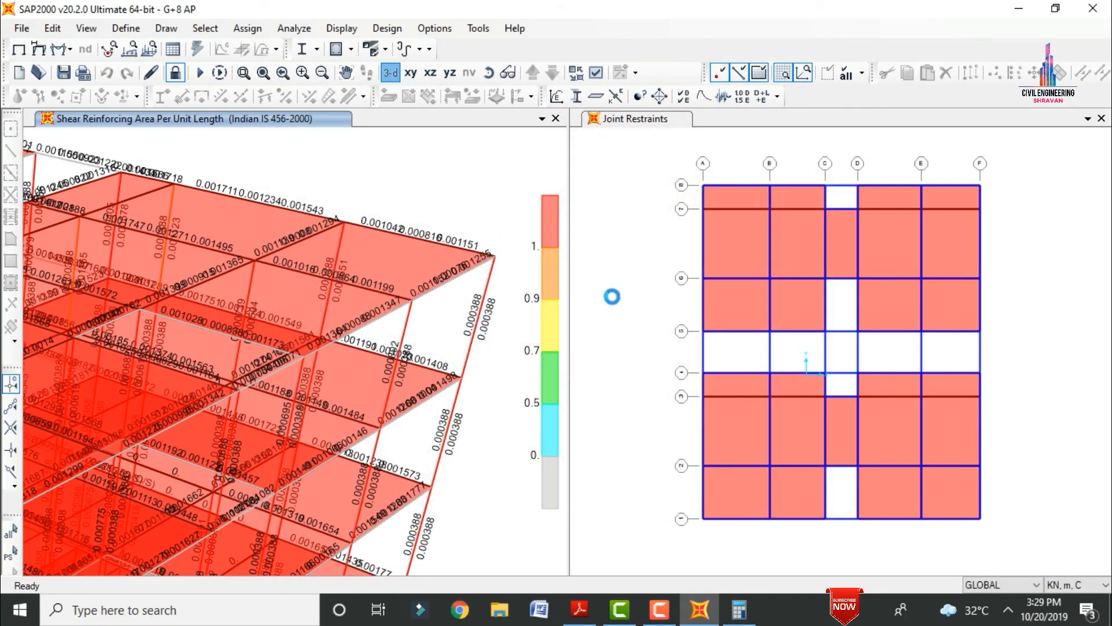